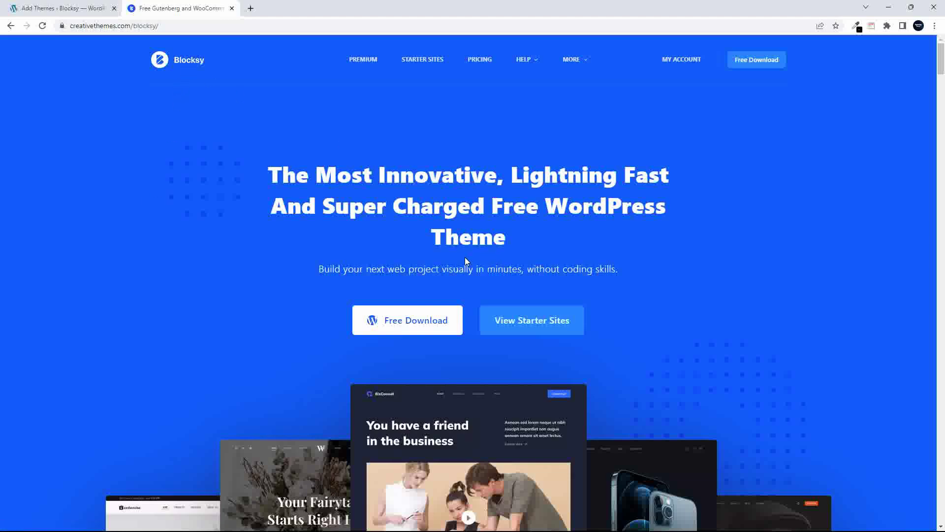
# Install Blocksy from the Add Themes search results, then go back to the Blocksy website
pyautogui.click(57, 9)
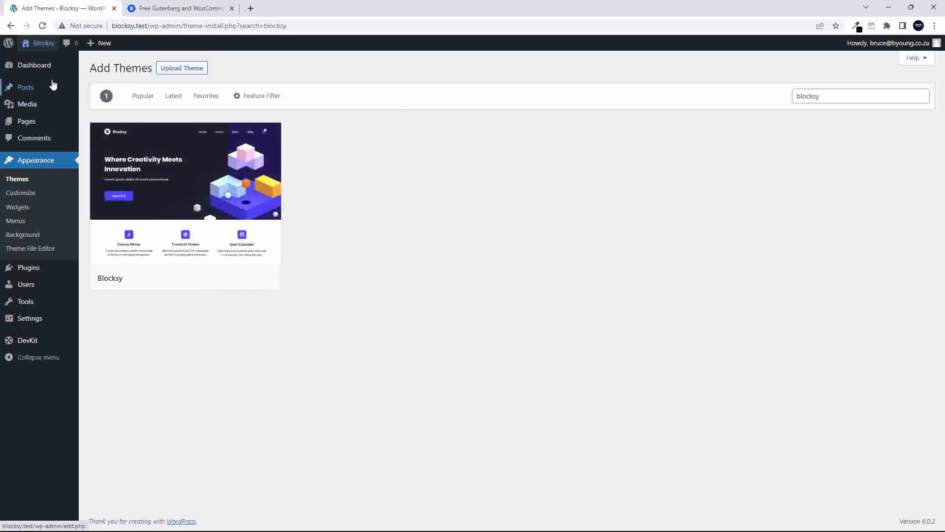
pyautogui.moveTo(96, 166)
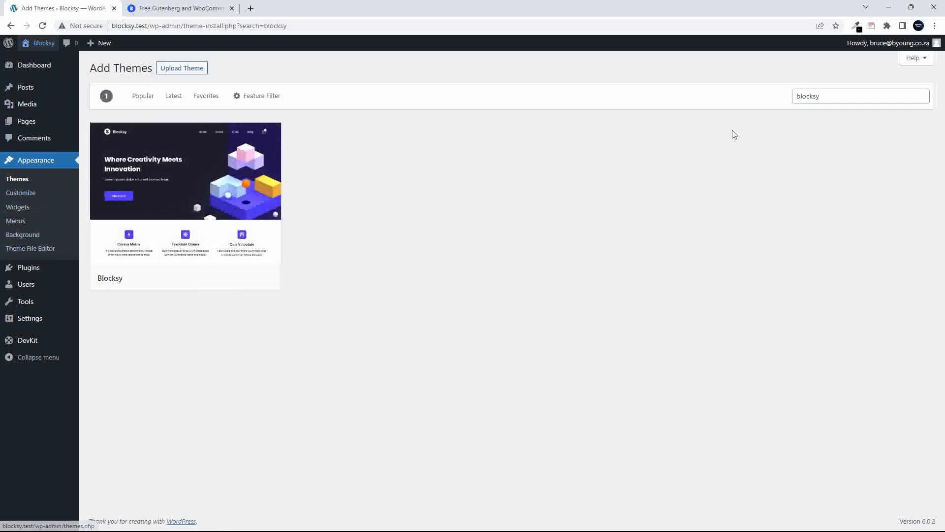
pyautogui.moveTo(213, 253)
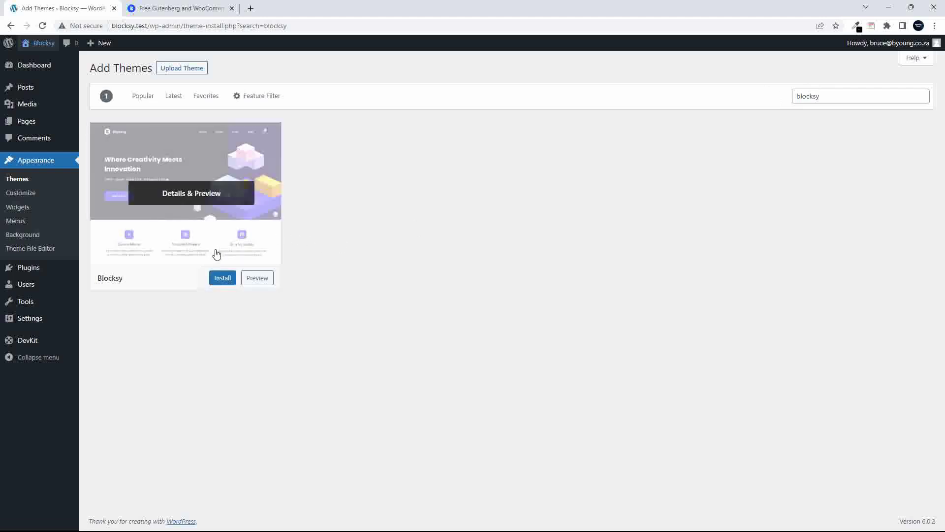
pyautogui.click(221, 278)
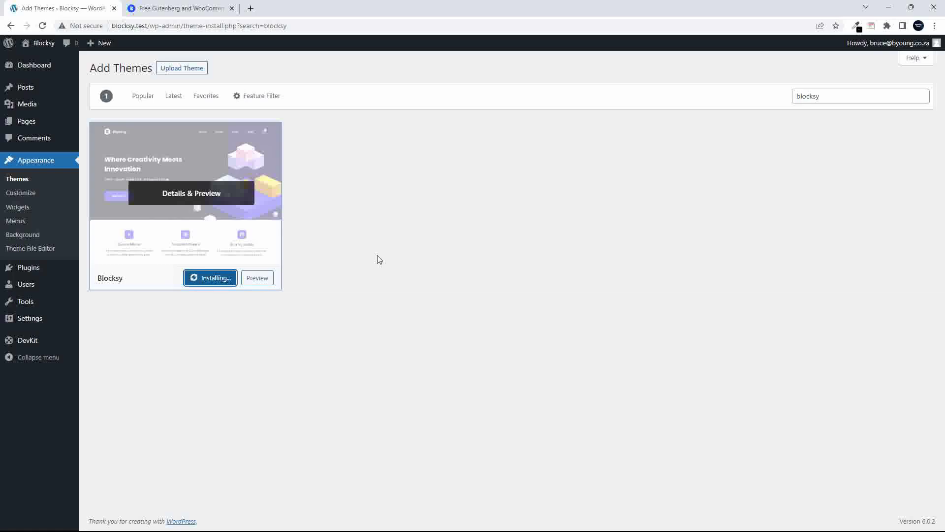
pyautogui.click(172, 8)
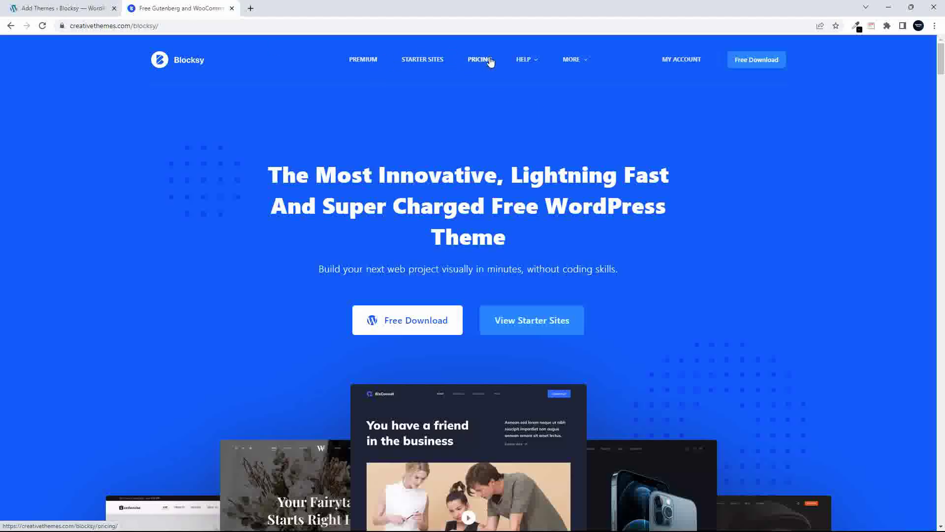
# Browse the Blocksy documentation categories, then return to WordPress's Add Themes page
pyautogui.moveTo(523, 60)
pyautogui.click(529, 106)
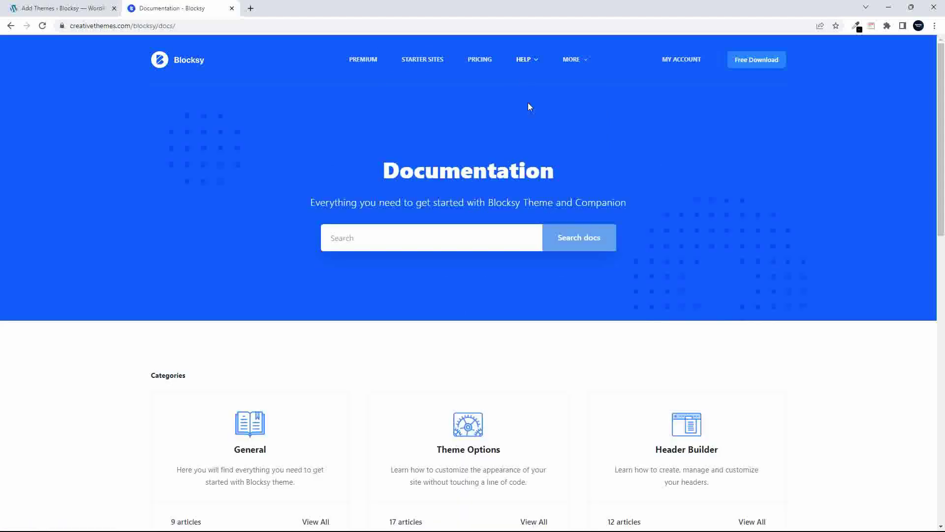
pyautogui.scroll(-6, 491, 177)
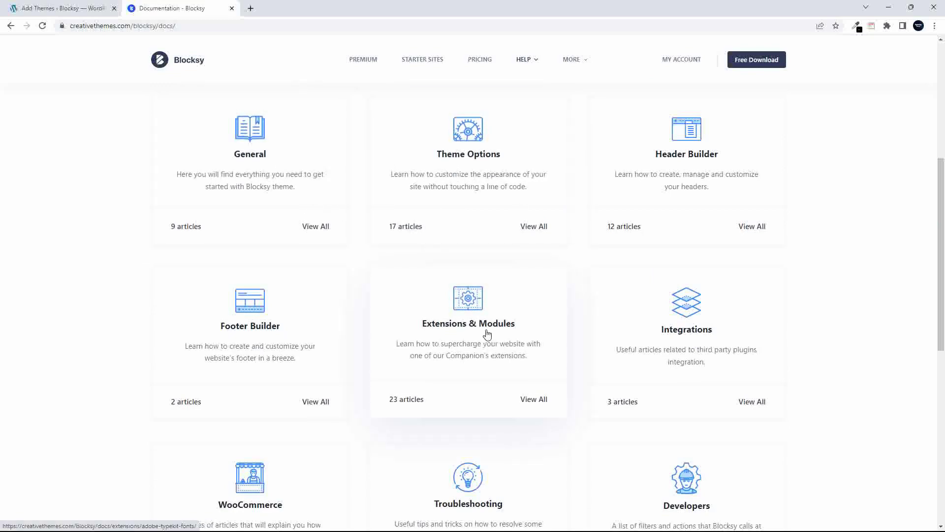
pyautogui.scroll(-2, 486, 333)
pyautogui.scroll(-5, 487, 335)
pyautogui.scroll(12, 487, 335)
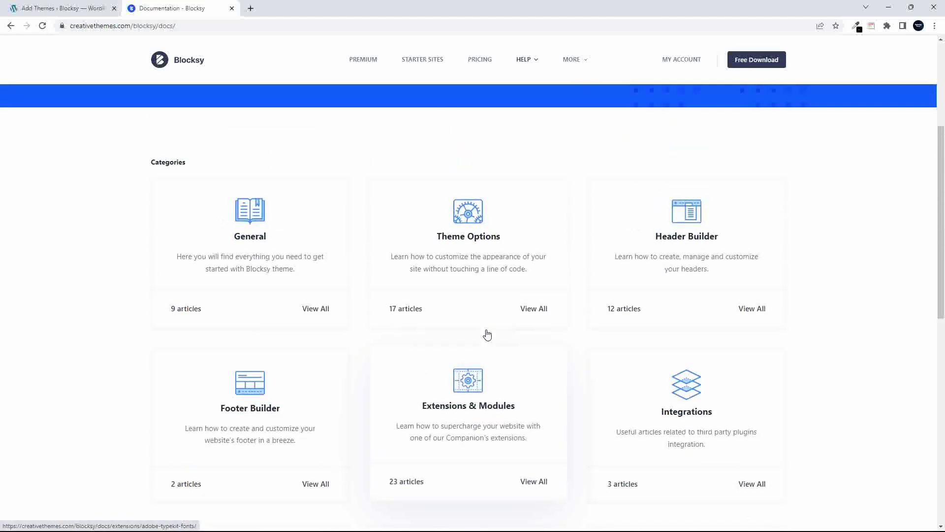
pyautogui.moveTo(524, 60)
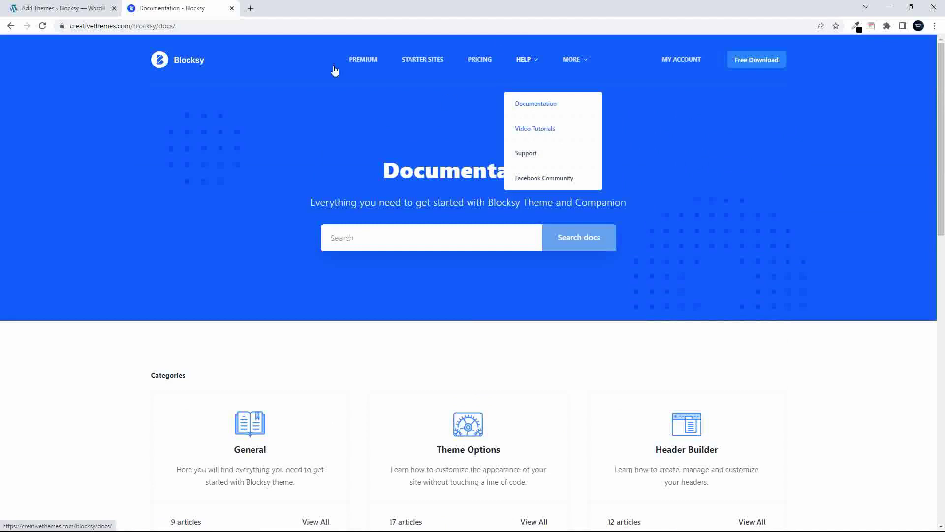
pyautogui.click(45, 9)
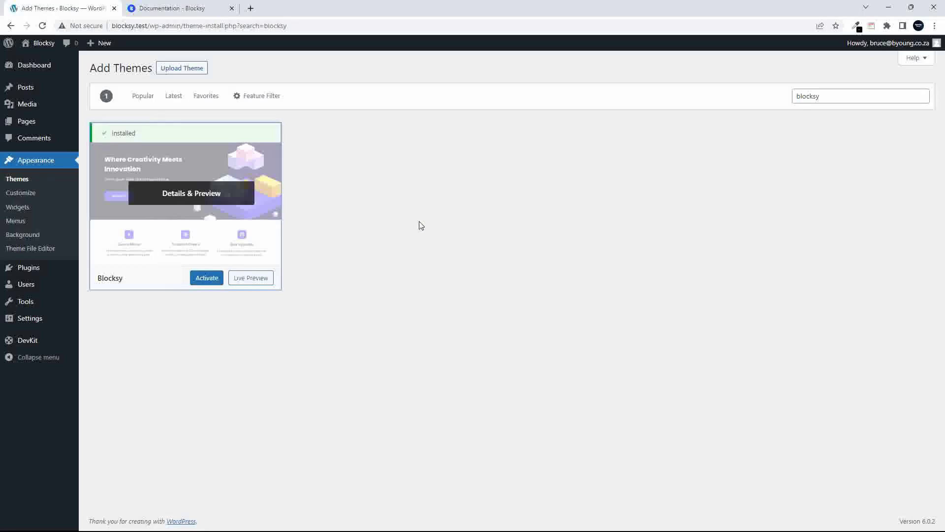
# Activate the installed Blocksy theme and go to the Installed Plugins page
pyautogui.click(205, 279)
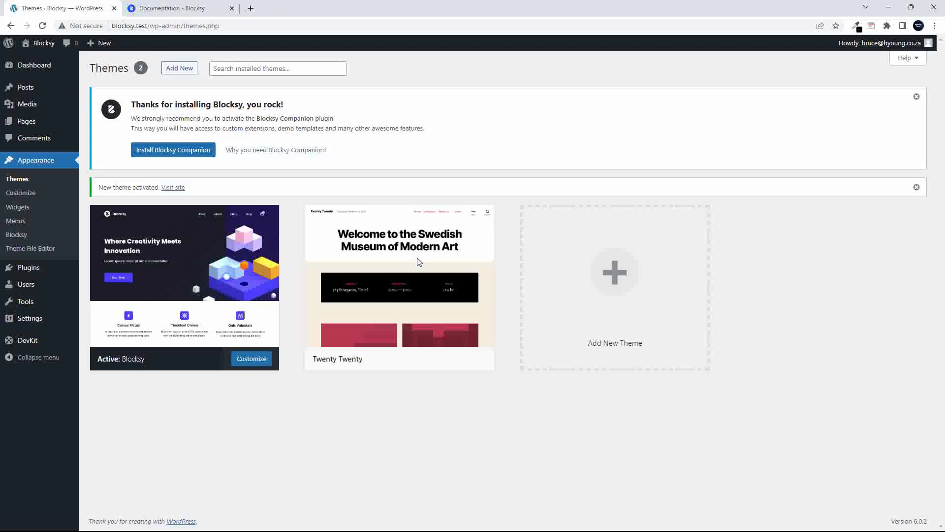
pyautogui.moveTo(416, 257)
pyautogui.moveTo(81, 279)
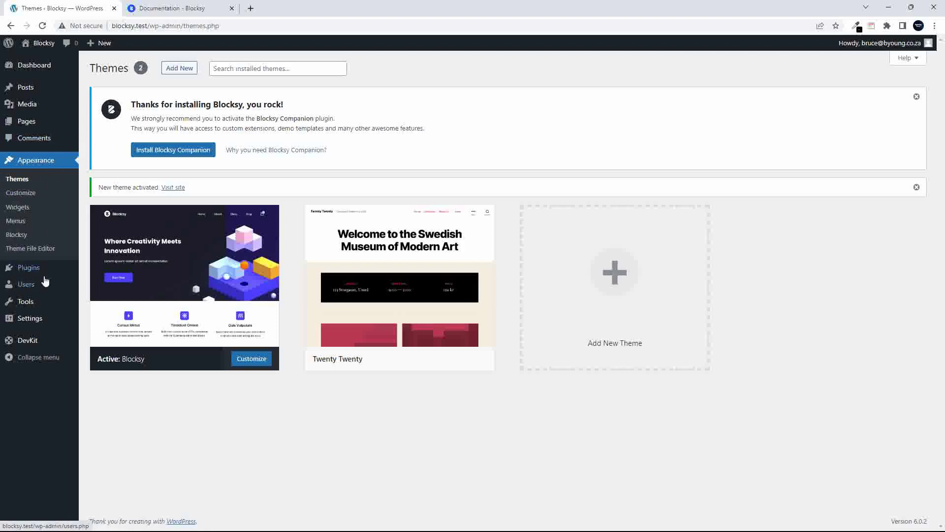
pyautogui.click(30, 273)
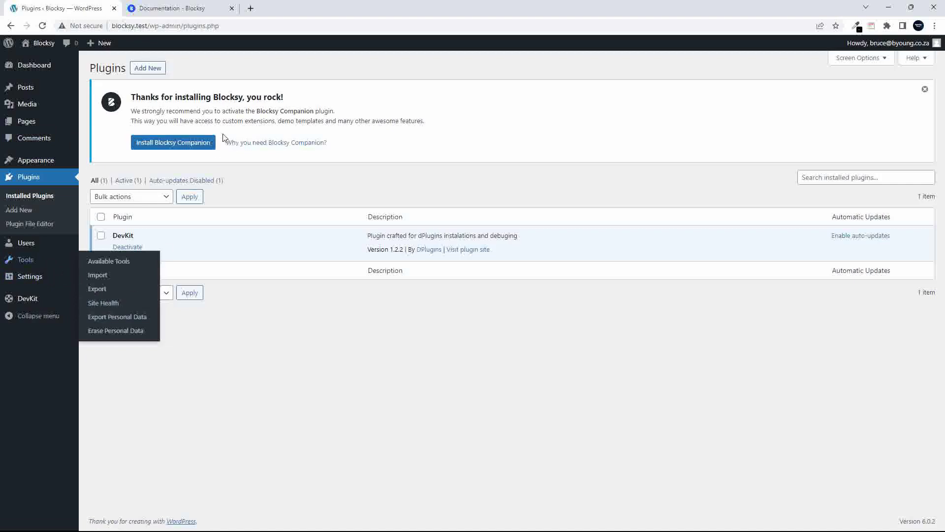
# Install and activate Blocksy Companion from the notice on the Plugins page
pyautogui.click(178, 144)
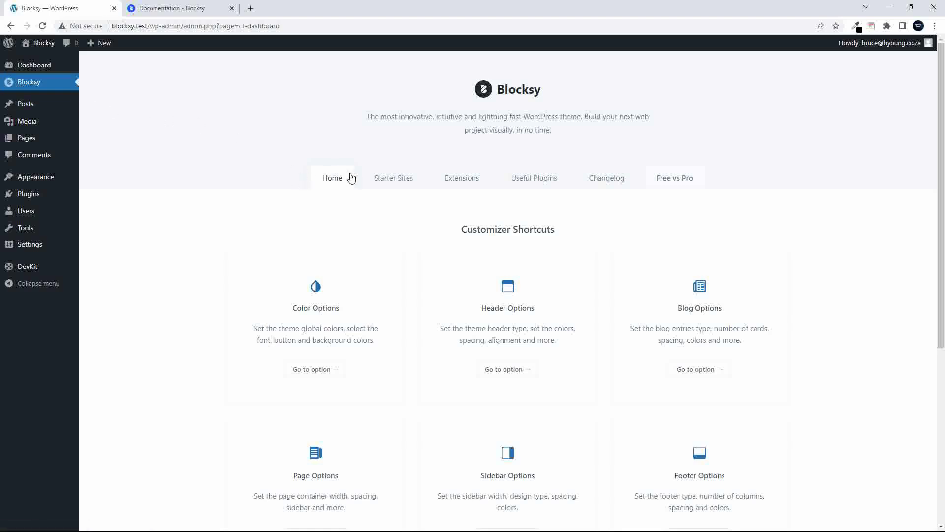
# Scroll through Blocksy's starter-site demos and start importing the Business starter site
pyautogui.click(386, 184)
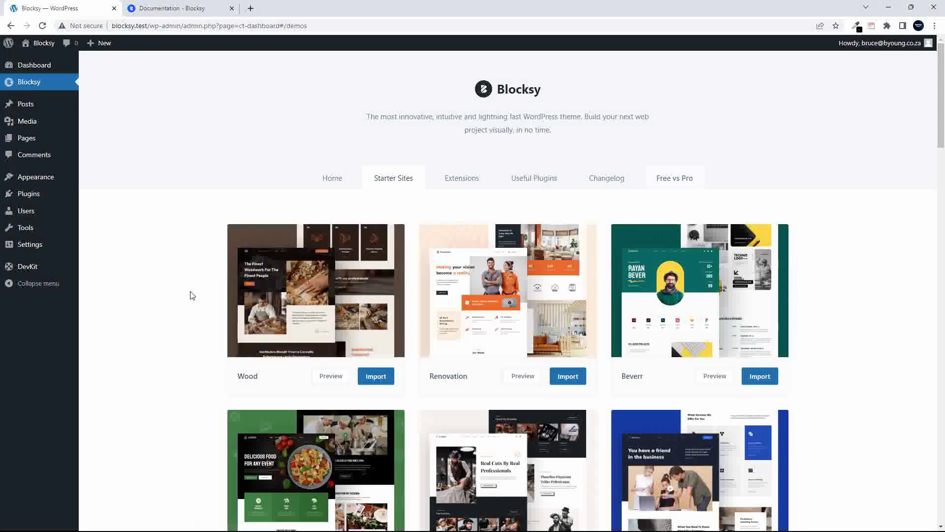
pyautogui.scroll(-4, 191, 296)
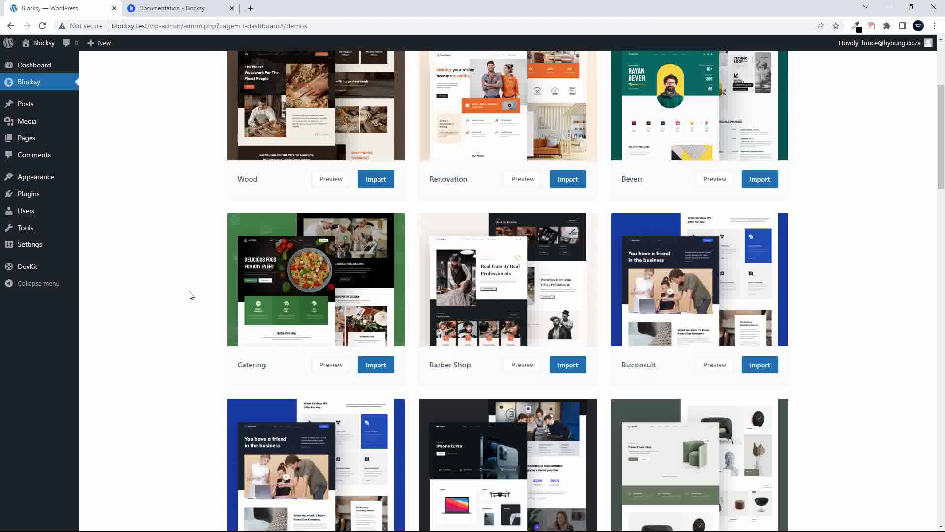
pyautogui.scroll(-8, 192, 295)
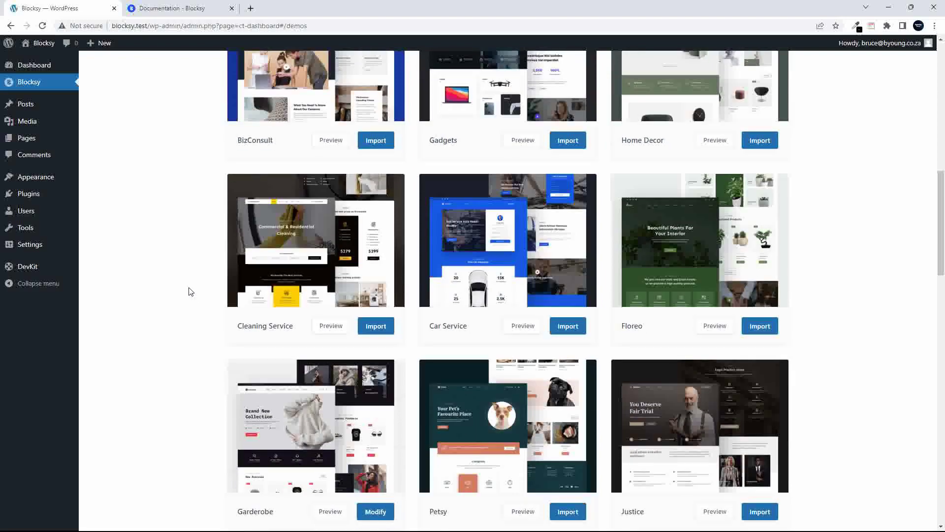
pyautogui.scroll(-6, 225, 280)
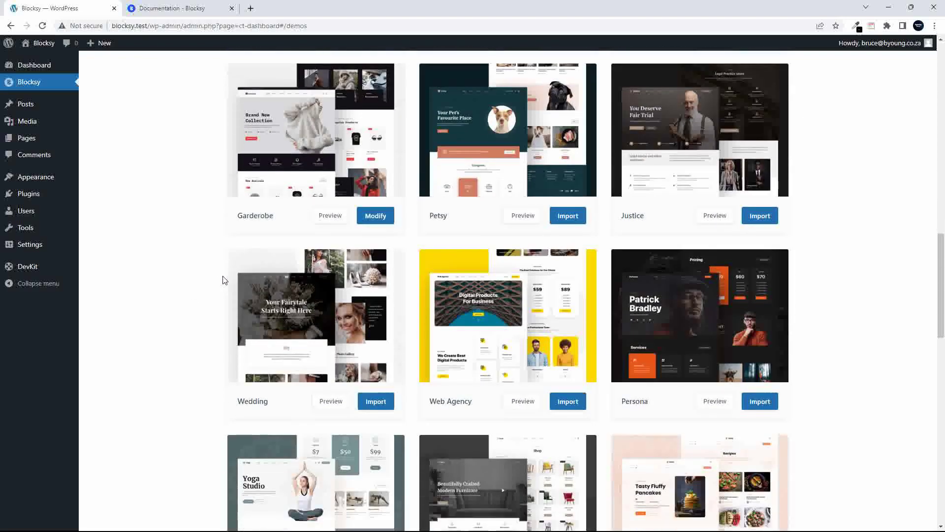
pyautogui.scroll(-7, 182, 277)
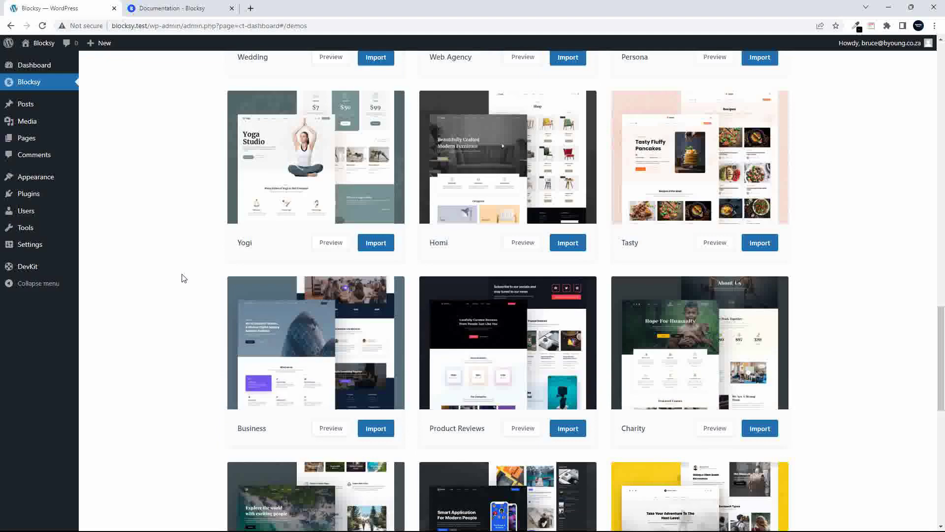
pyautogui.scroll(-3, 182, 276)
pyautogui.moveTo(289, 182)
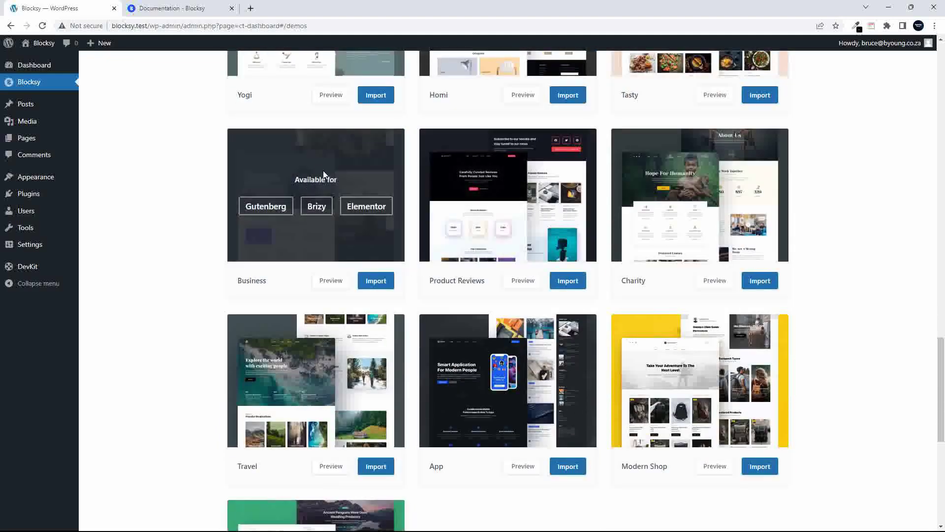
pyautogui.moveTo(706, 199)
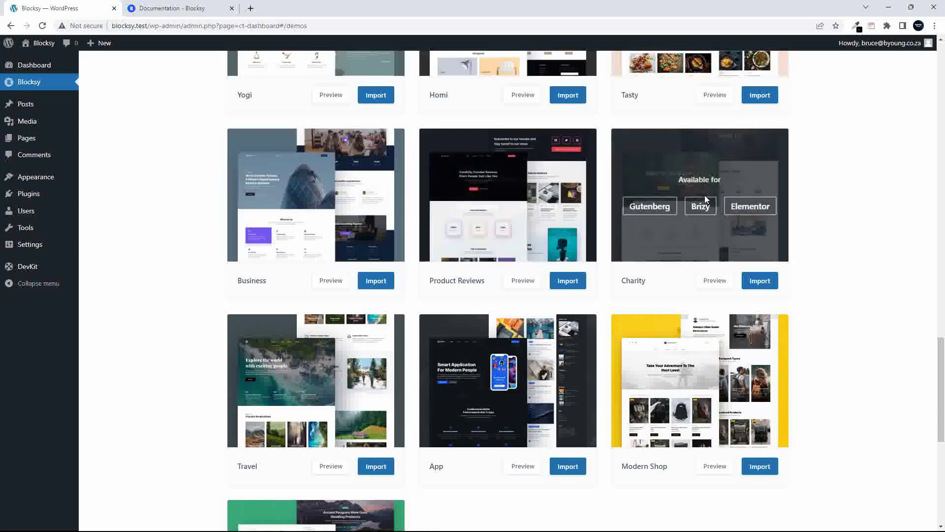
pyautogui.moveTo(705, 357)
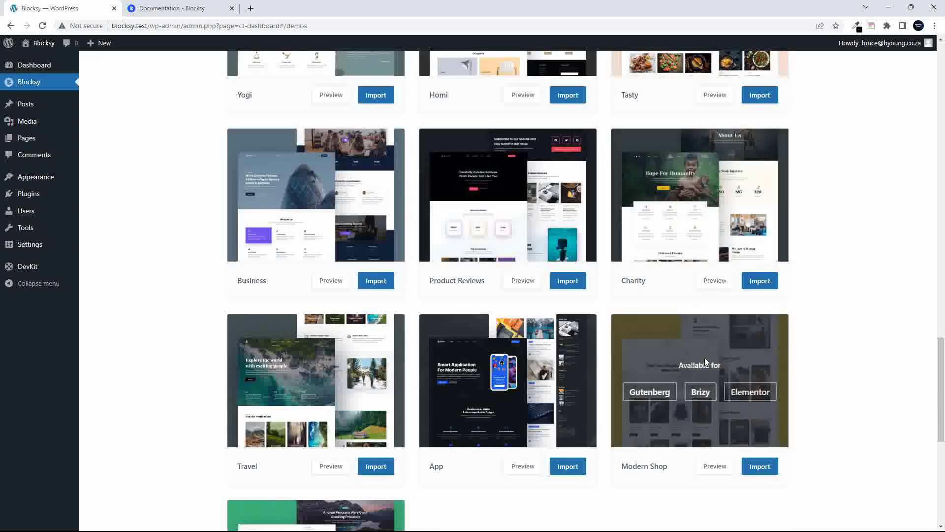
pyautogui.moveTo(507, 360)
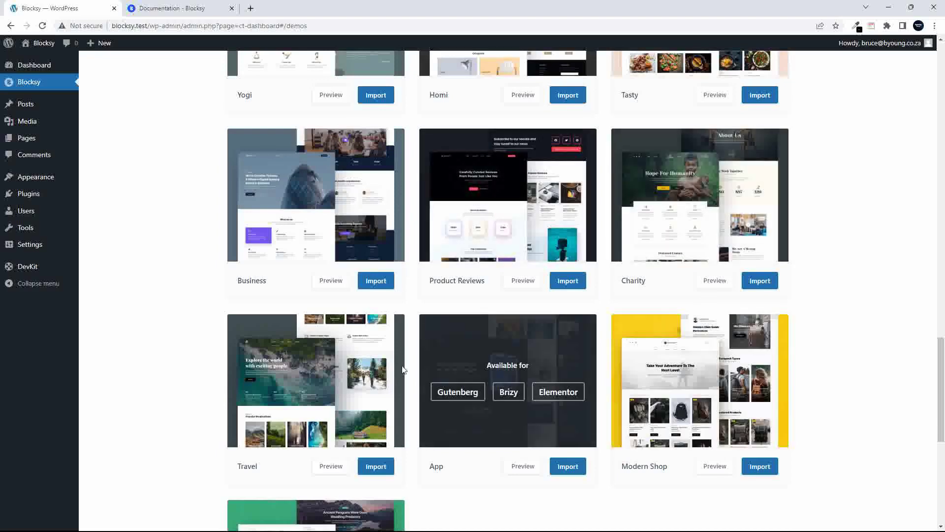
pyautogui.moveTo(343, 365)
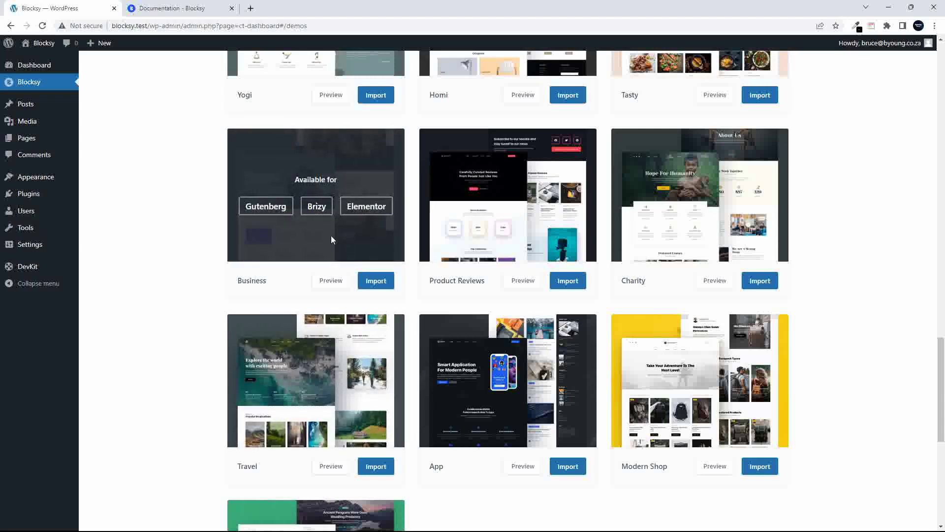
pyautogui.click(377, 279)
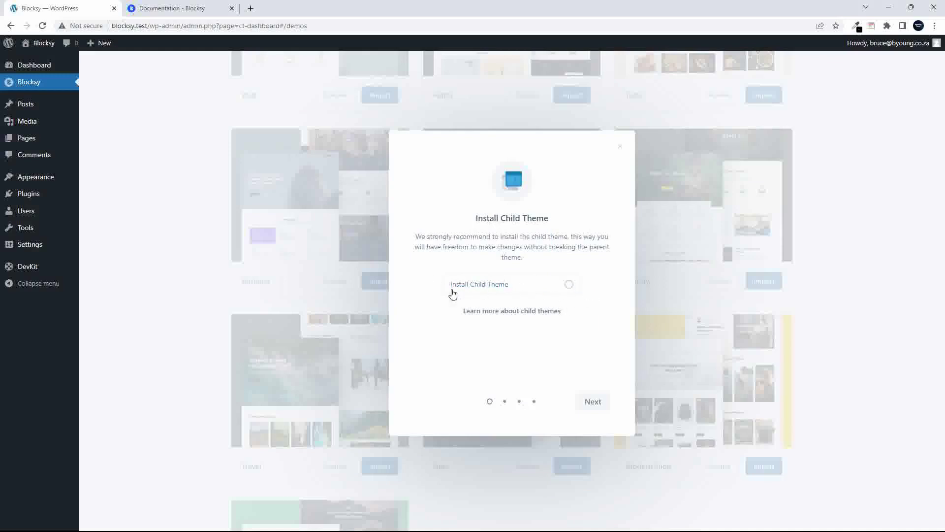
# Run the import wizard with a child theme and Brizy as page builder, then open a new tab
pyautogui.click(569, 284)
pyautogui.click(592, 404)
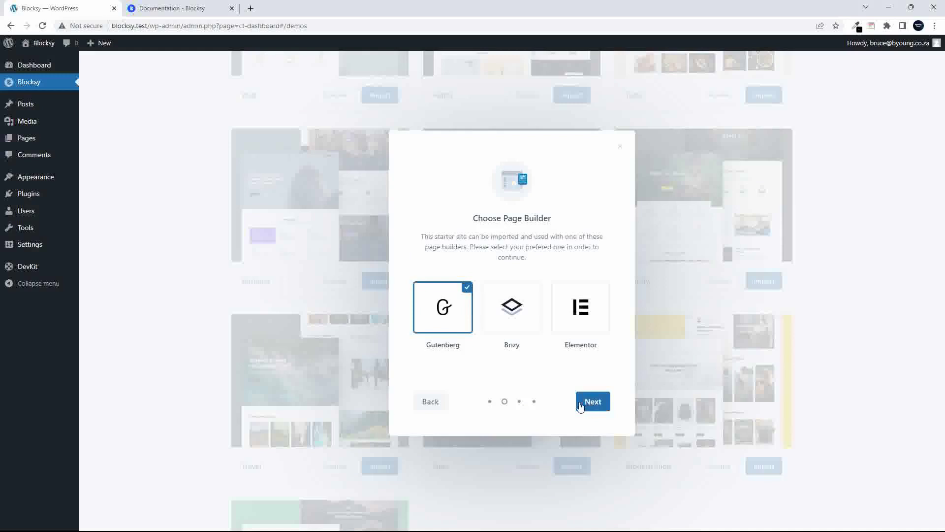
pyautogui.click(512, 311)
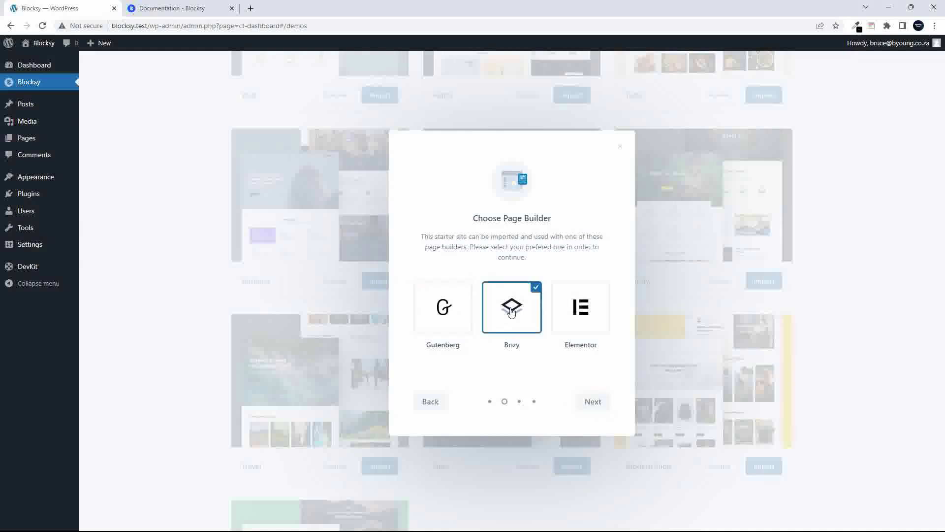
pyautogui.click(598, 404)
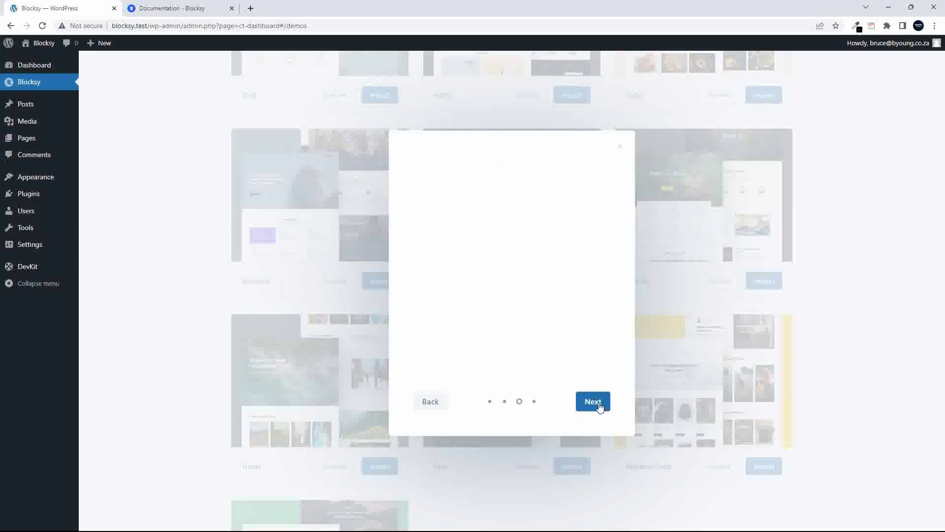
pyautogui.click(597, 405)
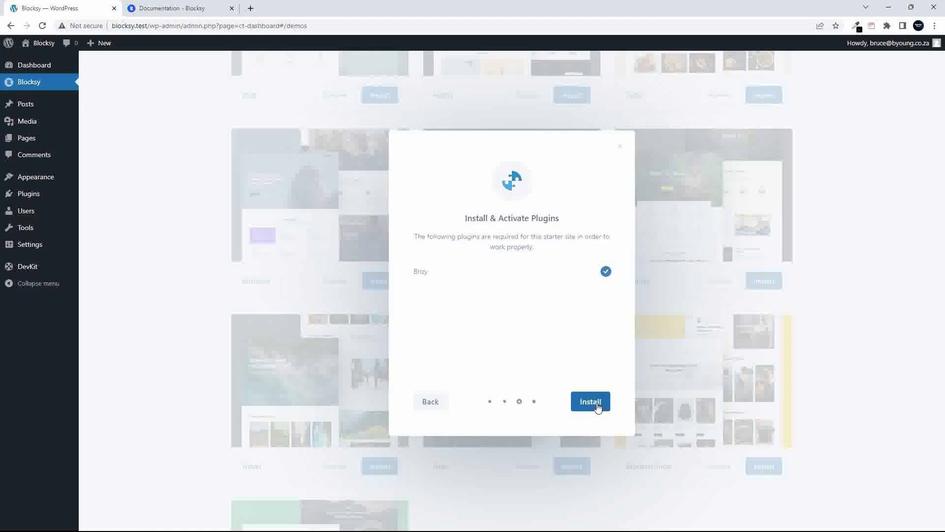
pyautogui.click(592, 402)
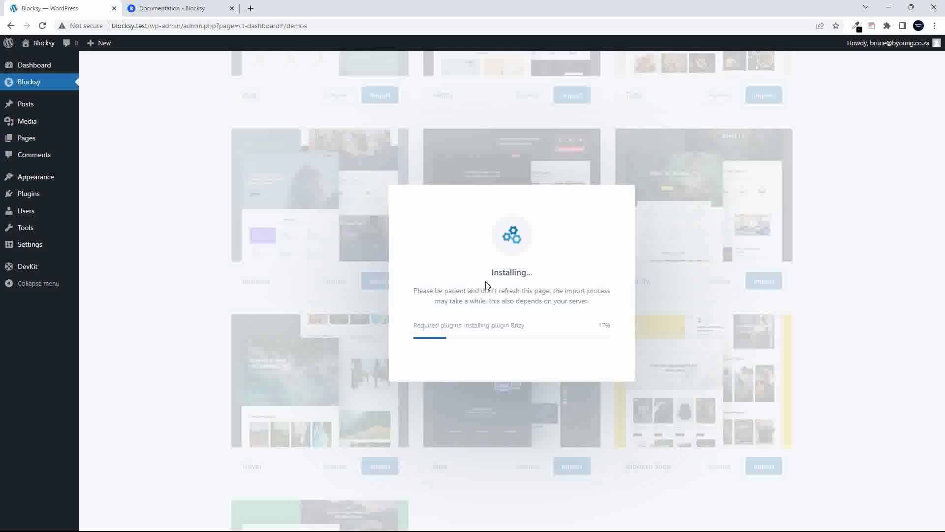
pyautogui.click(249, 6)
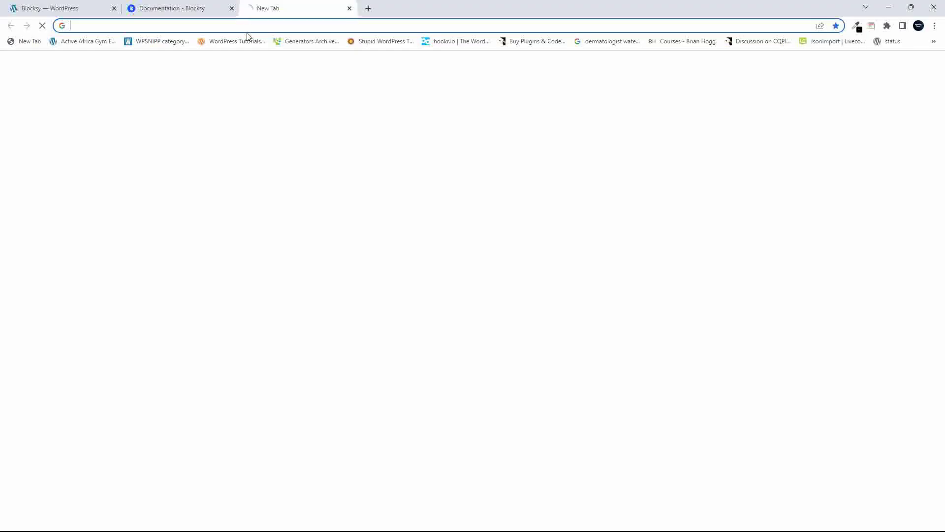
# Go to the Brizy website via a 'brizy' search and scroll its homepage
pyautogui.write('brizy')
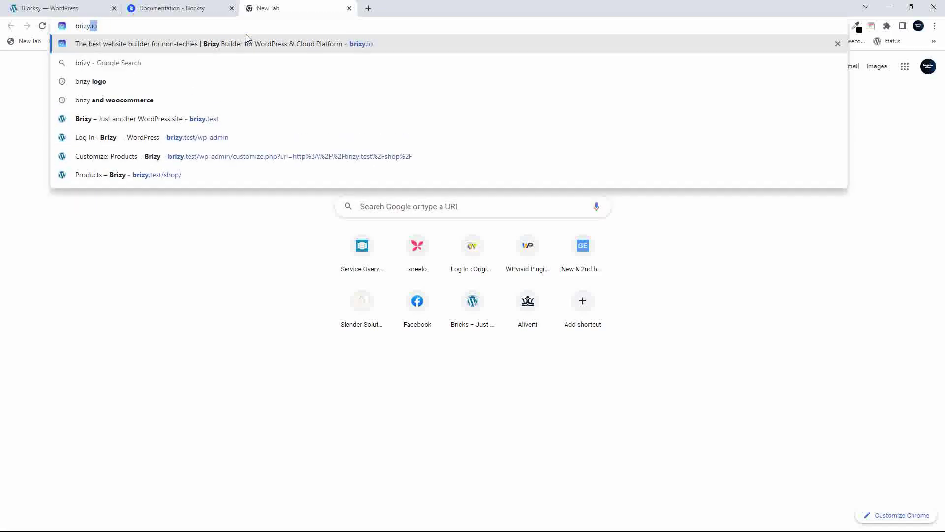
pyautogui.press('Return')
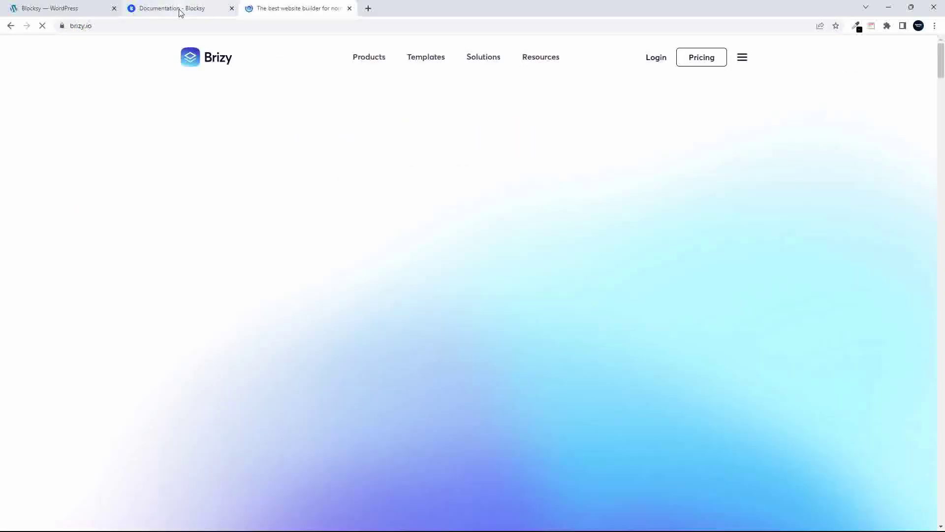
pyautogui.click(180, 11)
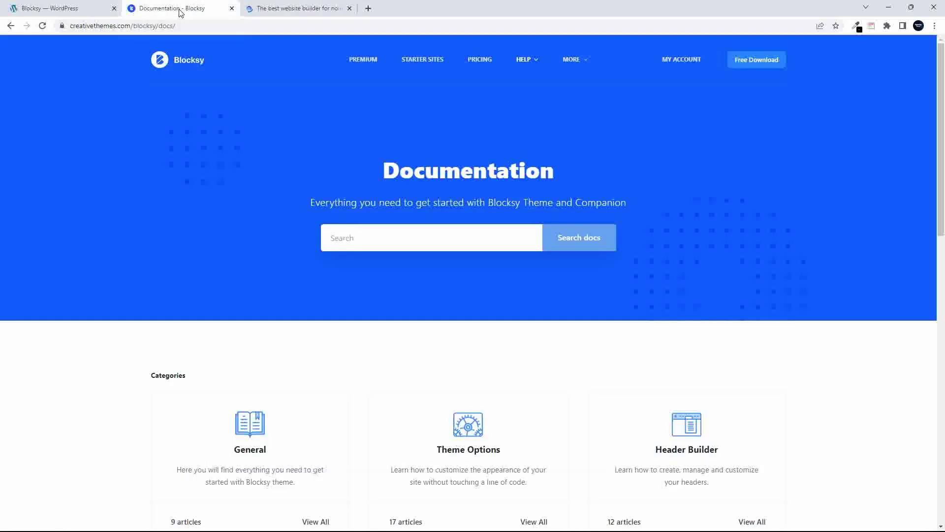
pyautogui.click(282, 9)
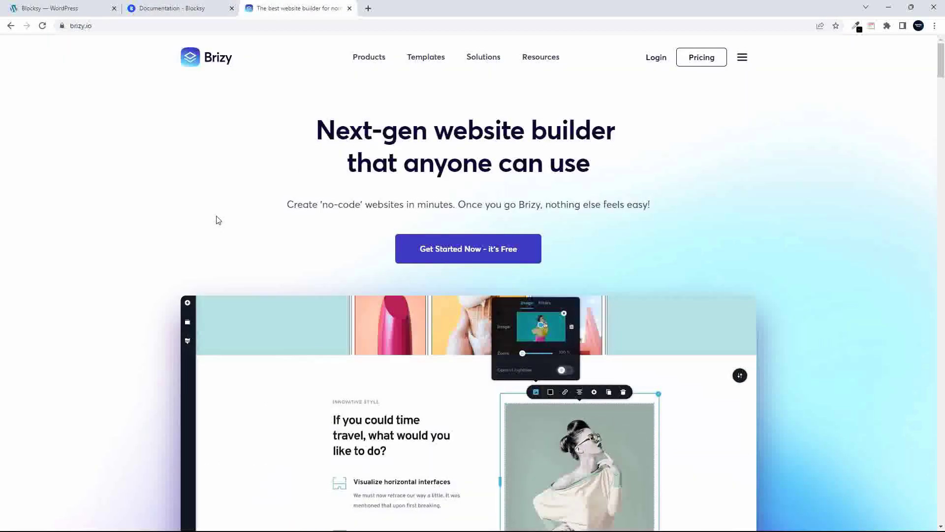
pyautogui.scroll(-5, 218, 222)
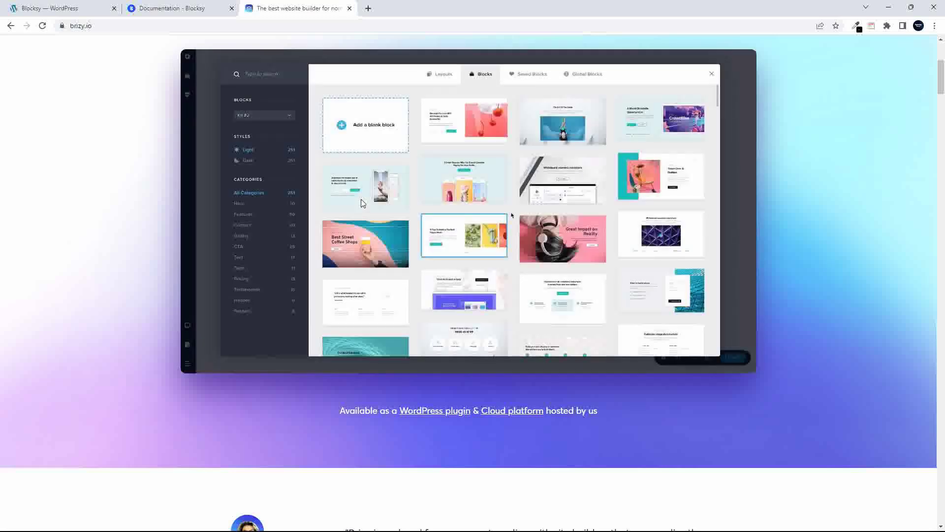
pyautogui.scroll(5, 360, 200)
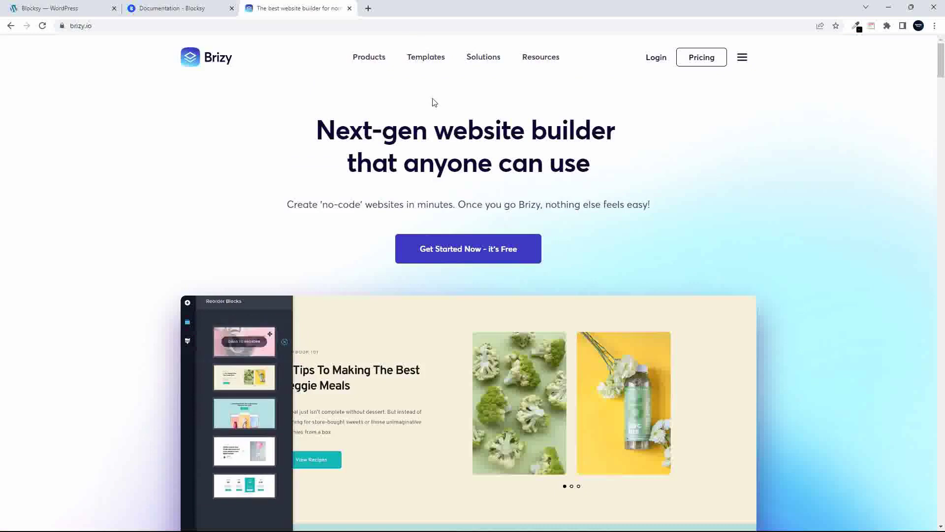
pyautogui.scroll(-1, 437, 117)
pyautogui.scroll(1, 433, 116)
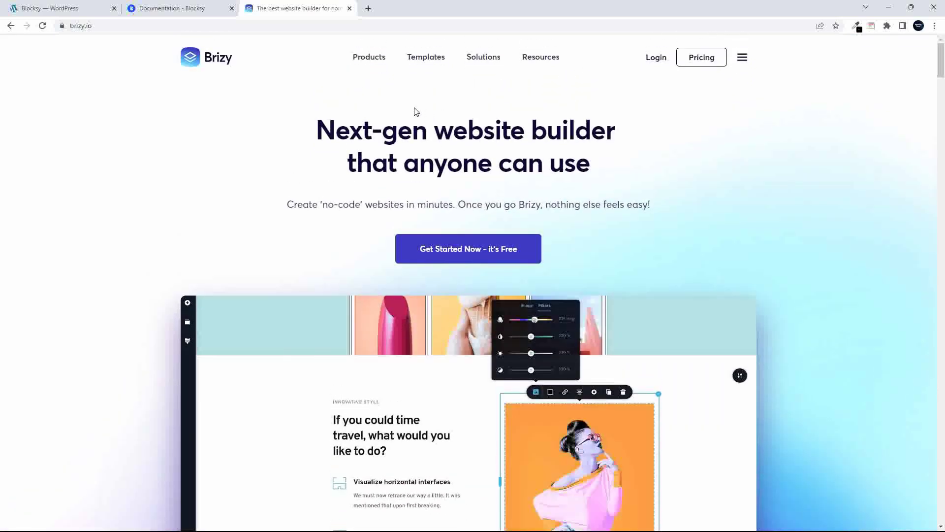
pyautogui.click(58, 5)
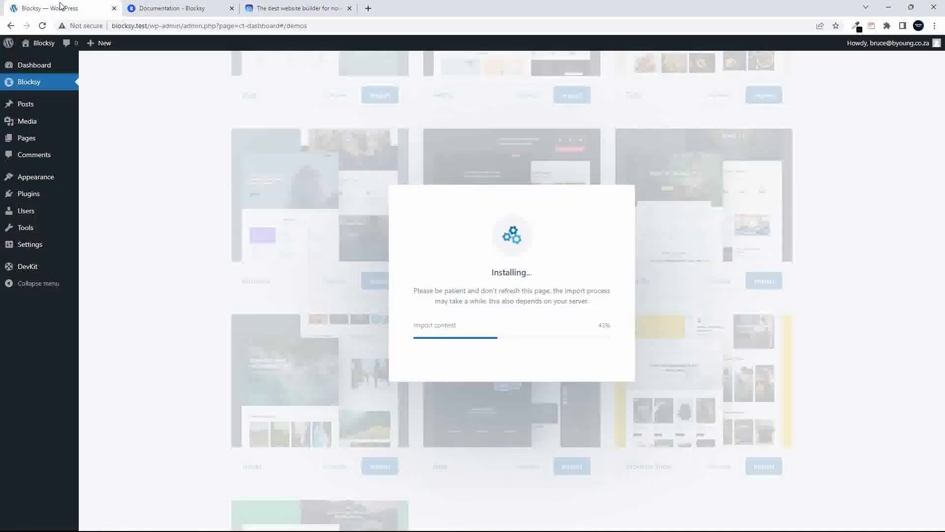
pyautogui.click(306, 8)
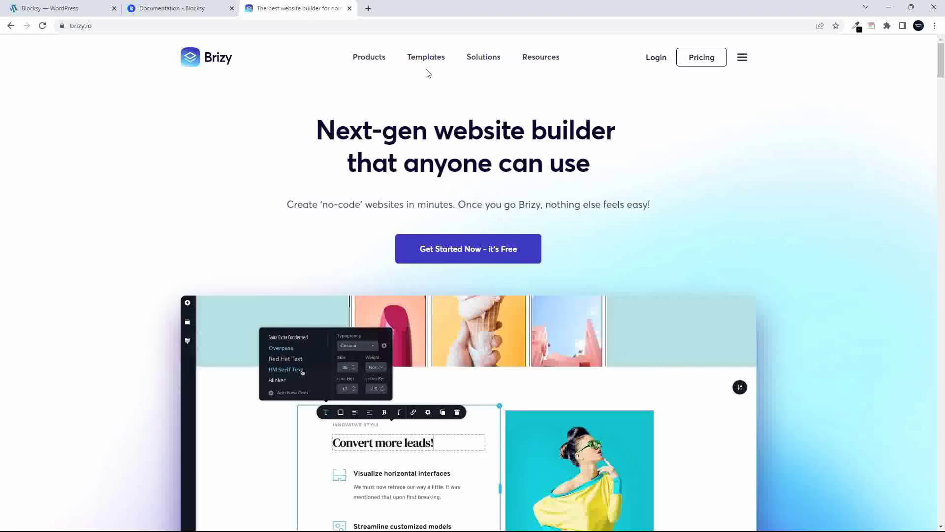
# Open Brizy's Templates > Layout Packs gallery and scroll through the designs
pyautogui.moveTo(429, 58)
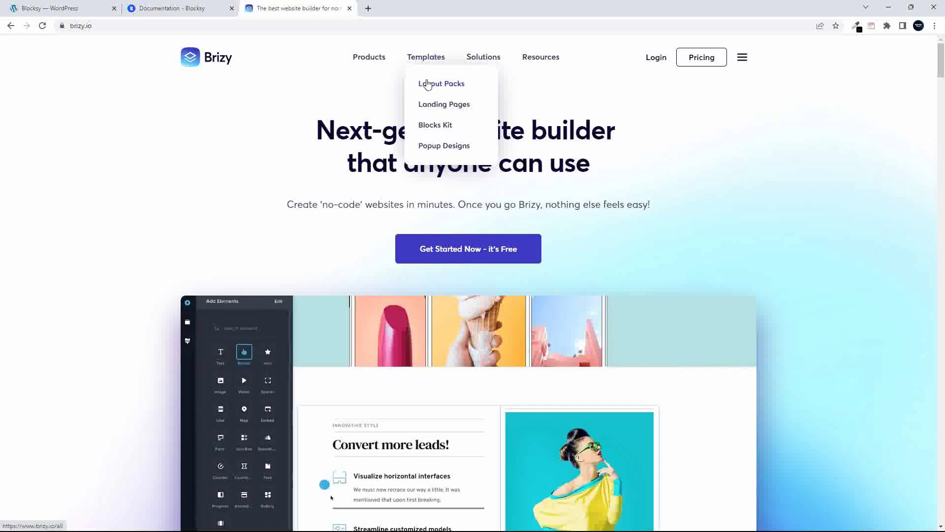
pyautogui.click(428, 84)
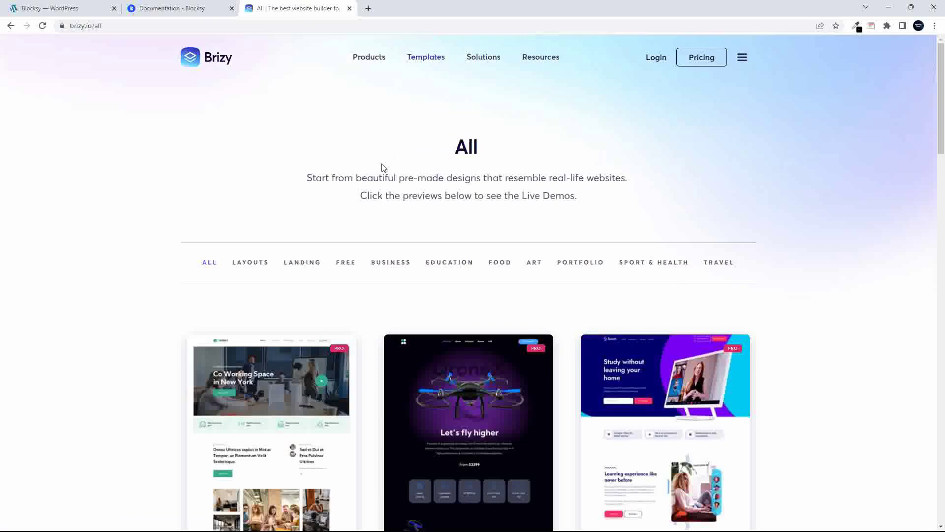
pyautogui.scroll(-3, 253, 199)
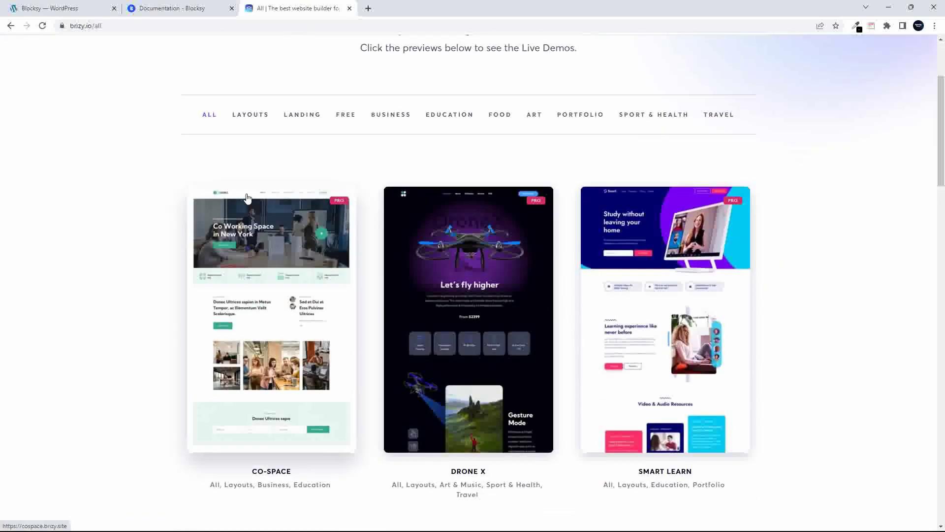
pyautogui.scroll(-9, 247, 197)
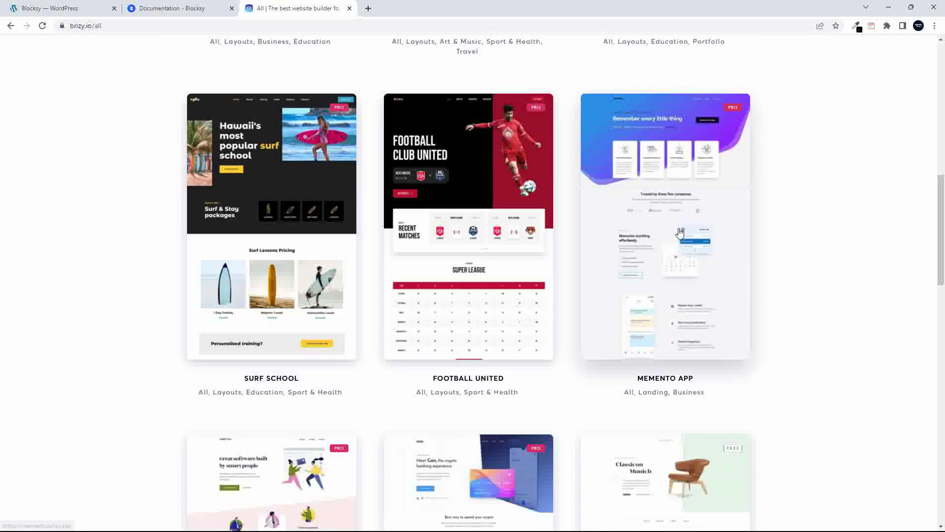
pyautogui.scroll(2, 686, 468)
pyautogui.scroll(-6, 687, 472)
pyautogui.scroll(-1, 688, 472)
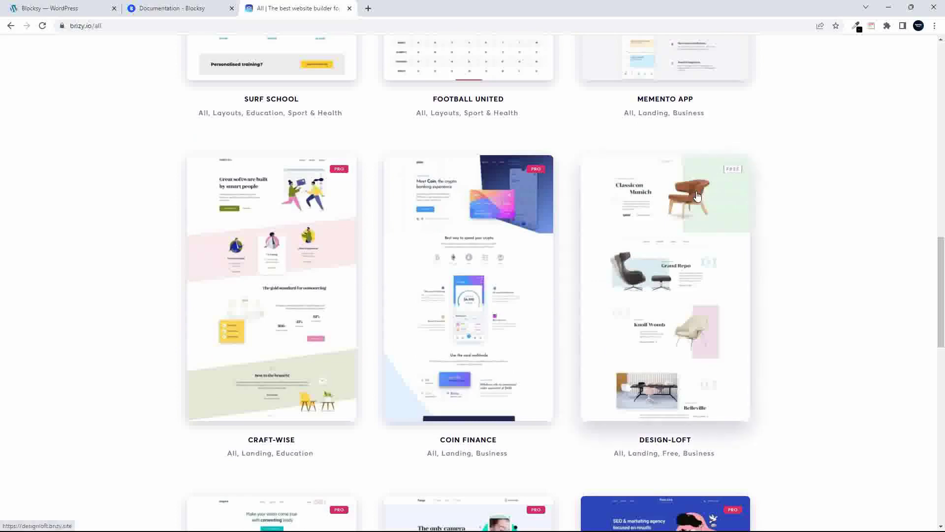
pyautogui.scroll(12, 698, 195)
pyautogui.scroll(2, 696, 193)
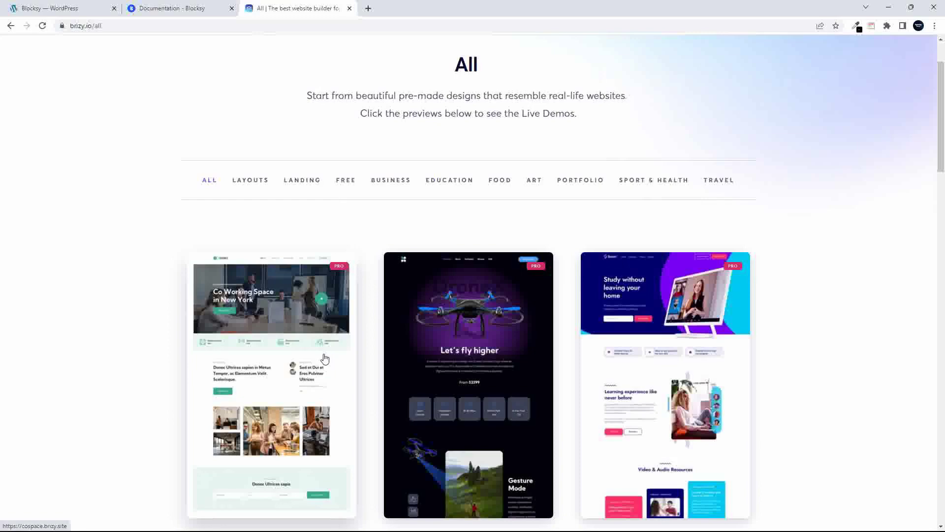
# Filter the Brizy templates gallery to show only FREE templates
pyautogui.click(345, 181)
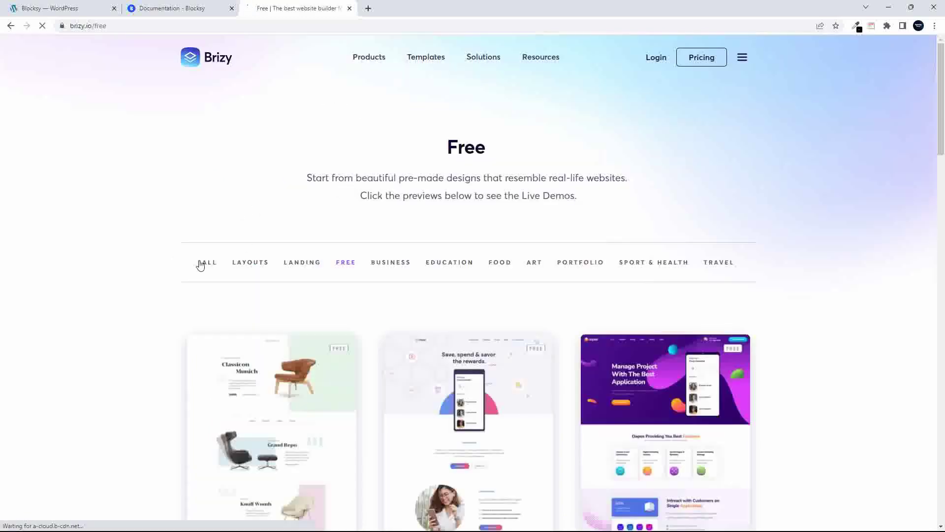
pyautogui.scroll(-5, 197, 265)
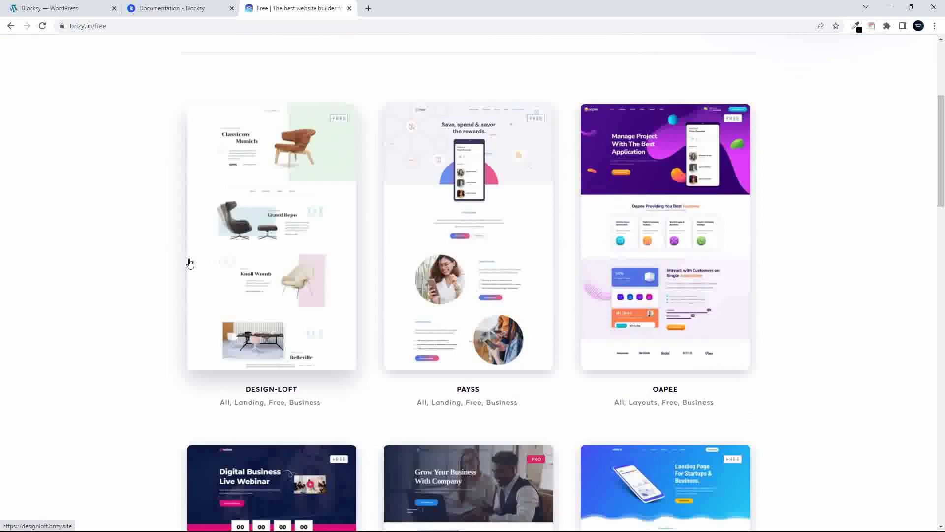
pyautogui.scroll(-7, 190, 264)
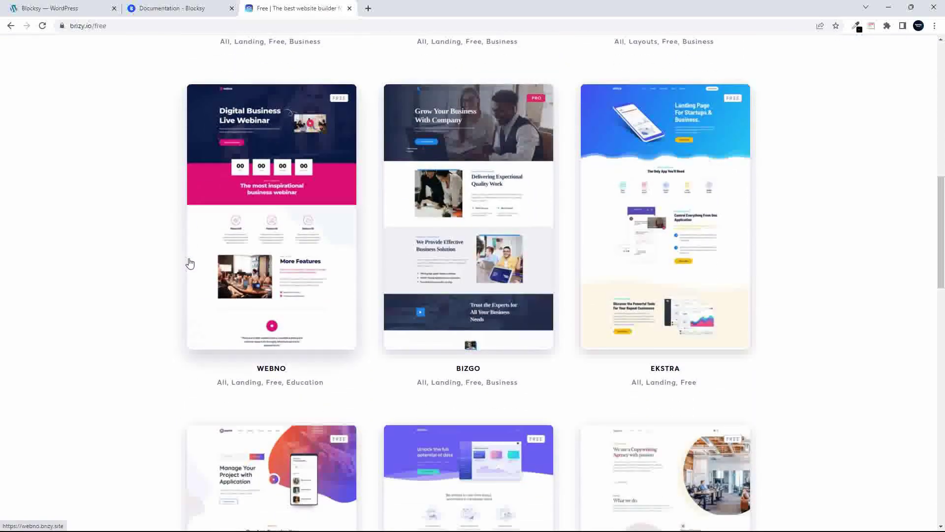
pyautogui.scroll(-14, 190, 263)
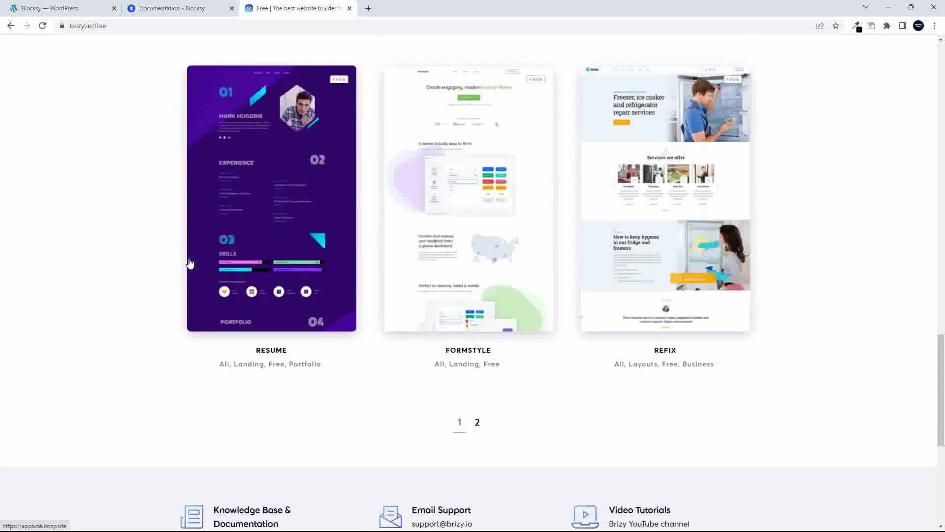
# Browse page 2 of the free templates, then switch to the Blocksy documentation tab
pyautogui.click(478, 400)
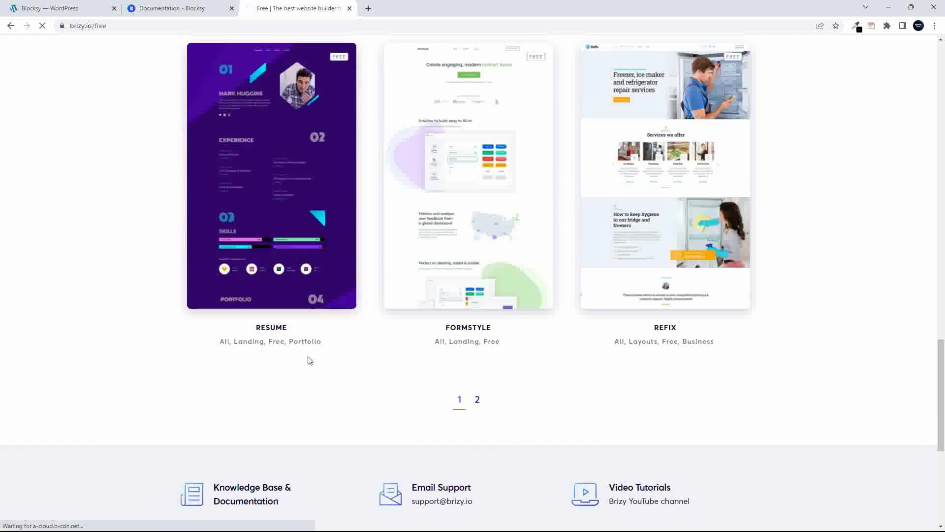
pyautogui.scroll(-1, 138, 275)
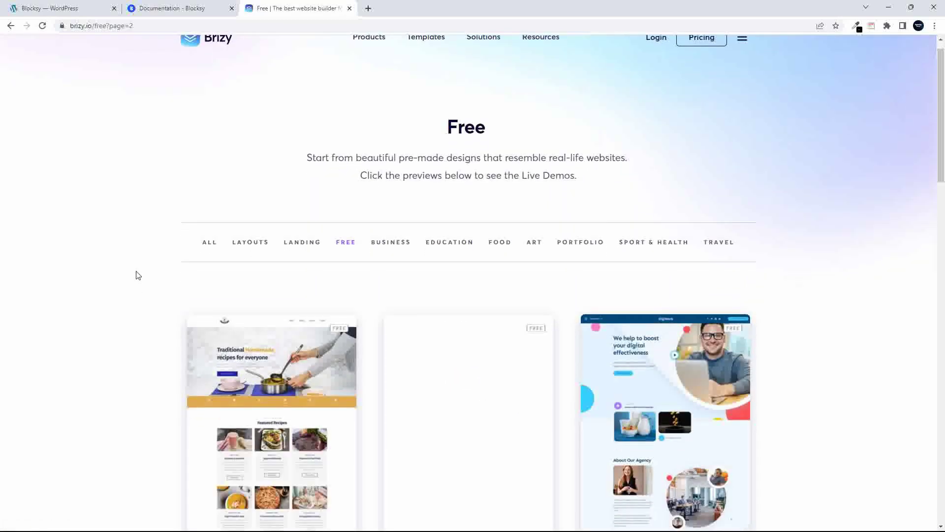
pyautogui.scroll(-10, 138, 275)
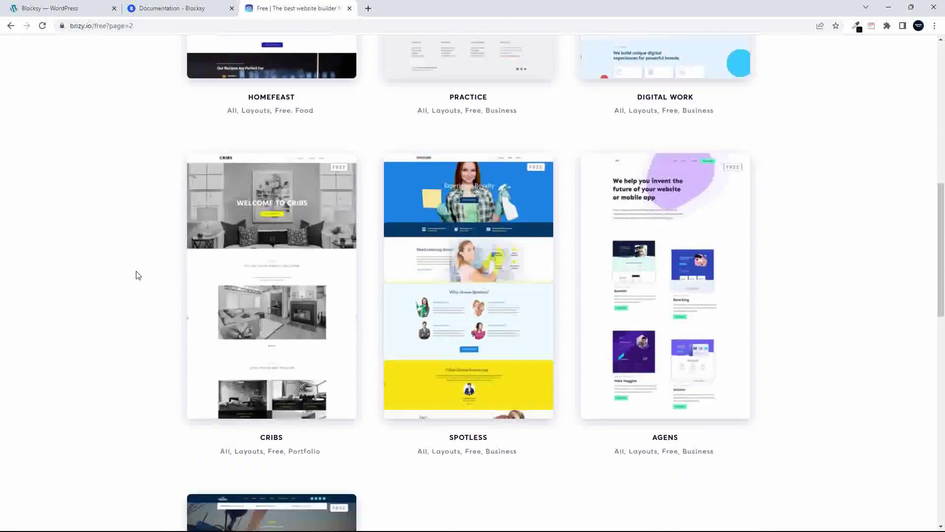
pyautogui.scroll(-9, 138, 275)
pyautogui.scroll(2, 137, 275)
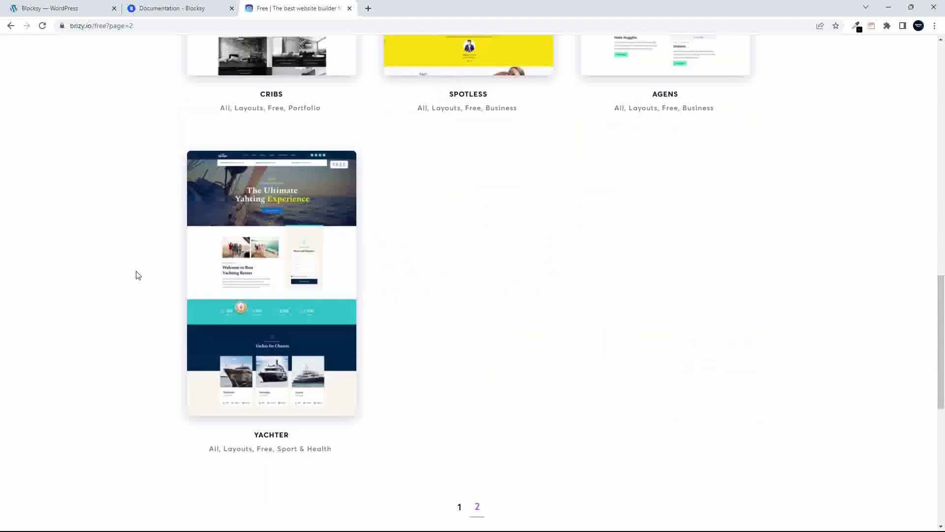
pyautogui.scroll(11, 138, 275)
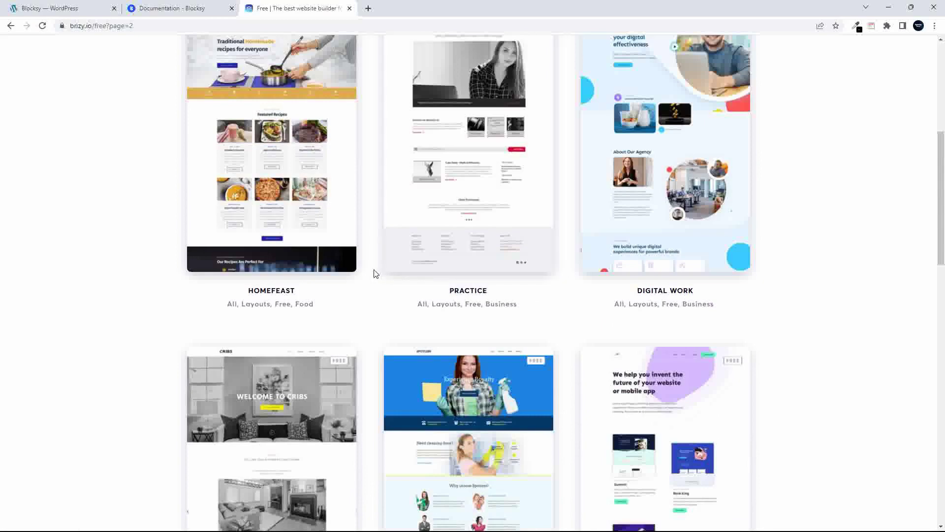
pyautogui.scroll(7, 376, 272)
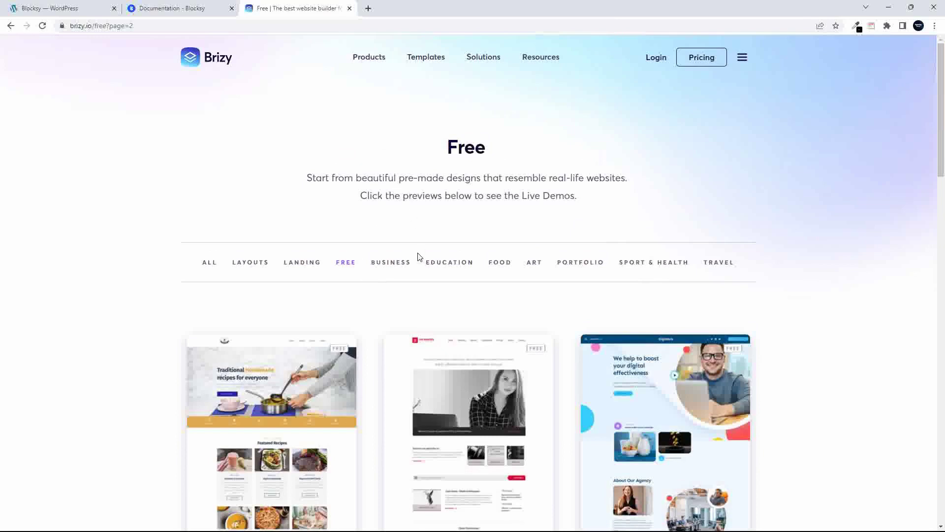
pyautogui.moveTo(170, 14)
pyautogui.click(175, 12)
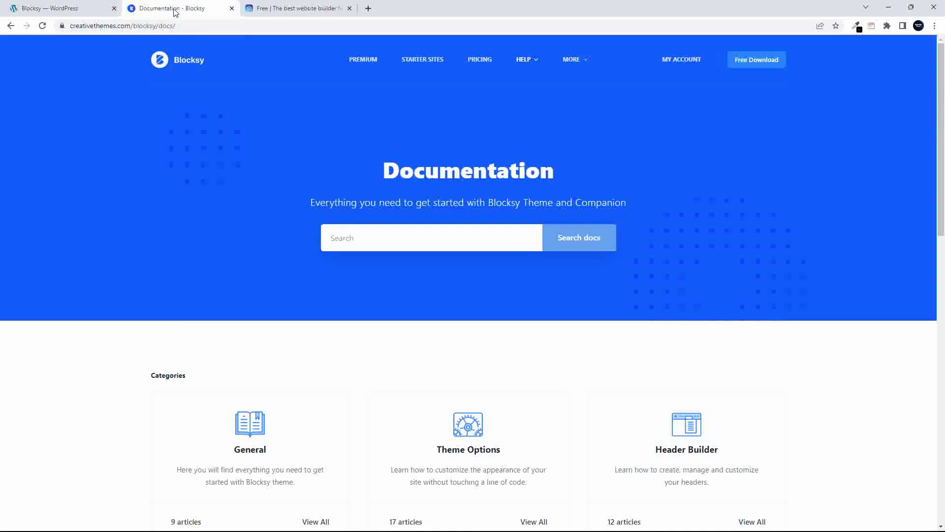
# Confirm the Business starter-site import finished and view the newly imported site
pyautogui.click(304, 9)
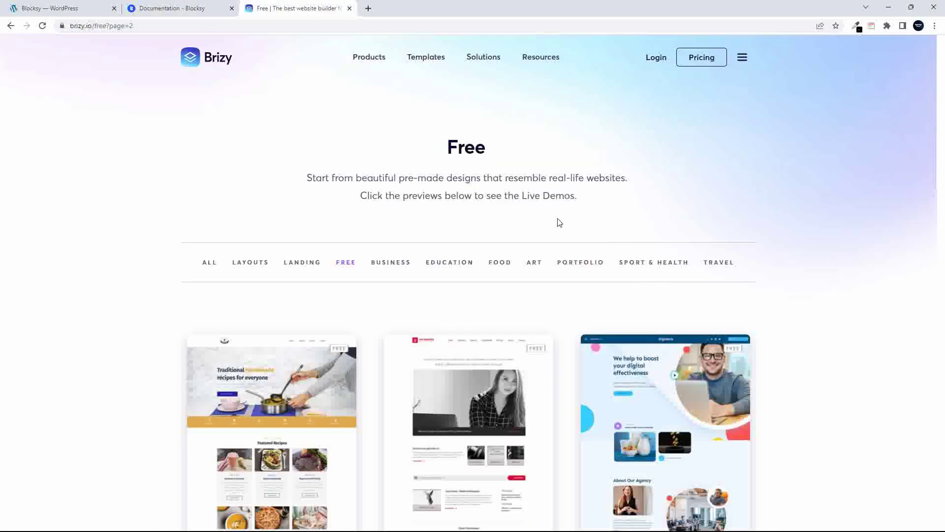
pyautogui.click(68, 7)
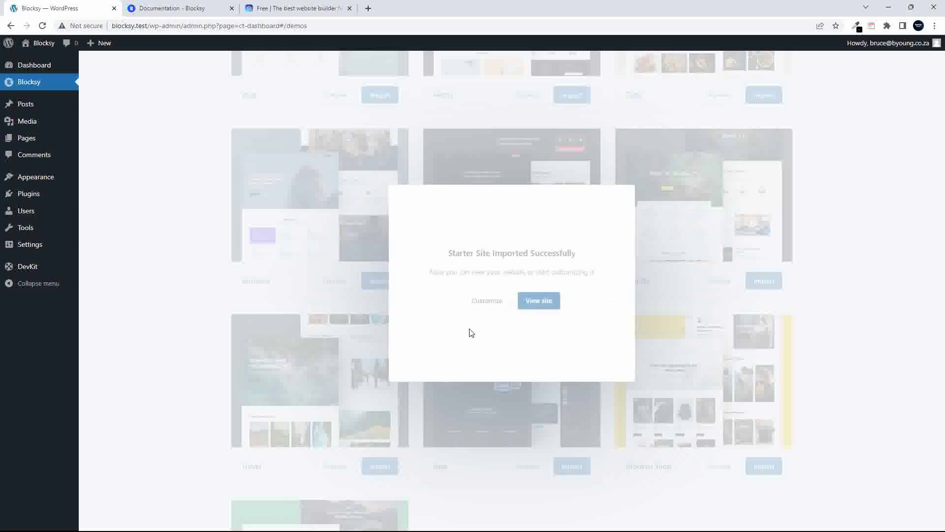
pyautogui.click(537, 301)
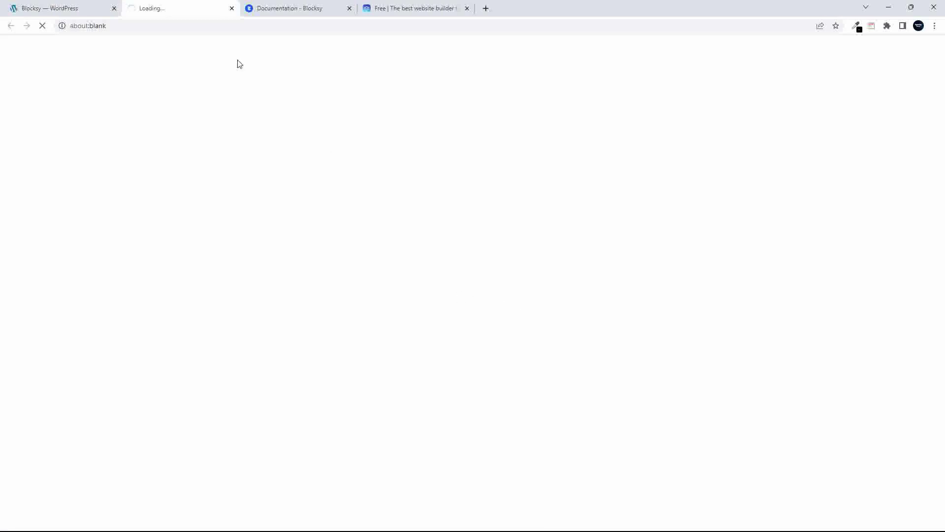
# Return to the WordPress admin and open the Pages list
pyautogui.moveTo(64, 8)
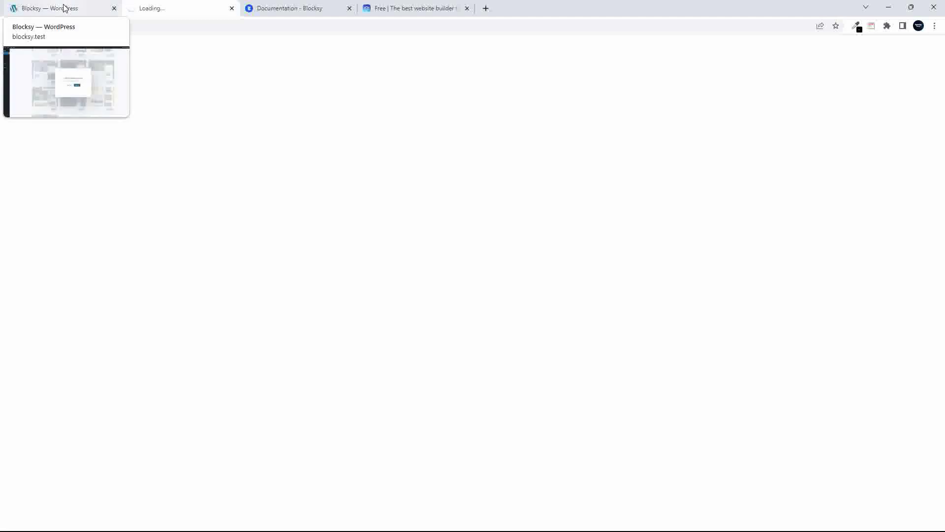
pyautogui.click(64, 7)
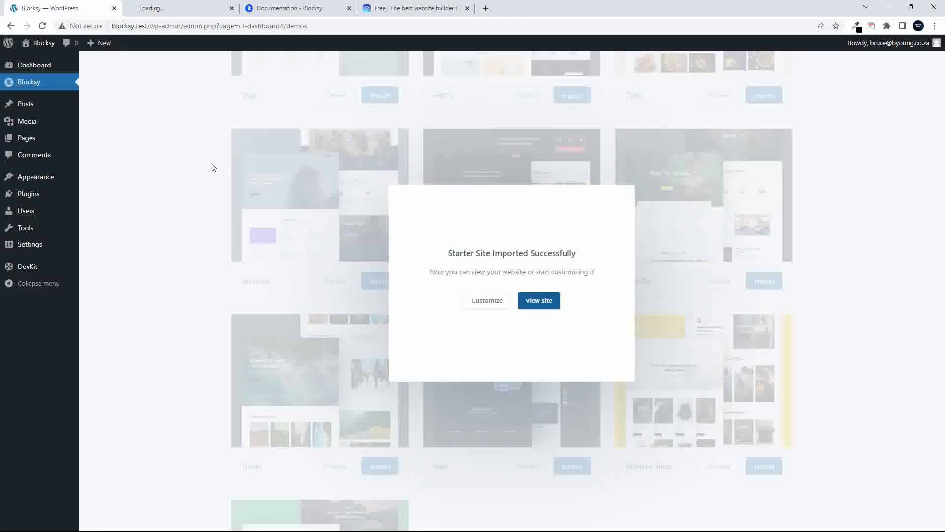
pyautogui.moveTo(29, 142)
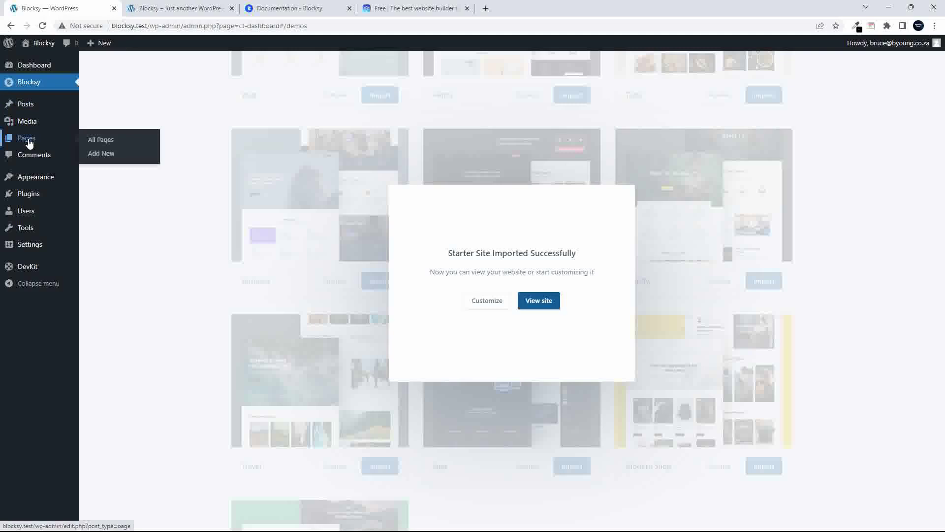
pyautogui.click(29, 142)
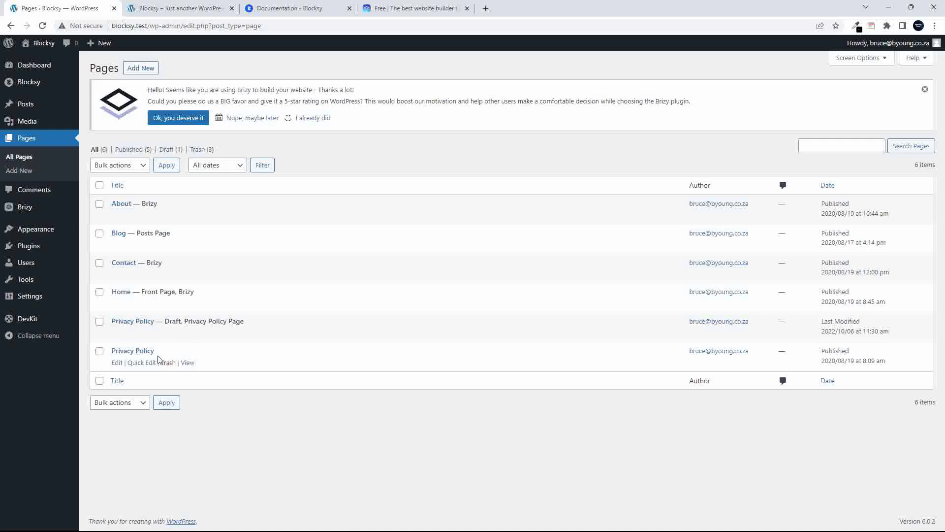
# Switch to the live site's tab to view the Creative Minds front page
pyautogui.click(171, 11)
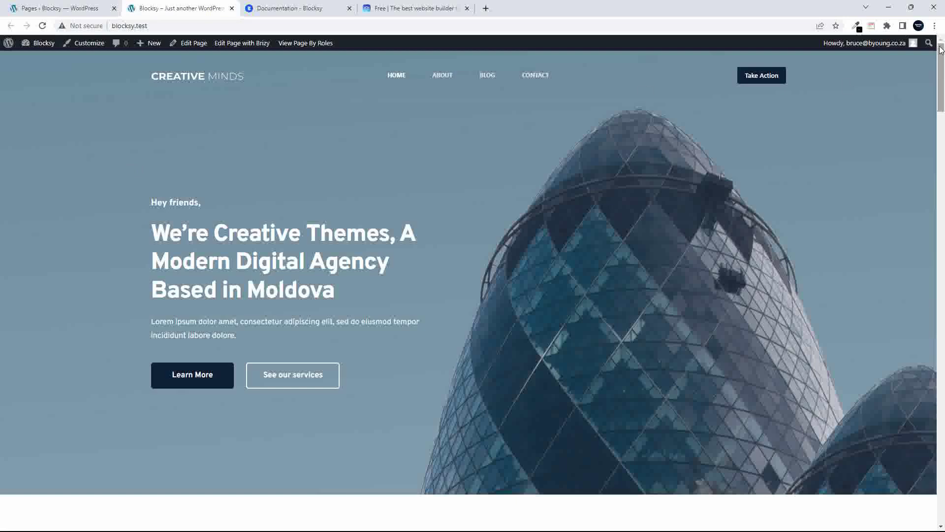
# Open ABOUT from the site menu and scroll from the 'Our story' hero to the footer and back
pyautogui.moveTo(941, 49)
pyautogui.mouseDown()
pyautogui.moveTo(917, 179)
pyautogui.moveTo(935, 238)
pyautogui.moveTo(941, 446)
pyautogui.moveTo(941, 45)
pyautogui.mouseUp()
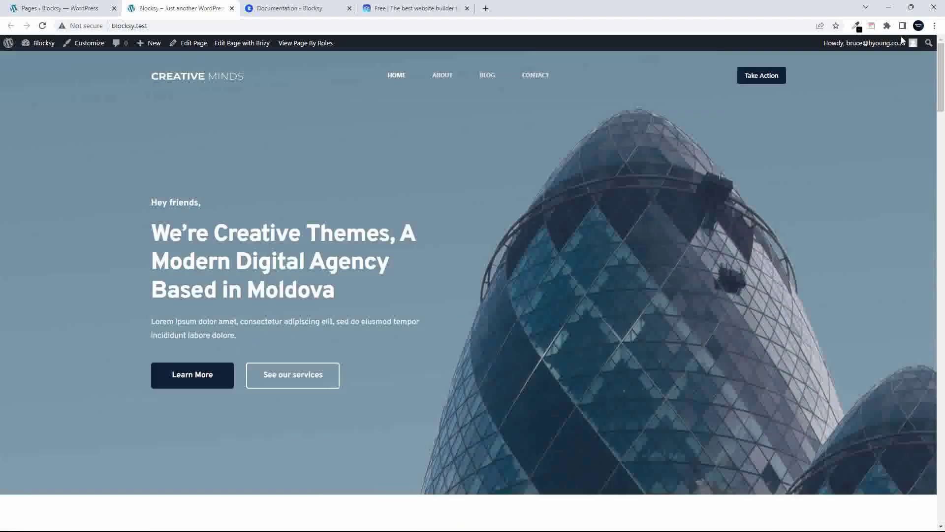
pyautogui.click(444, 77)
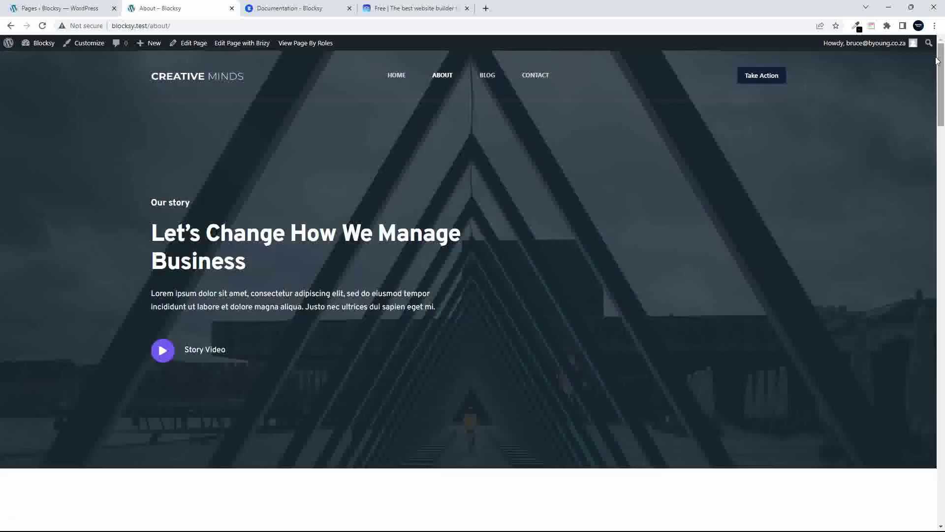
pyautogui.moveTo(942, 62); pyautogui.dragTo(919, 193)
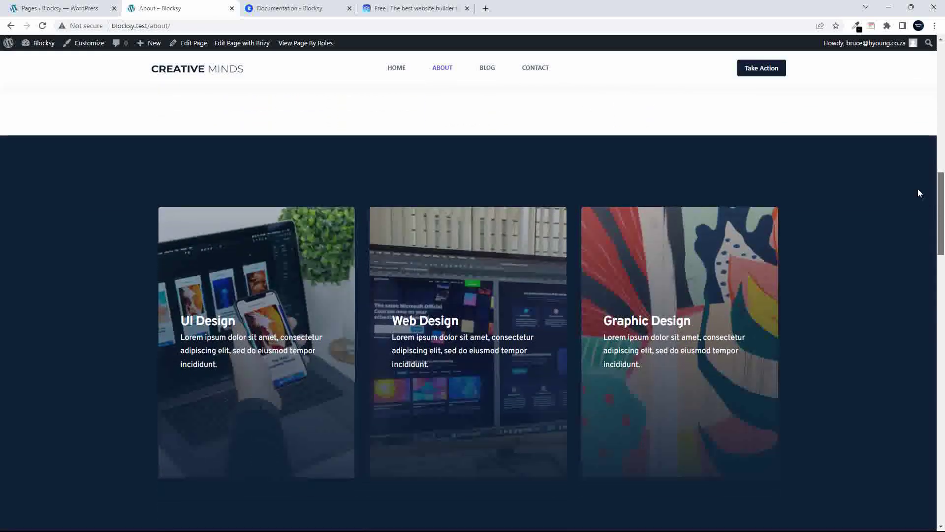
pyautogui.scroll(-1, 918, 191)
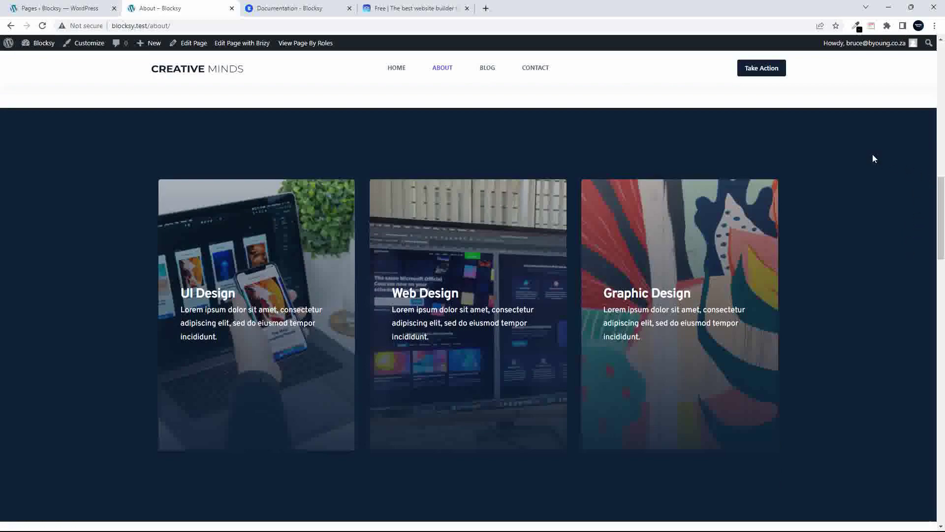
pyautogui.scroll(-12, 872, 159)
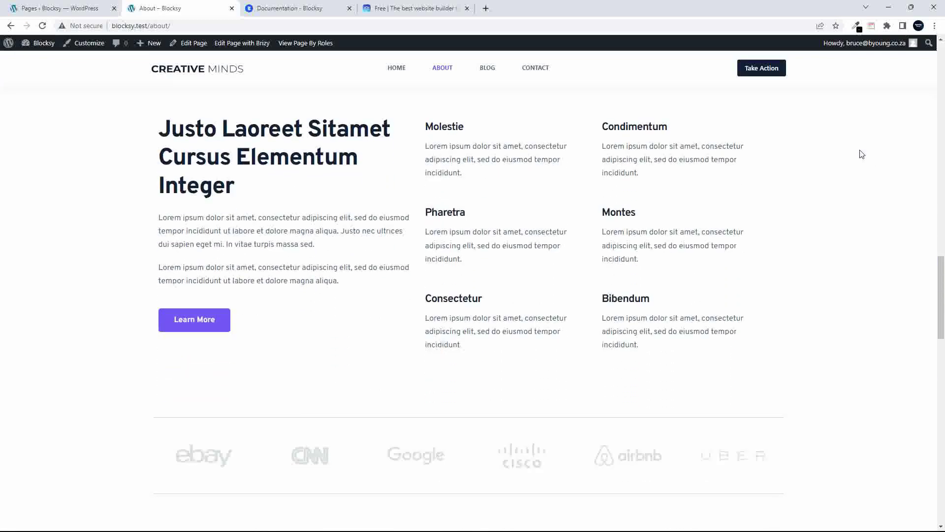
pyautogui.scroll(-10, 787, 173)
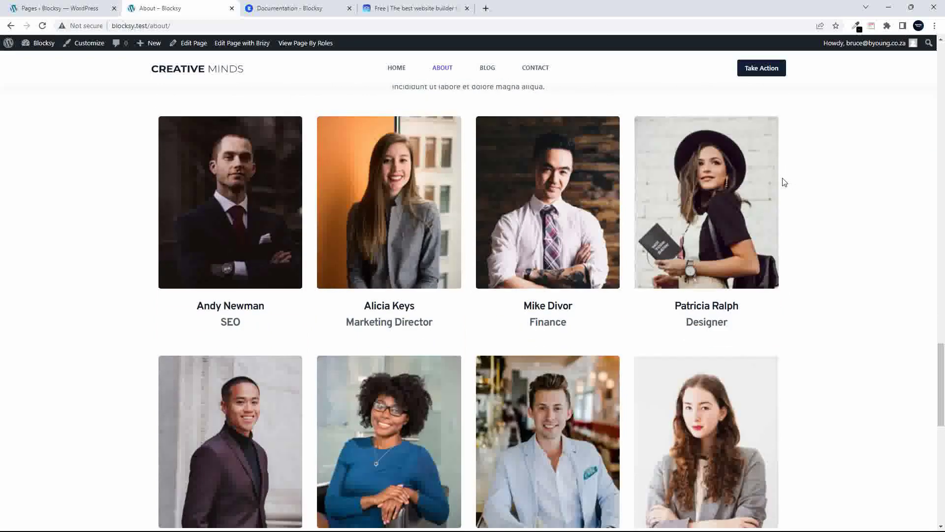
pyautogui.scroll(-5, 768, 199)
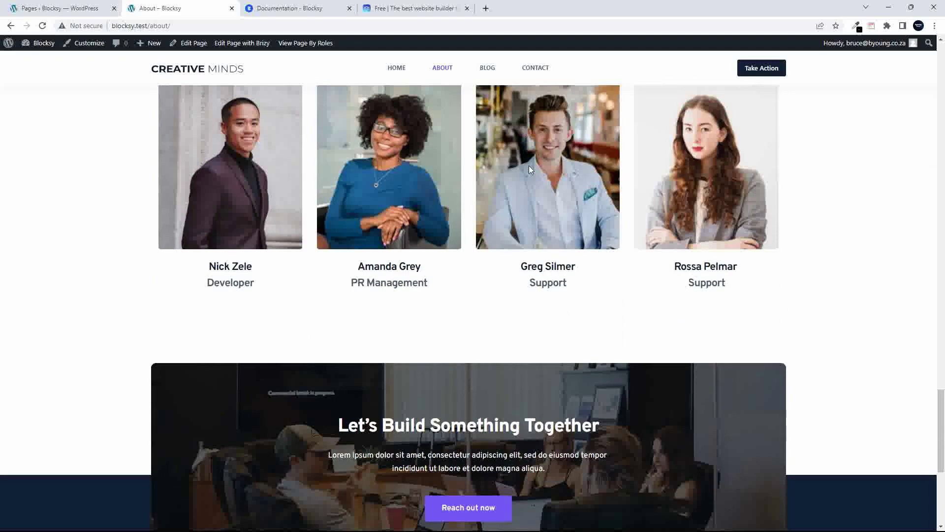
pyautogui.scroll(-1, 566, 289)
pyautogui.scroll(-5, 567, 293)
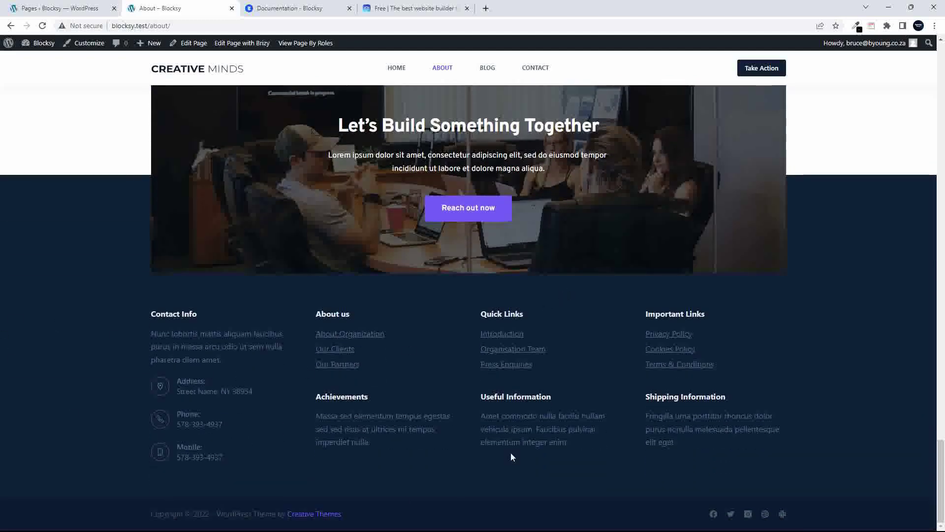
pyautogui.scroll(1, 216, 344)
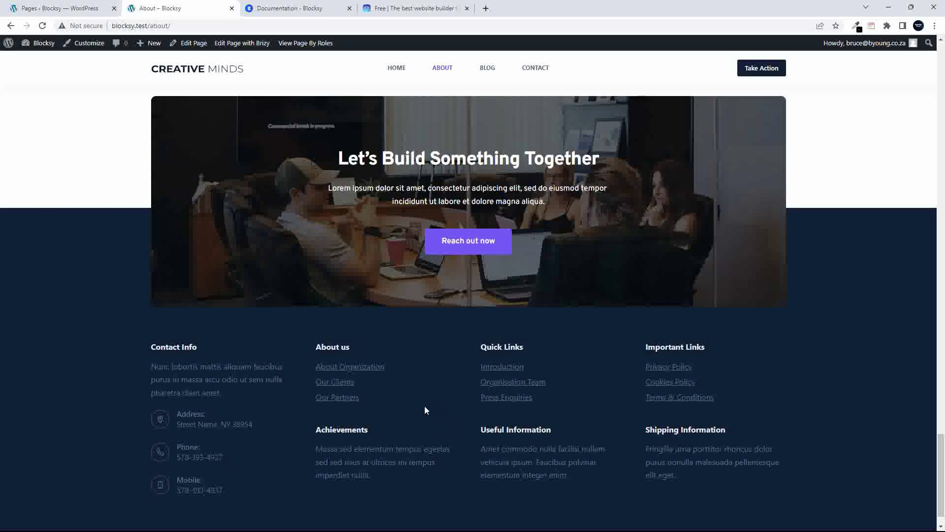
pyautogui.scroll(15, 426, 408)
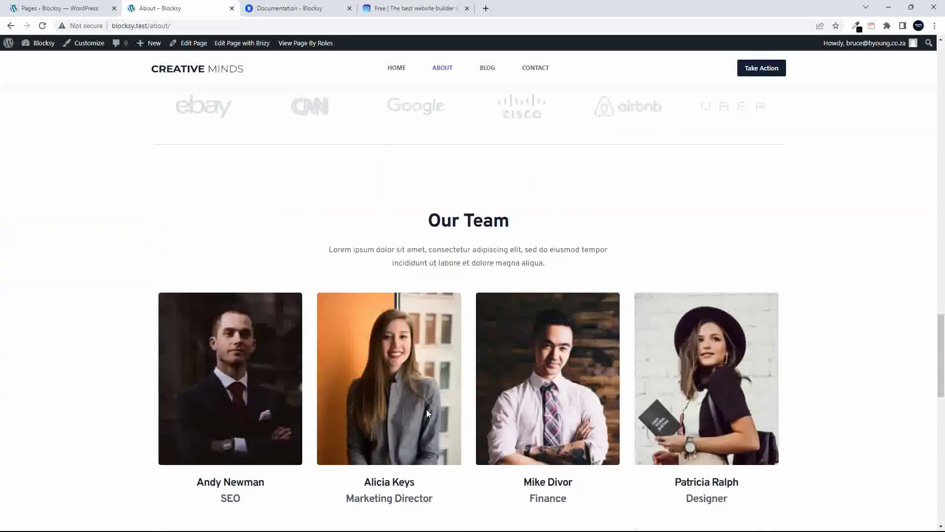
pyautogui.scroll(10, 426, 413)
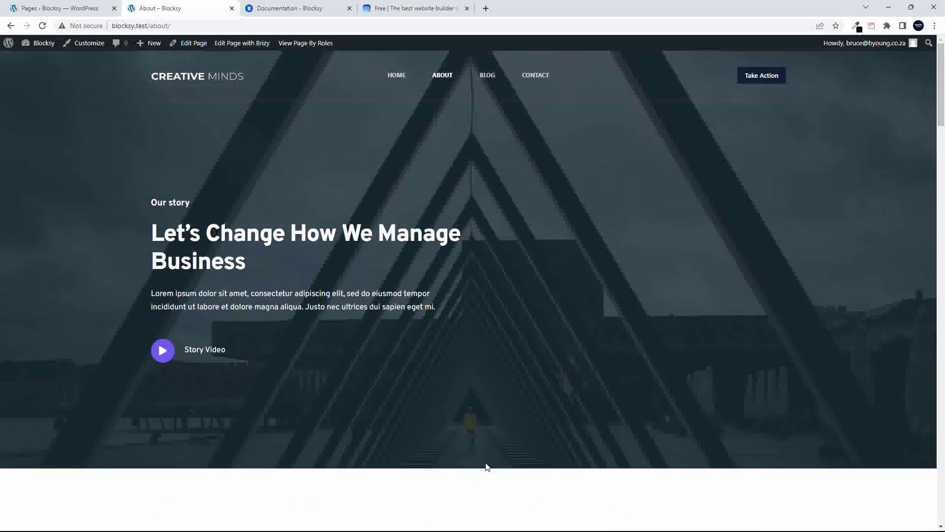
# Browse the live Blog page, scrolling through its content
pyautogui.click(488, 77)
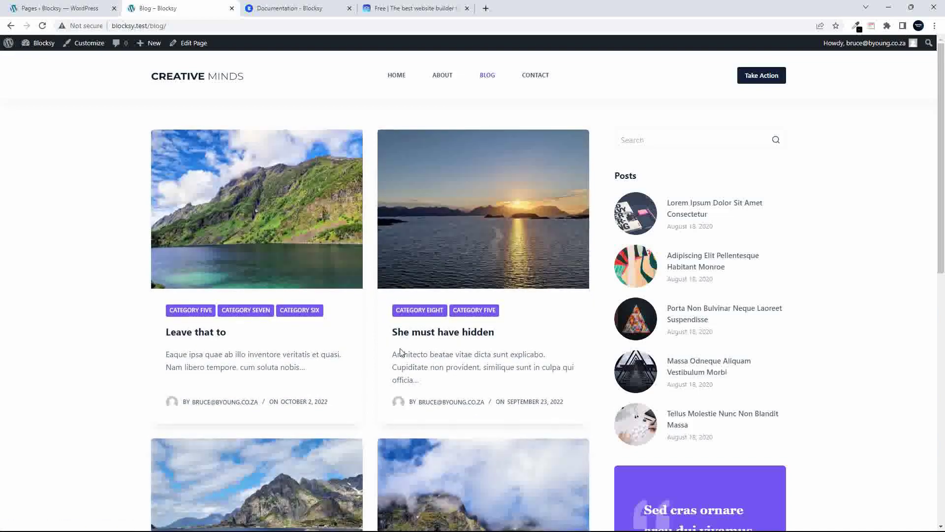
pyautogui.scroll(-10, 400, 352)
pyautogui.scroll(4, 423, 358)
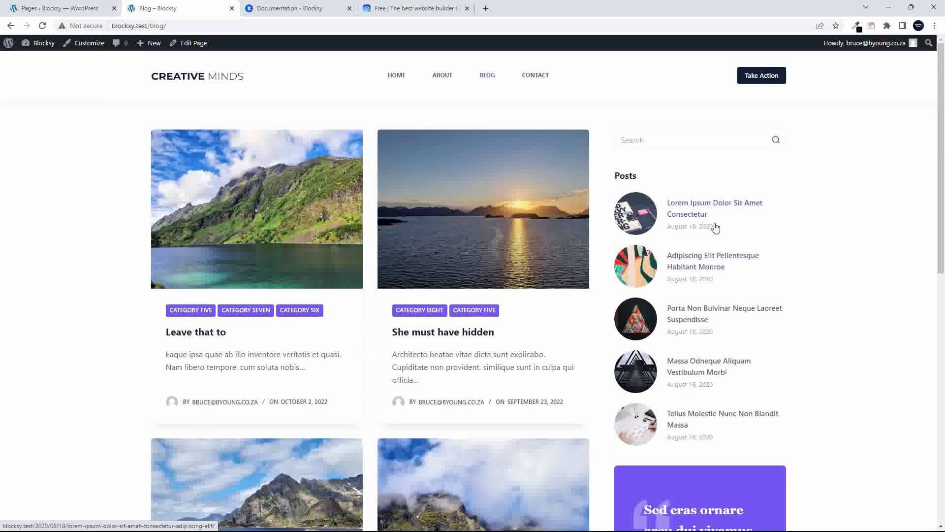
pyautogui.scroll(-3, 711, 231)
pyautogui.scroll(-4, 709, 369)
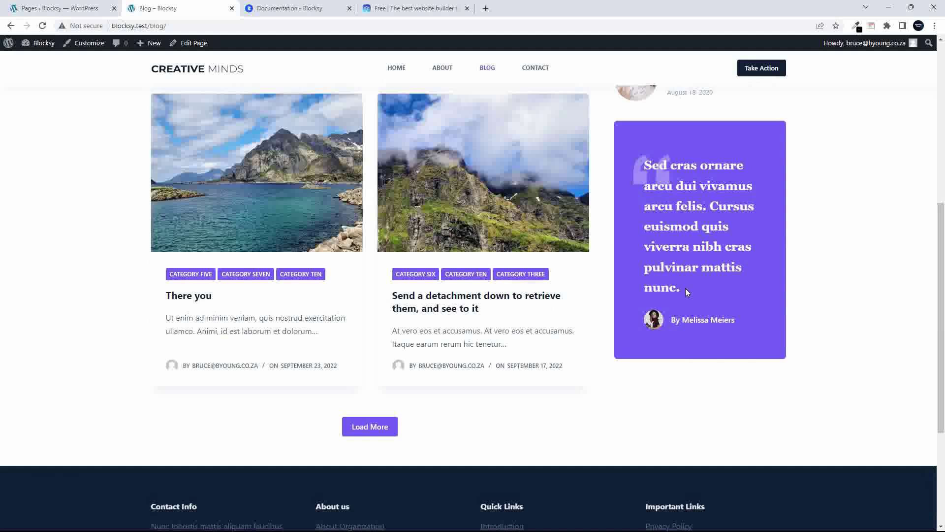
pyautogui.scroll(7, 689, 284)
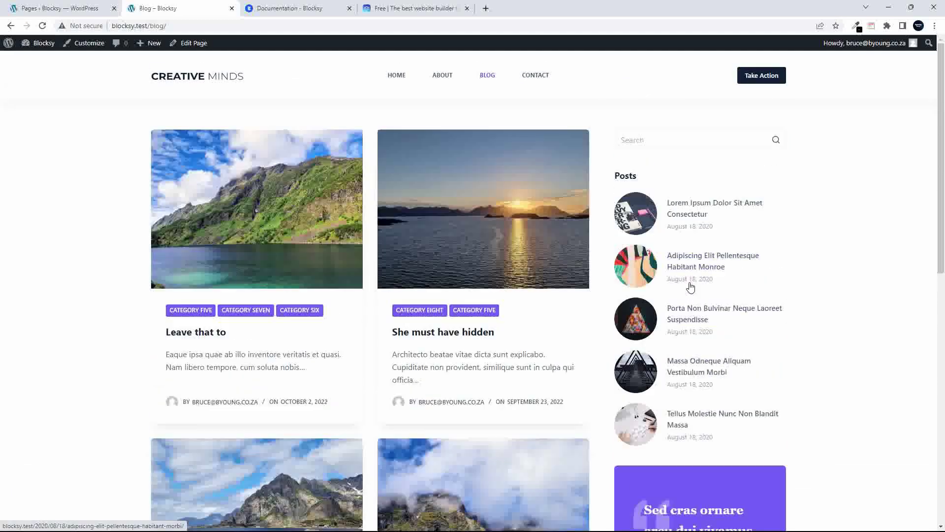
# Look over the Contact page's form and map, then go back to the home page
pyautogui.click(537, 80)
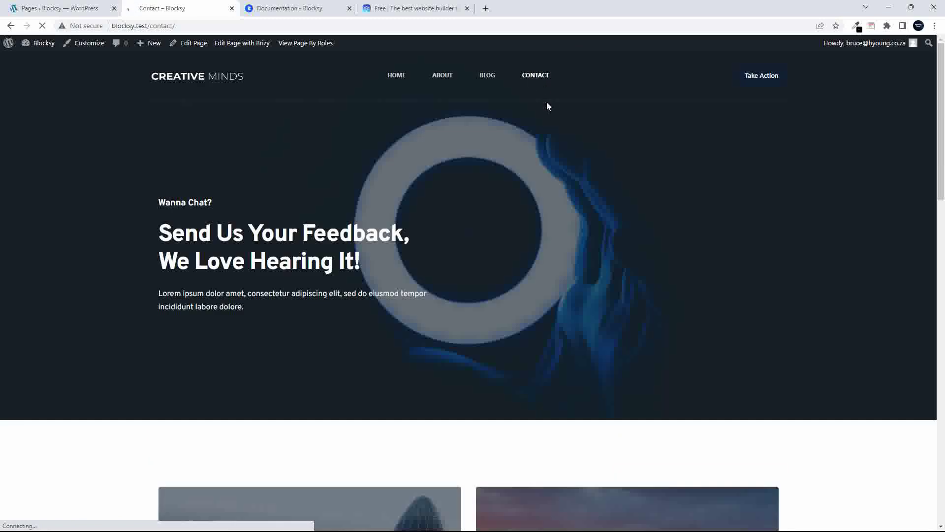
pyautogui.scroll(-10, 546, 102)
pyautogui.scroll(1, 522, 121)
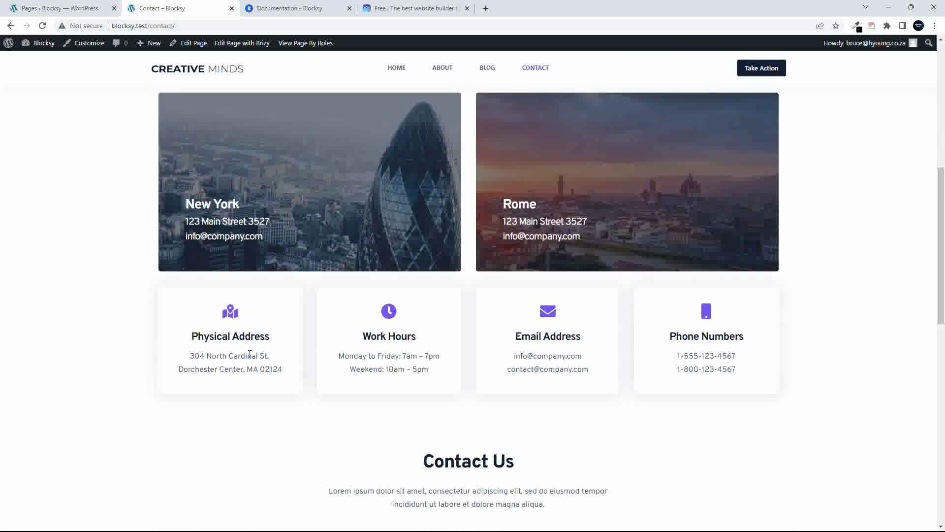
pyautogui.scroll(-5, 581, 382)
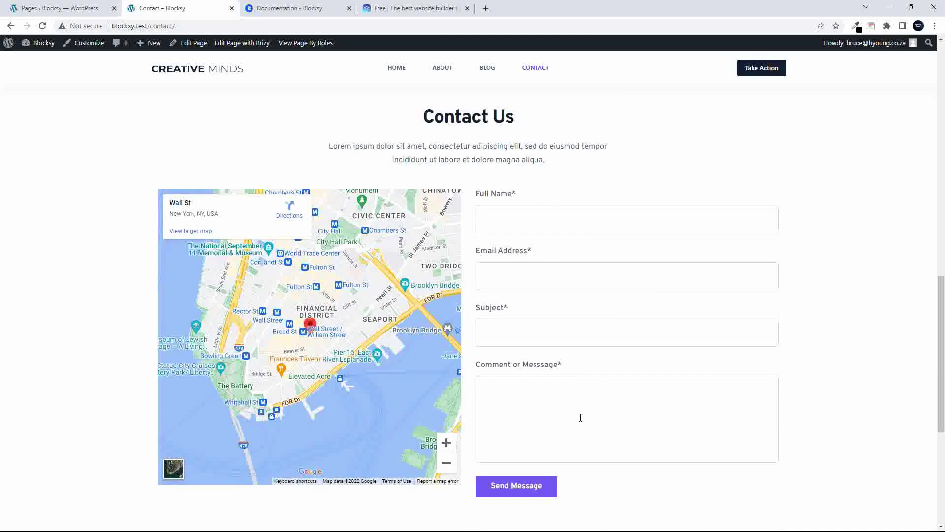
pyautogui.scroll(-5, 579, 416)
pyautogui.scroll(15, 579, 415)
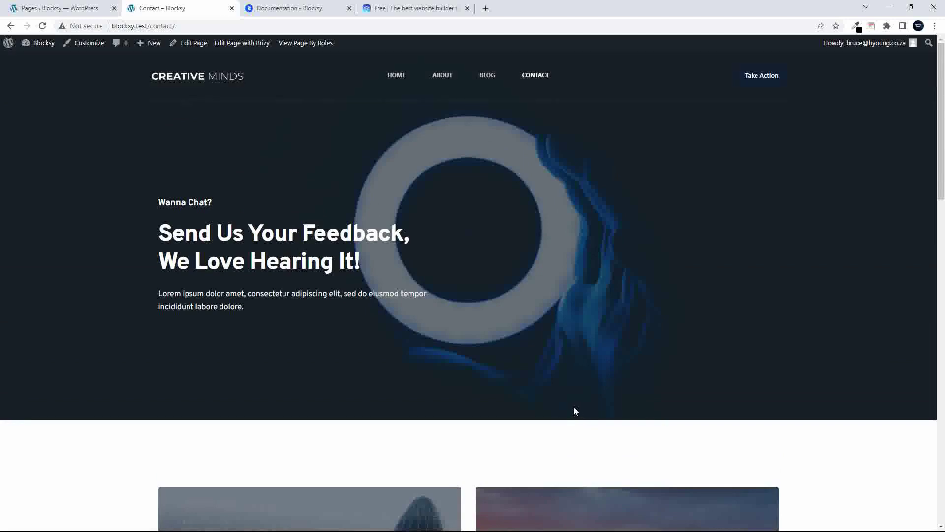
pyautogui.click(397, 77)
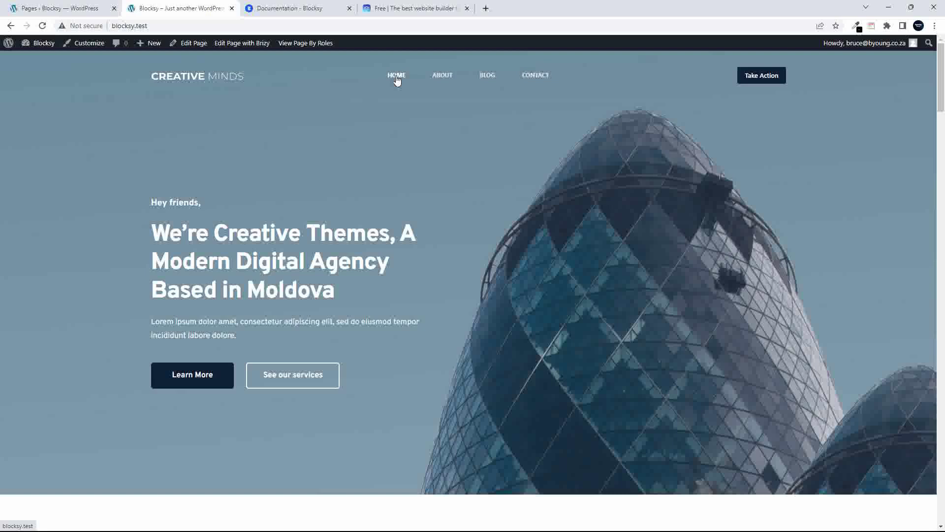
# Open the home page in Brizy and select the word 'Creative' in the hero heading
pyautogui.click(237, 44)
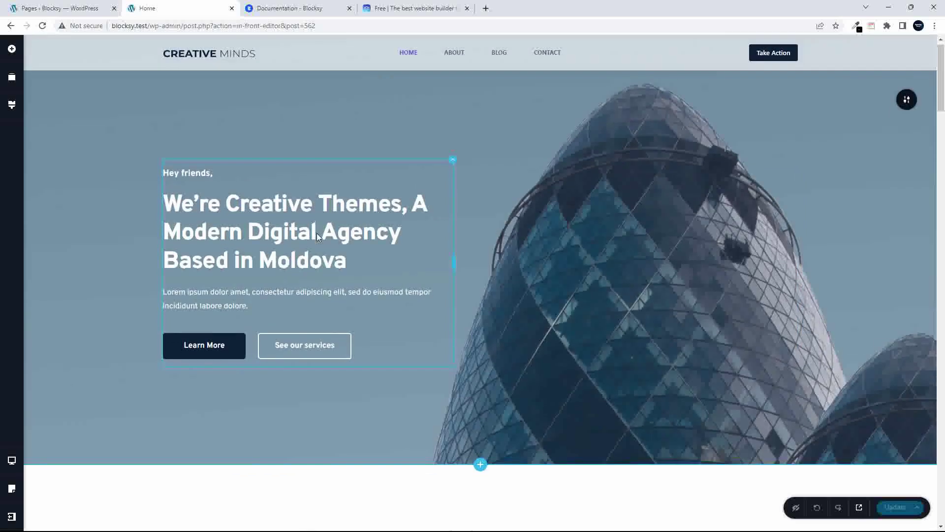
pyautogui.scroll(-8, 317, 232)
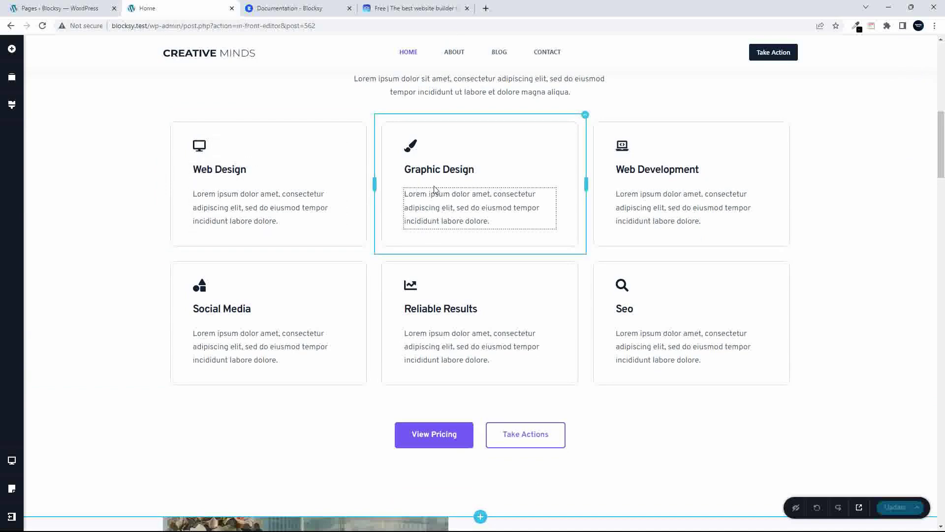
pyautogui.scroll(7, 471, 232)
pyautogui.scroll(2, 471, 229)
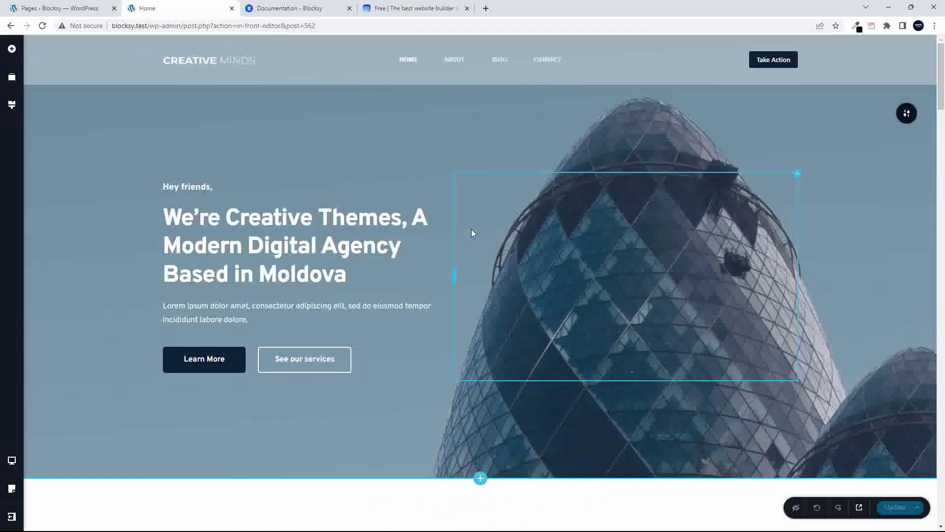
pyautogui.click(252, 218)
pyautogui.doubleClick(252, 218)
pyautogui.click(226, 219)
pyautogui.moveTo(225, 219); pyautogui.dragTo(310, 218)
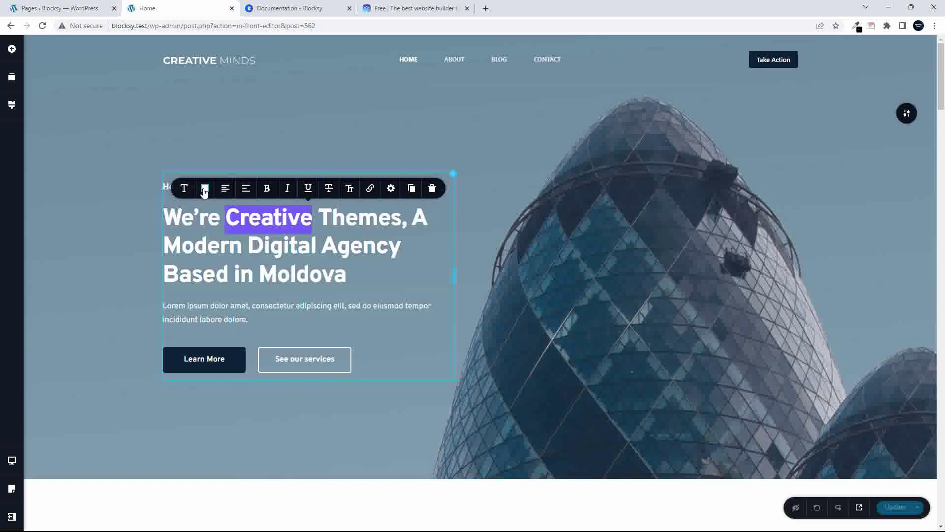
# Recolour 'Creative' from purple to yellow-green #CCF156
pyautogui.click(204, 189)
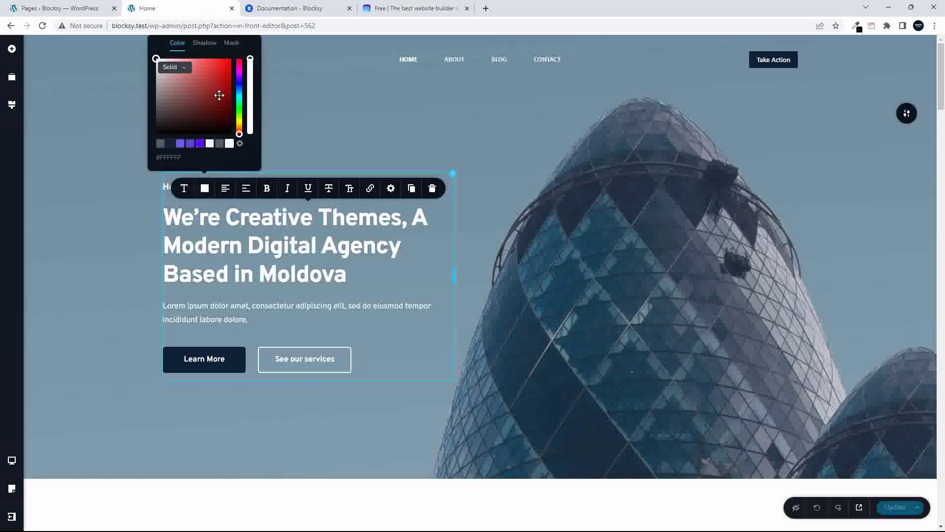
pyautogui.click(180, 143)
pyautogui.click(374, 275)
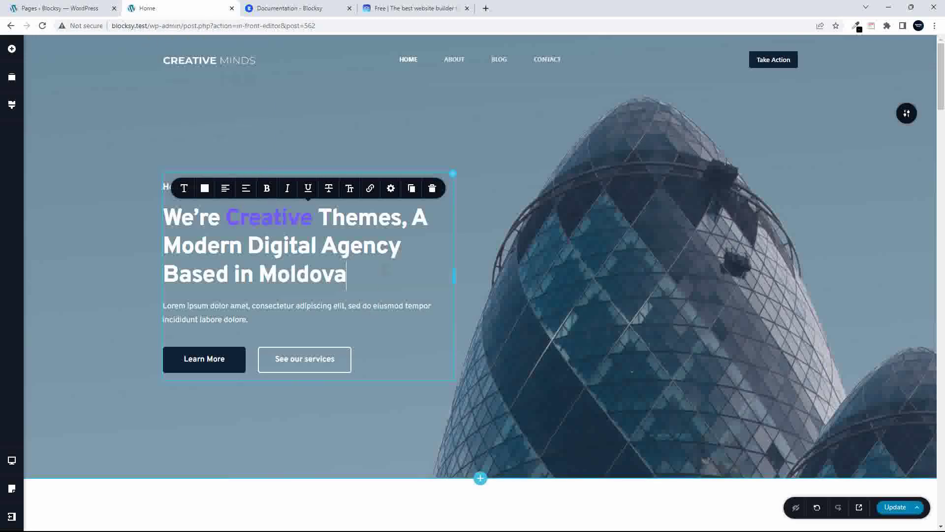
pyautogui.moveTo(225, 217); pyautogui.dragTo(313, 217)
pyautogui.click(205, 188)
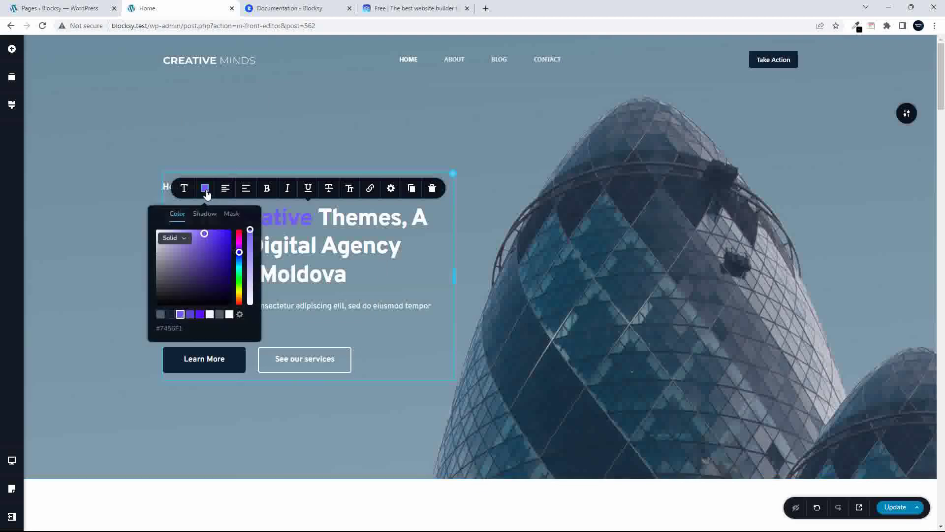
pyautogui.moveTo(239, 252); pyautogui.dragTo(240, 288)
pyautogui.click(205, 188)
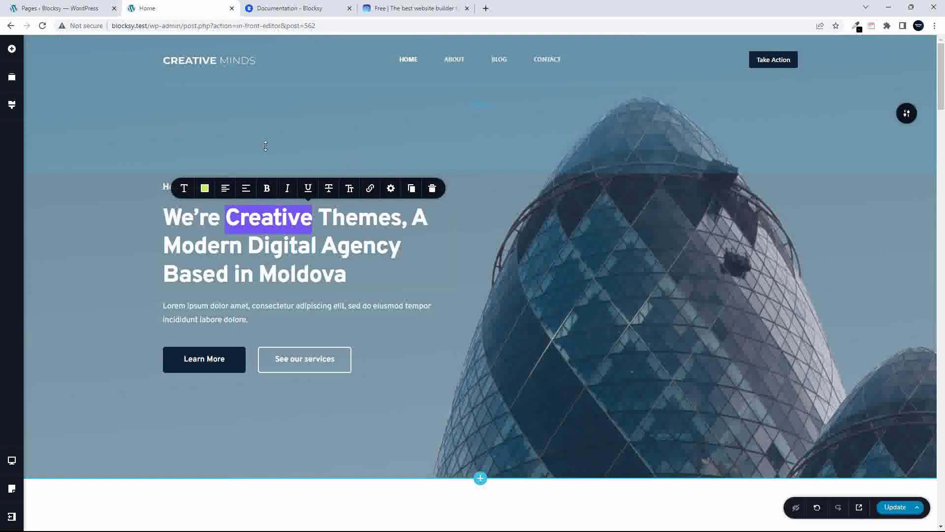
pyautogui.click(513, 236)
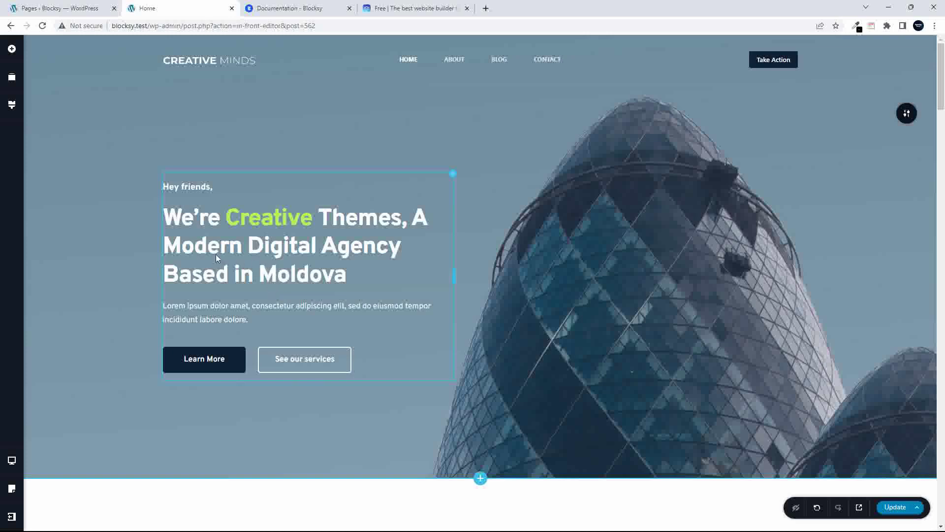
# Replace 'We’re' with 'This is our' and delete 'Themes, A ' from the hero headline
pyautogui.click(171, 215)
pyautogui.moveTo(170, 217); pyautogui.dragTo(215, 217)
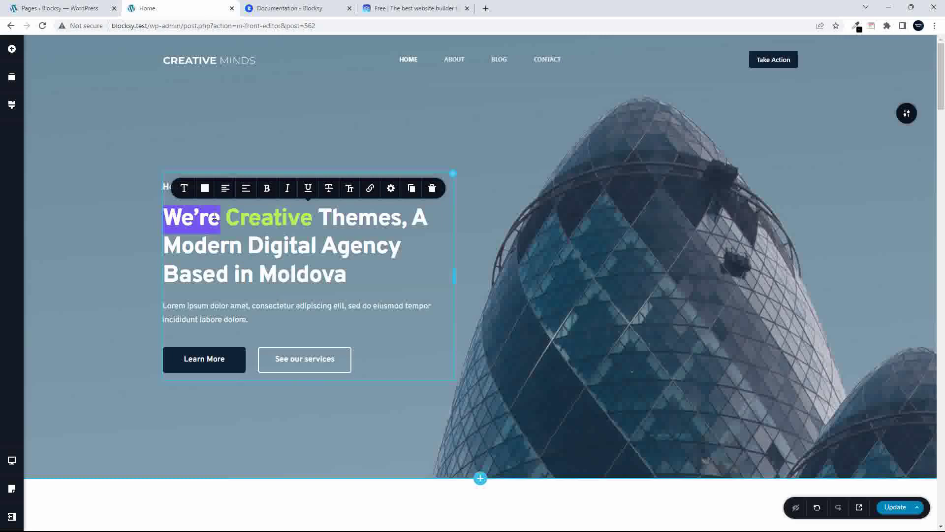
pyautogui.write('This is ou')
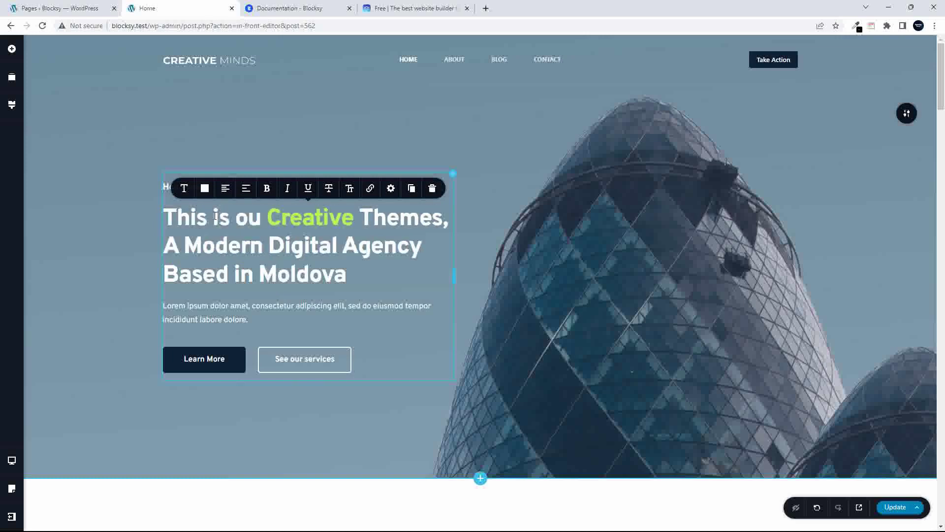
pyautogui.write('r')
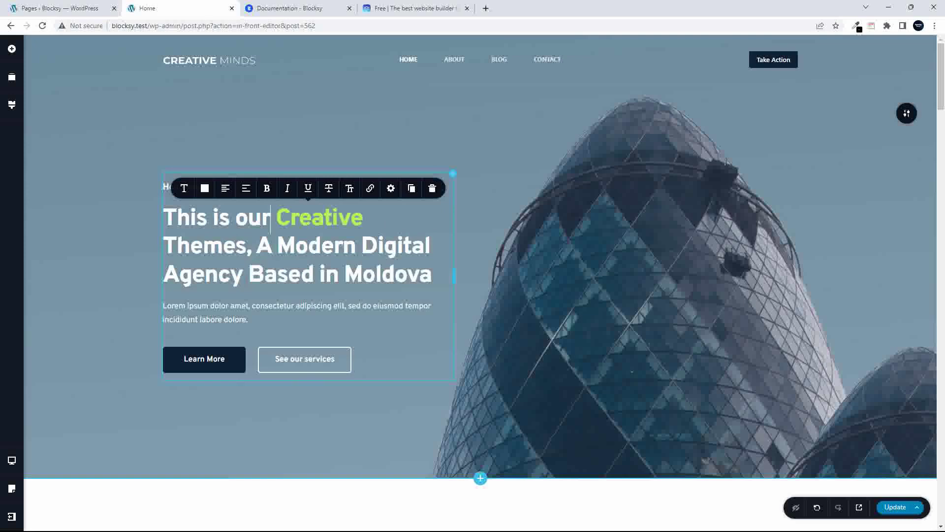
pyautogui.moveTo(277, 246); pyautogui.dragTo(176, 246)
pyautogui.press('BackSpace')
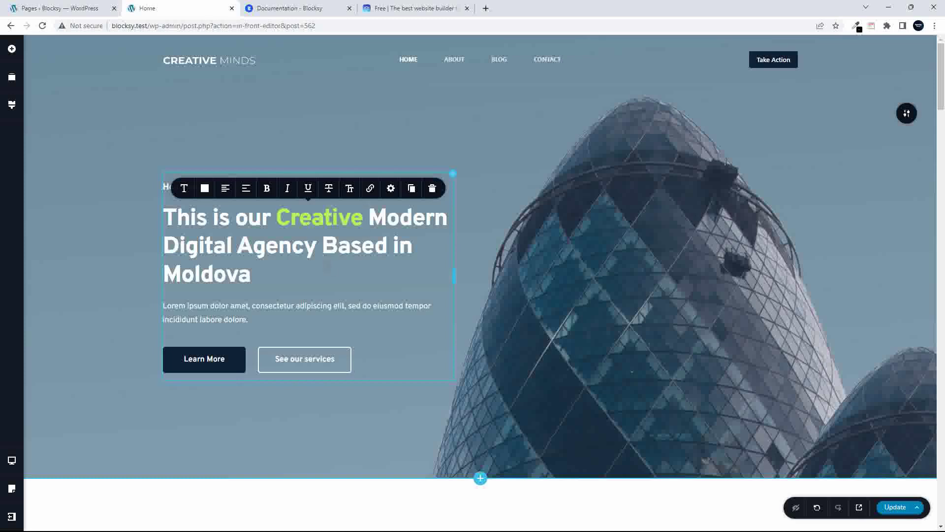
# Open the Learn More button's link settings, toggling new-tab and nofollow on and back off
pyautogui.click(227, 359)
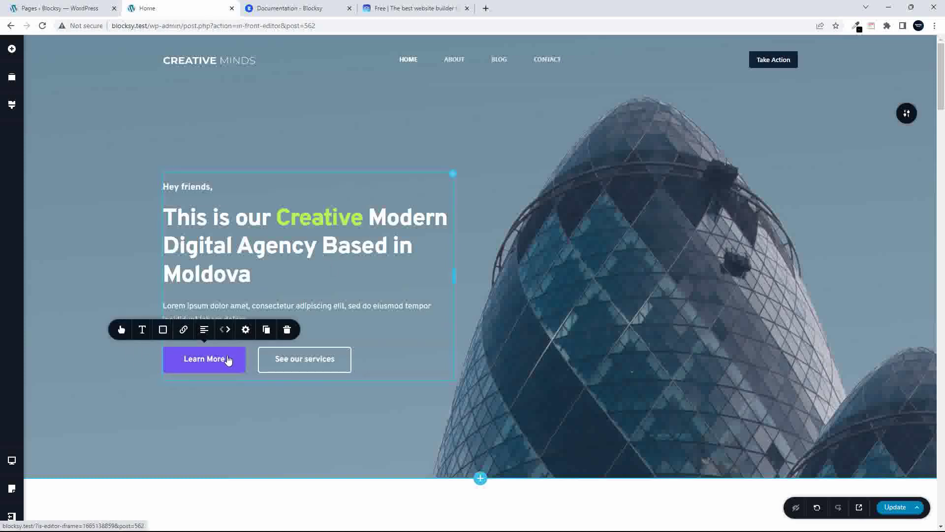
pyautogui.click(184, 330)
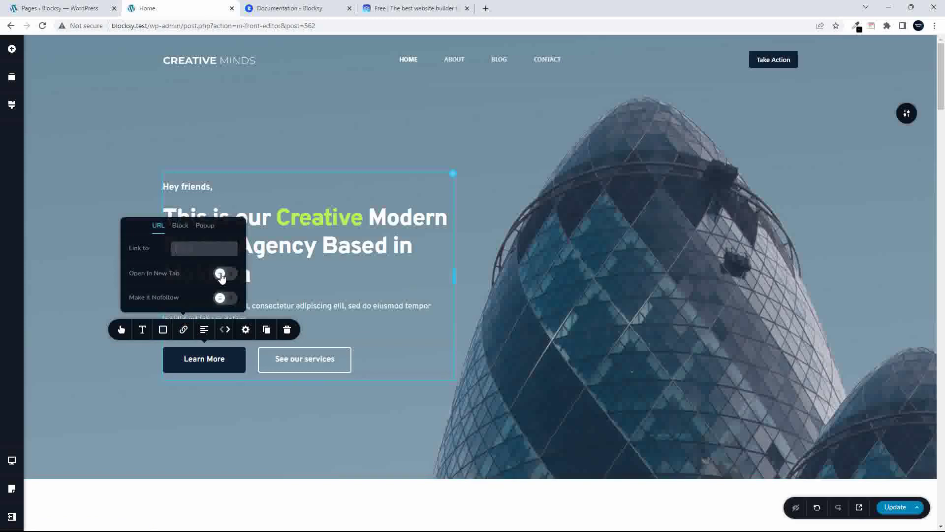
pyautogui.click(221, 277)
pyautogui.click(223, 276)
pyautogui.click(222, 298)
pyautogui.click(224, 299)
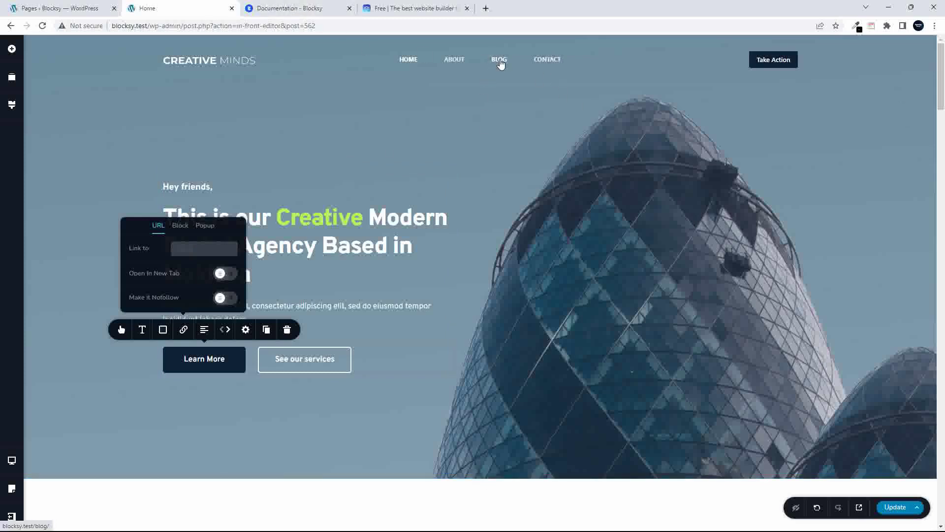
# Copy the CONTACT menu link's address and paste it as the Learn More button's link
pyautogui.rightClick(542, 57)
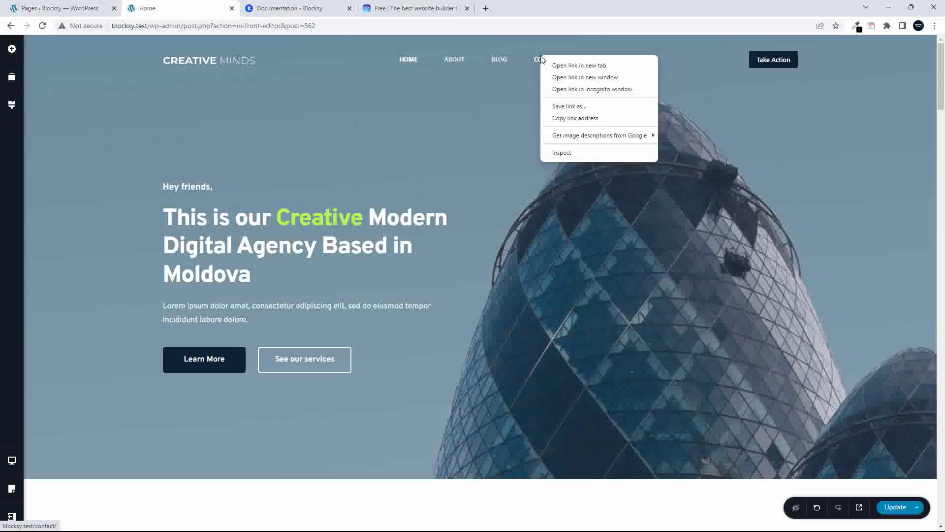
pyautogui.click(590, 119)
pyautogui.click(233, 357)
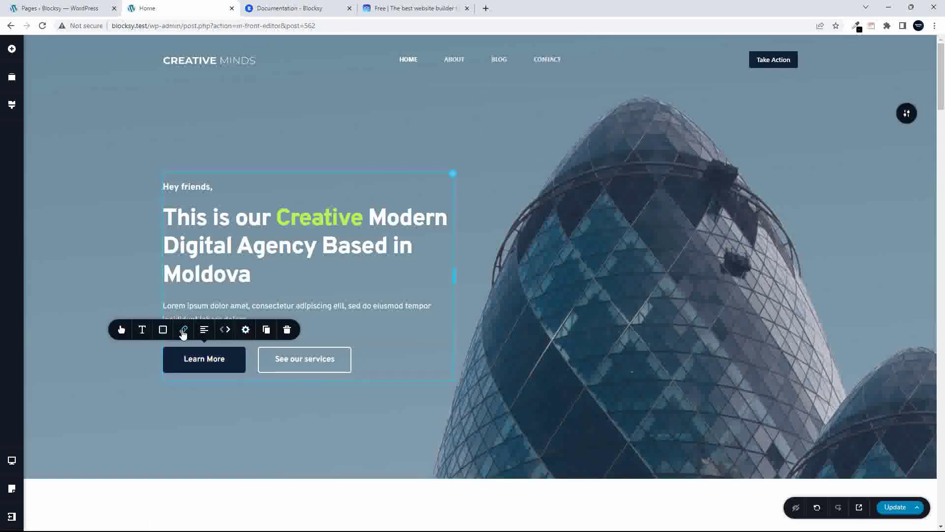
pyautogui.click(183, 329)
pyautogui.click(205, 249)
pyautogui.hotkey('ctrl', 'v')
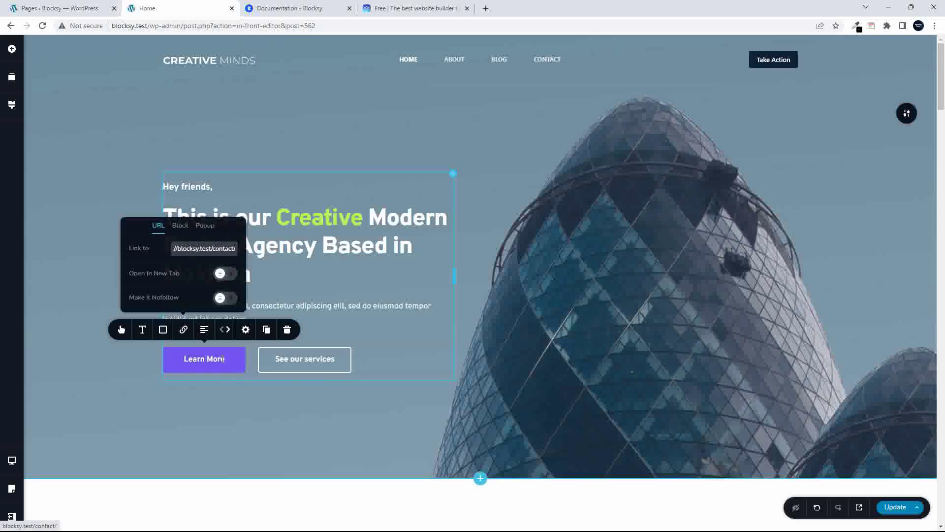
pyautogui.click(180, 226)
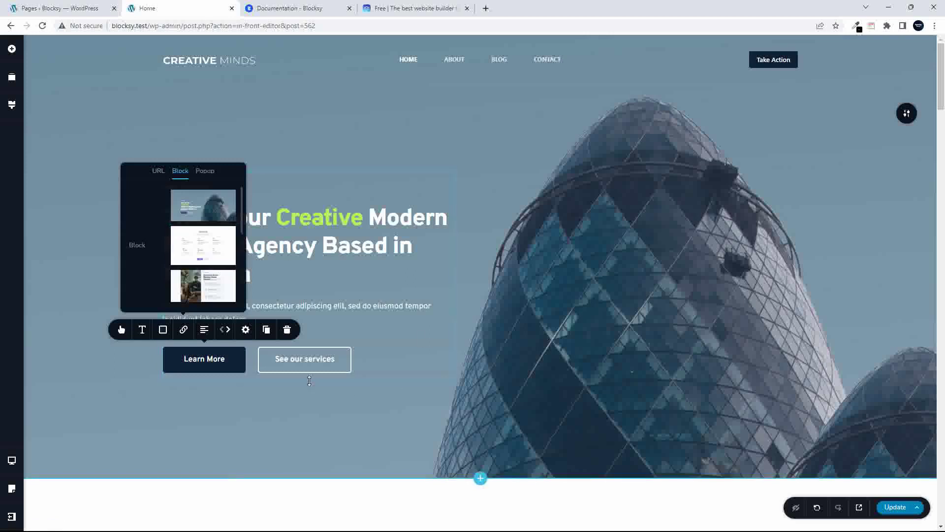
# Link See our services to the What we do section block and save the page with Update
pyautogui.click(338, 359)
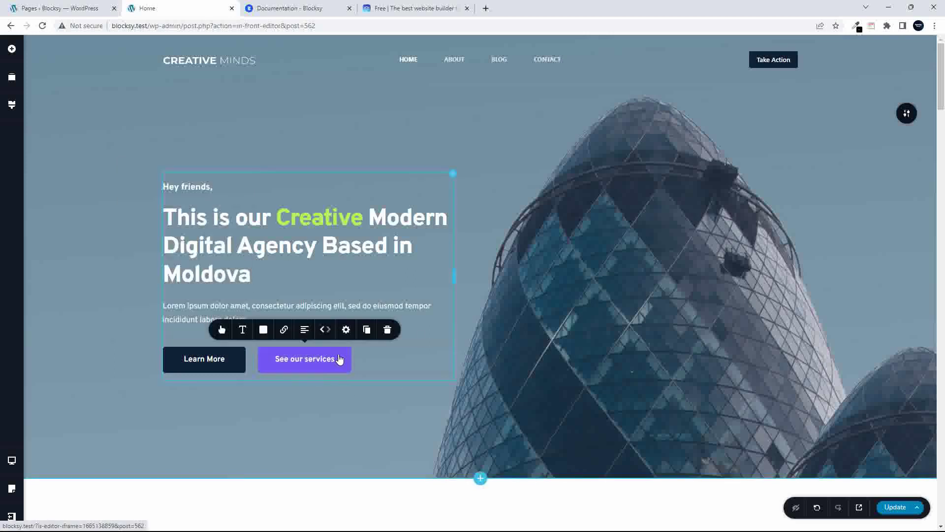
pyautogui.scroll(-10, 418, 370)
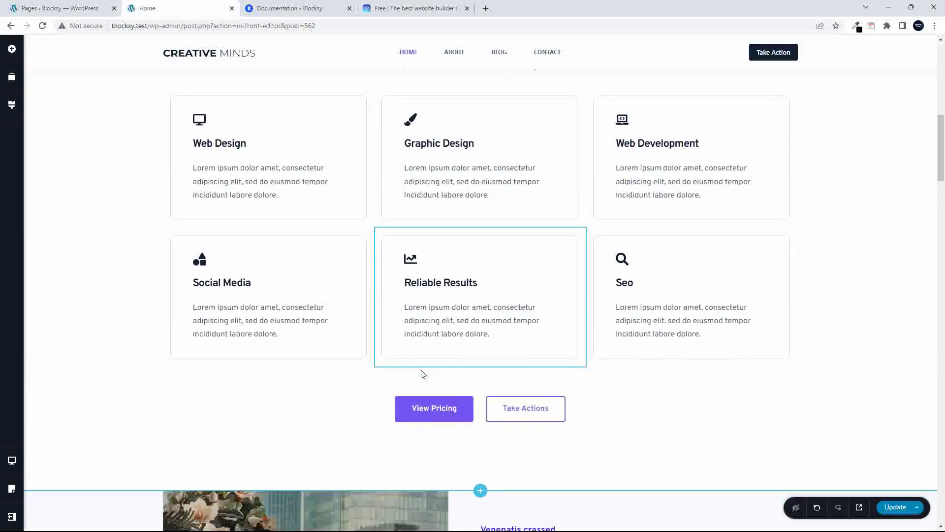
pyautogui.scroll(4, 421, 371)
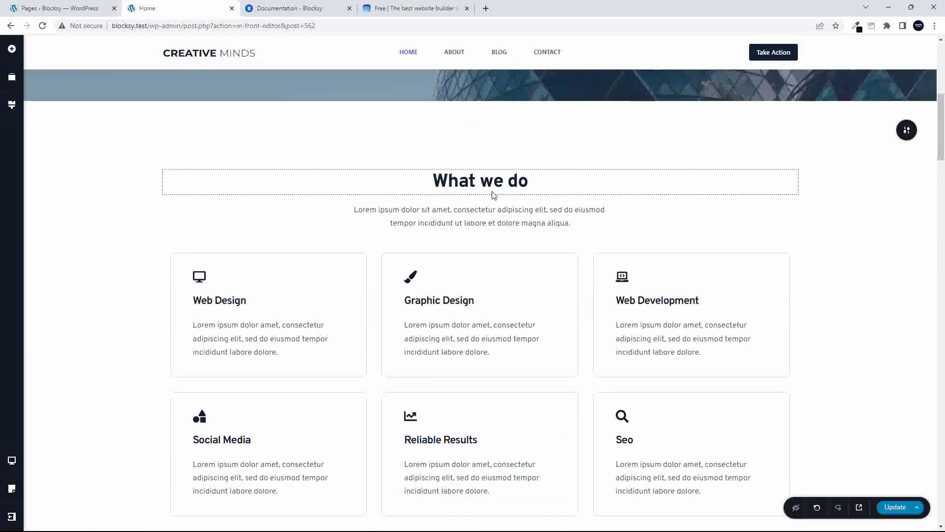
pyautogui.scroll(2, 424, 176)
pyautogui.scroll(5, 450, 192)
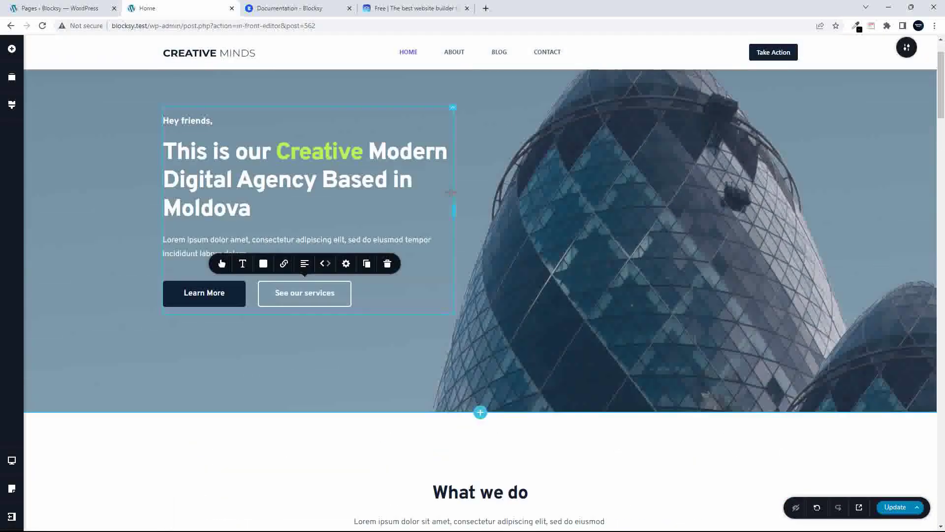
pyautogui.click(283, 264)
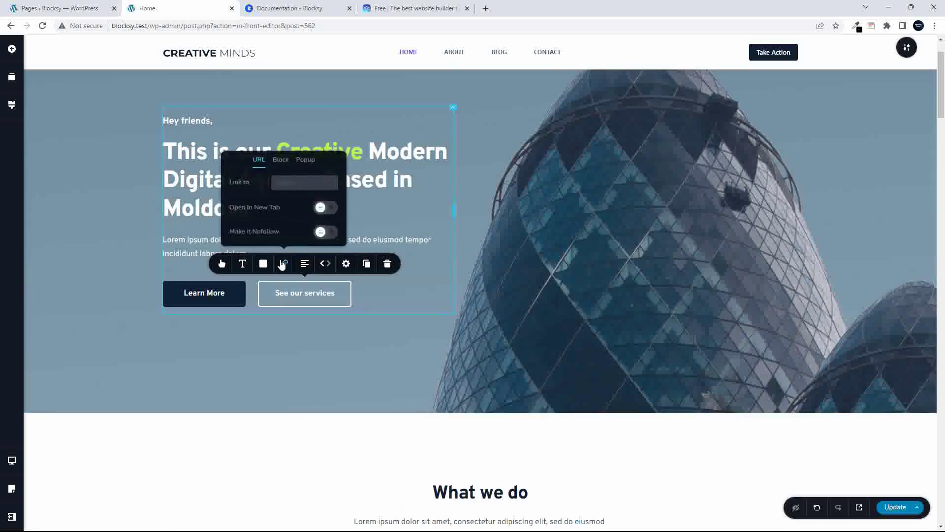
pyautogui.click(304, 177)
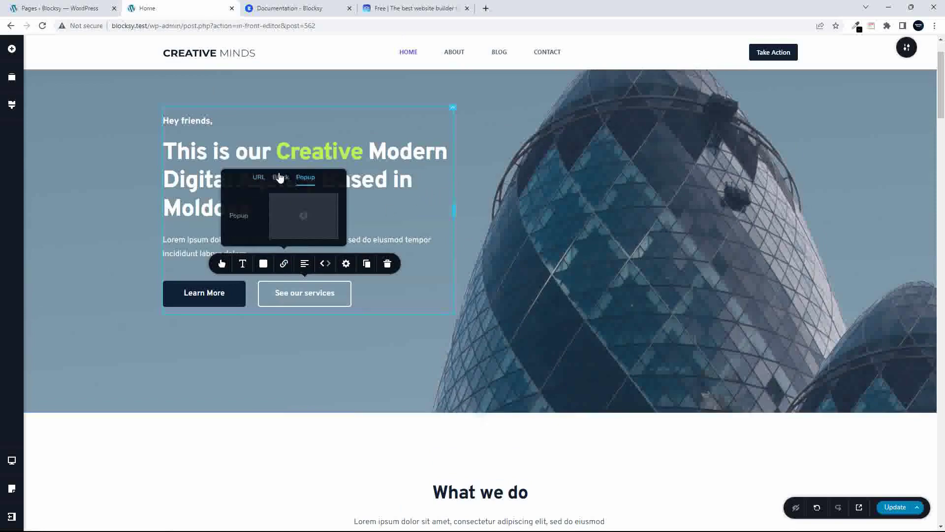
pyautogui.click(281, 177)
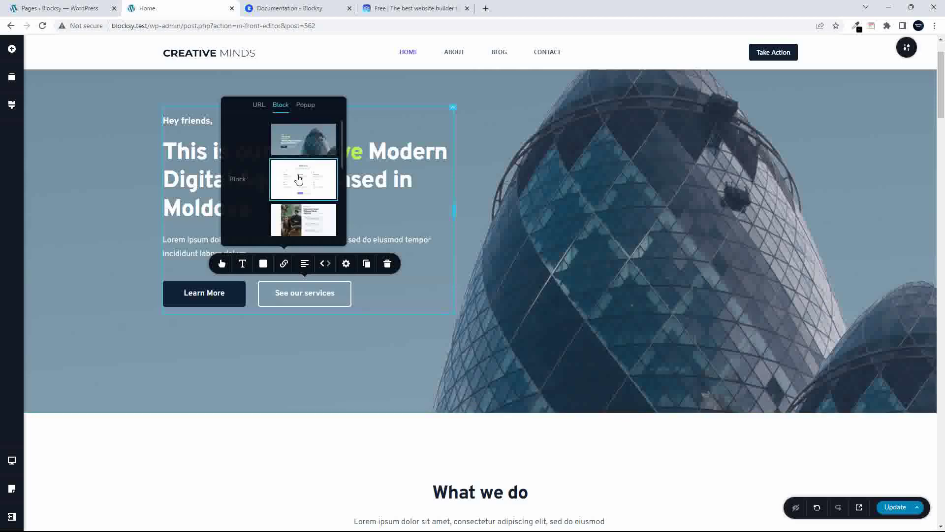
pyautogui.click(299, 179)
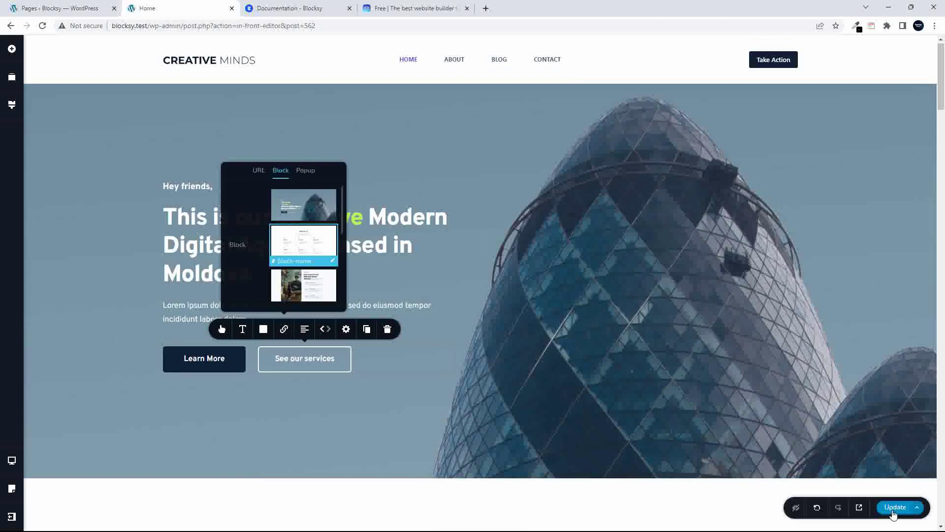
pyautogui.click(892, 510)
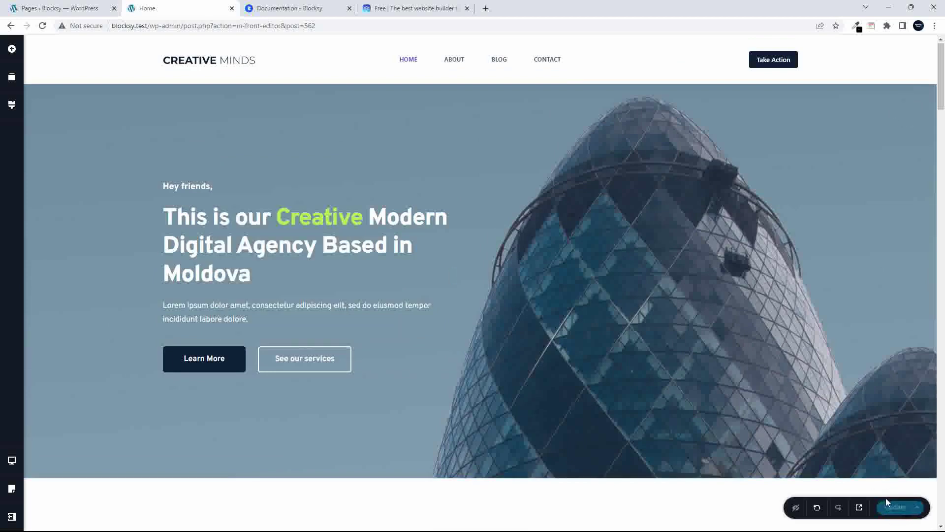
# Preview the home page live and test the See our services and Learn More buttons
pyautogui.click(860, 507)
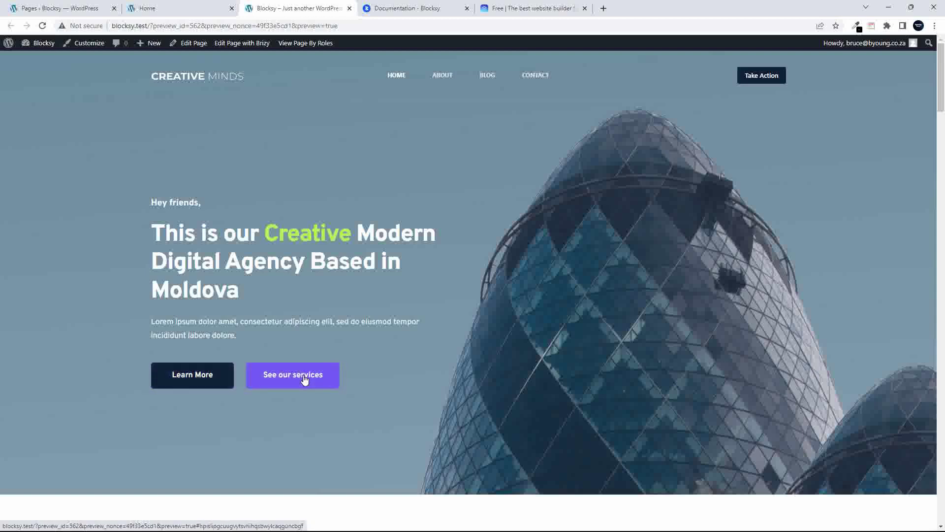
pyautogui.click(168, 28)
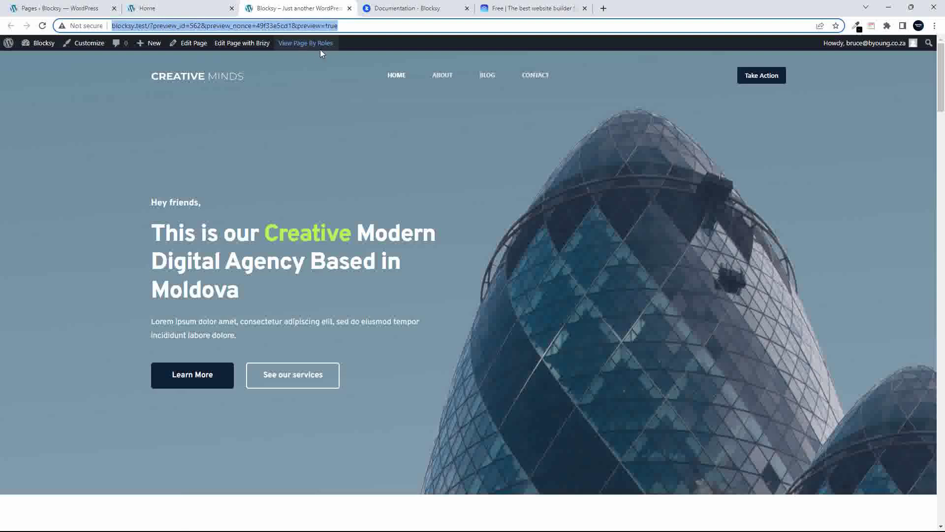
pyautogui.click(402, 78)
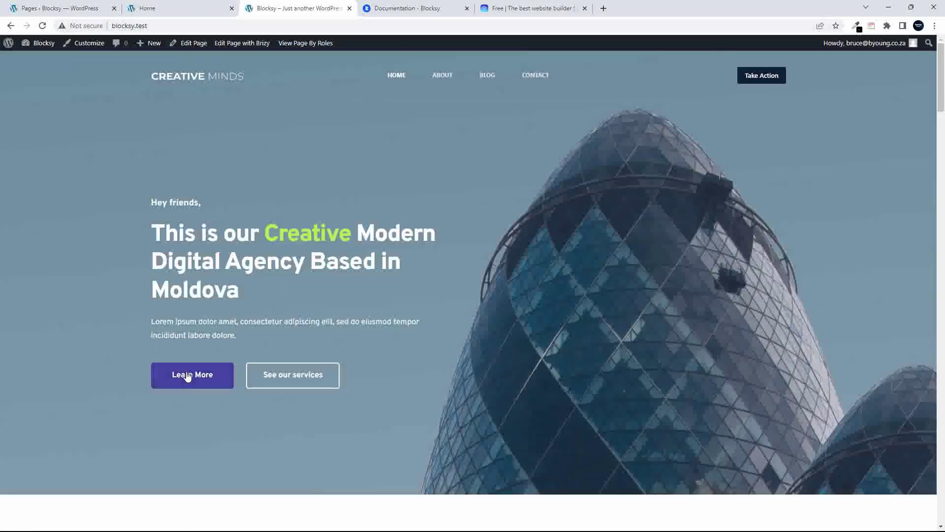
pyautogui.click(283, 378)
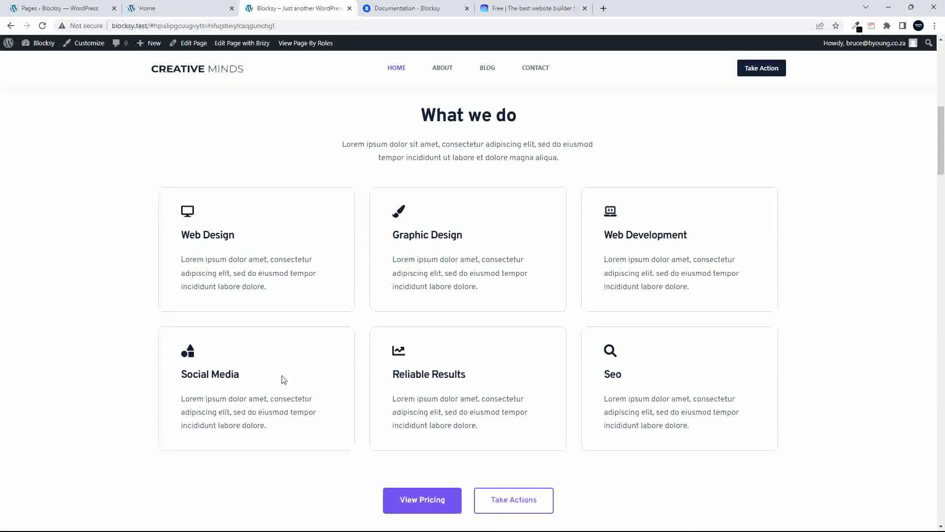
pyautogui.scroll(8, 287, 379)
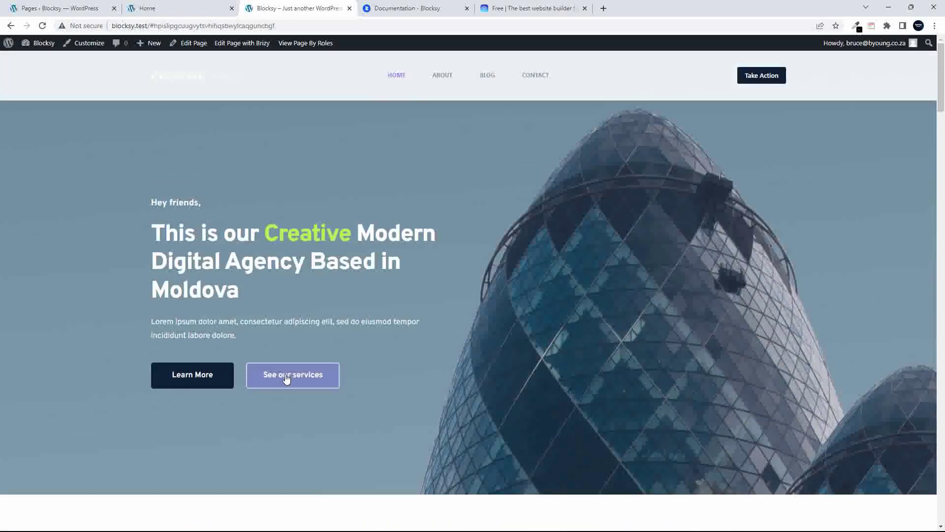
pyautogui.click(286, 377)
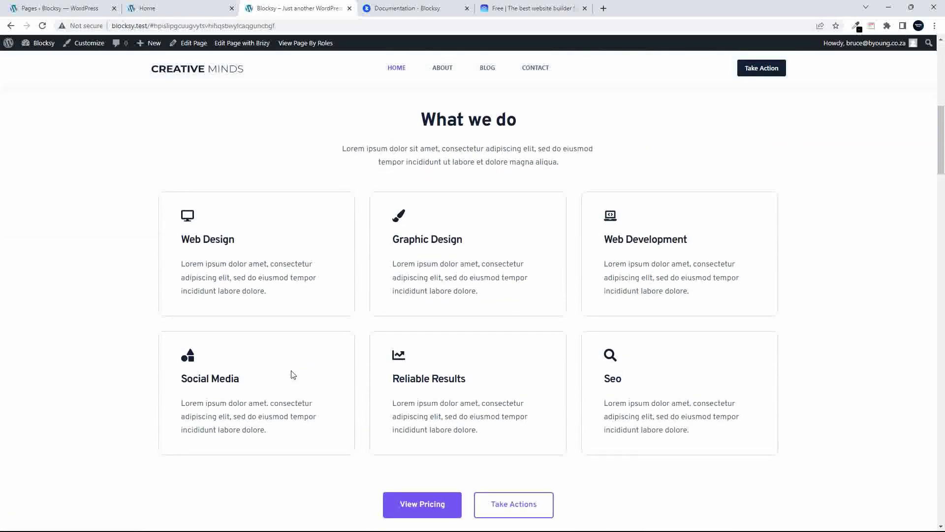
pyautogui.scroll(8, 291, 374)
pyautogui.click(192, 376)
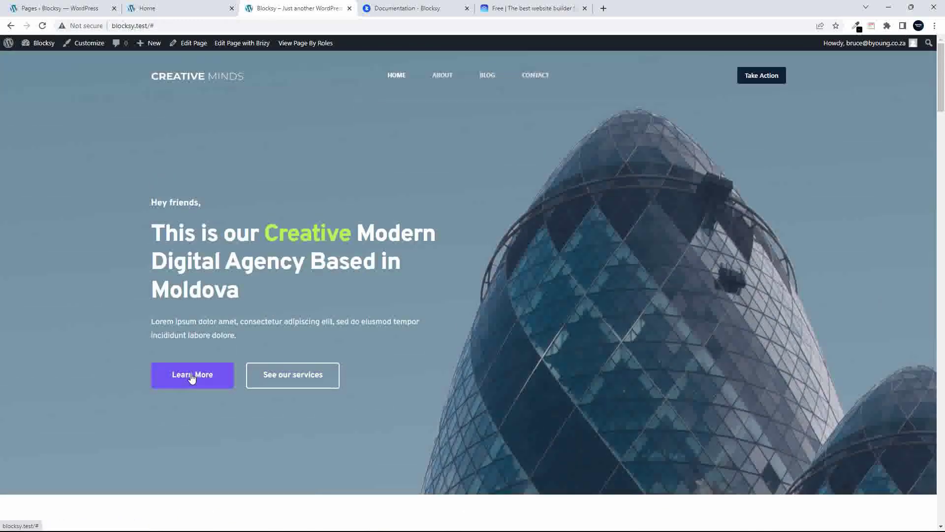
# Copy the CONTACT nav link's address and return to the Brizy editor tab
pyautogui.rightClick(536, 73)
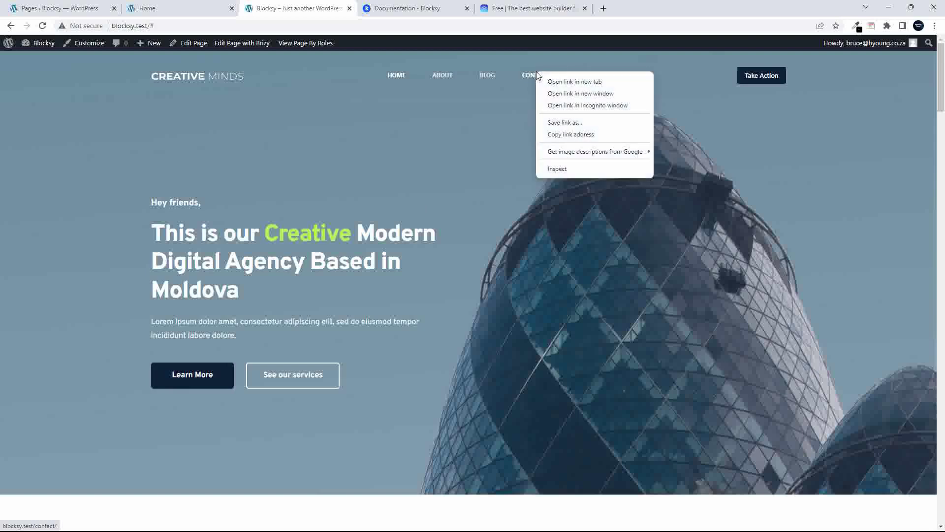
pyautogui.rightClick(527, 73)
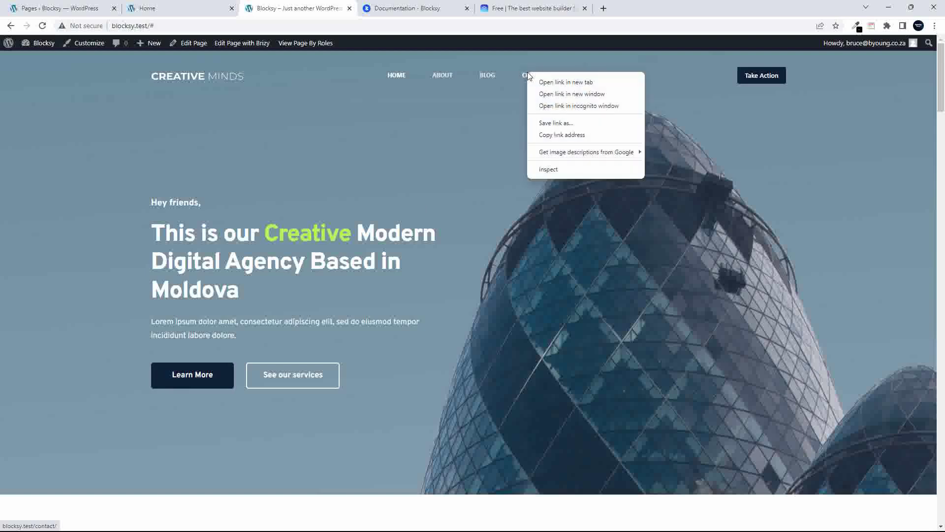
pyautogui.click(561, 134)
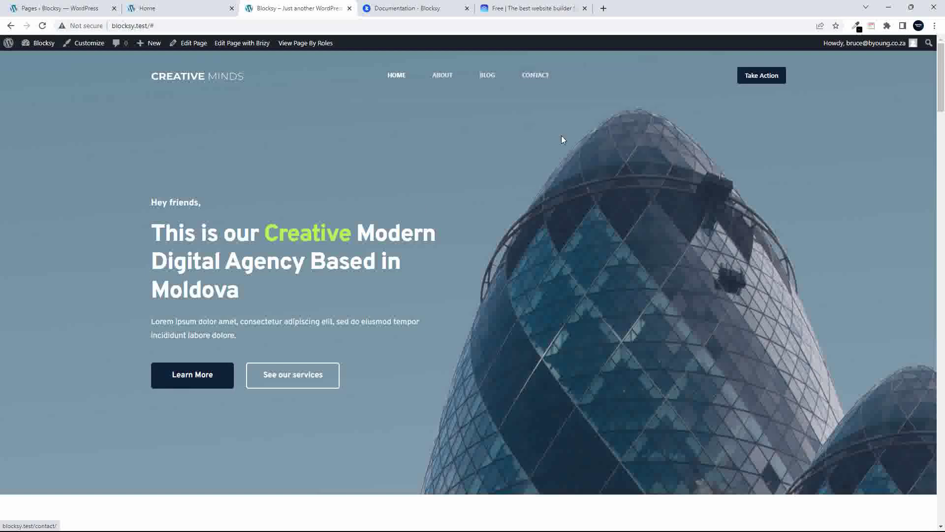
pyautogui.click(159, 9)
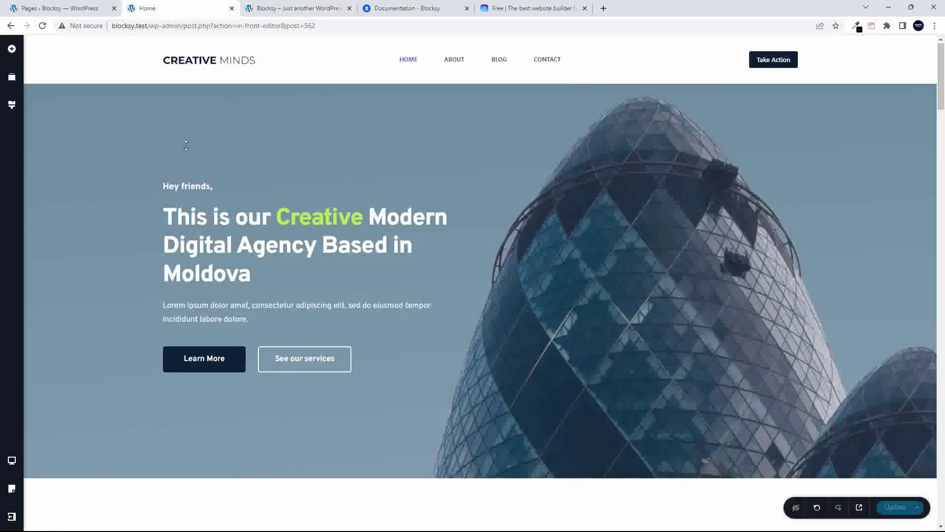
# Set Learn More's URL link to the copied Contact page address and save the page
pyautogui.click(190, 357)
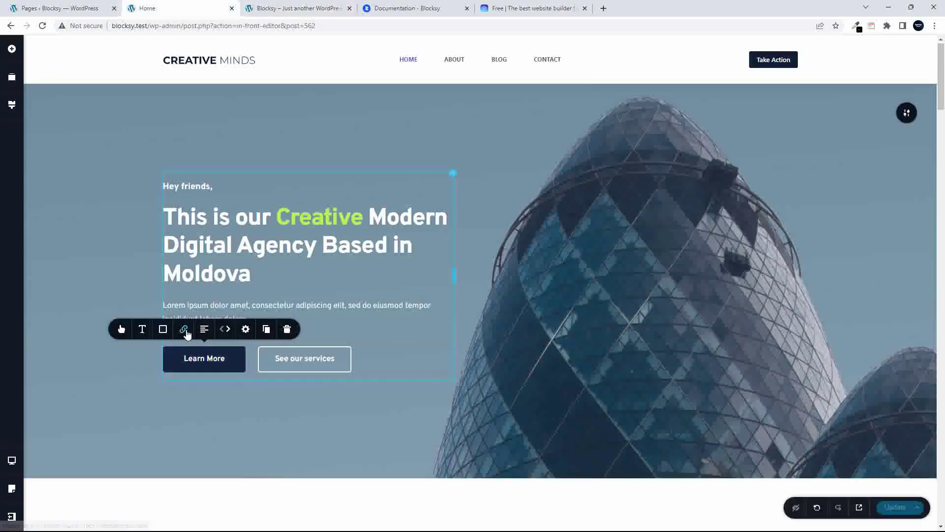
pyautogui.click(184, 331)
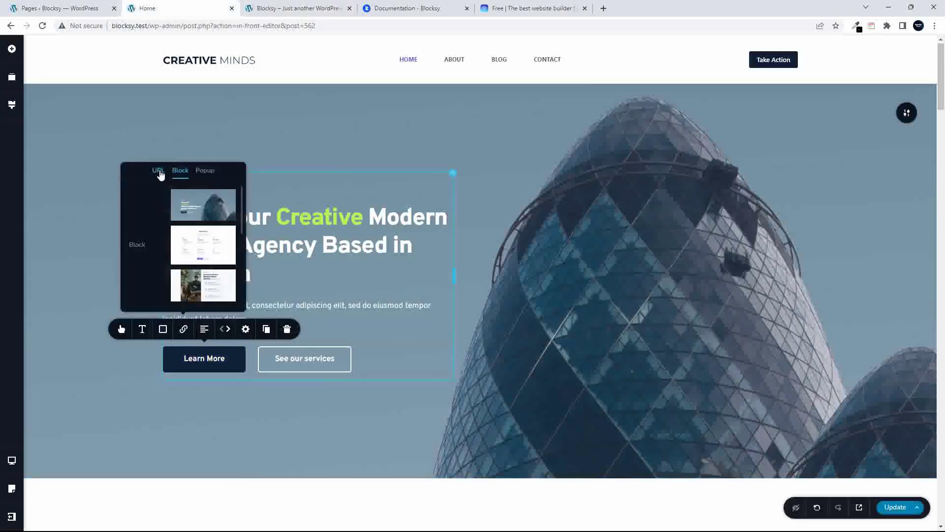
pyautogui.click(159, 171)
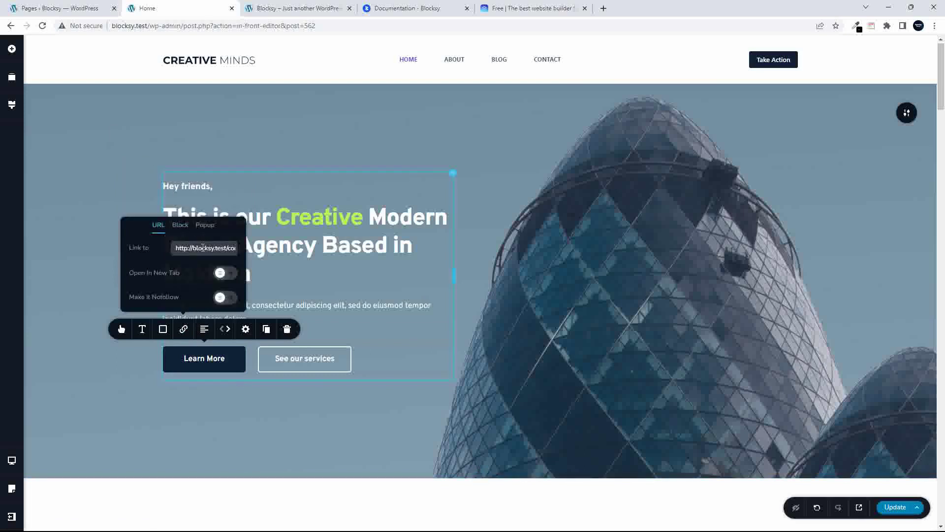
pyautogui.tripleClick(203, 248)
pyautogui.press('End')
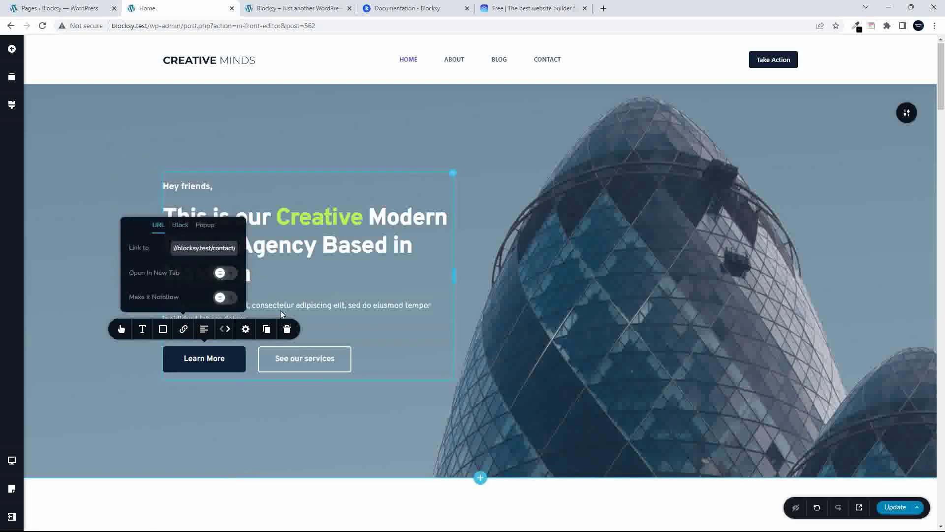
pyautogui.press('Return')
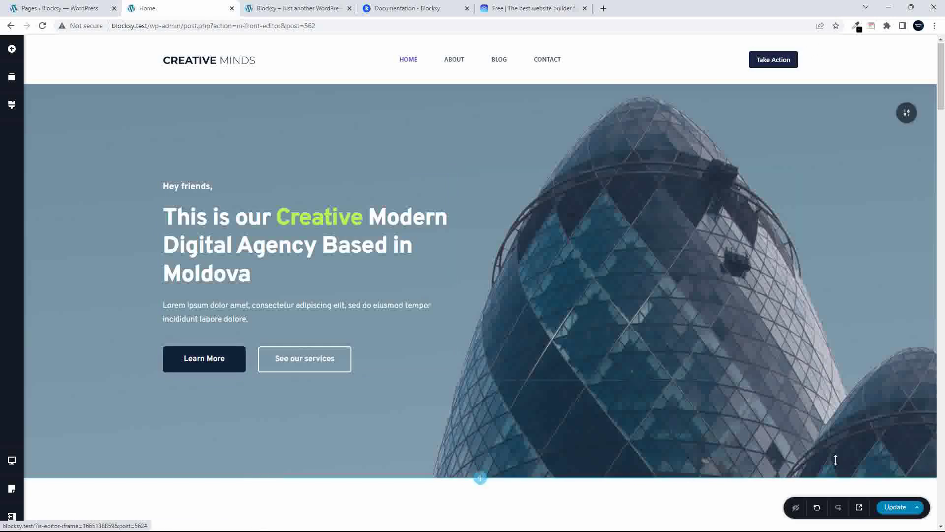
pyautogui.click(893, 508)
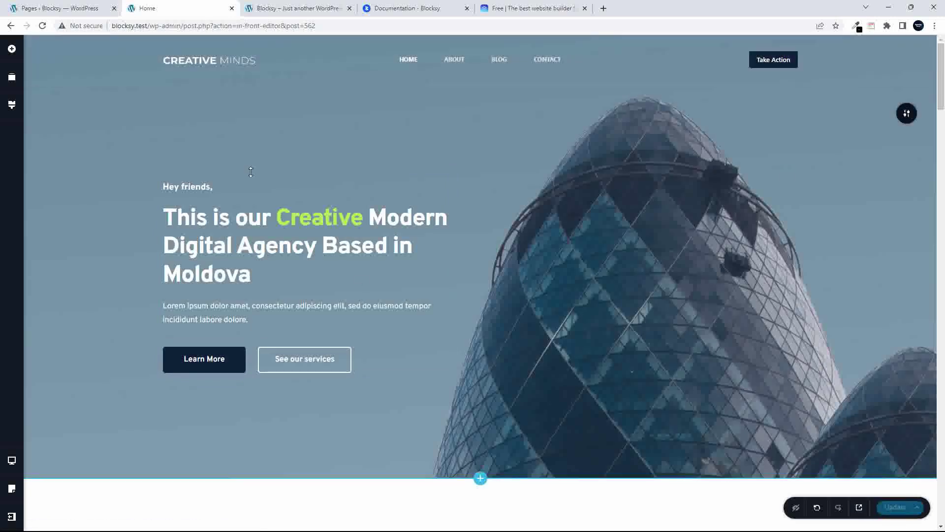
# Test Learn More and See our services on the reloaded live home page, then return to the editor
pyautogui.click(284, 6)
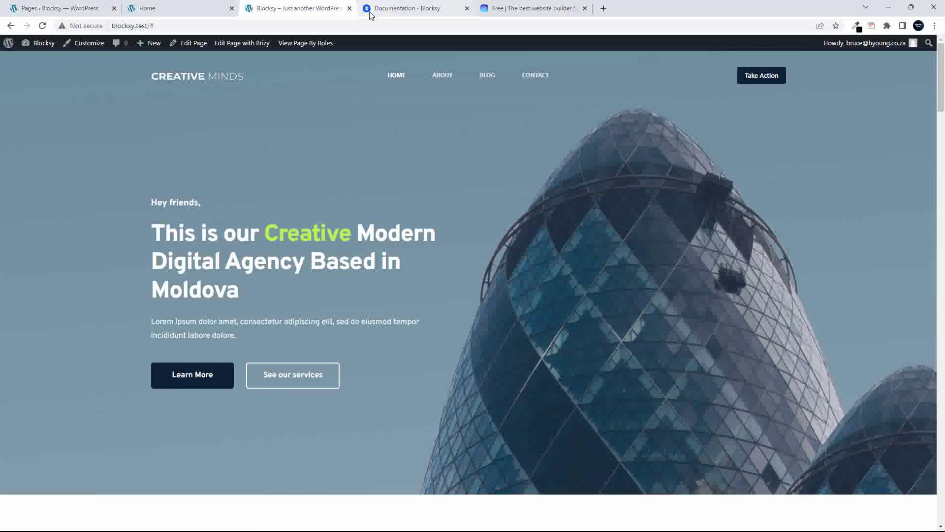
pyautogui.click(396, 79)
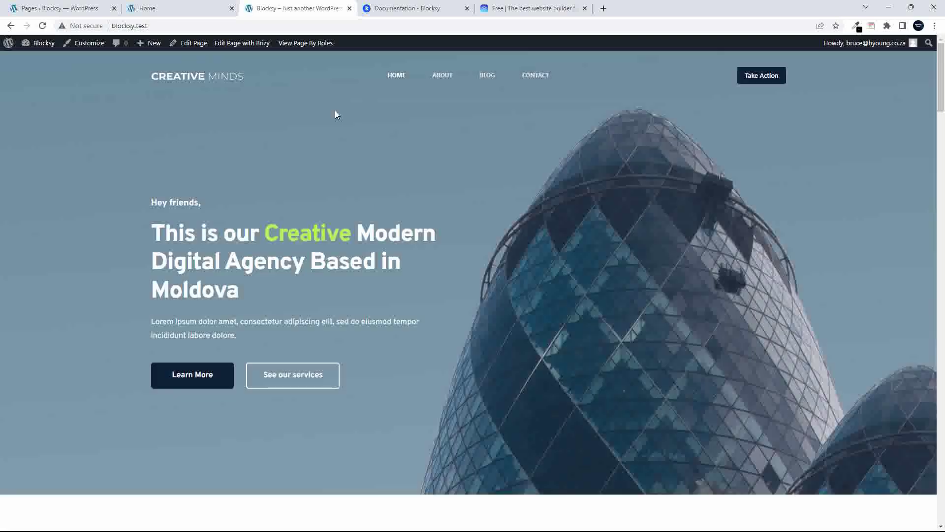
pyautogui.click(192, 383)
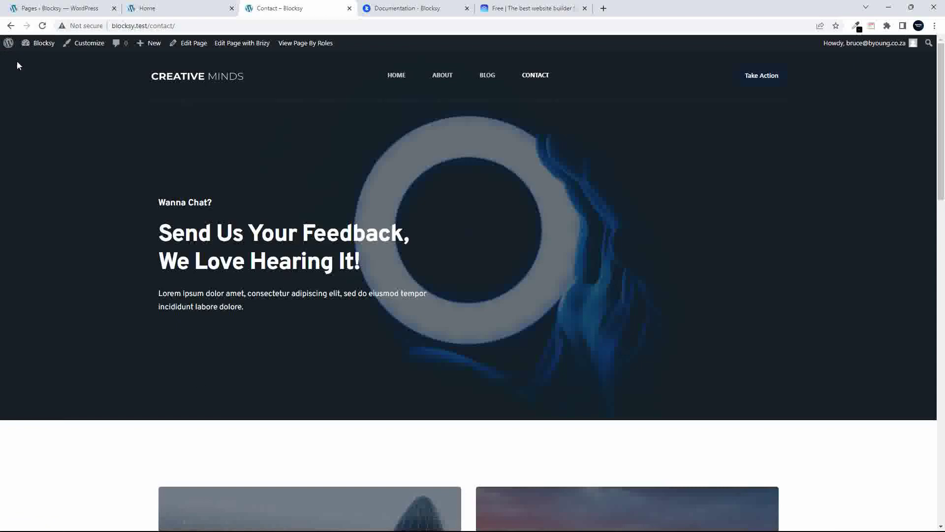
pyautogui.click(10, 26)
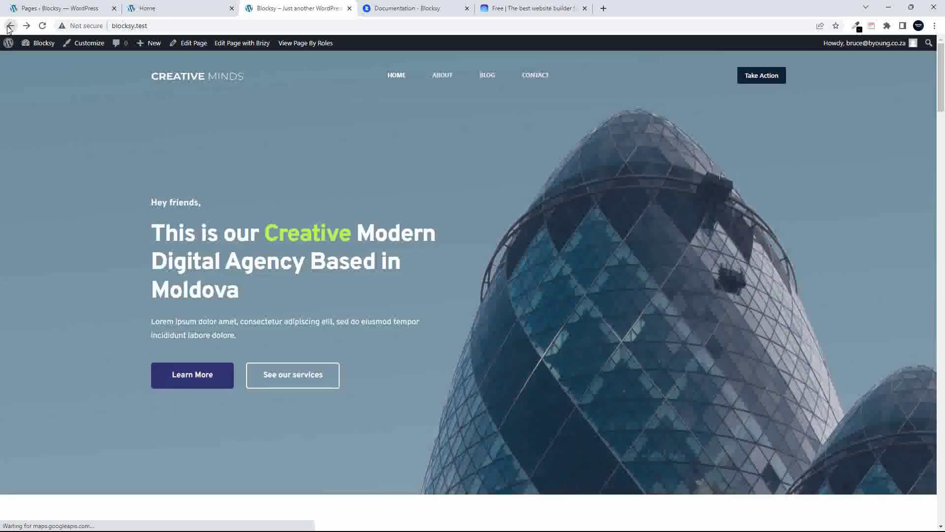
pyautogui.click(291, 377)
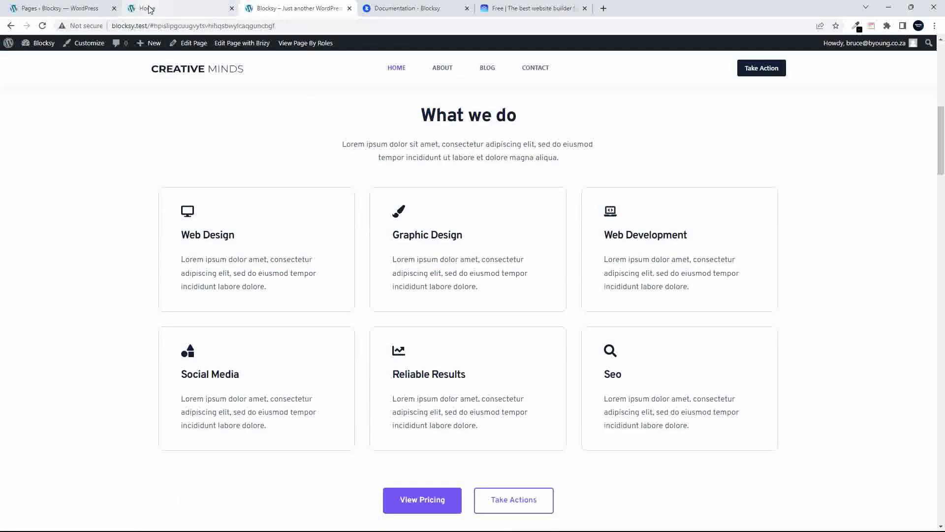
pyautogui.click(164, 7)
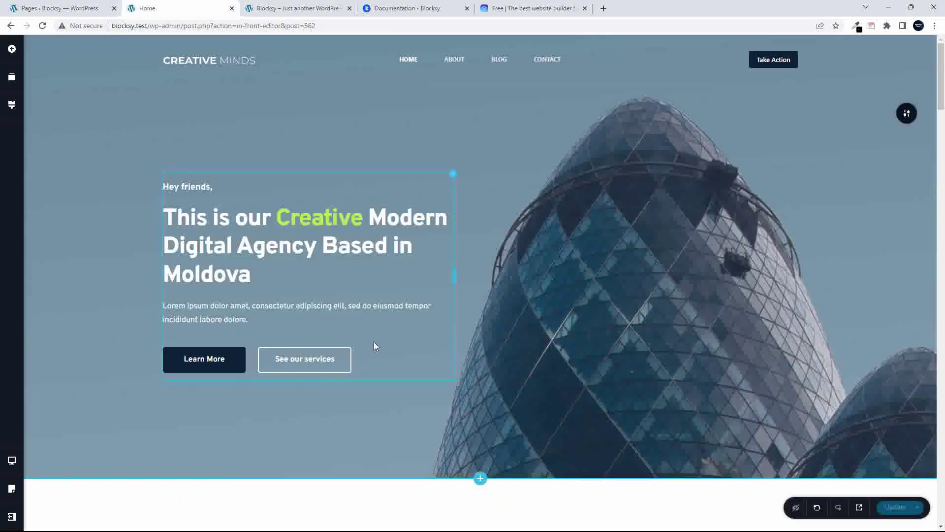
pyautogui.scroll(-20, 399, 347)
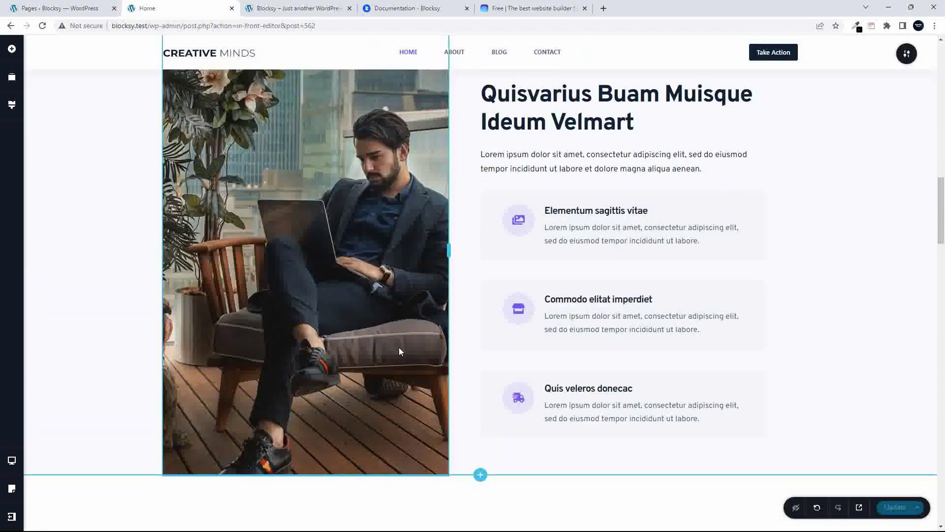
pyautogui.scroll(-9, 398, 347)
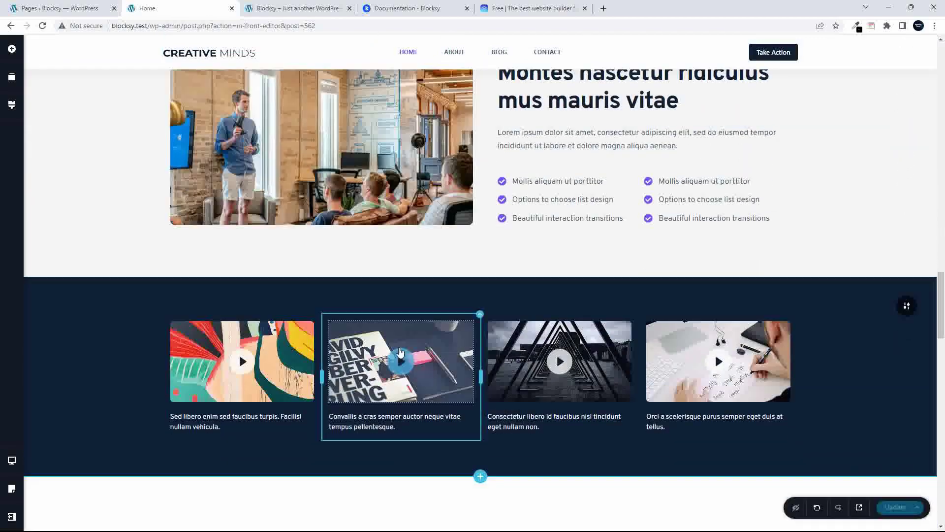
pyautogui.scroll(-9, 401, 351)
pyautogui.scroll(3, 400, 351)
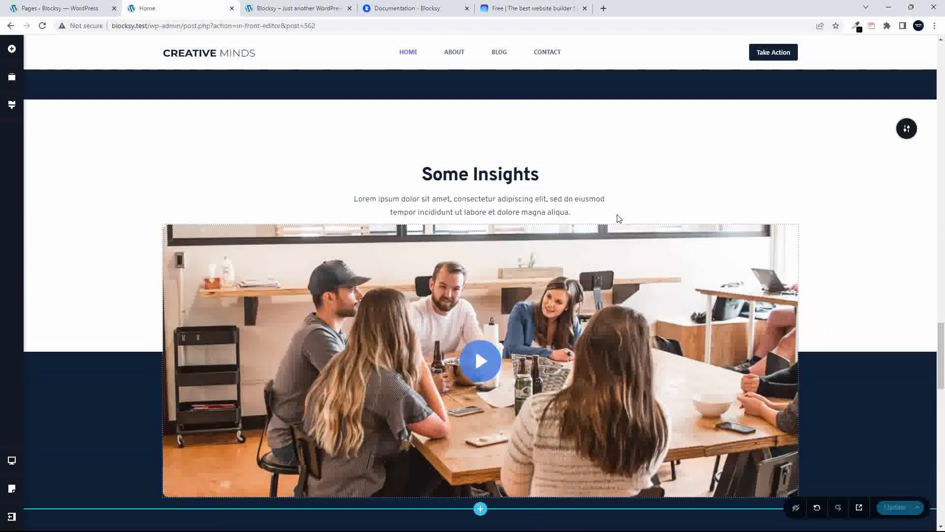
pyautogui.scroll(-8, 452, 158)
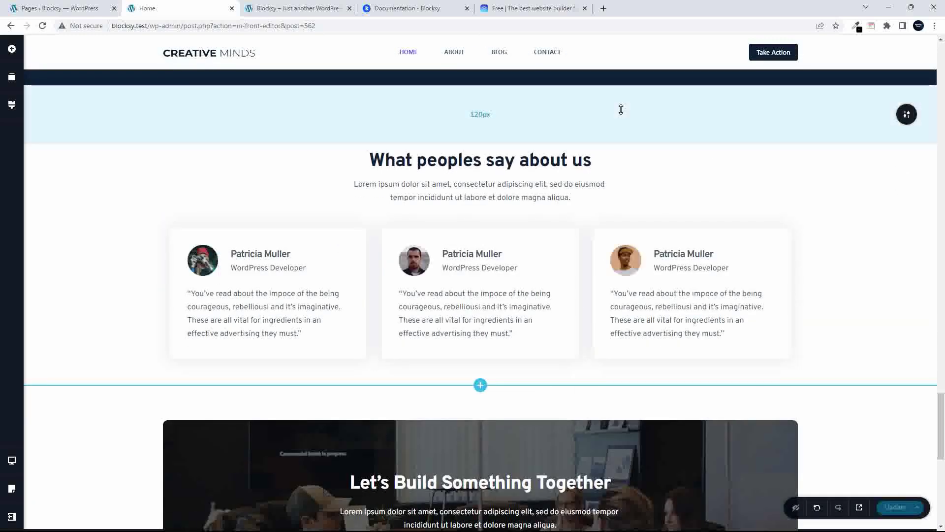
pyautogui.scroll(2, 757, 186)
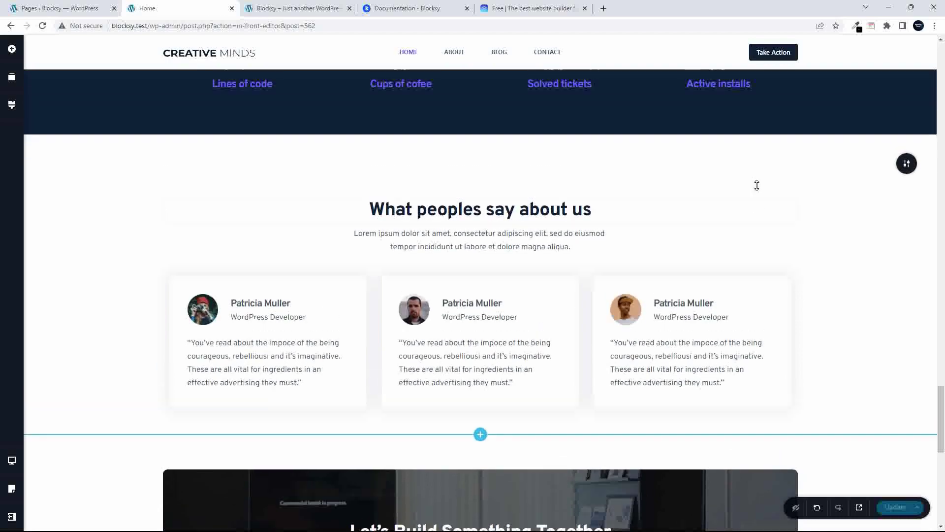
pyautogui.scroll(15, 756, 185)
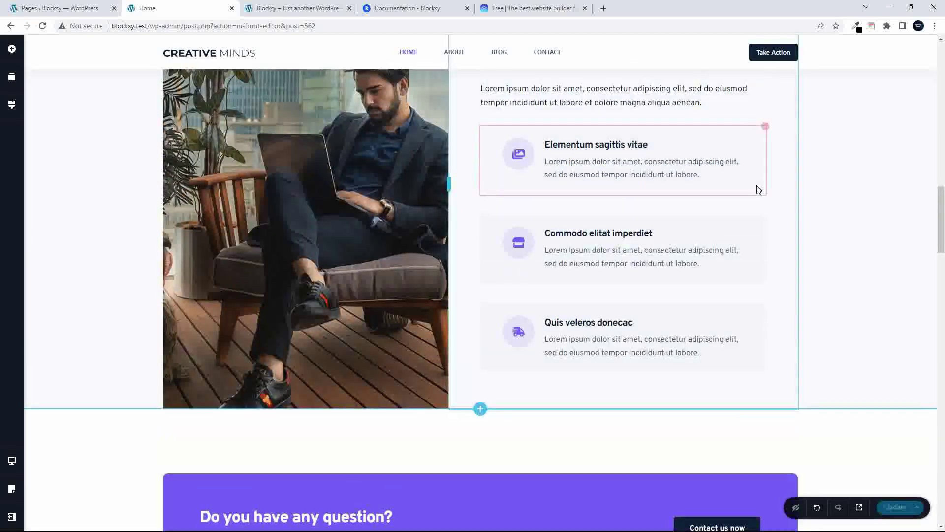
pyautogui.scroll(10, 758, 189)
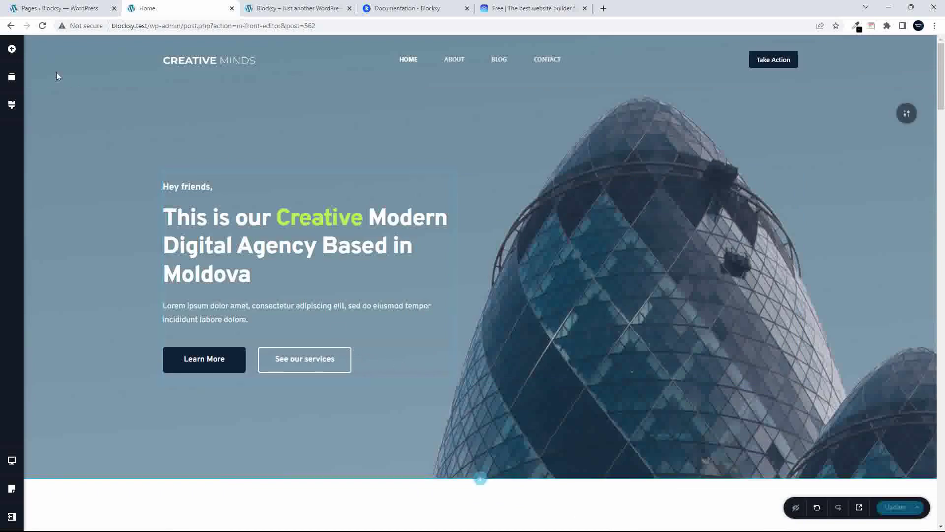
# Drag a Button element into the hero, then move it into the hero's right column
pyautogui.click(12, 49)
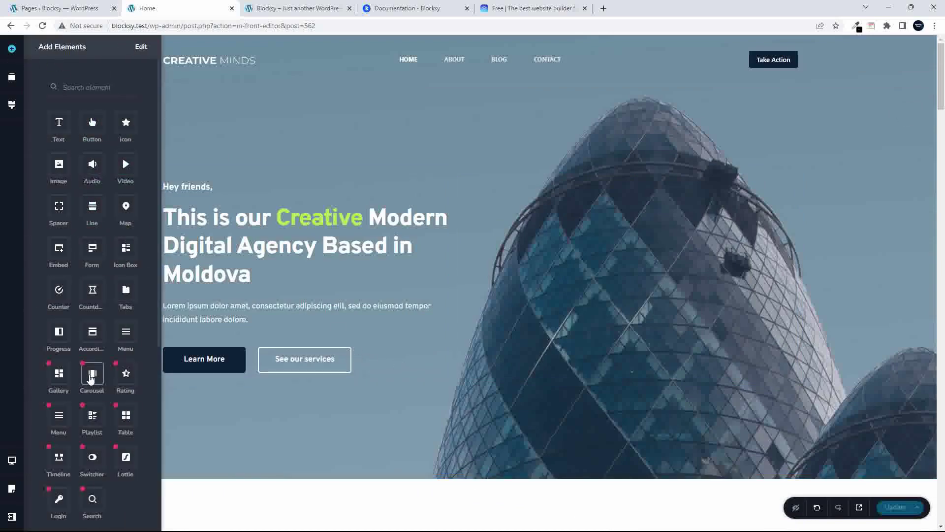
pyautogui.scroll(-6, 109, 326)
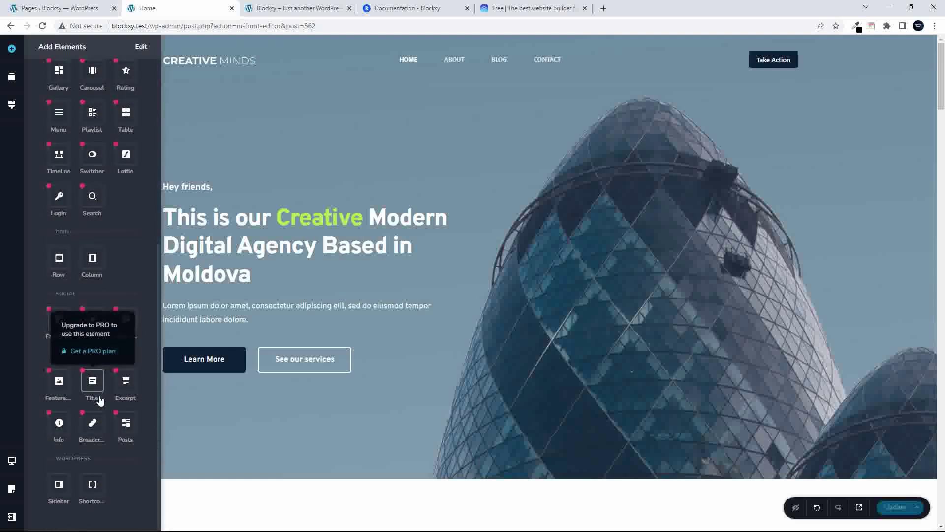
pyautogui.scroll(6, 100, 401)
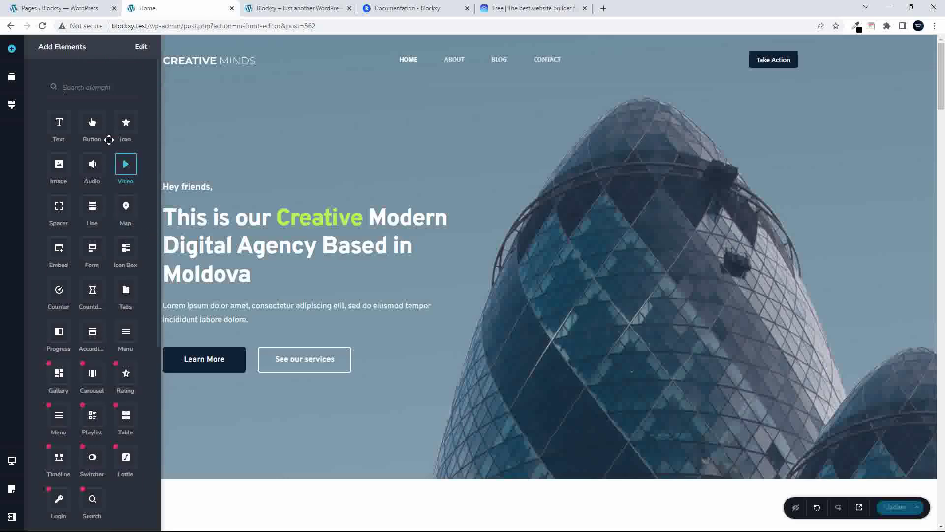
pyautogui.moveTo(92, 124); pyautogui.dragTo(371, 362)
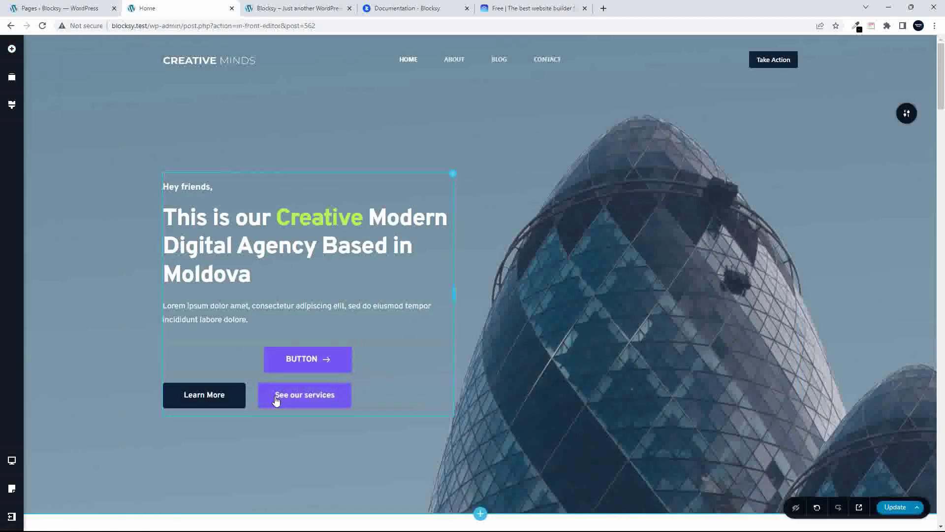
pyautogui.moveTo(269, 365); pyautogui.dragTo(228, 417)
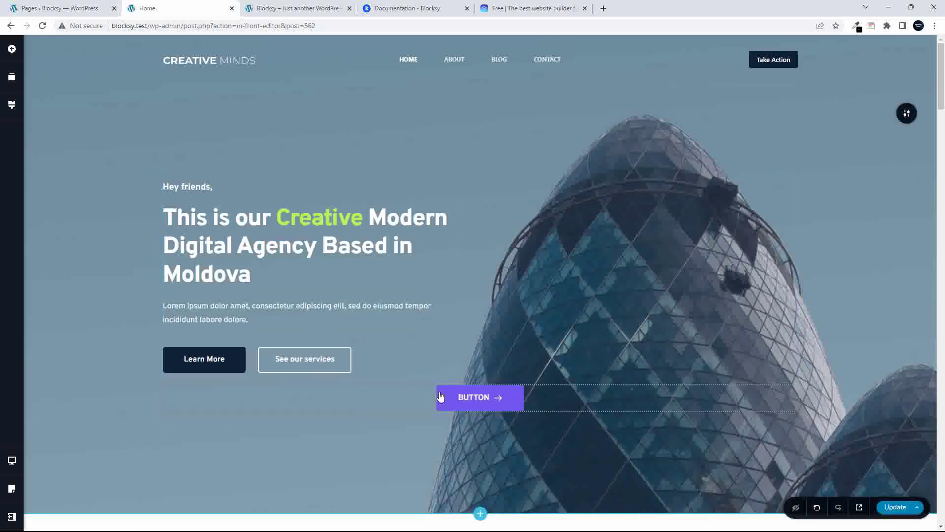
pyautogui.moveTo(443, 396); pyautogui.dragTo(536, 296)
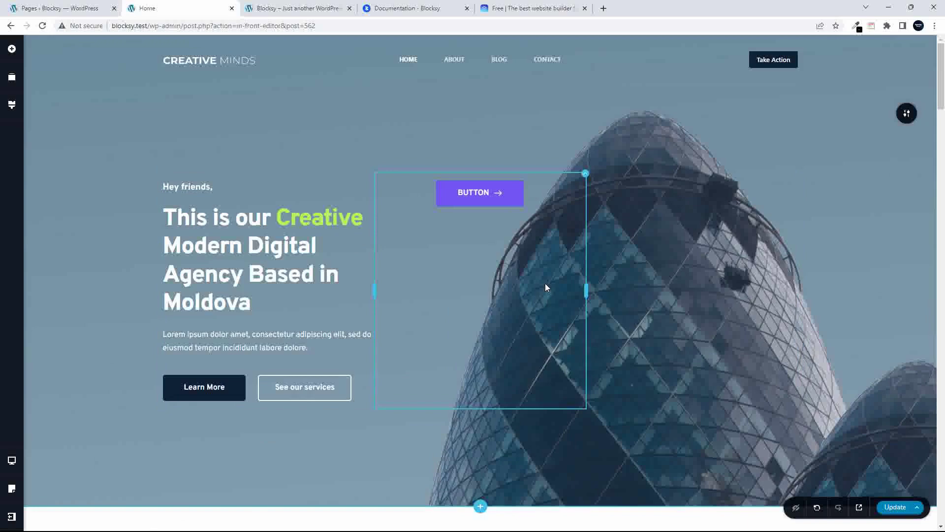
# Set the button column's content alignment to middle and delete the empty right column
pyautogui.click(585, 175)
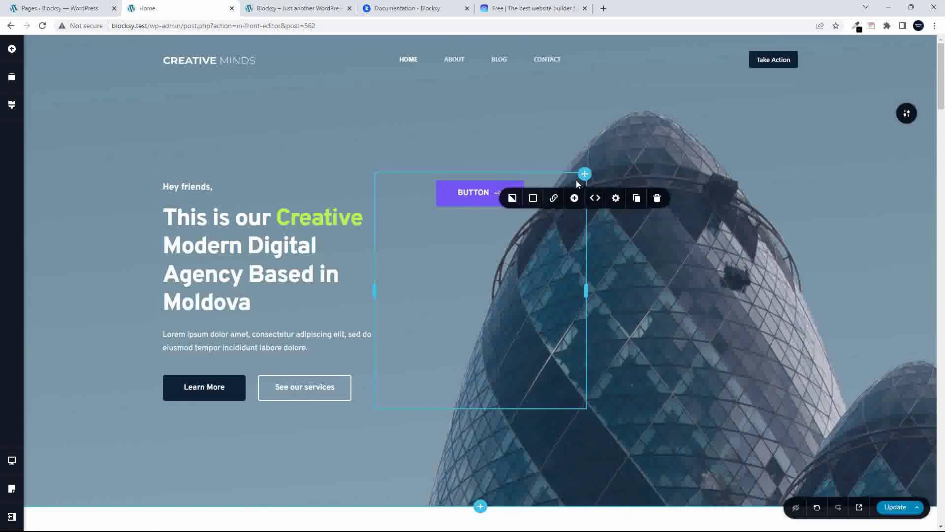
pyautogui.click(615, 198)
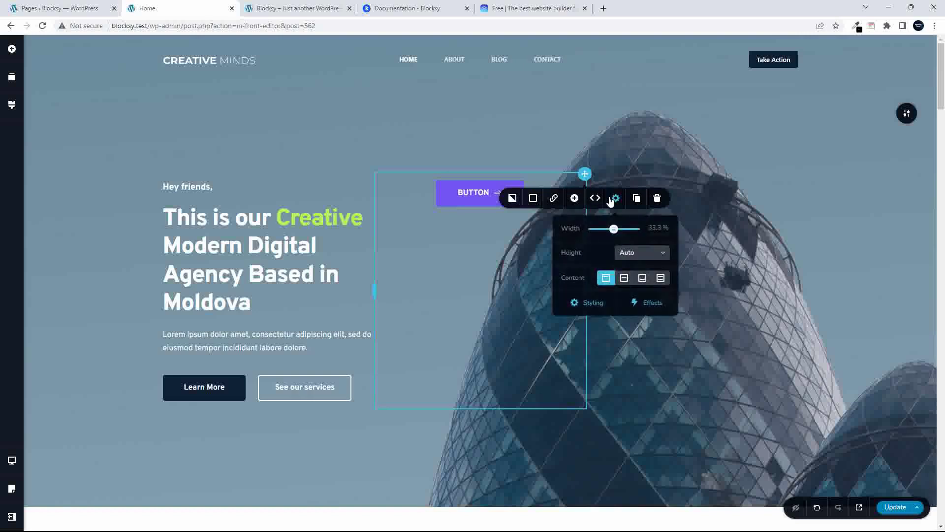
pyautogui.click(623, 279)
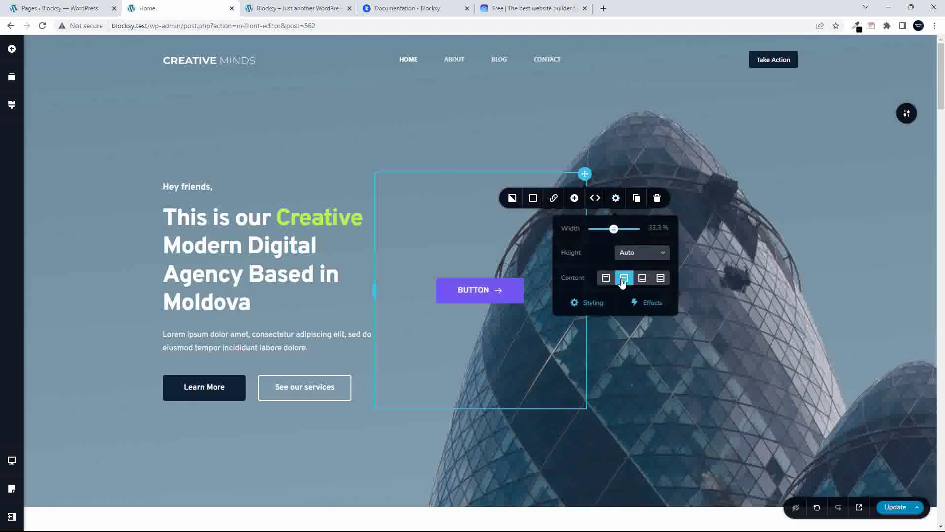
pyautogui.click(435, 230)
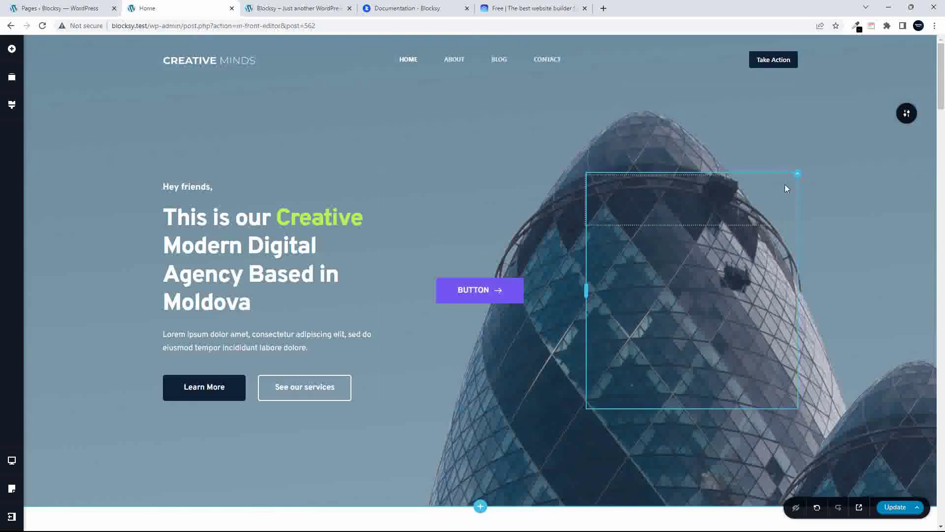
pyautogui.click(793, 183)
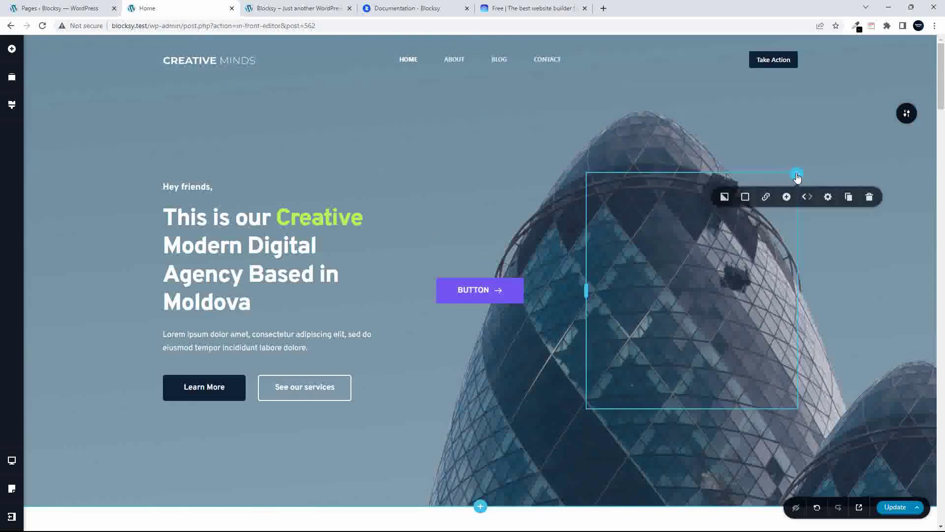
pyautogui.click(870, 197)
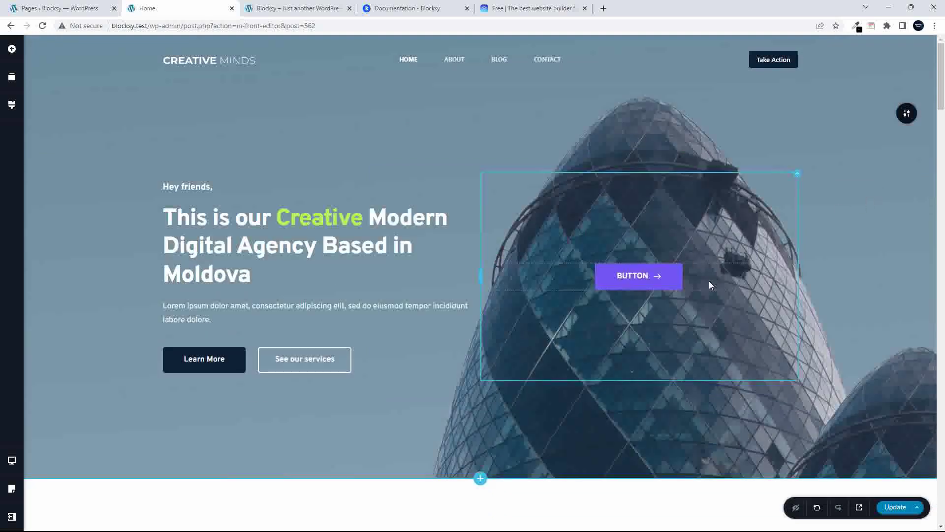
# Set the hero button's background to #F5F5F5 and its text colour to purple #600AFF
pyautogui.click(672, 281)
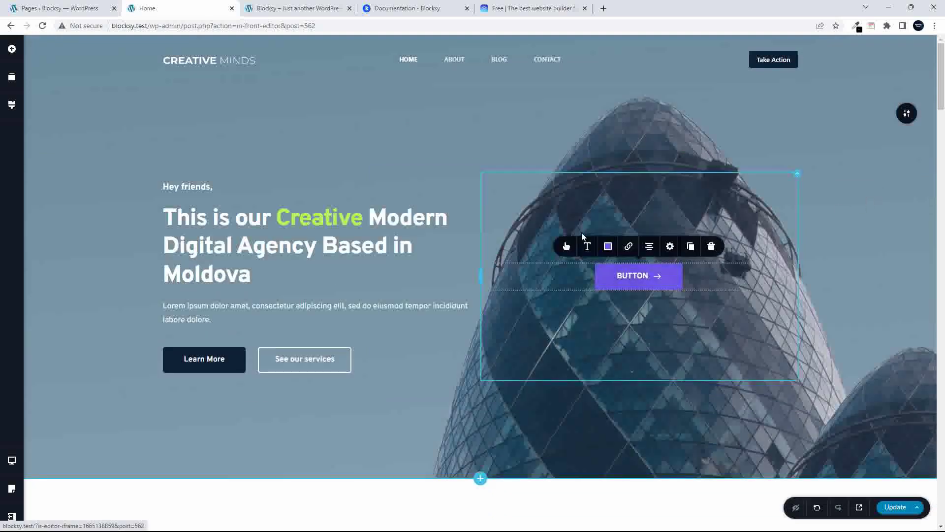
pyautogui.click(608, 246)
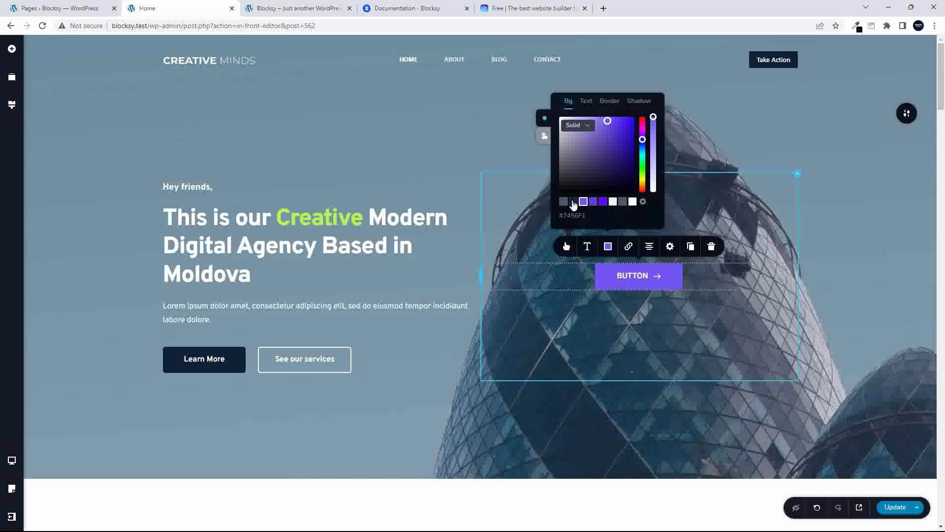
pyautogui.click(614, 203)
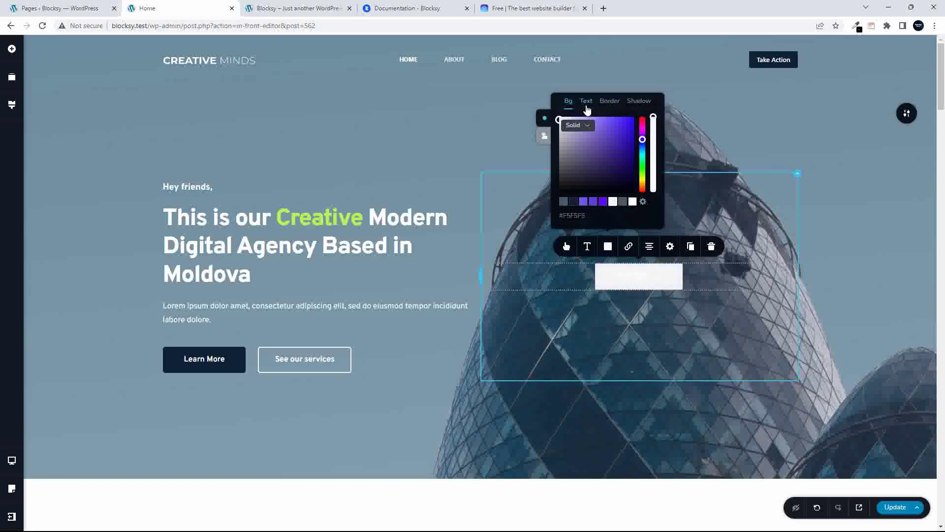
pyautogui.click(586, 101)
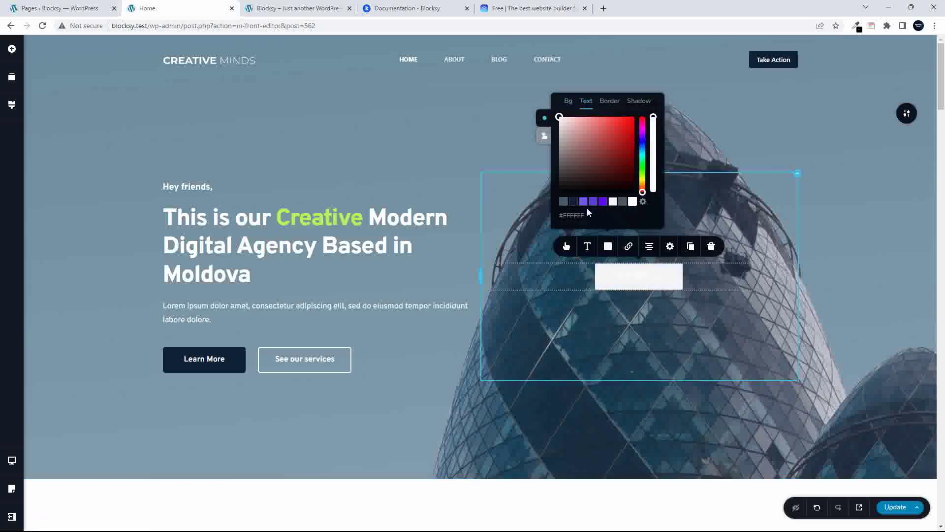
pyautogui.click(602, 201)
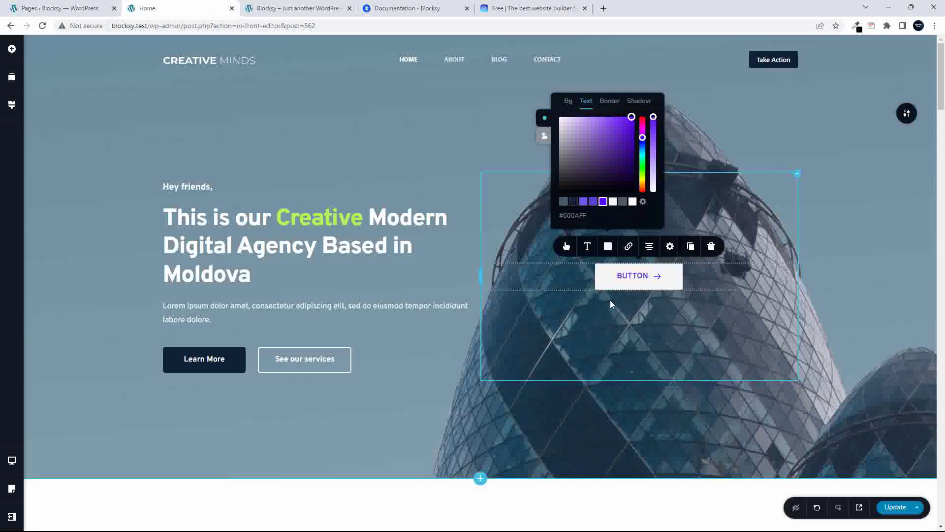
pyautogui.click(568, 101)
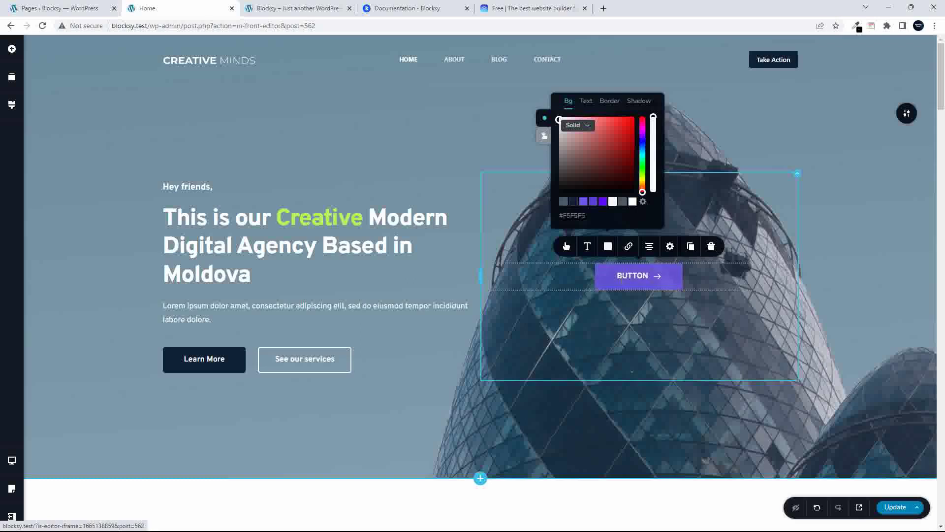
pyautogui.click(637, 102)
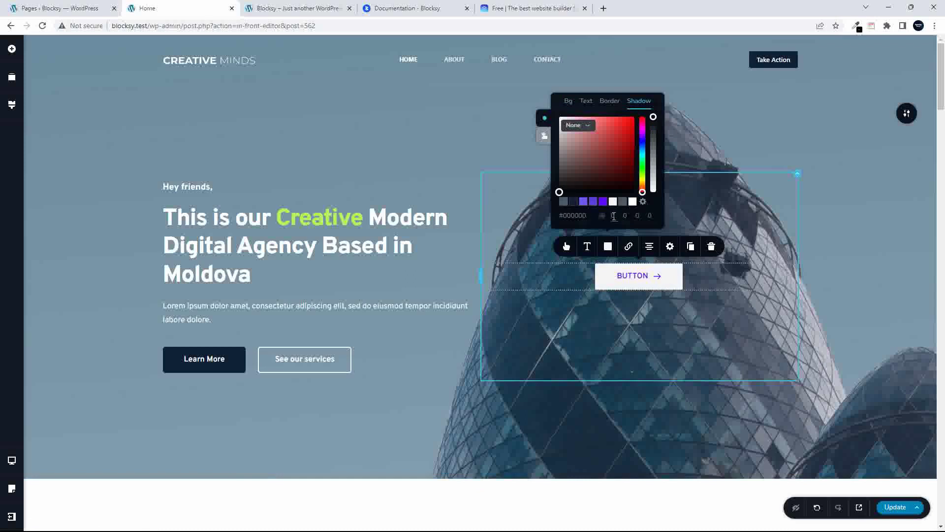
# Enter 10, 10, 10 and 0 in the hero button's shadow fields
pyautogui.click(626, 215)
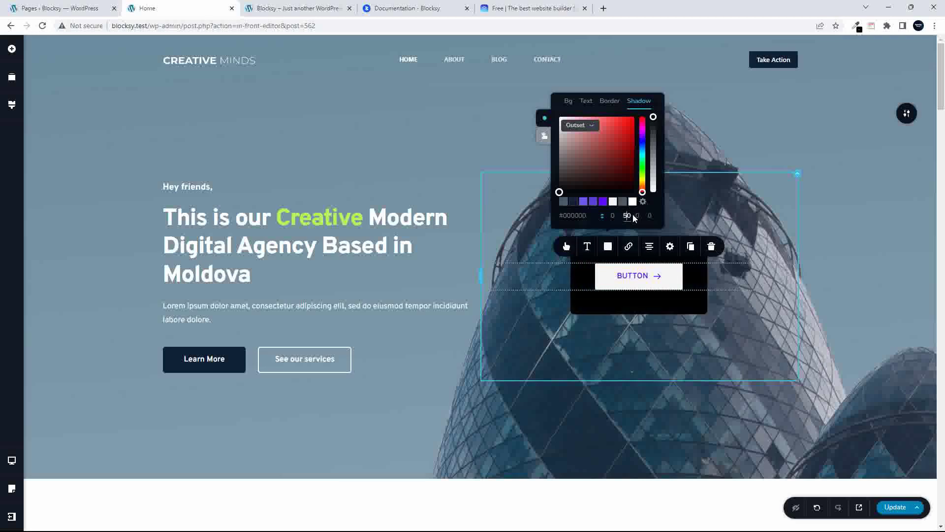
pyautogui.press('BackSpace')
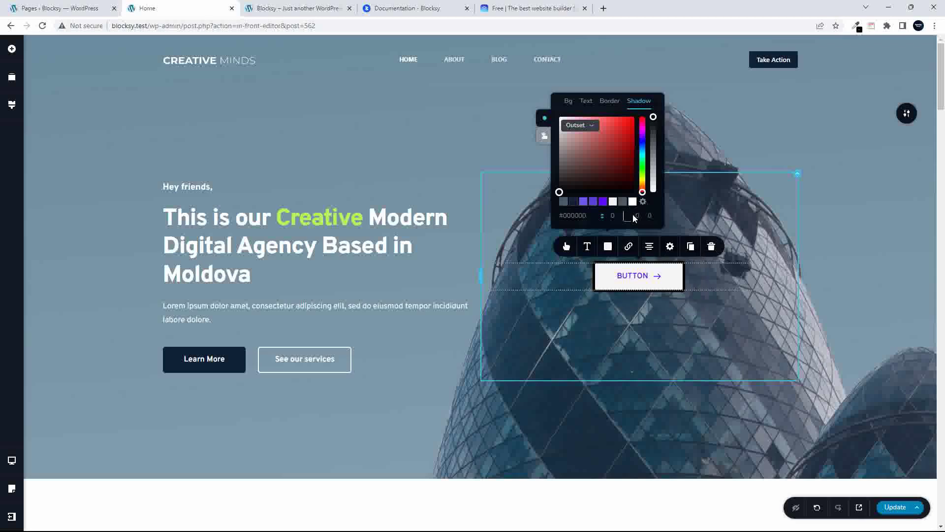
pyautogui.write('10')
pyautogui.click(637, 215)
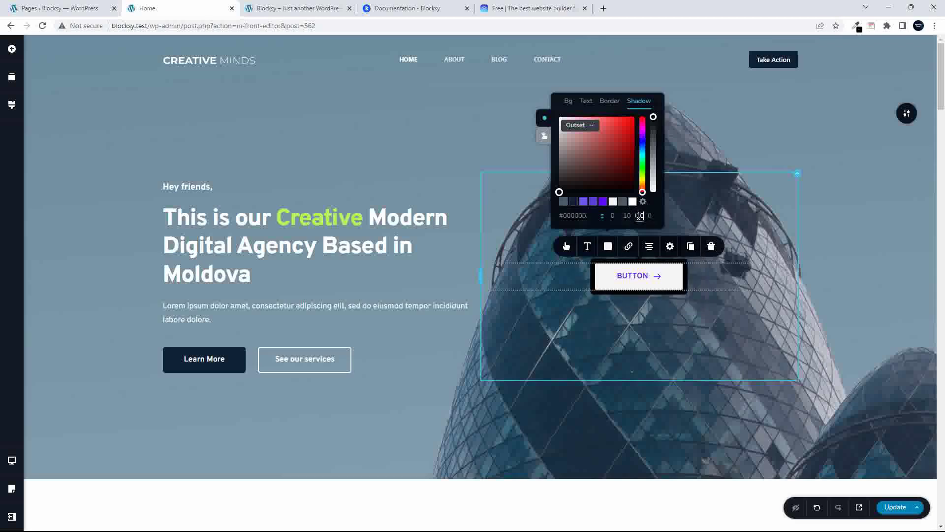
pyautogui.write('1')
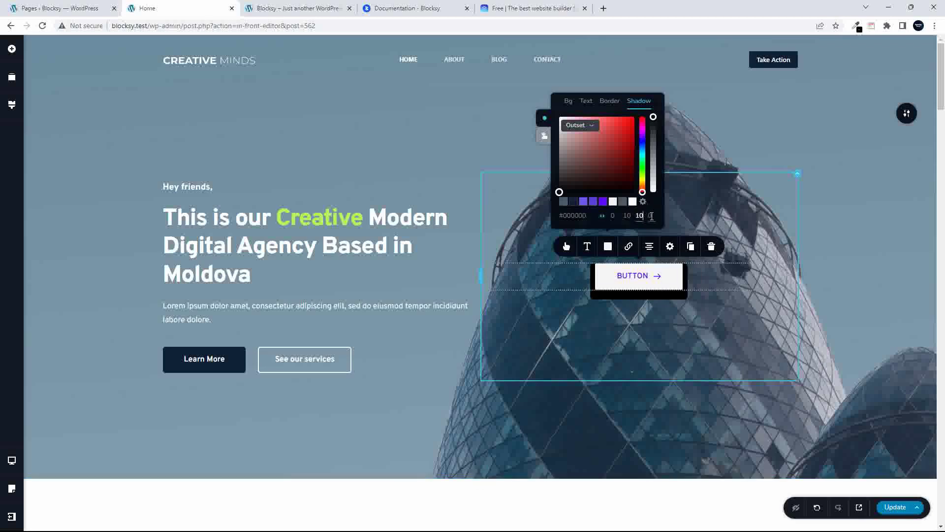
pyautogui.click(649, 215)
pyautogui.doubleClick(650, 215)
pyautogui.write('10')
pyautogui.click(639, 215)
pyautogui.doubleClick(651, 216)
pyautogui.press('BackSpace')
pyautogui.write('10')
pyautogui.click(626, 216)
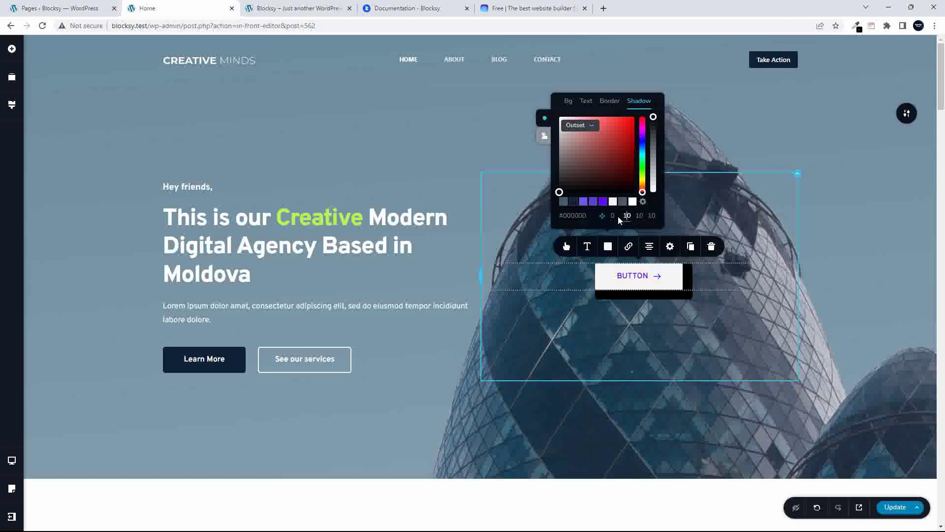
pyautogui.doubleClick(650, 215)
pyautogui.write('0')
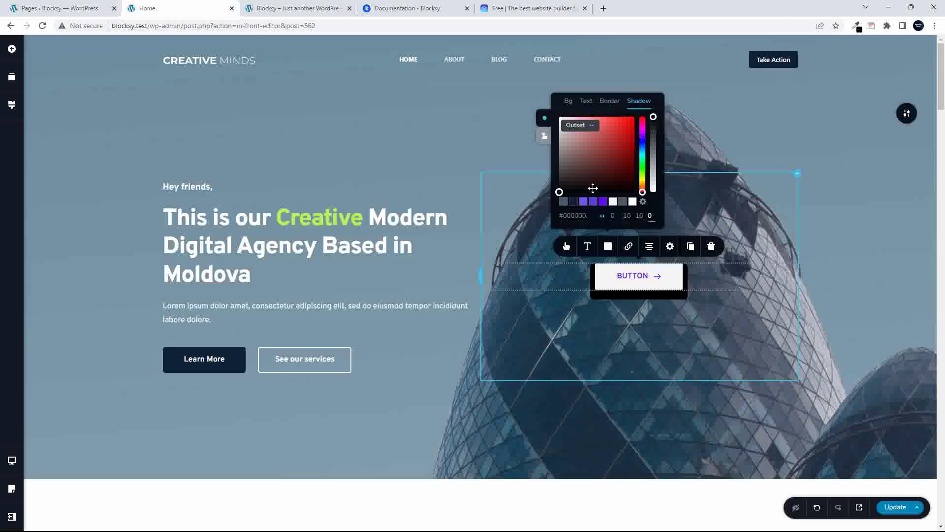
# Keep the shadow type Outset, finalize the shadow values, and lower opacity to 32%
pyautogui.click(590, 129)
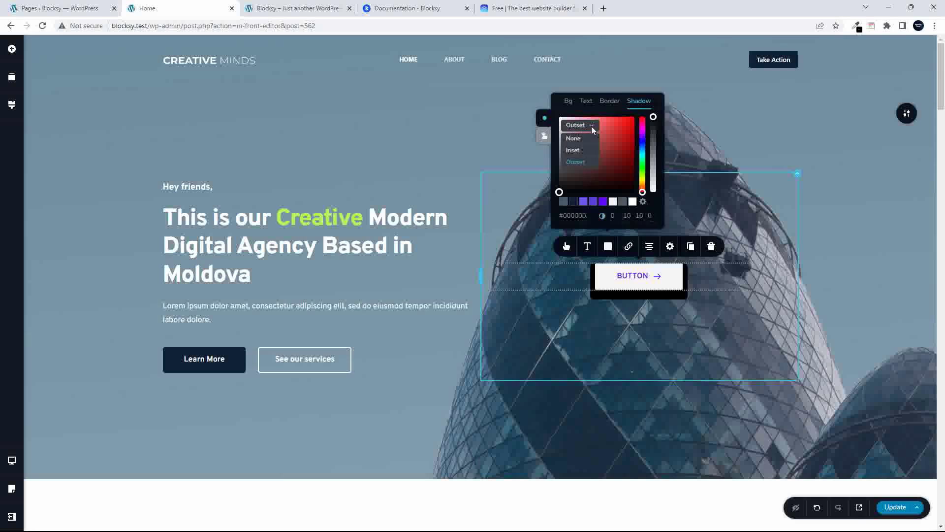
pyautogui.click(579, 163)
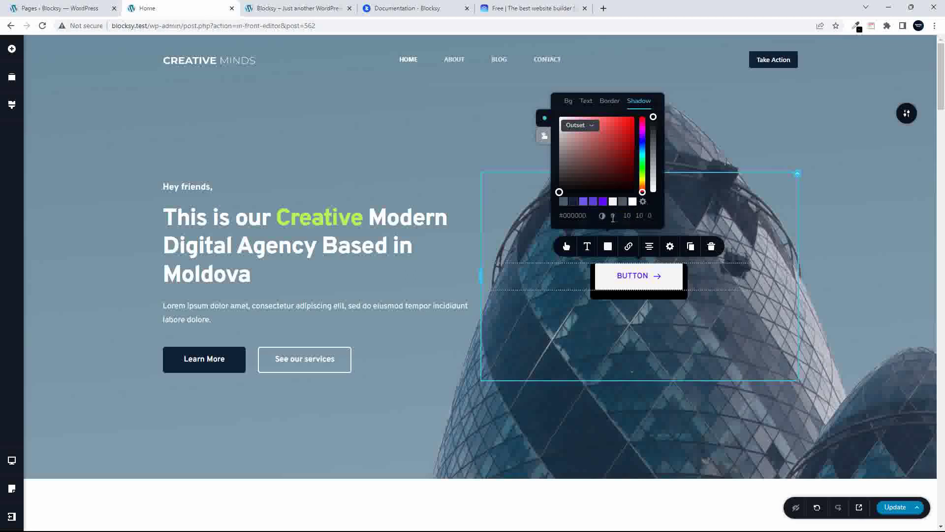
pyautogui.click(650, 216)
pyautogui.write('10')
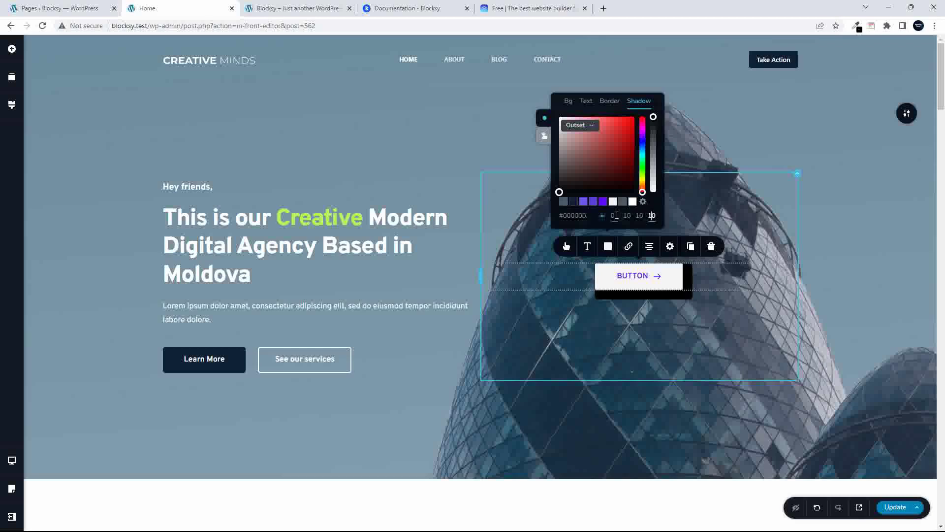
pyautogui.doubleClick(613, 217)
pyautogui.write('10')
pyautogui.doubleClick(651, 216)
pyautogui.press('BackSpace')
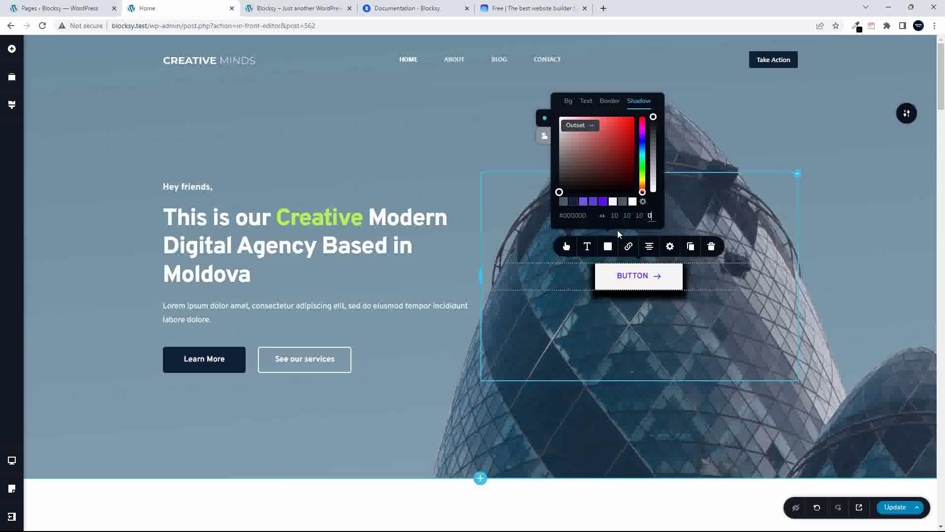
pyautogui.moveTo(653, 118)
pyautogui.moveTo(653, 118); pyautogui.dragTo(636, 154)
pyautogui.click(731, 132)
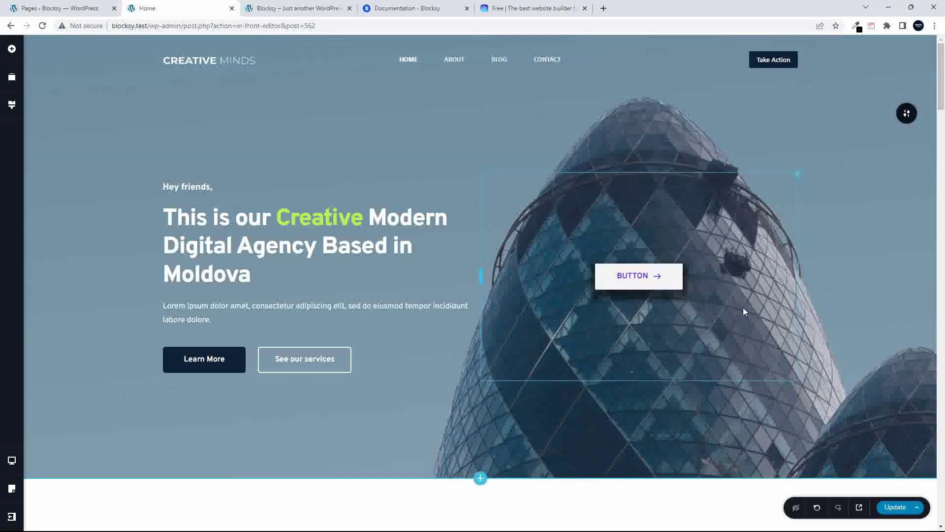
# Show the hero button's link options on the Block tab with page block thumbnails
pyautogui.click(601, 282)
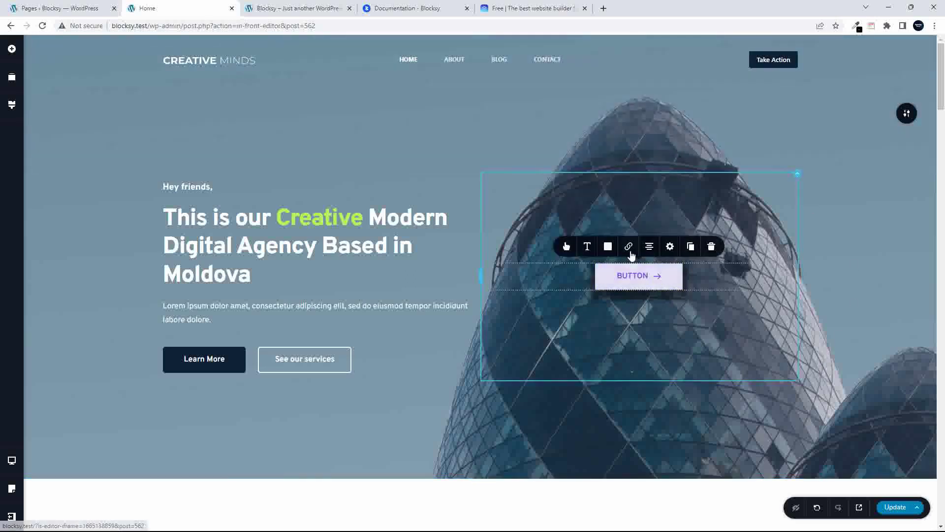
pyautogui.click(629, 250)
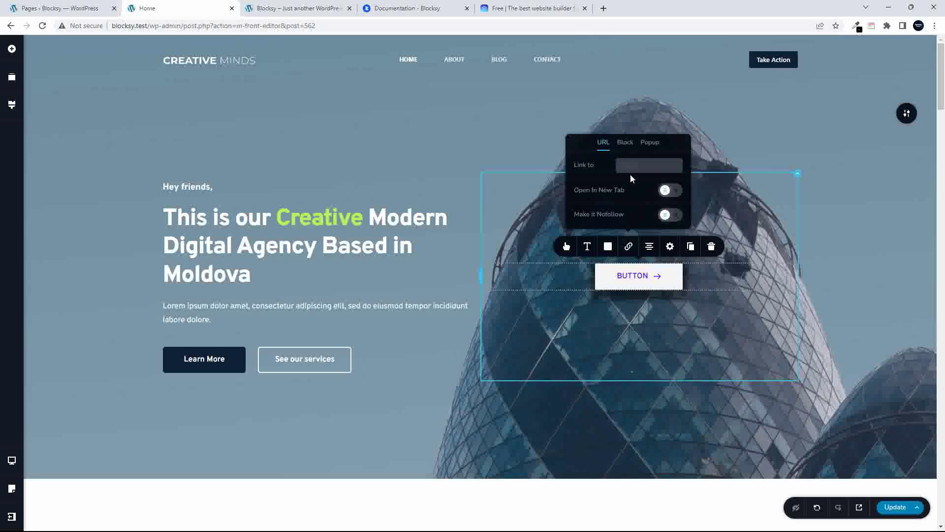
pyautogui.click(626, 143)
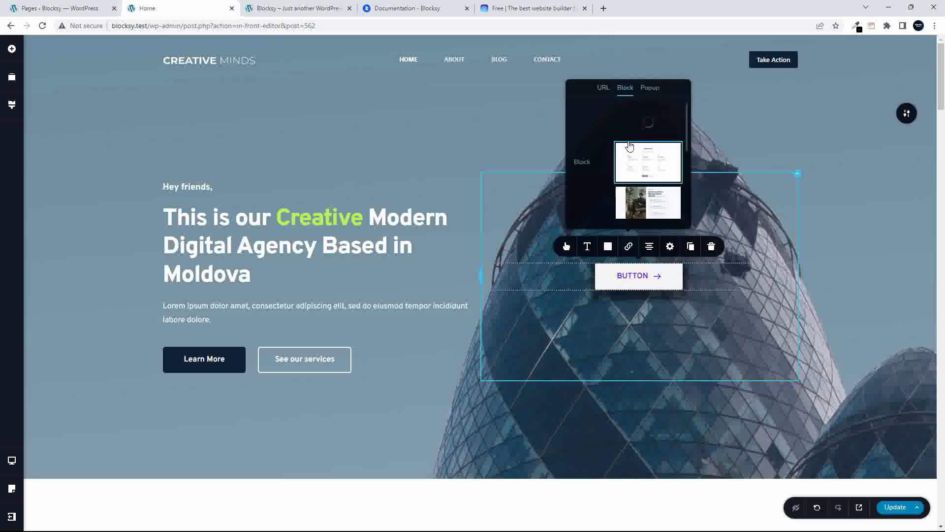
pyautogui.scroll(-3, 639, 163)
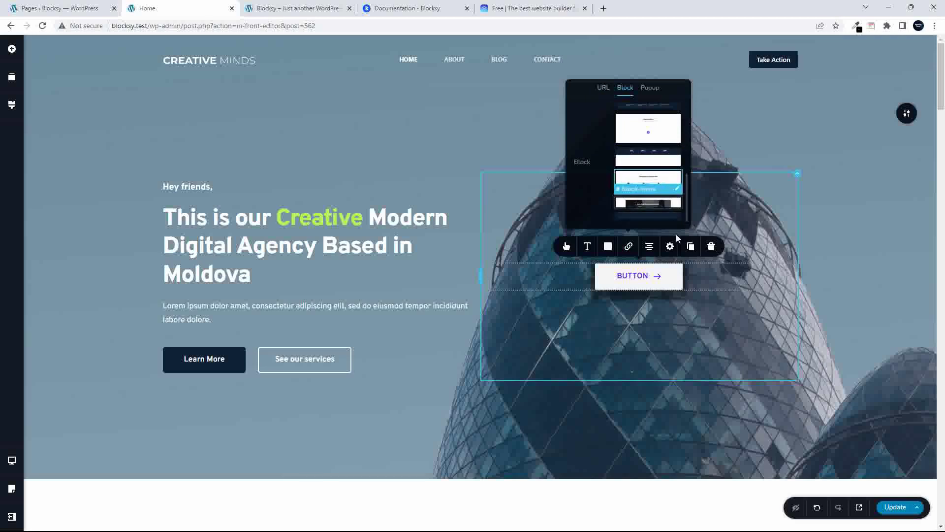
# Change the hero button's label from BUTTON to 'Testimonials'
pyautogui.click(633, 276)
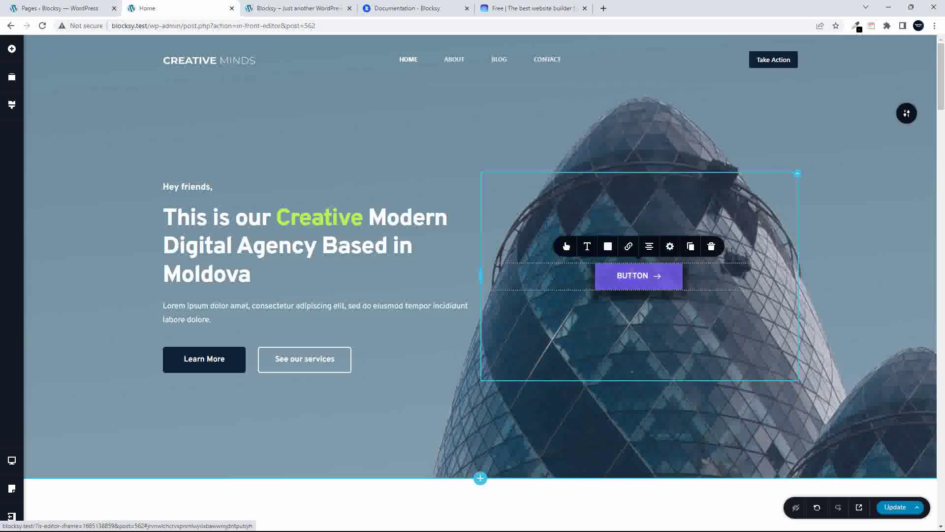
pyautogui.doubleClick(632, 275)
pyautogui.write('Testit')
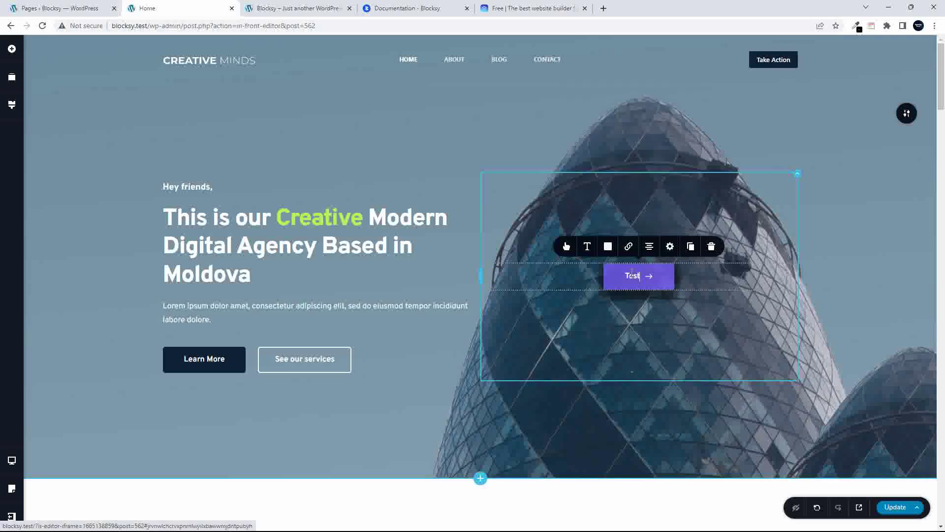
pyautogui.press('BackSpace')
pyautogui.press('BackSpace')
pyautogui.write('imonials')
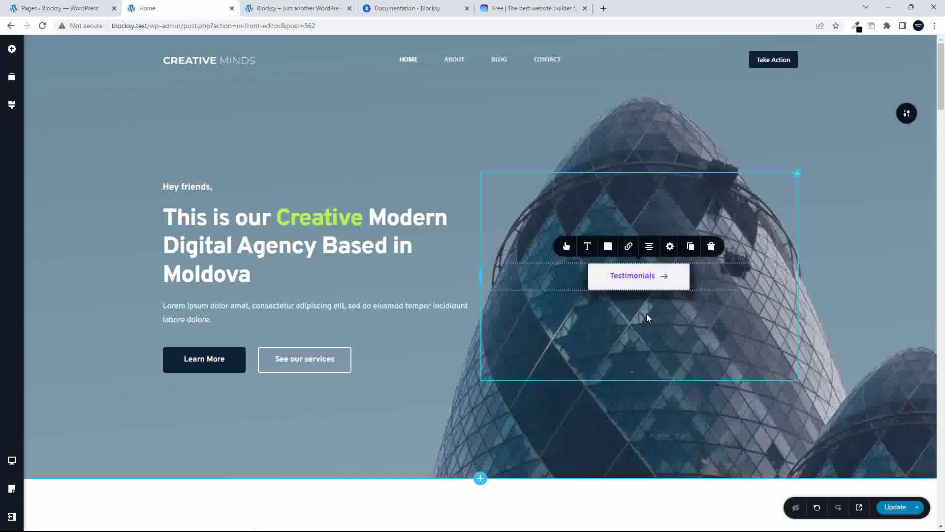
# Raise the button's typography size to 24 px
pyautogui.click(586, 246)
pyautogui.click(623, 180)
pyautogui.click(623, 179)
pyautogui.click(623, 180)
pyautogui.click(623, 180)
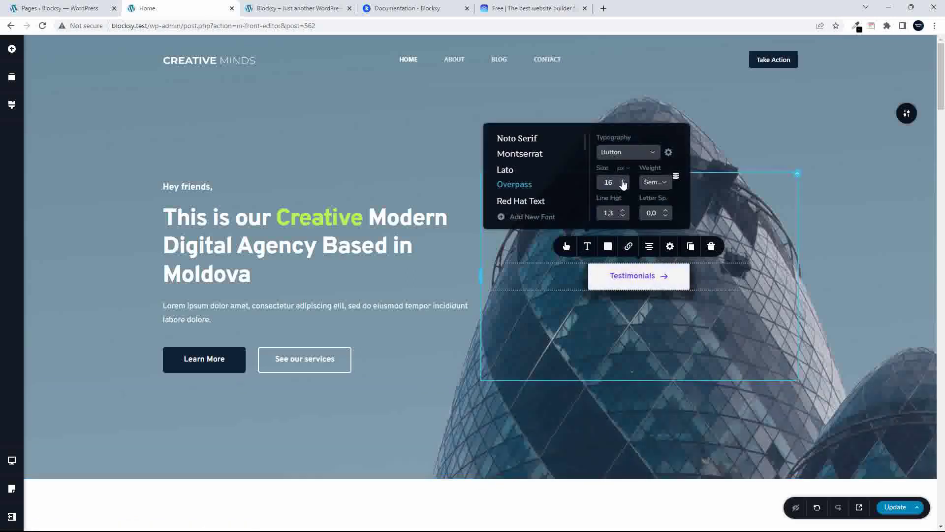
pyautogui.click(624, 180)
pyautogui.click(624, 180)
pyautogui.click(623, 180)
pyautogui.click(624, 179)
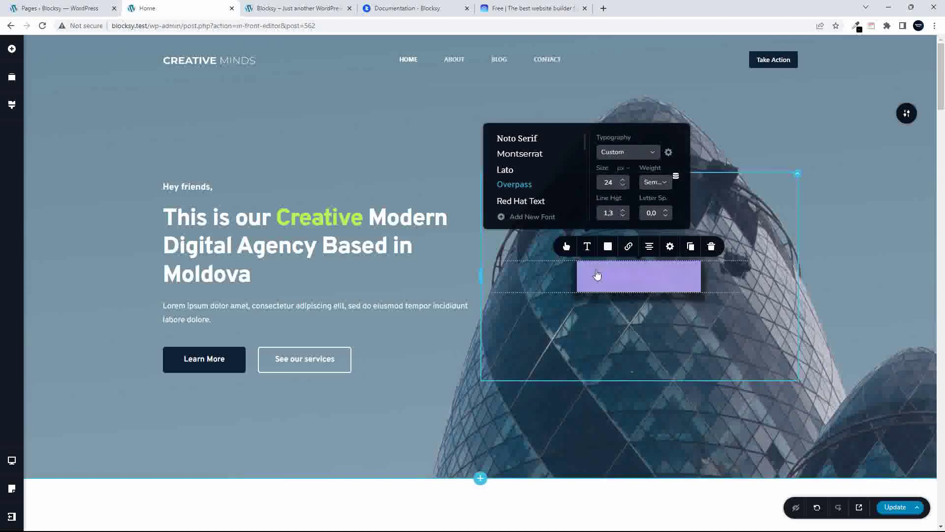
# Set the Testimonials button's size to L
pyautogui.click(567, 248)
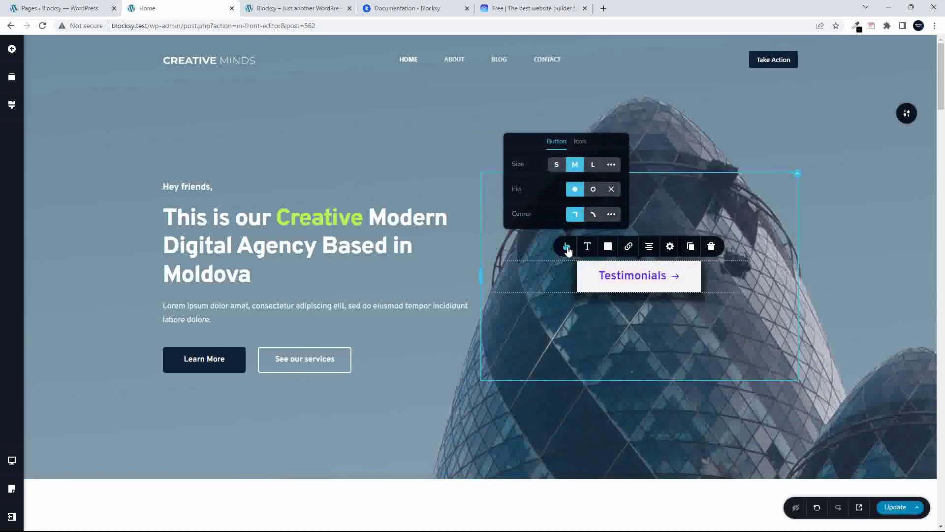
pyautogui.click(593, 165)
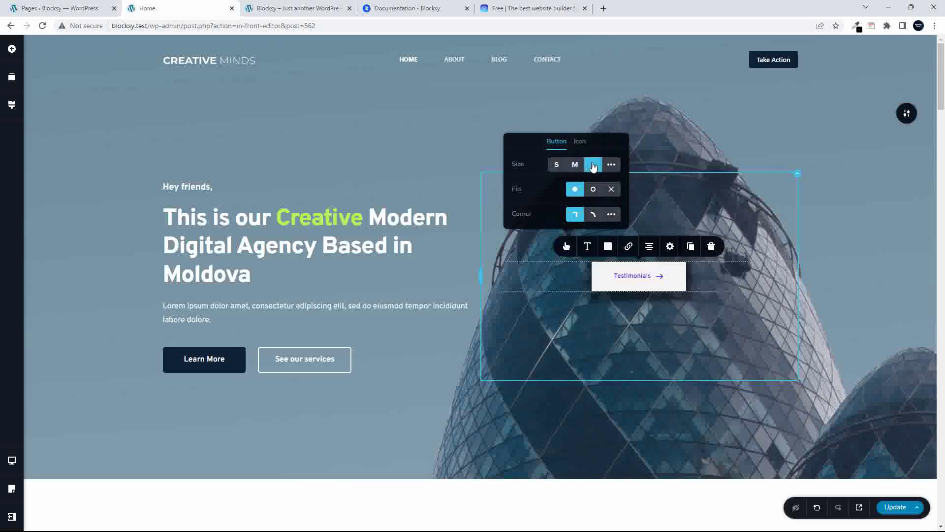
pyautogui.click(576, 166)
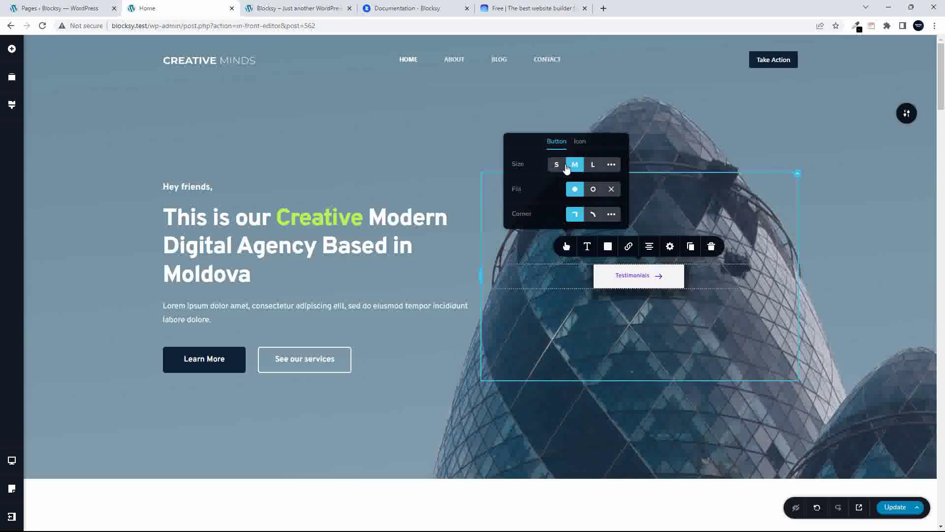
pyautogui.click(566, 167)
pyautogui.click(595, 167)
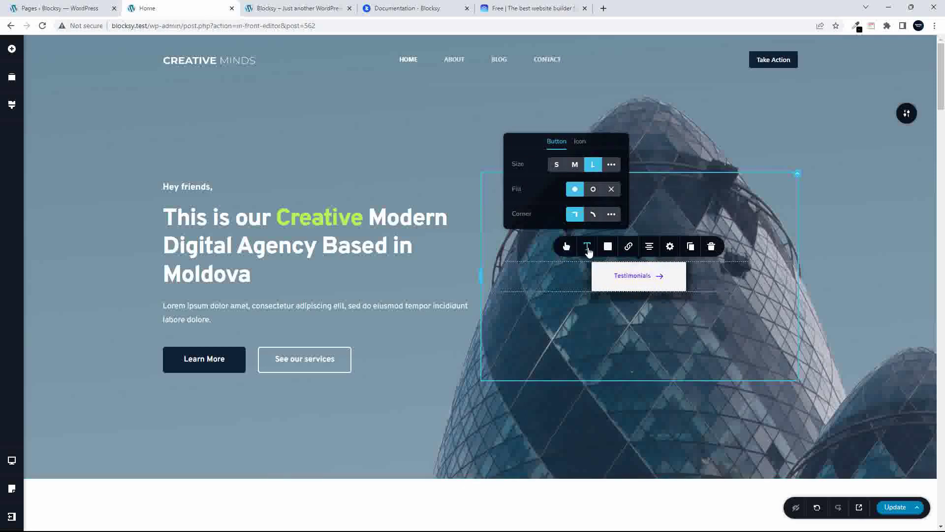
# Set the button text size to 23 px and update the page
pyautogui.click(587, 249)
pyautogui.click(623, 180)
pyautogui.click(623, 179)
pyautogui.click(623, 179)
pyautogui.click(623, 180)
pyautogui.click(623, 180)
pyautogui.click(623, 180)
pyautogui.click(623, 180)
pyautogui.click(623, 180)
pyautogui.click(623, 180)
pyautogui.click(623, 180)
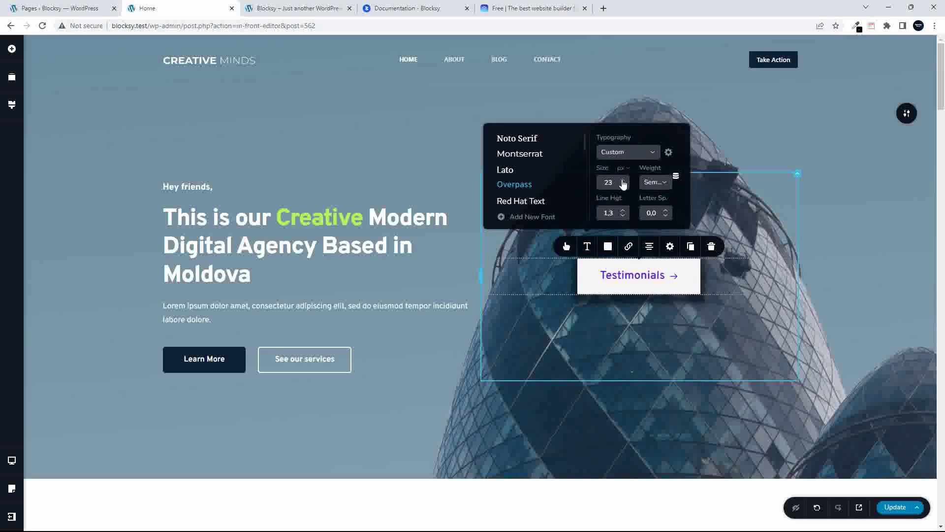
pyautogui.click(895, 507)
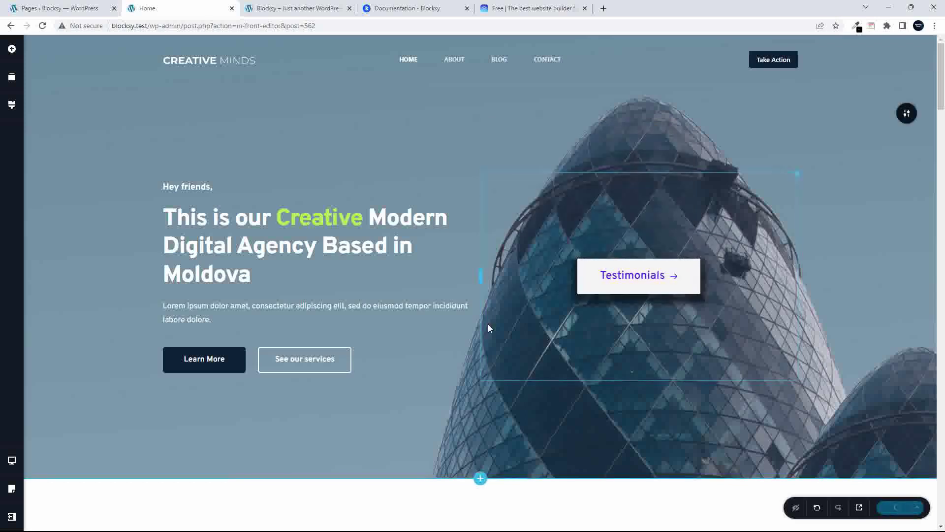
pyautogui.click(270, 10)
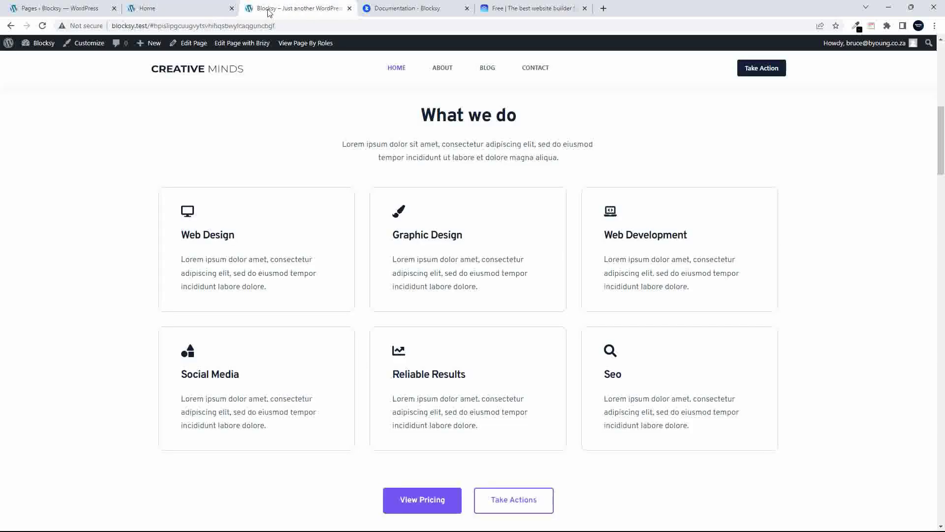
pyautogui.click(942, 76)
pyautogui.click(397, 69)
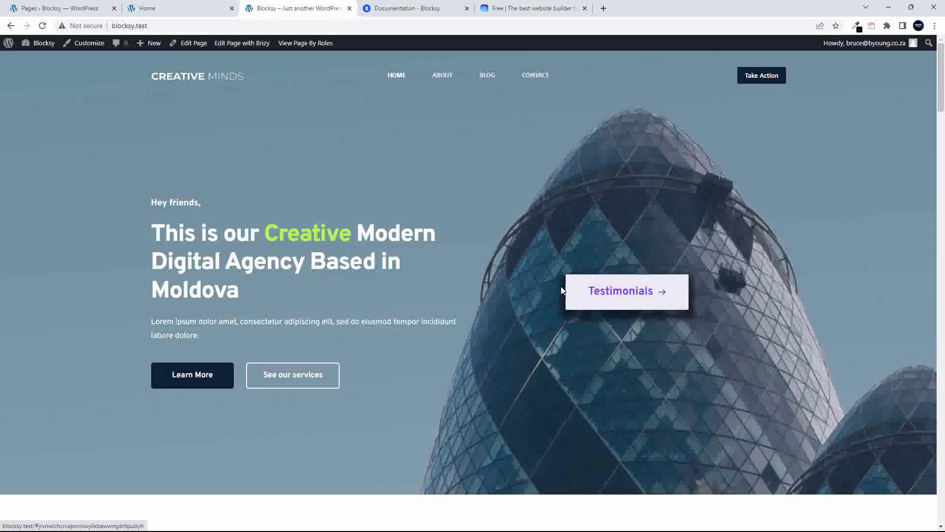
pyautogui.click(605, 289)
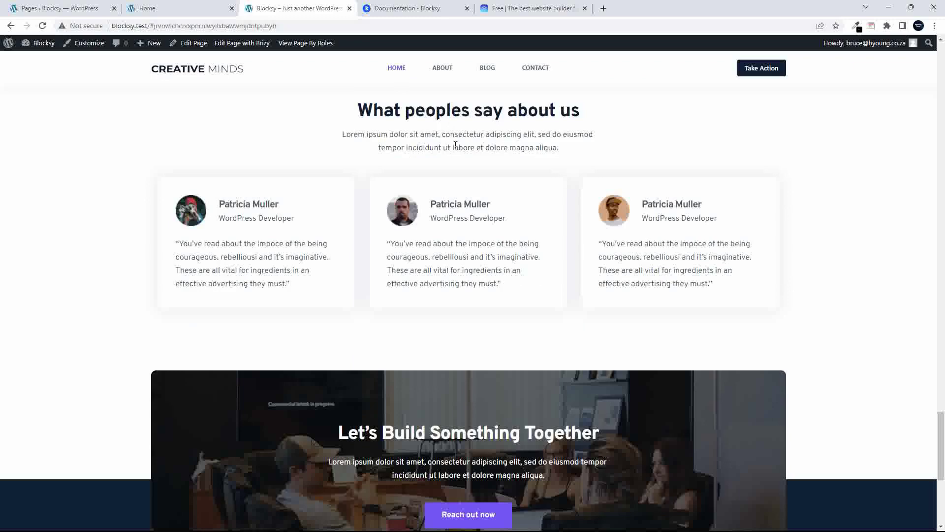
pyautogui.click(163, 8)
pyautogui.scroll(-8, 418, 234)
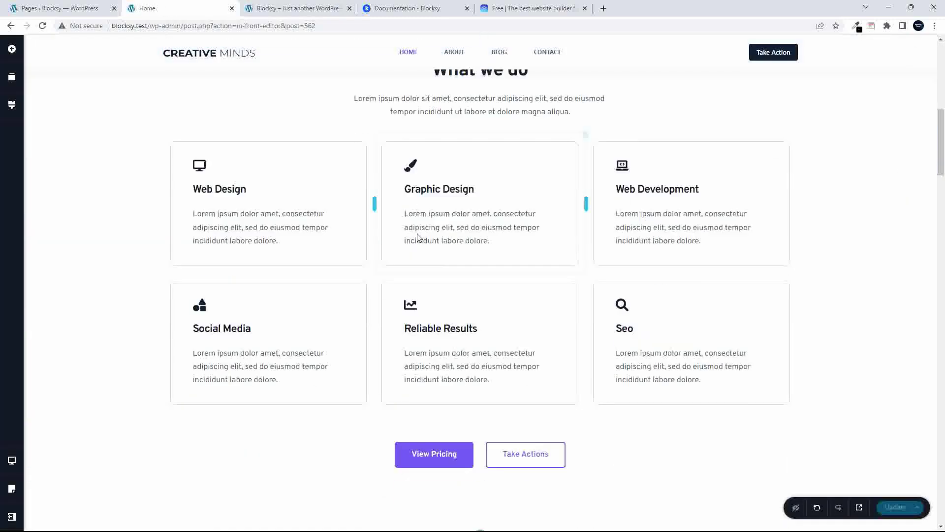
# Delete the Seo service column from the 'What we do' grid
pyautogui.scroll(-2, 417, 233)
pyautogui.scroll(2, 323, 134)
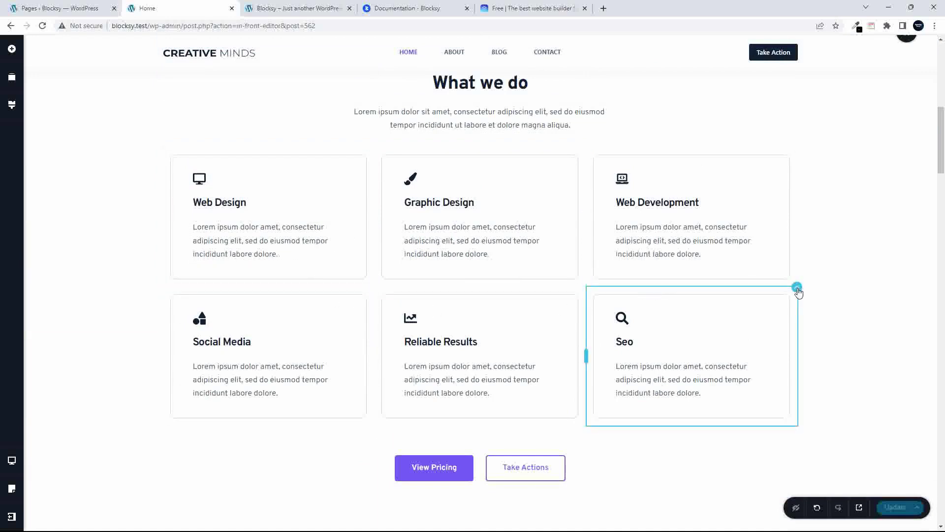
pyautogui.click(794, 292)
pyautogui.click(869, 265)
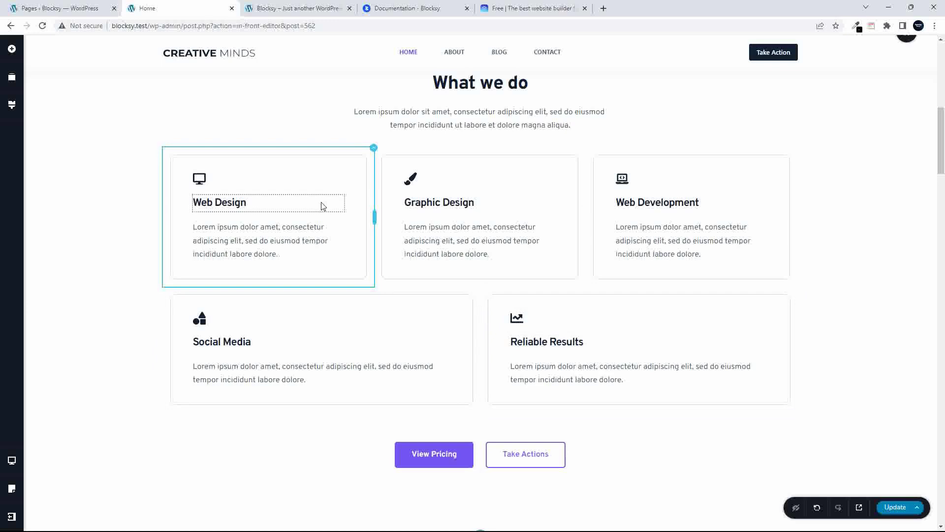
# Replace the Web Design card's monitor icon with a wheel icon from Font Awesome
pyautogui.click(199, 177)
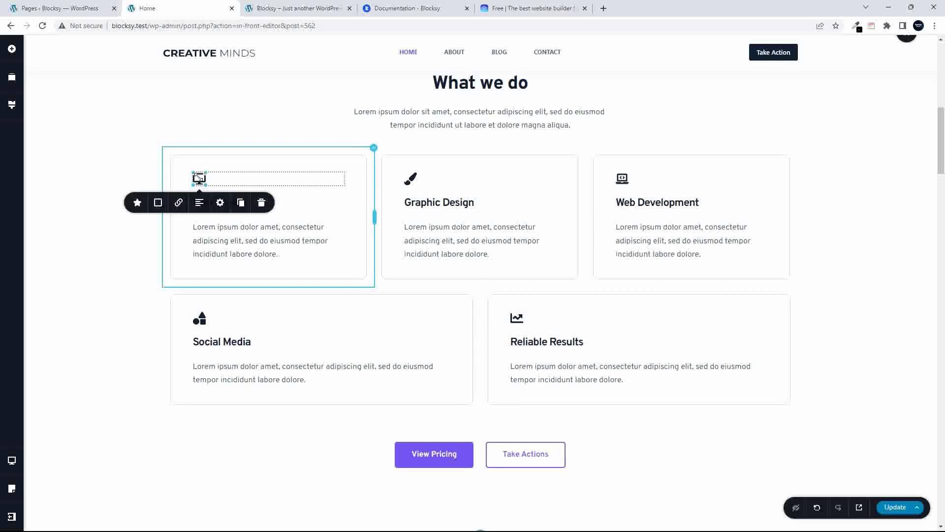
pyautogui.click(137, 203)
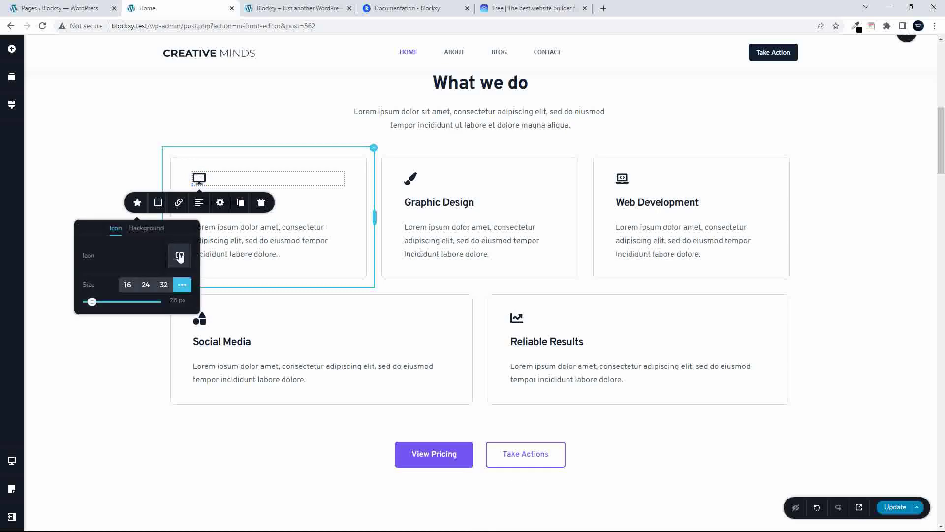
pyautogui.click(180, 256)
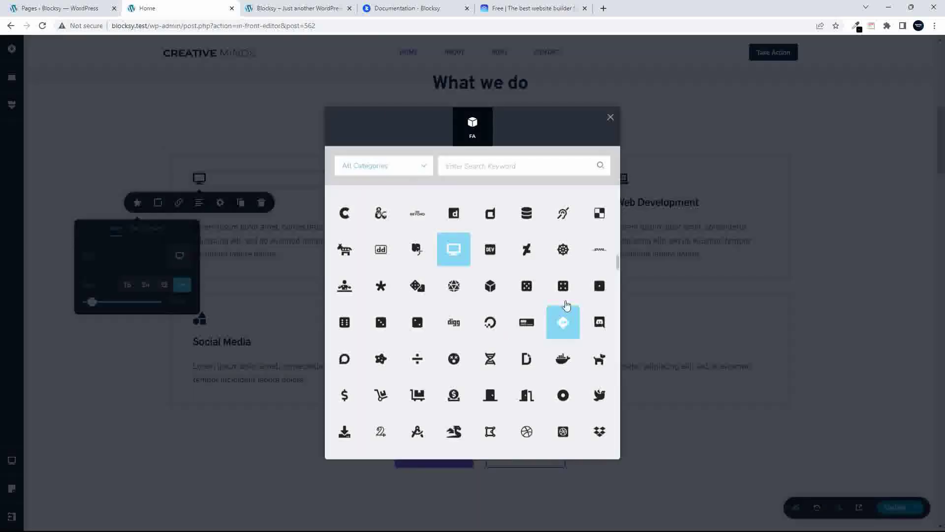
pyautogui.press('Escape')
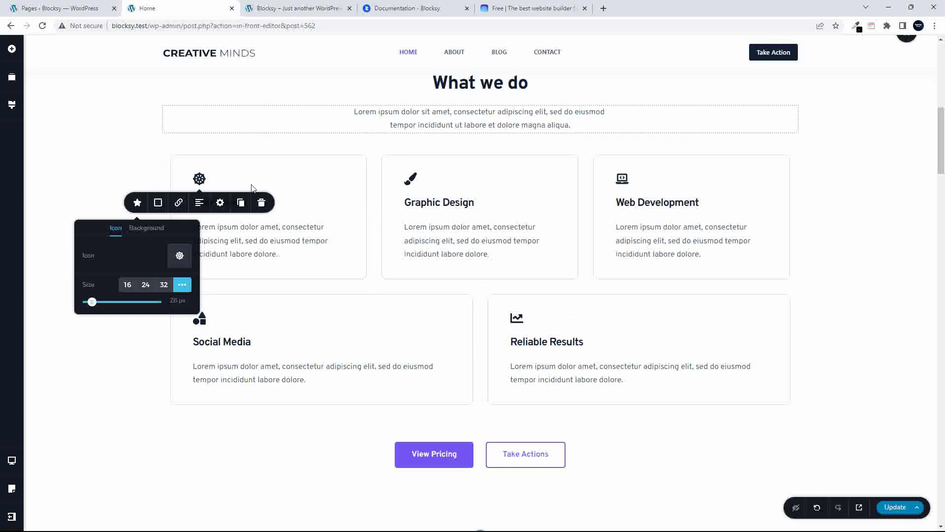
# Retitle the card heading to 'Superior Web Design'
pyautogui.click(301, 204)
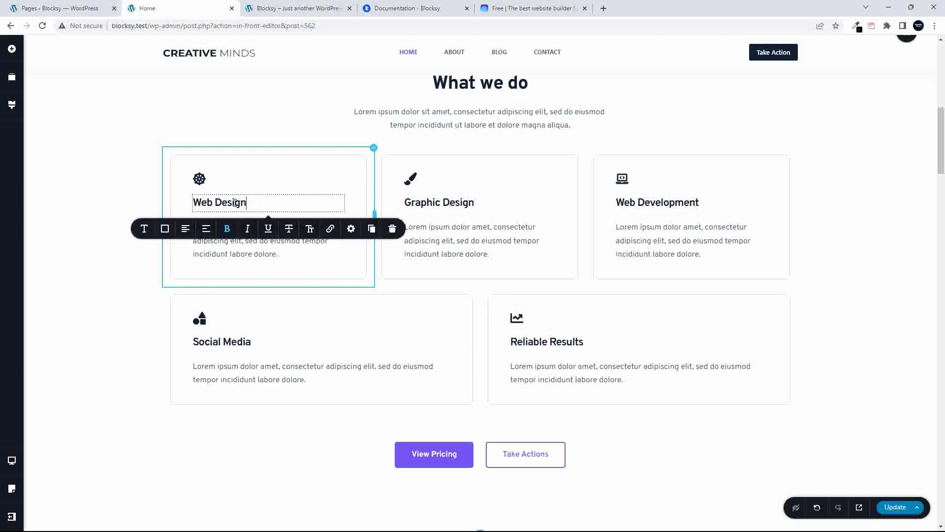
pyautogui.click(193, 202)
pyautogui.write('Superior')
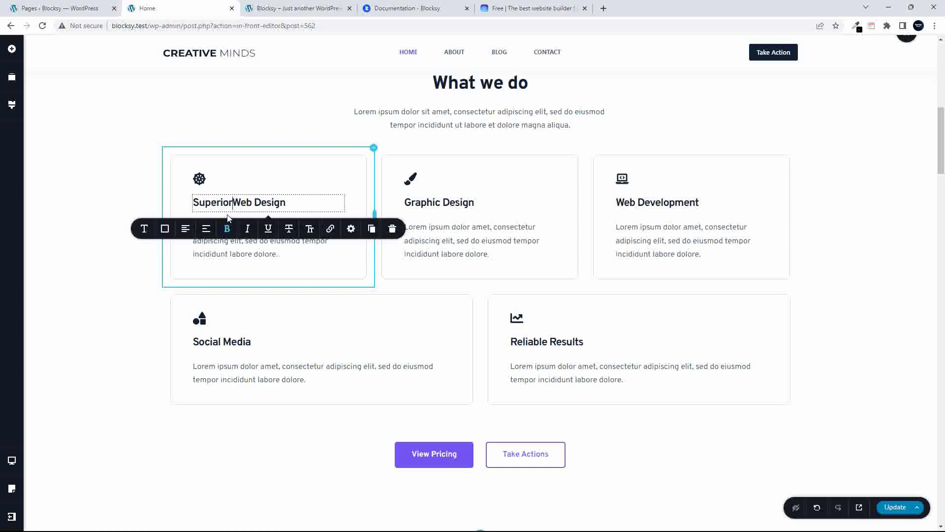
pyautogui.click(237, 245)
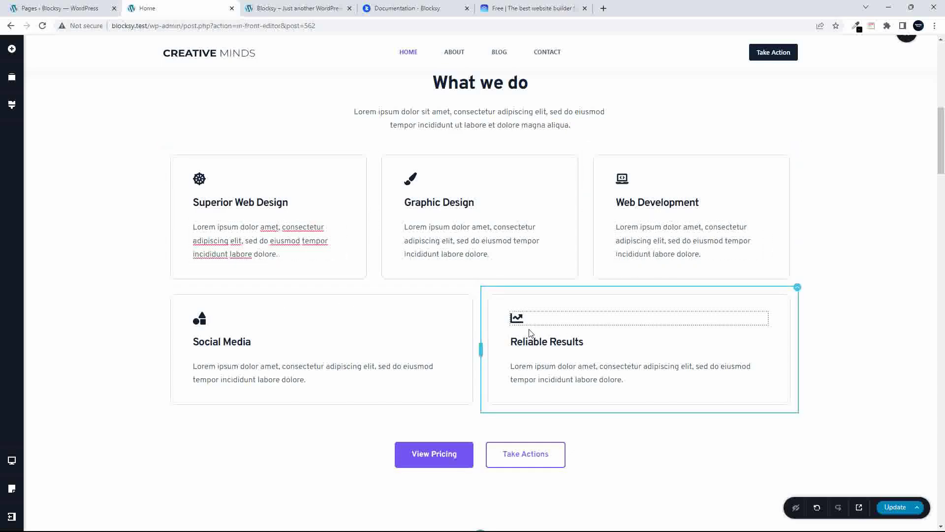
# Give the Quisvarius photo column the man-on-chair background image with its focal point shifted bottom-right
pyautogui.scroll(-1, 492, 335)
pyautogui.scroll(-5, 421, 336)
pyautogui.scroll(-3, 421, 336)
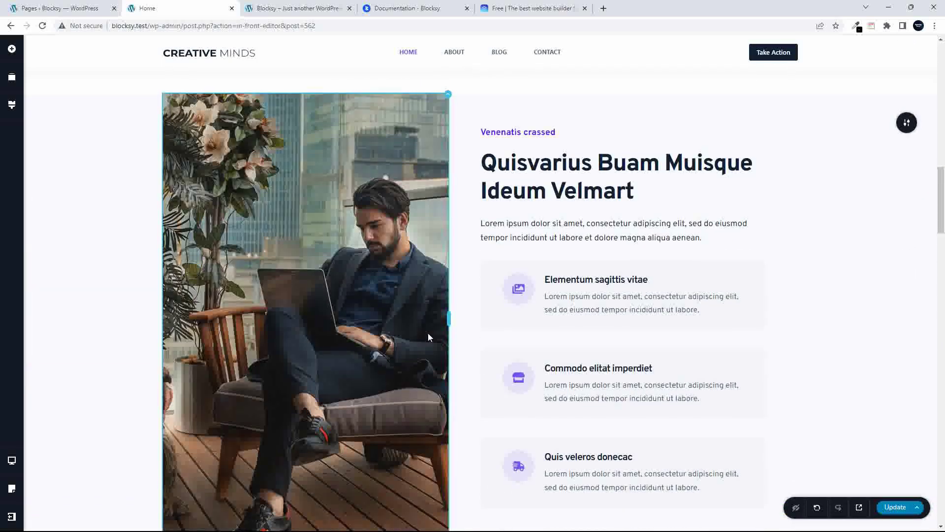
pyautogui.scroll(-2, 523, 249)
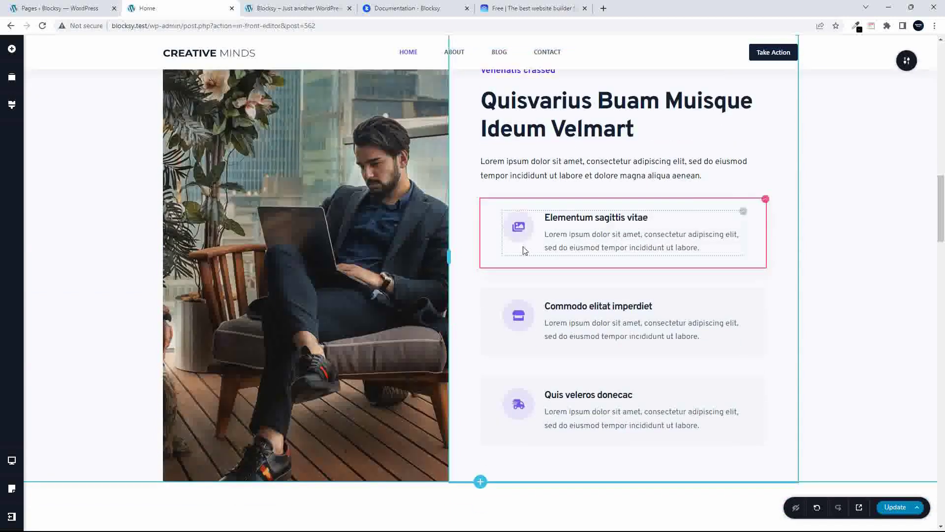
pyautogui.scroll(2, 566, 307)
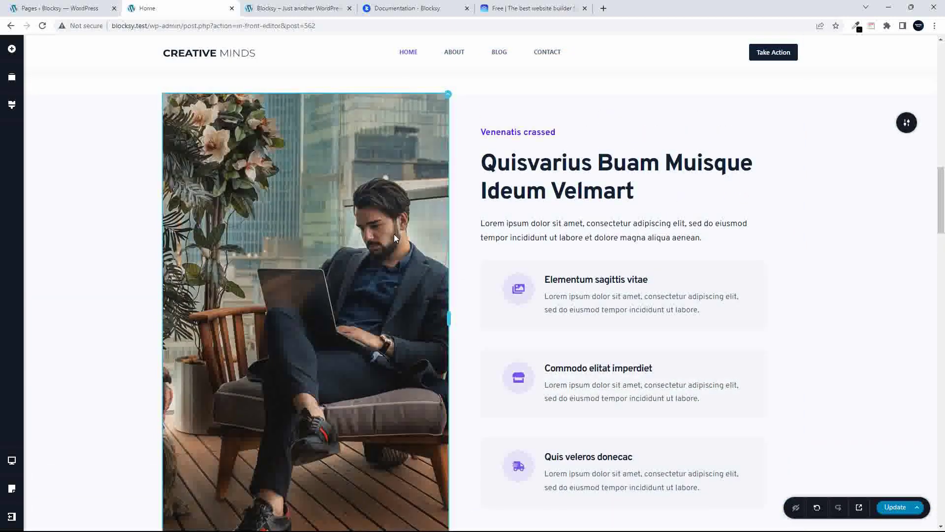
pyautogui.click(447, 96)
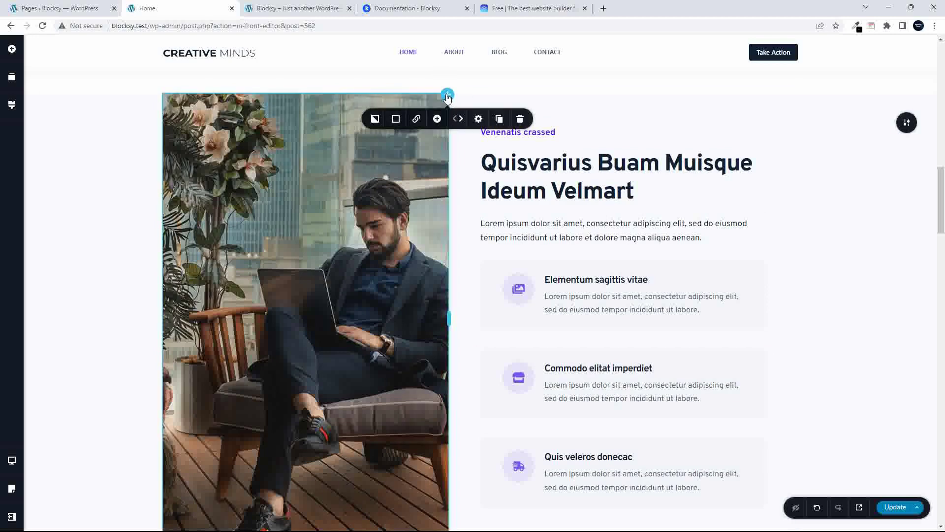
pyautogui.click(375, 119)
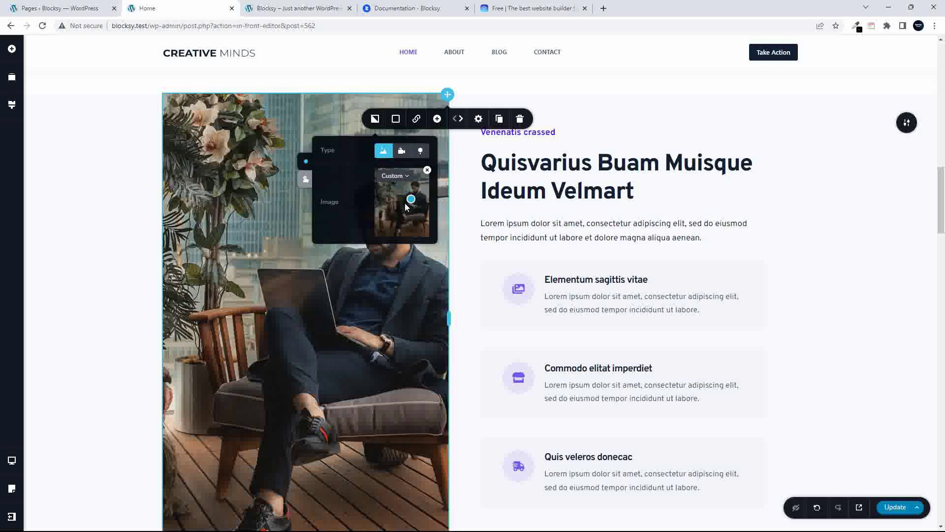
pyautogui.moveTo(387, 182); pyautogui.dragTo(419, 194)
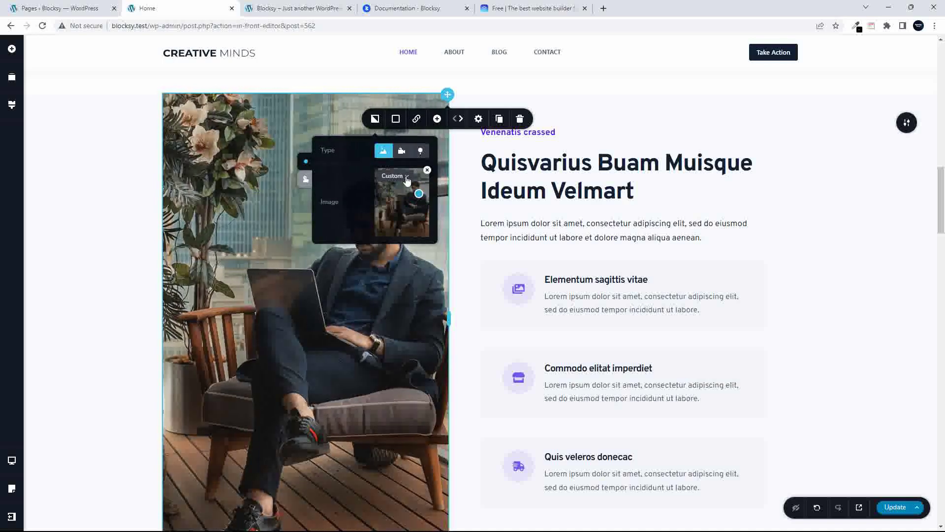
pyautogui.click(411, 179)
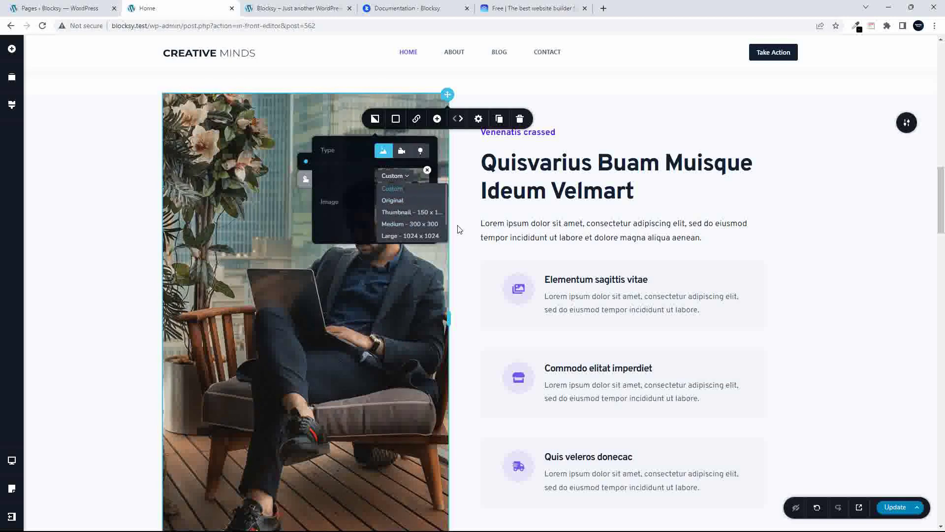
# Remove the column background, briefly try the man-in-suit photo, then remove it too
pyautogui.click(427, 170)
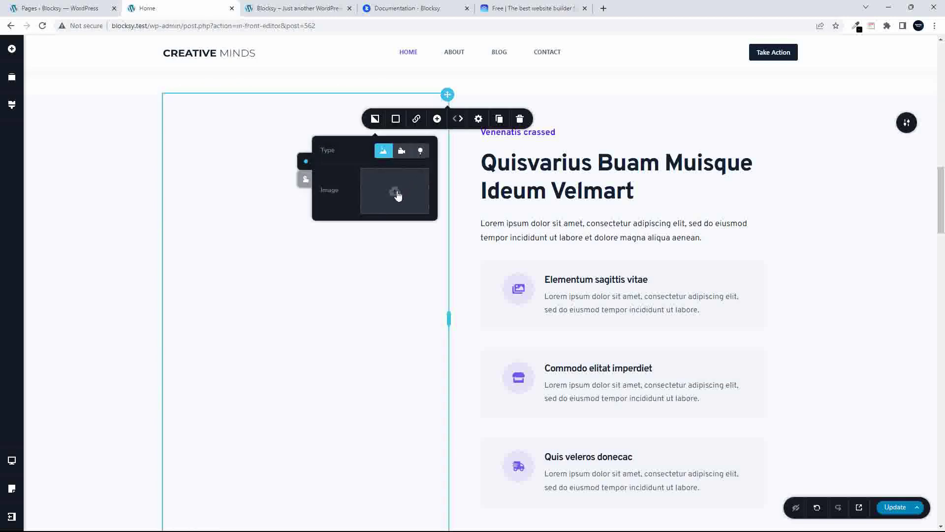
pyautogui.click(397, 193)
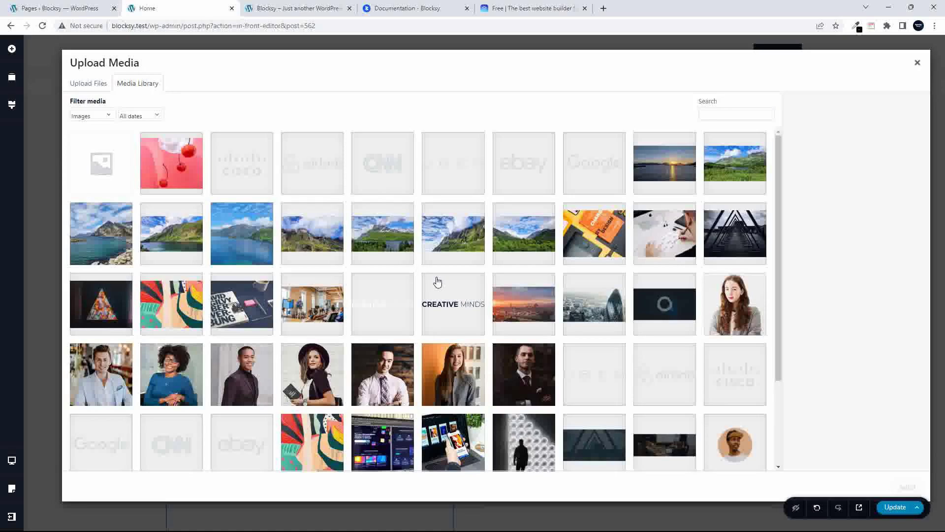
pyautogui.click(537, 386)
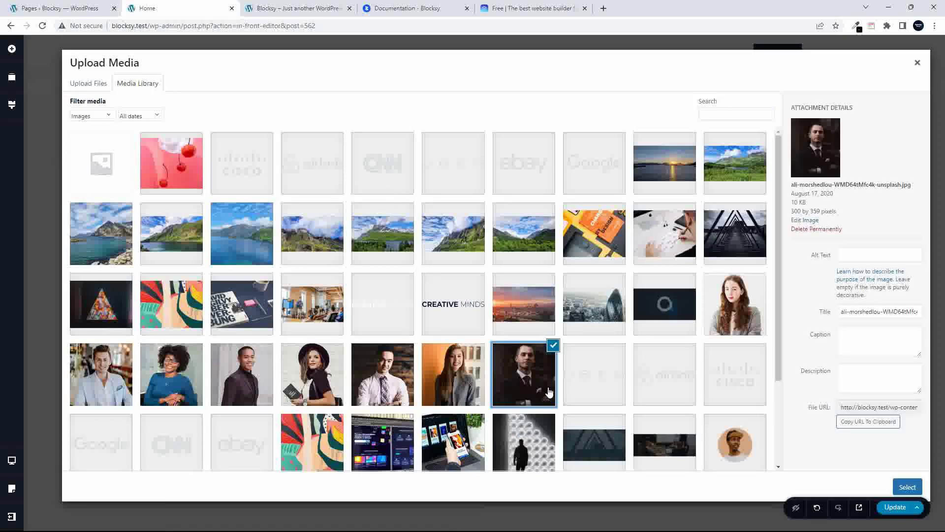
pyautogui.click(907, 488)
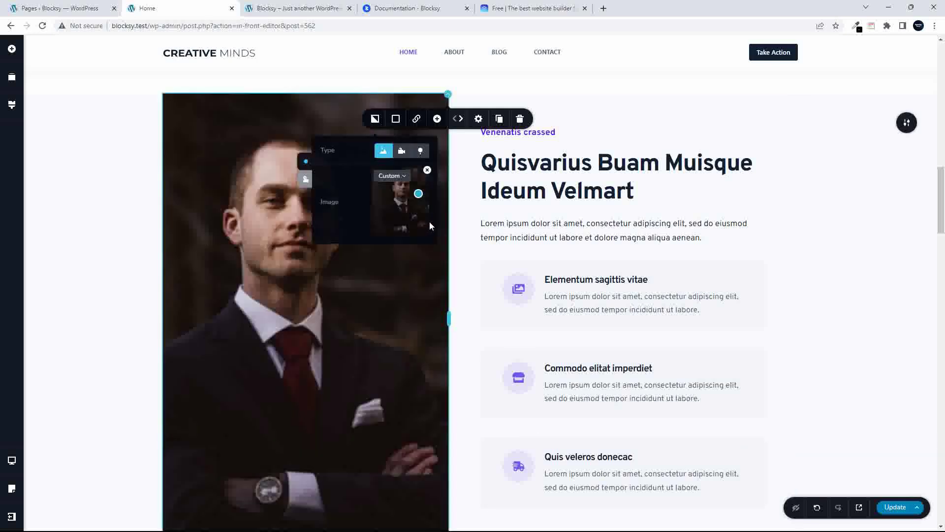
pyautogui.moveTo(419, 198)
pyautogui.mouseDown()
pyautogui.moveTo(373, 202)
pyautogui.moveTo(389, 197)
pyautogui.moveTo(391, 220)
pyautogui.moveTo(428, 193)
pyautogui.mouseUp()
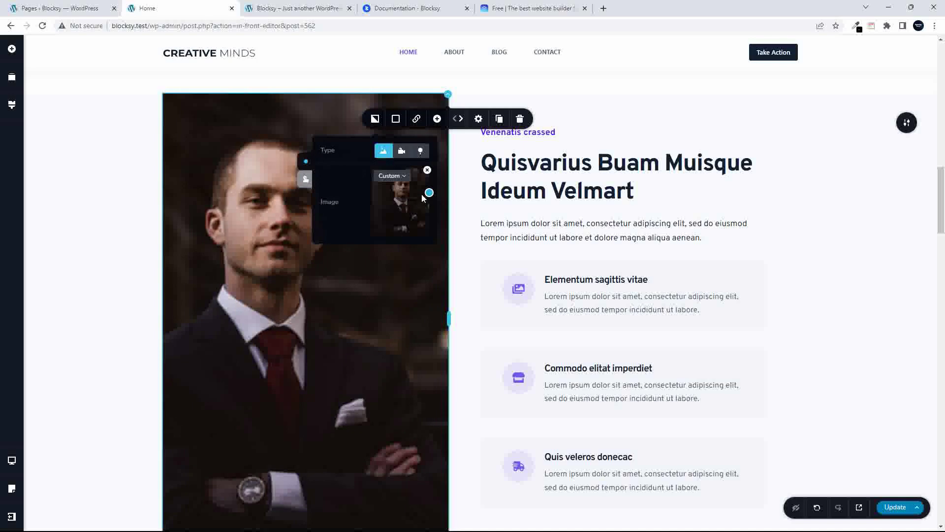
pyautogui.click(427, 170)
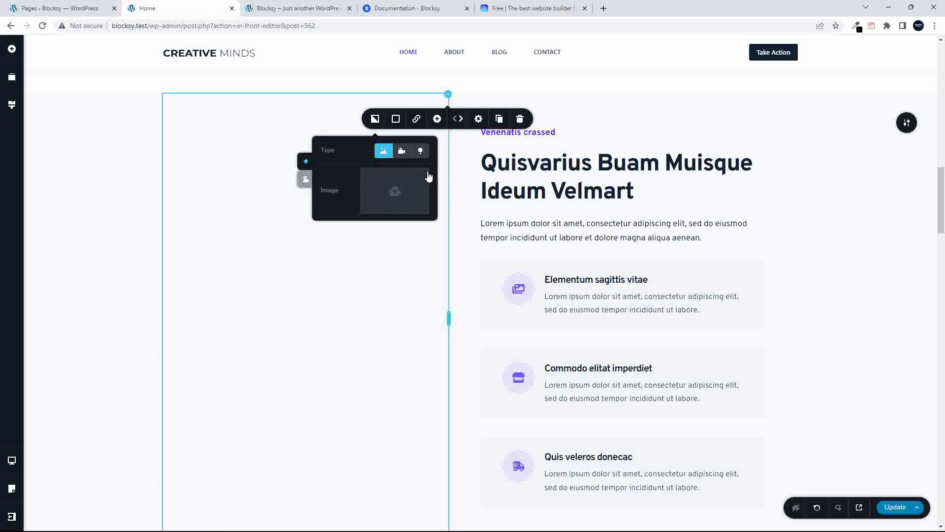
# Use the smiling man in a light blazer as the column background at Large - 1024 size
pyautogui.click(403, 193)
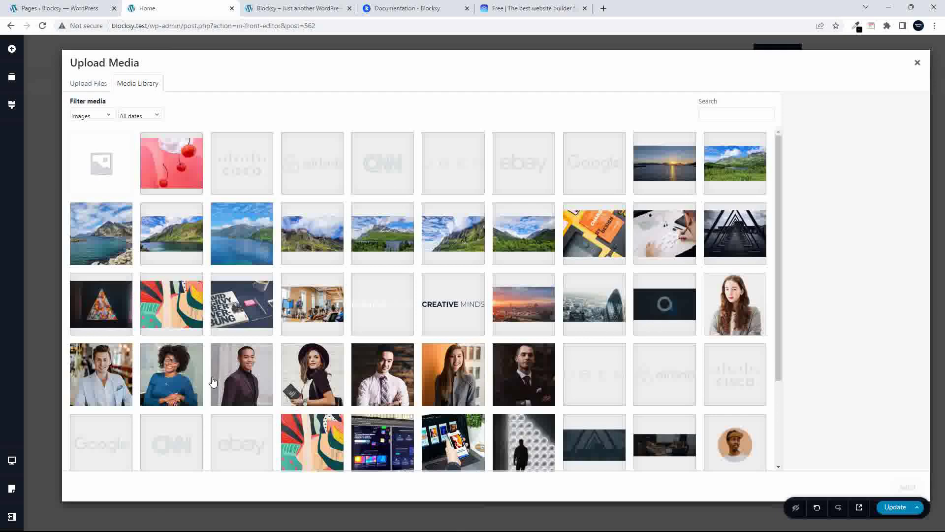
pyautogui.click(103, 368)
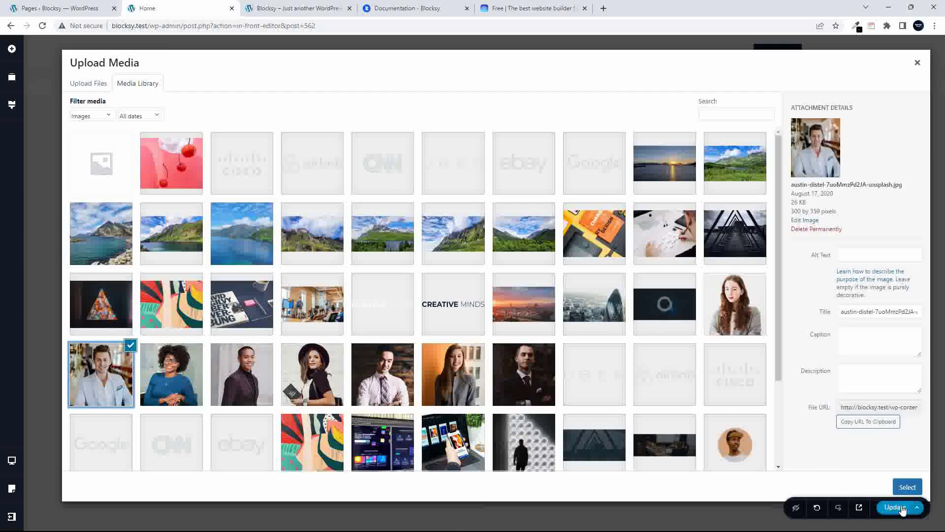
pyautogui.click(907, 487)
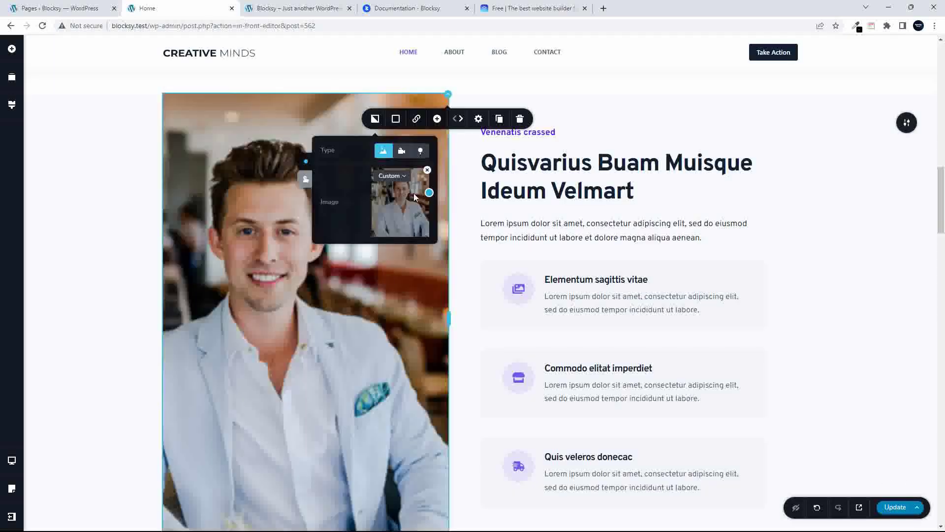
pyautogui.click(402, 177)
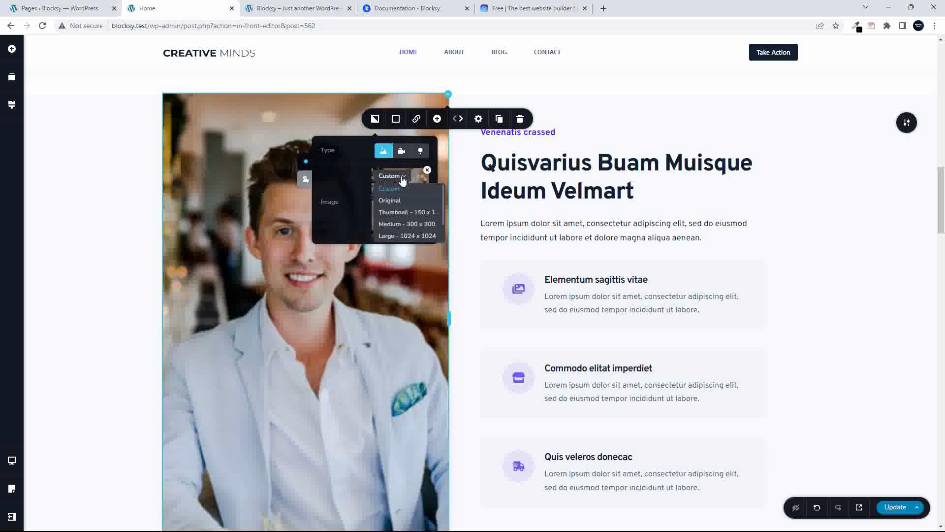
pyautogui.click(395, 237)
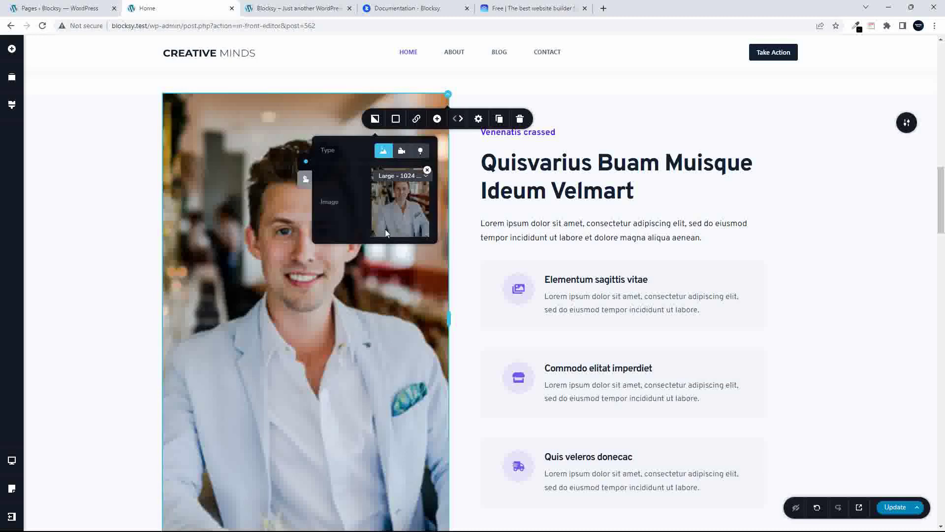
pyautogui.scroll(1, 372, 298)
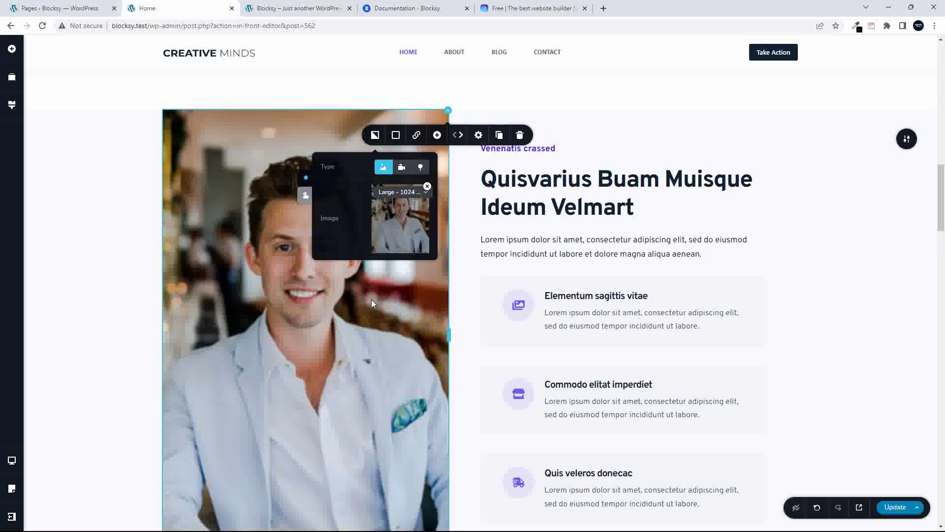
pyautogui.click(401, 168)
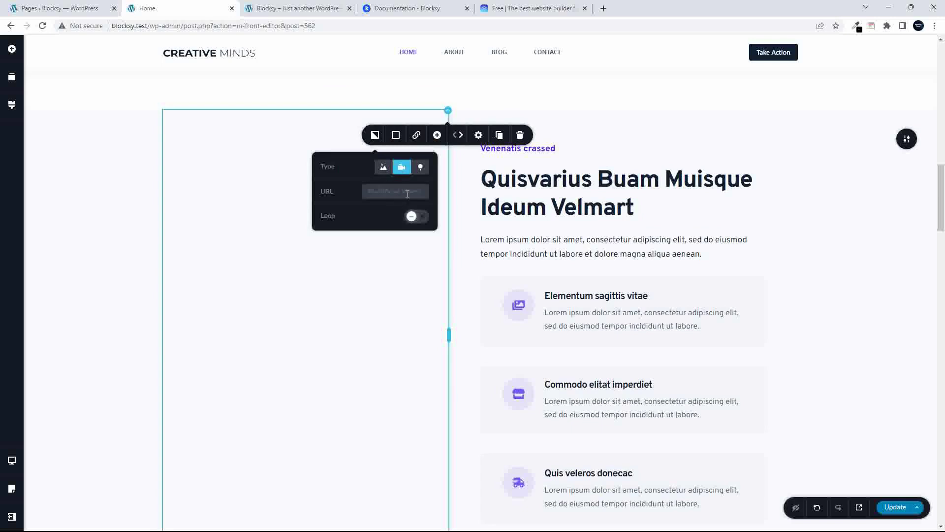
pyautogui.click(421, 169)
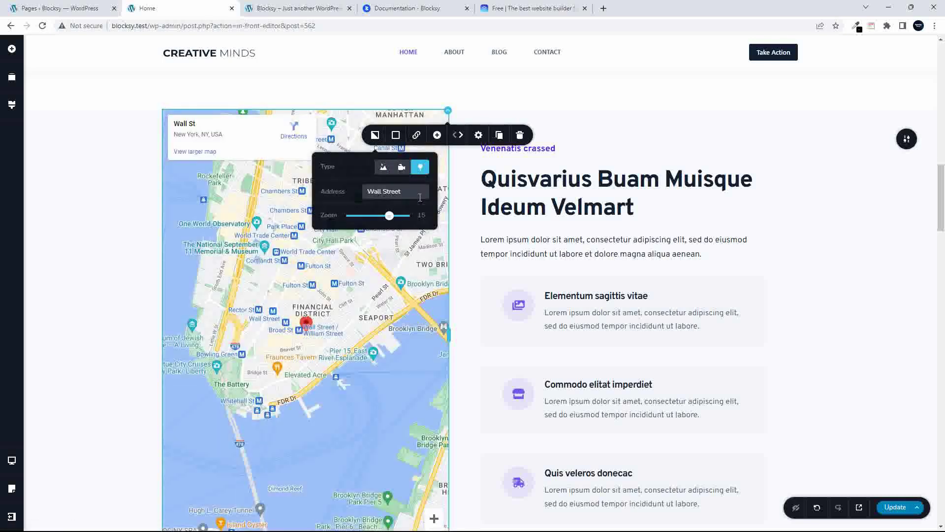
pyautogui.click(384, 168)
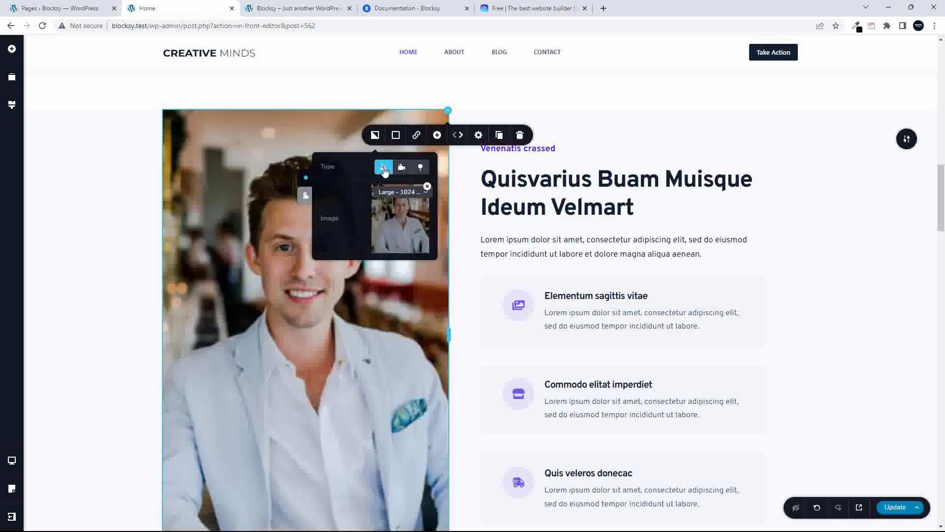
pyautogui.scroll(1, 282, 188)
pyautogui.scroll(1, 380, 332)
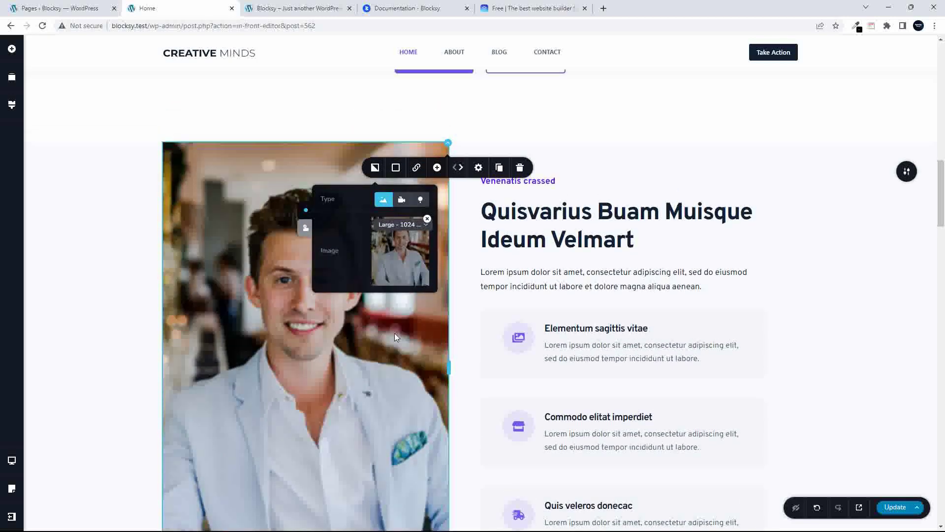
pyautogui.scroll(-12, 394, 333)
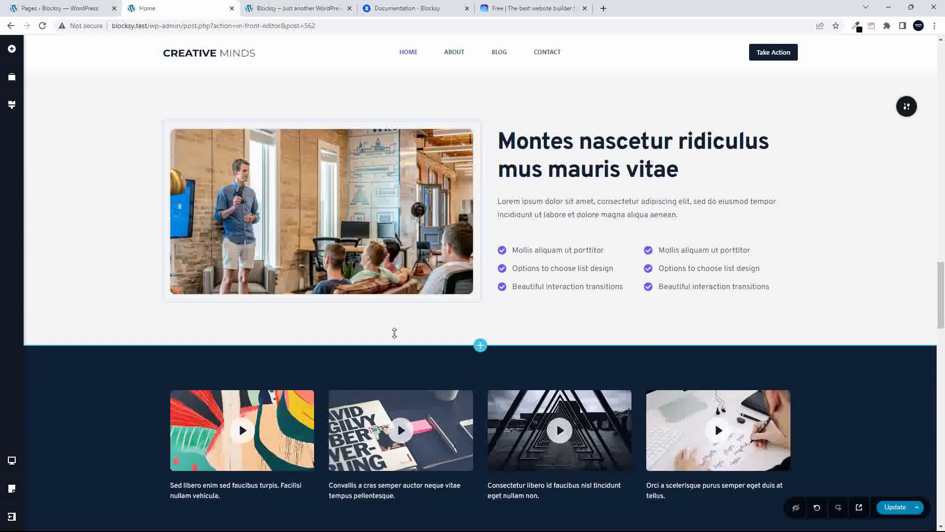
# Set the Montes column's background to a Wall Street map and delete the office photo
pyautogui.click(358, 228)
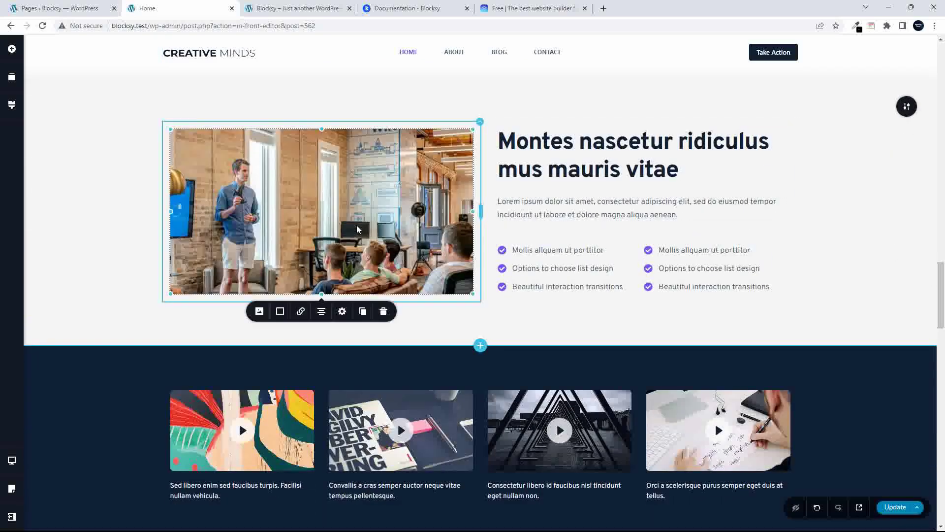
pyautogui.click(260, 311)
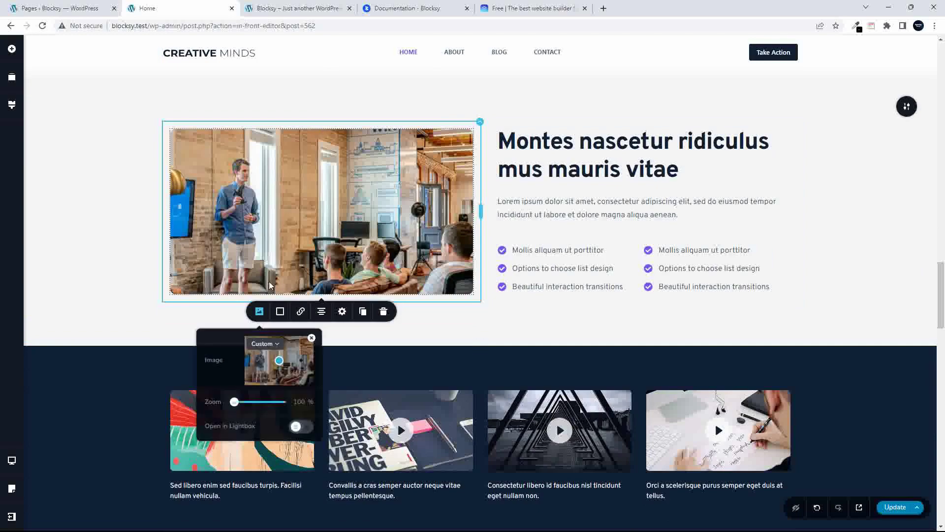
pyautogui.scroll(7, 405, 225)
pyautogui.scroll(-7, 405, 227)
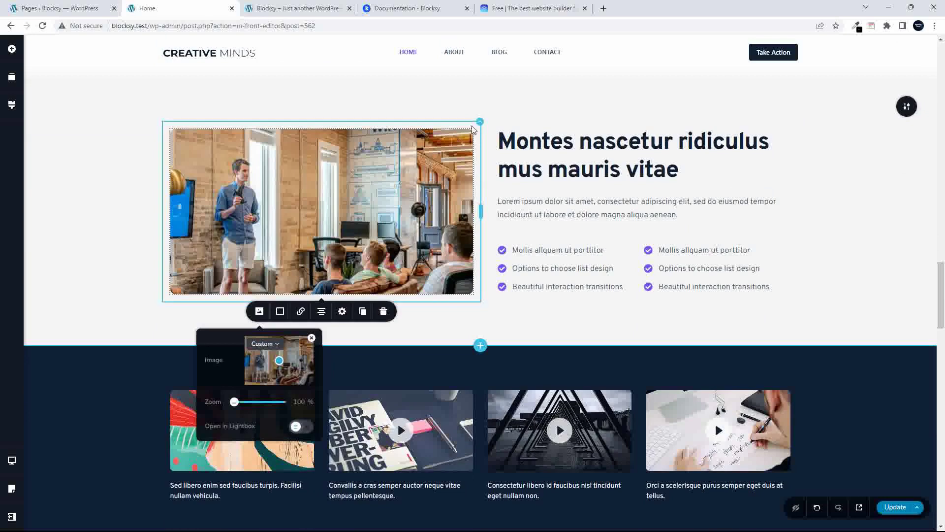
pyautogui.click(473, 132)
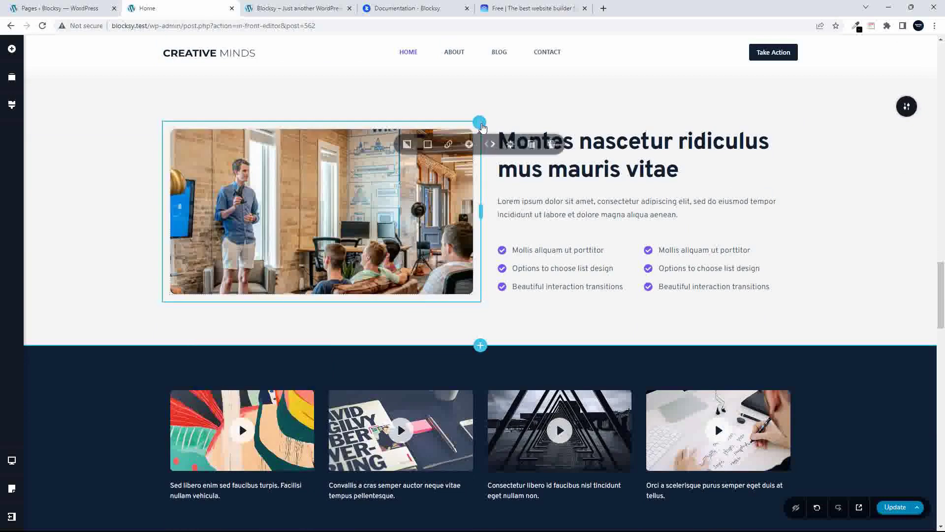
pyautogui.click(408, 147)
pyautogui.click(451, 179)
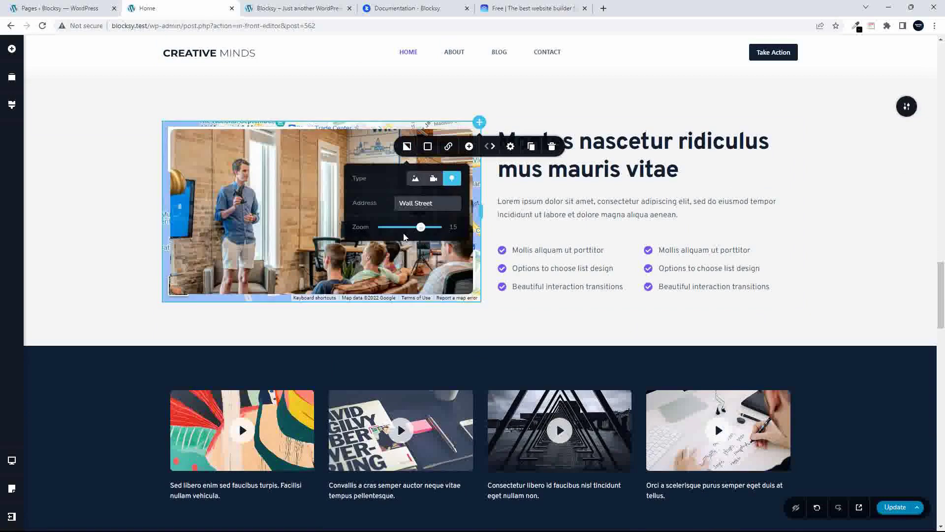
pyautogui.click(344, 258)
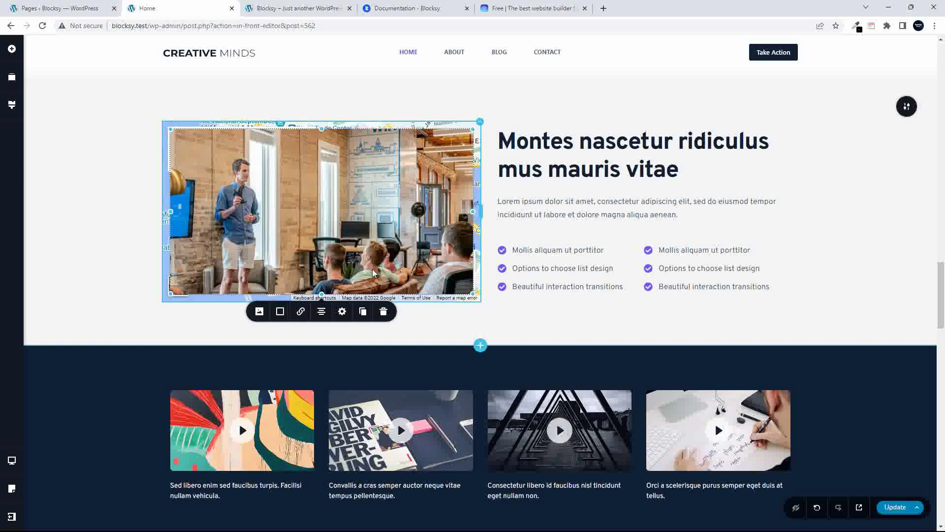
pyautogui.click(384, 313)
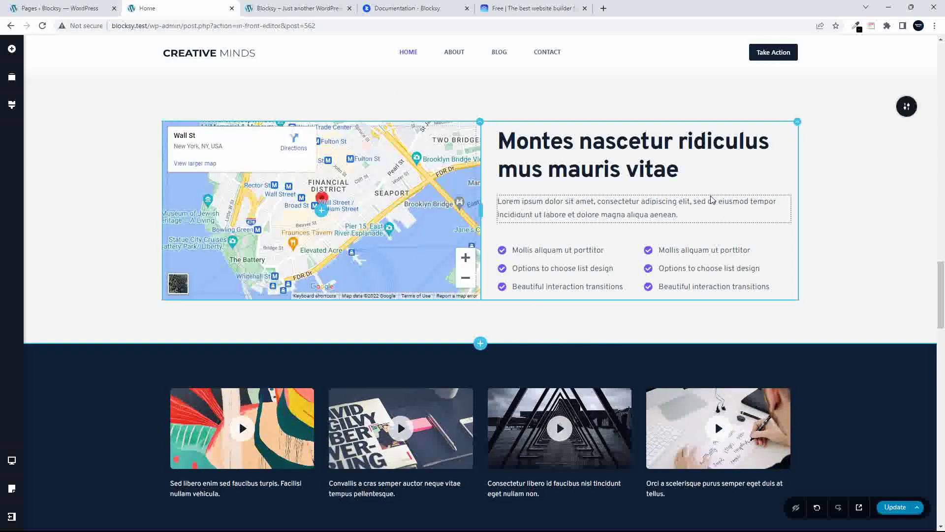
# Open the first video card's settings in the dark video grid, keeping YouTube as its source
pyautogui.scroll(5, 392, 224)
pyautogui.scroll(4, 391, 224)
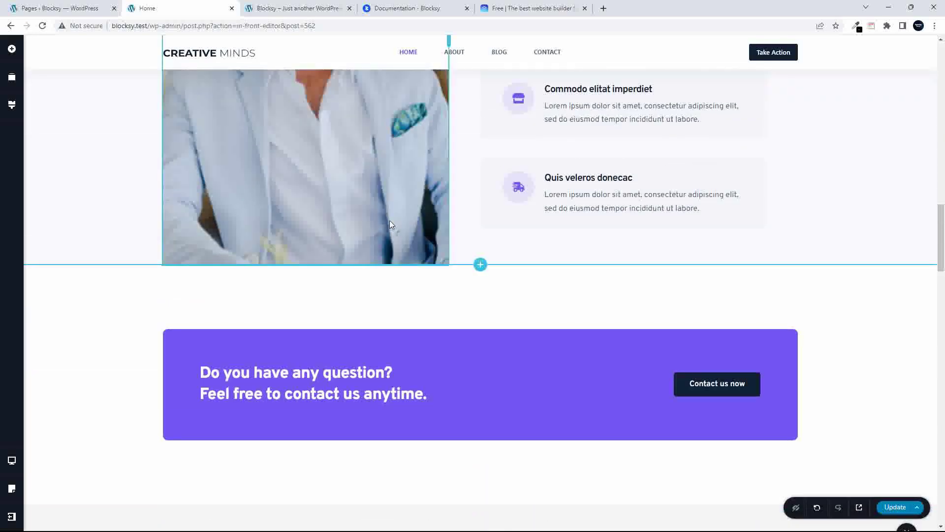
pyautogui.scroll(-17, 391, 224)
pyautogui.scroll(10, 391, 224)
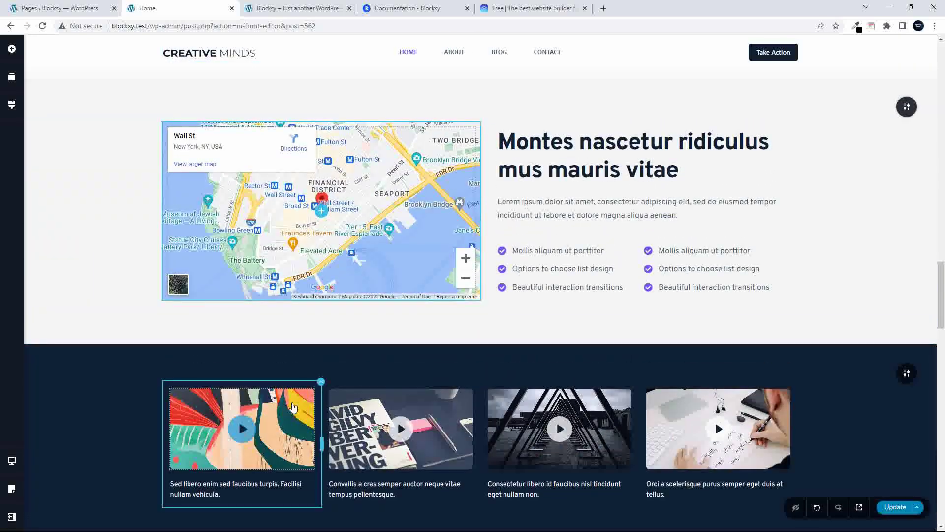
pyautogui.click(288, 405)
pyautogui.click(191, 372)
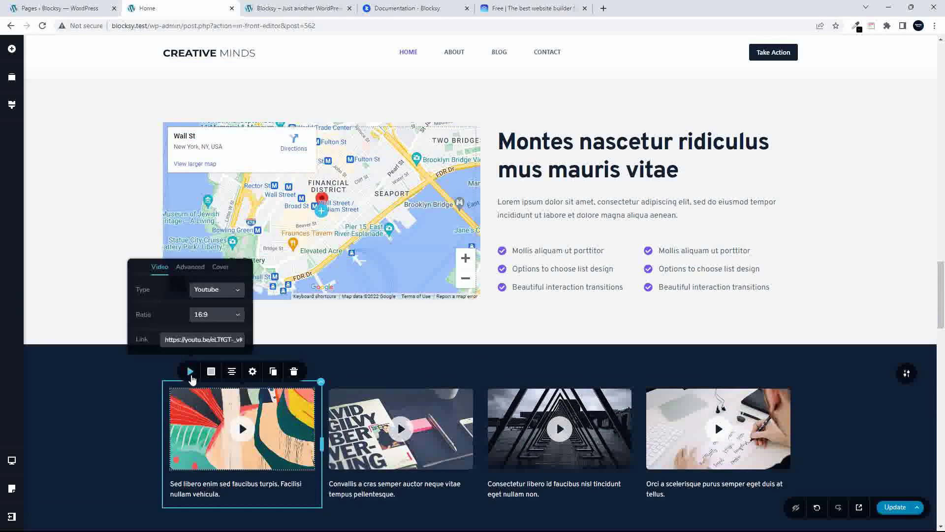
pyautogui.click(239, 294)
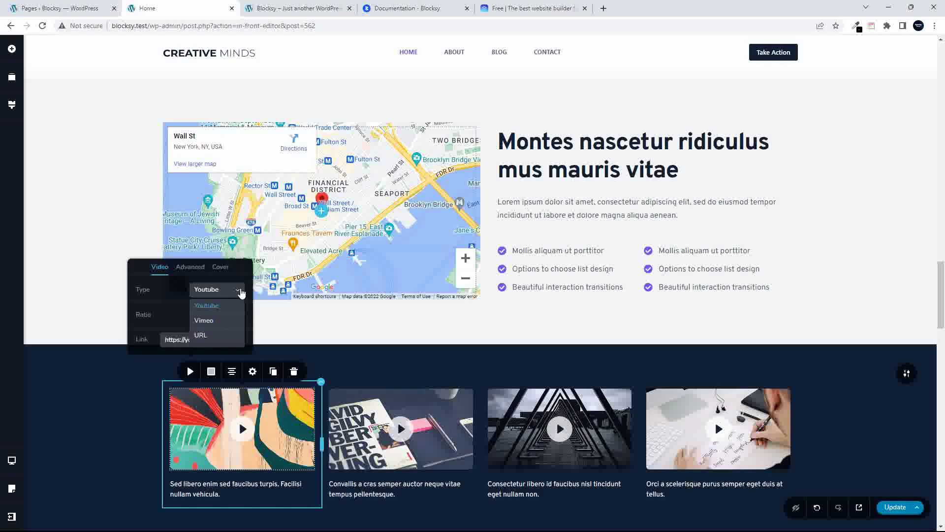
pyautogui.click(163, 304)
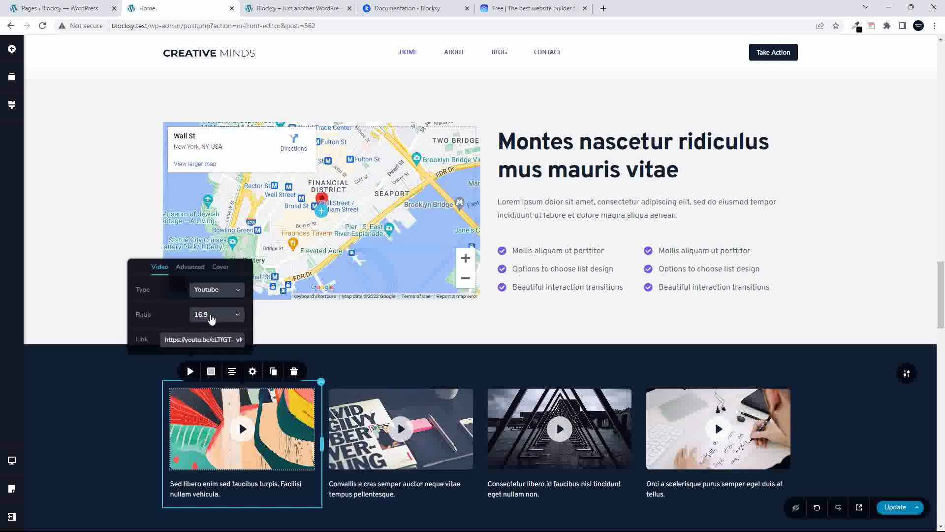
# Change the first video's aspect ratio to 16:9 to match the other videos
pyautogui.click(212, 319)
pyautogui.click(202, 364)
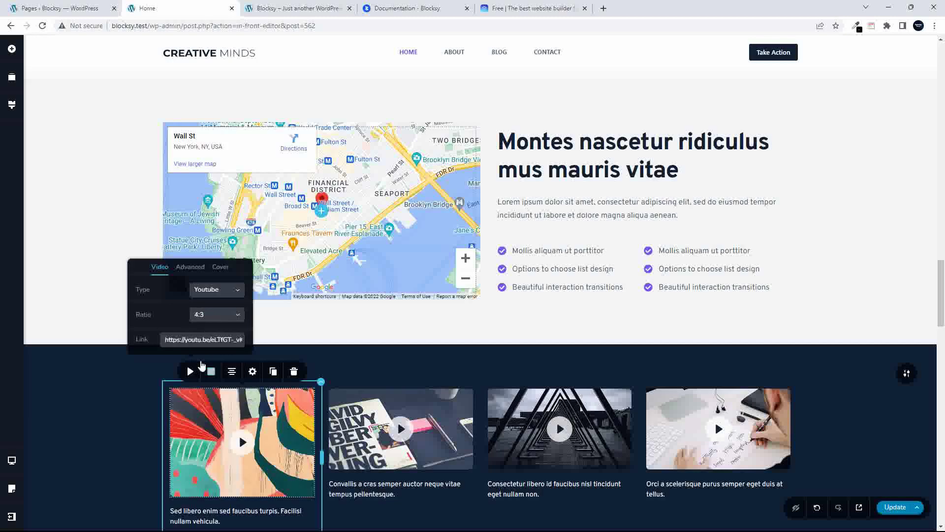
pyautogui.scroll(-5, 200, 364)
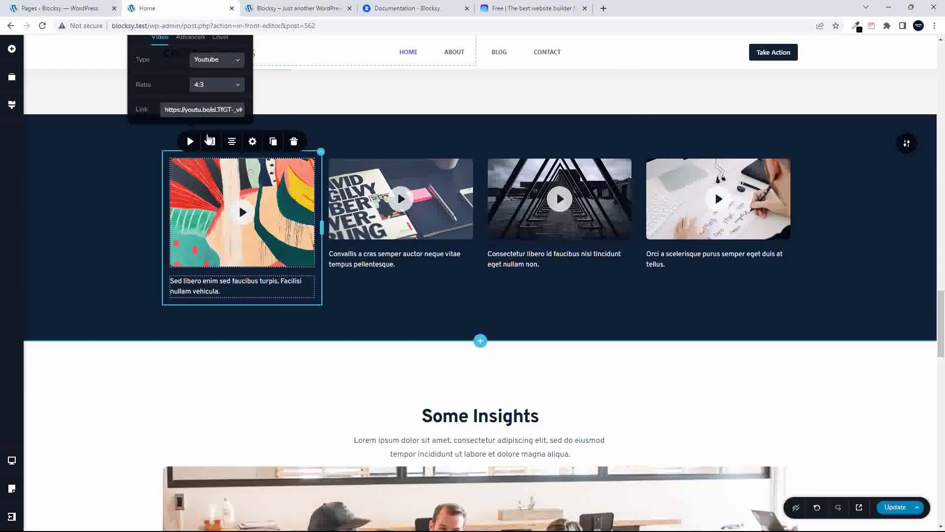
pyautogui.click(221, 92)
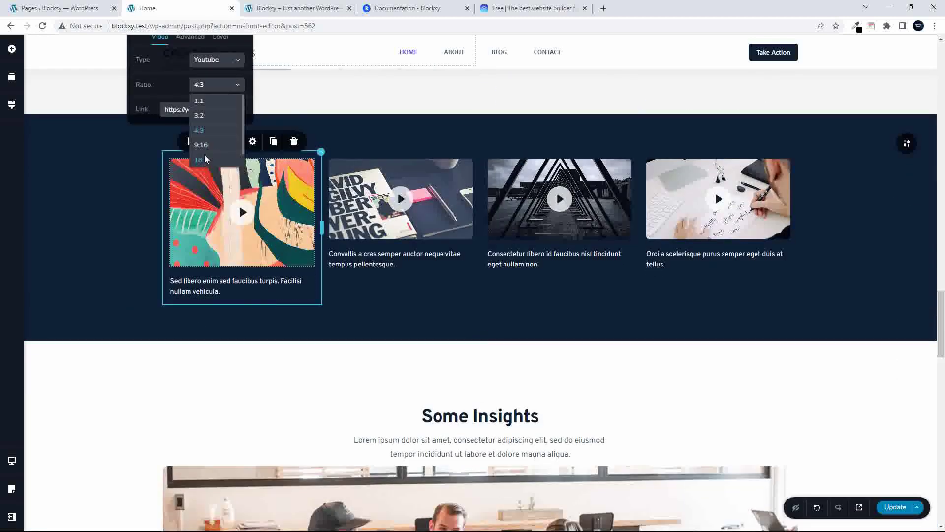
pyautogui.click(205, 159)
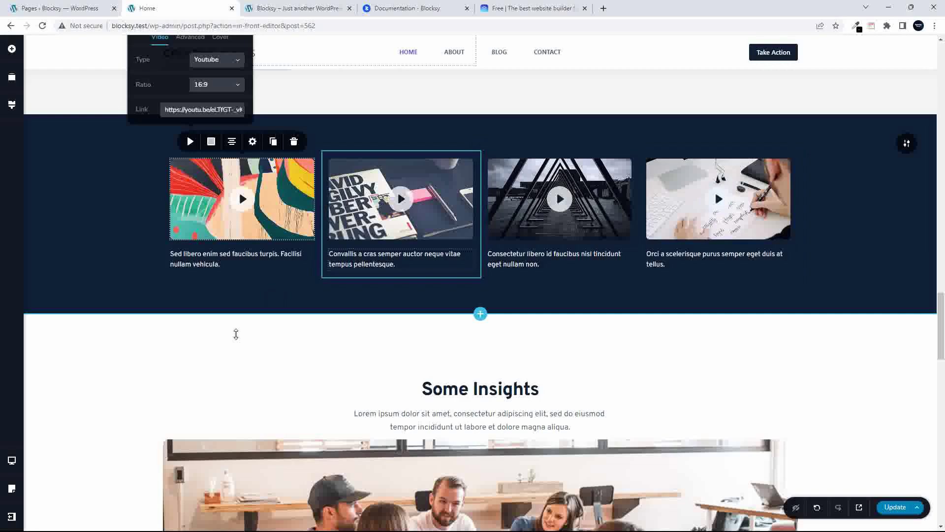
pyautogui.scroll(-10, 232, 340)
# Select the first testimonial's avatar and remove its current picture
pyautogui.scroll(6, 276, 325)
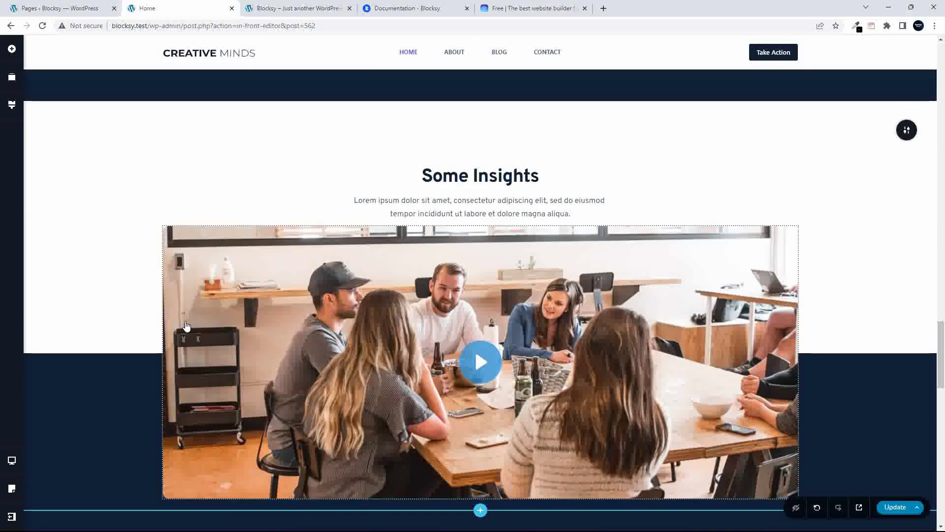
pyautogui.scroll(-9, 310, 319)
pyautogui.scroll(-9, 308, 318)
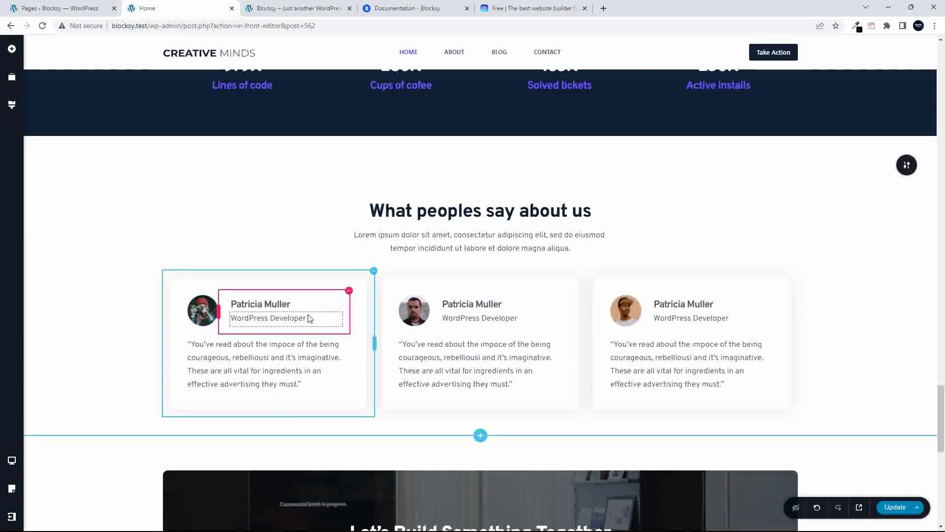
pyautogui.scroll(9, 308, 319)
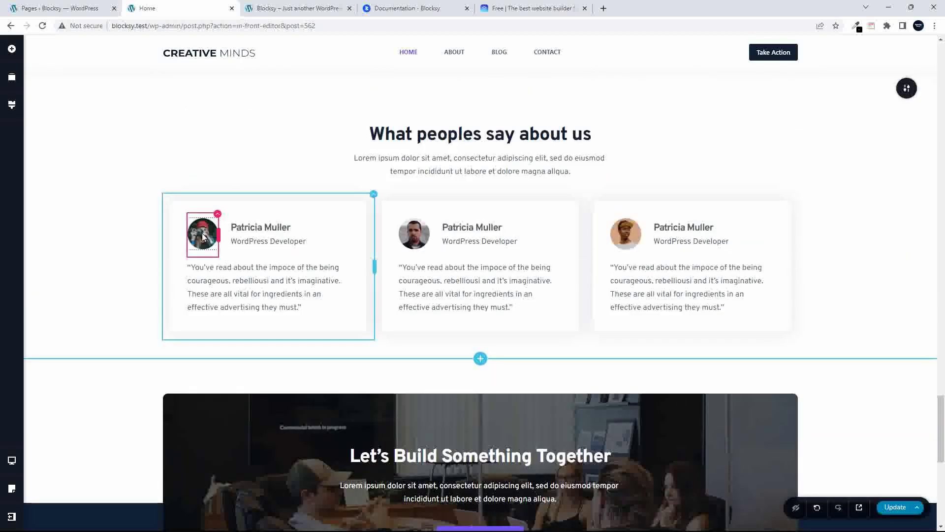
pyautogui.click(203, 236)
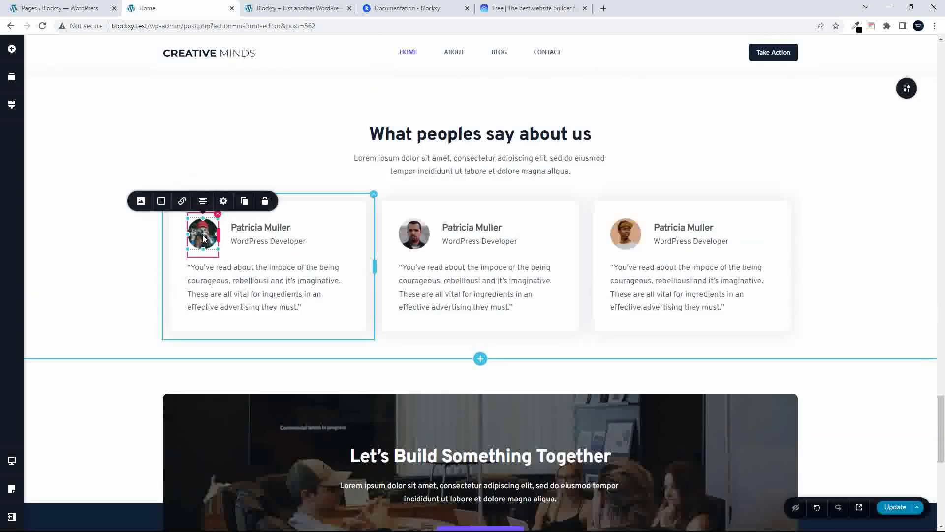
pyautogui.click(141, 201)
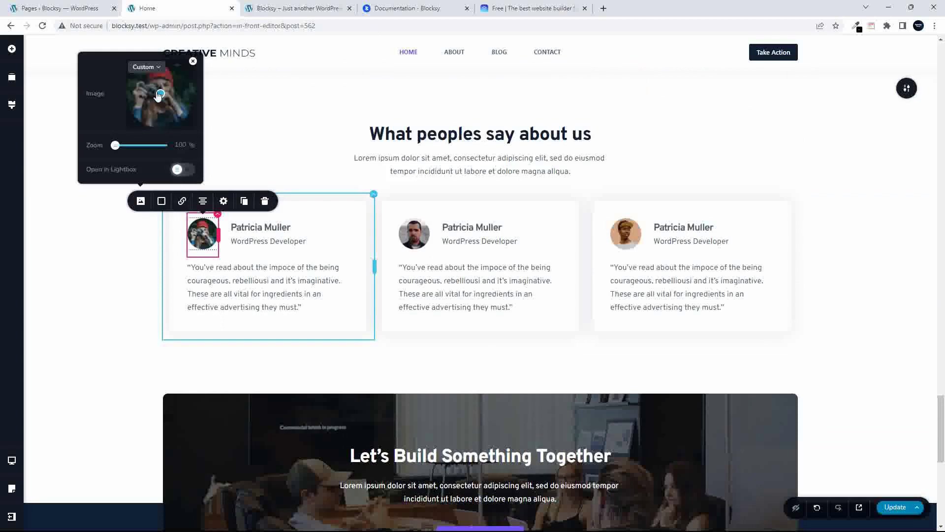
pyautogui.click(193, 62)
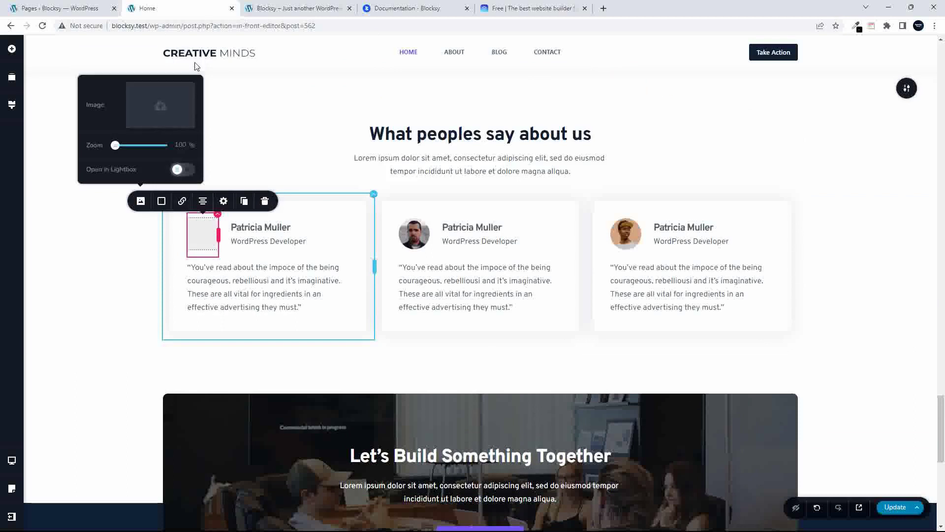
# Set the woman-in-orange photo from the Media Library as the avatar, focal point moved up
pyautogui.click(163, 111)
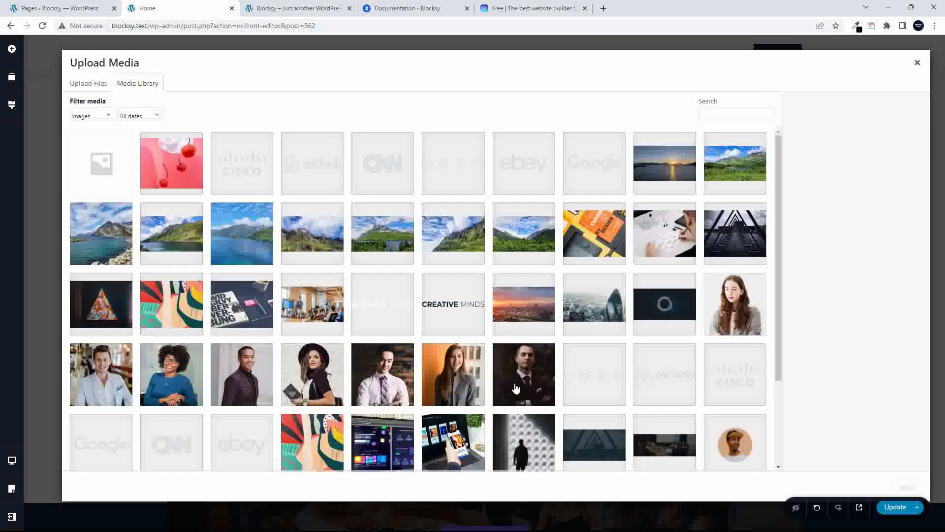
pyautogui.click(472, 372)
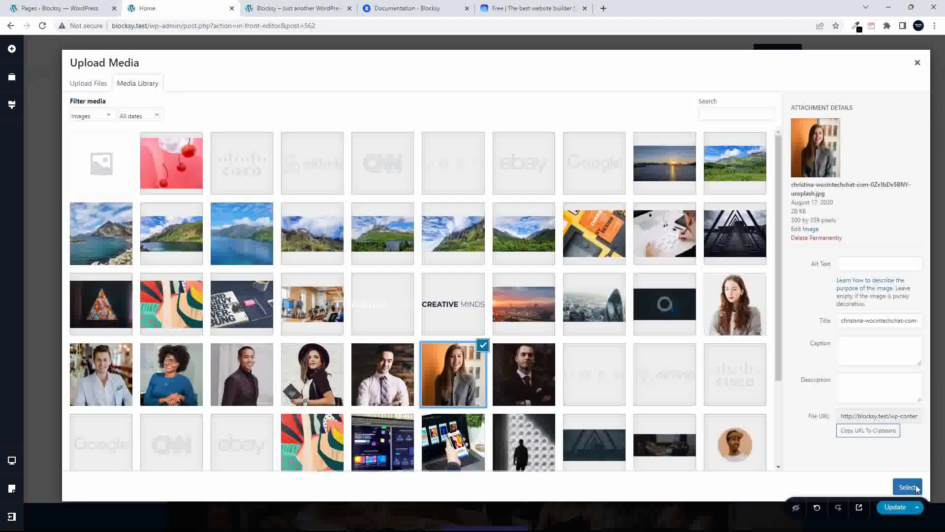
pyautogui.click(908, 487)
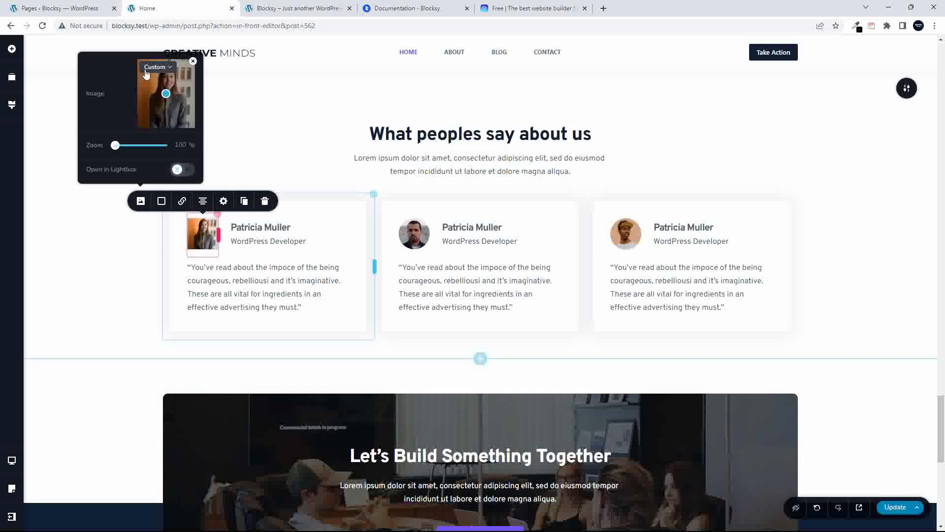
pyautogui.moveTo(166, 95); pyautogui.dragTo(170, 77)
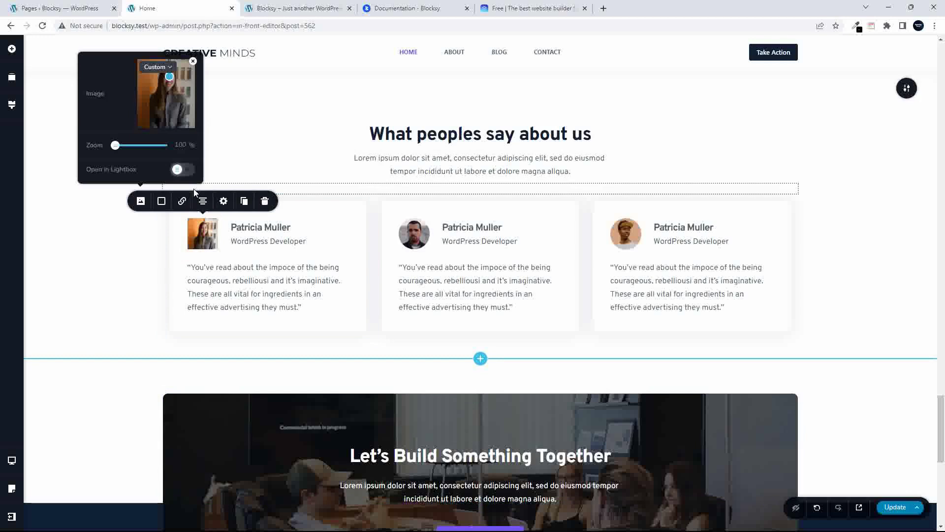
pyautogui.click(161, 202)
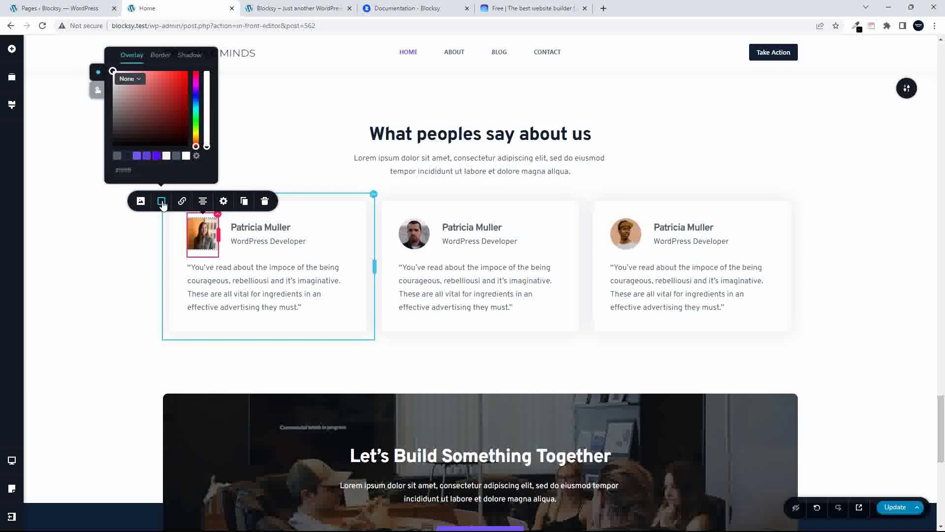
pyautogui.click(161, 55)
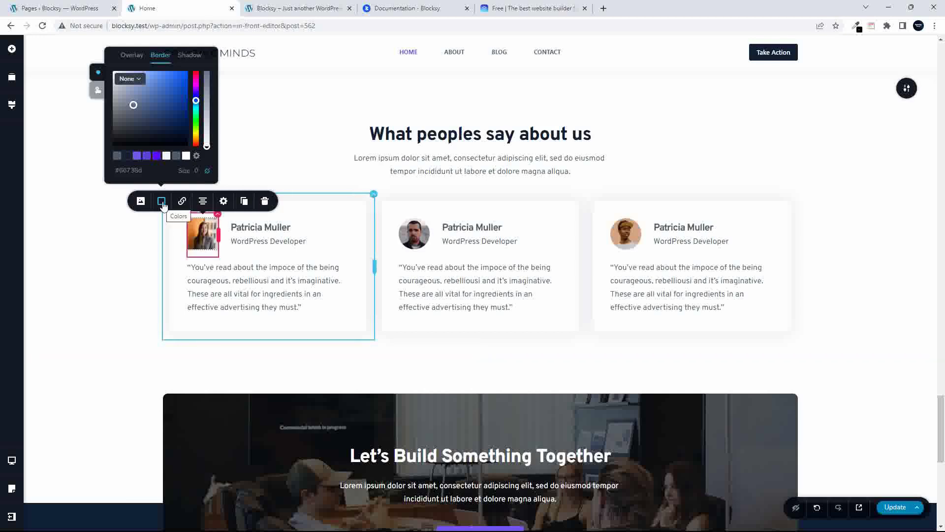
pyautogui.click(416, 236)
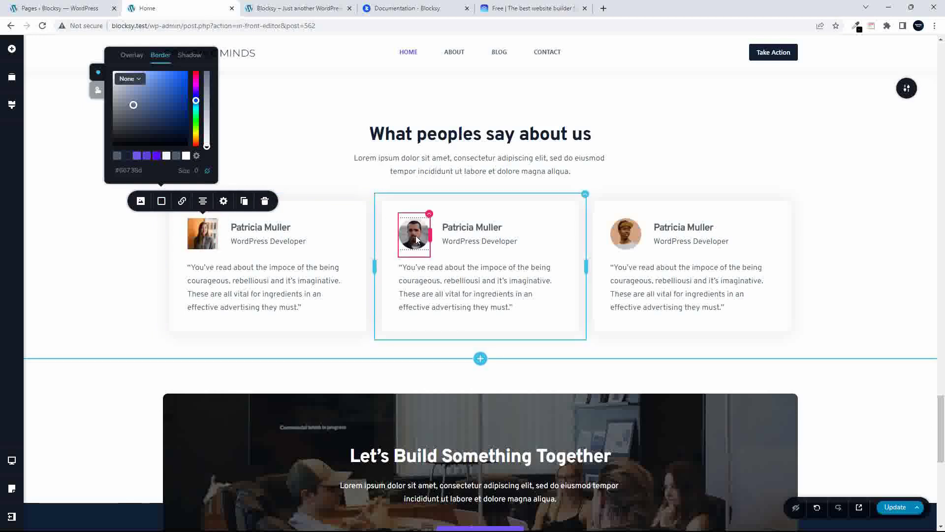
pyautogui.click(203, 233)
pyautogui.click(97, 94)
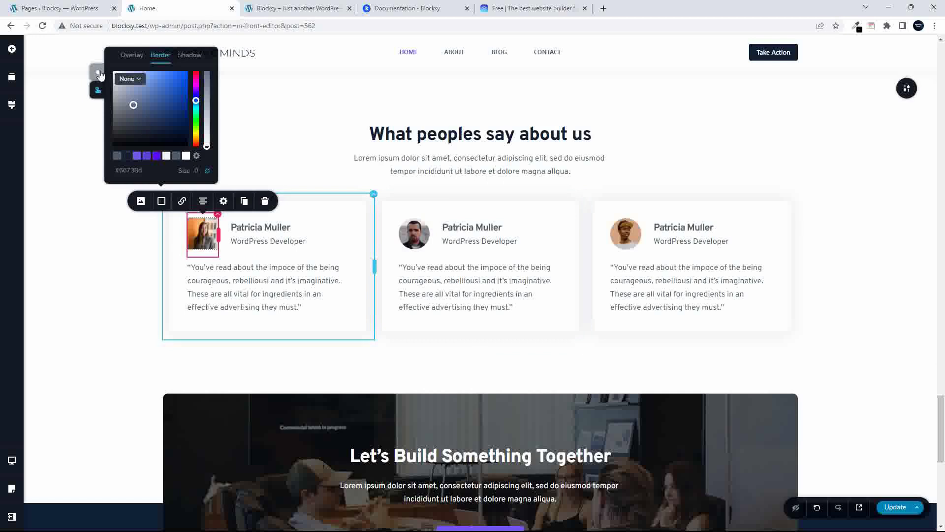
pyautogui.click(98, 73)
pyautogui.click(95, 266)
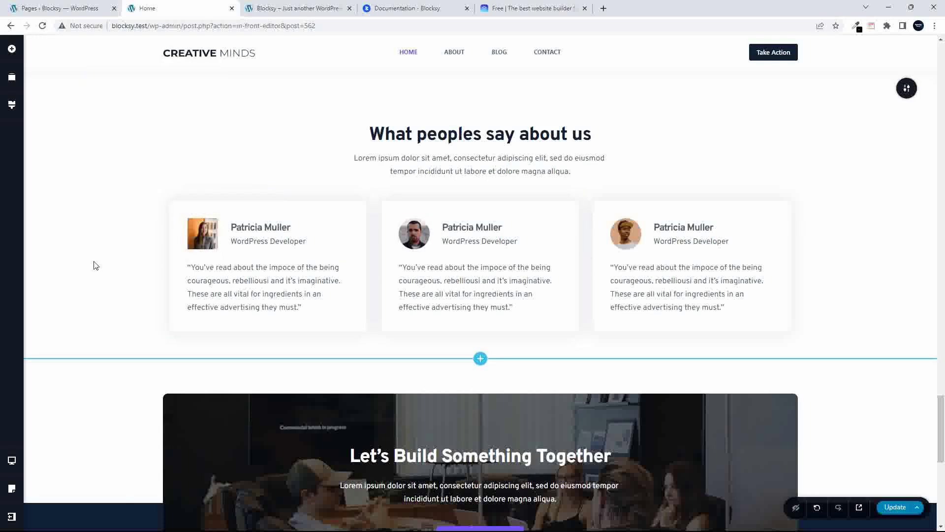
pyautogui.click(205, 235)
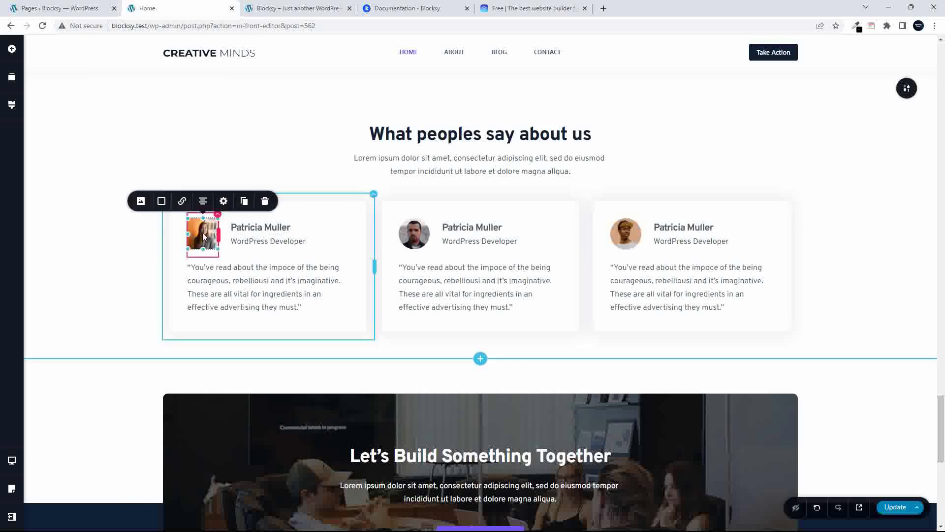
pyautogui.click(423, 235)
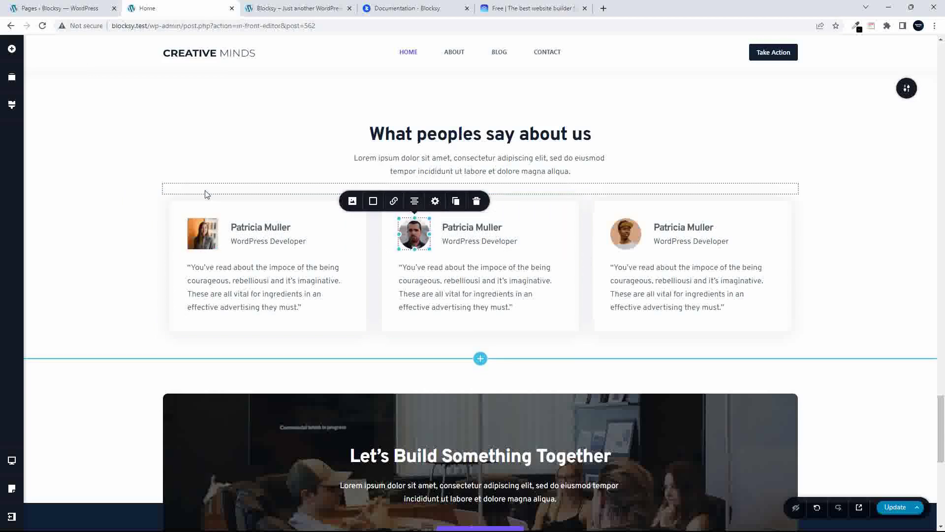
pyautogui.click(273, 244)
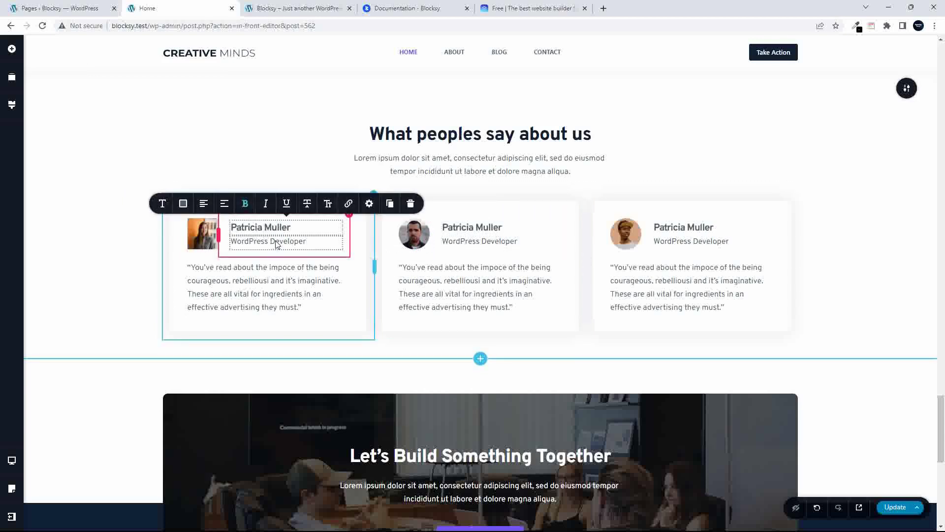
pyautogui.doubleClick(276, 241)
pyautogui.doubleClick(255, 295)
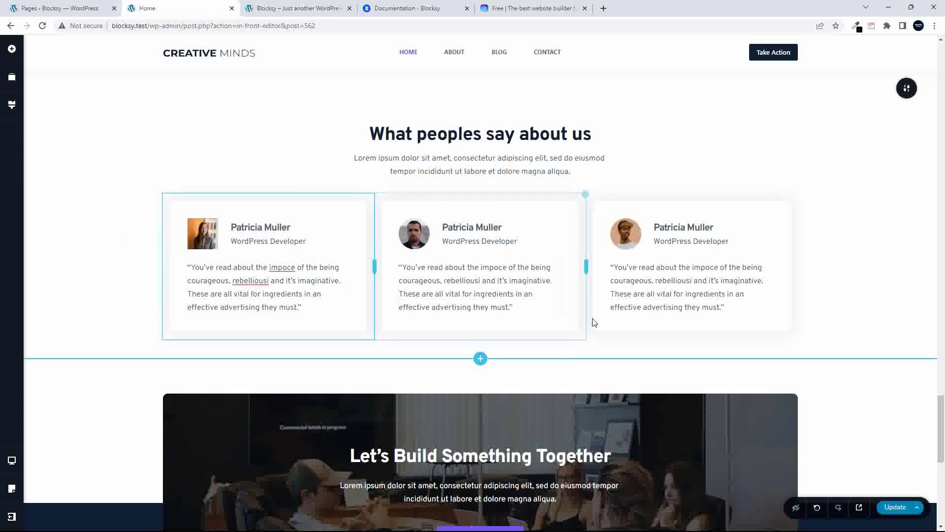
# Scroll the editor to the top and switch to the 'Blocksy – Just another WordPress' live site tab
pyautogui.scroll(-10, 556, 333)
pyautogui.scroll(15, 555, 332)
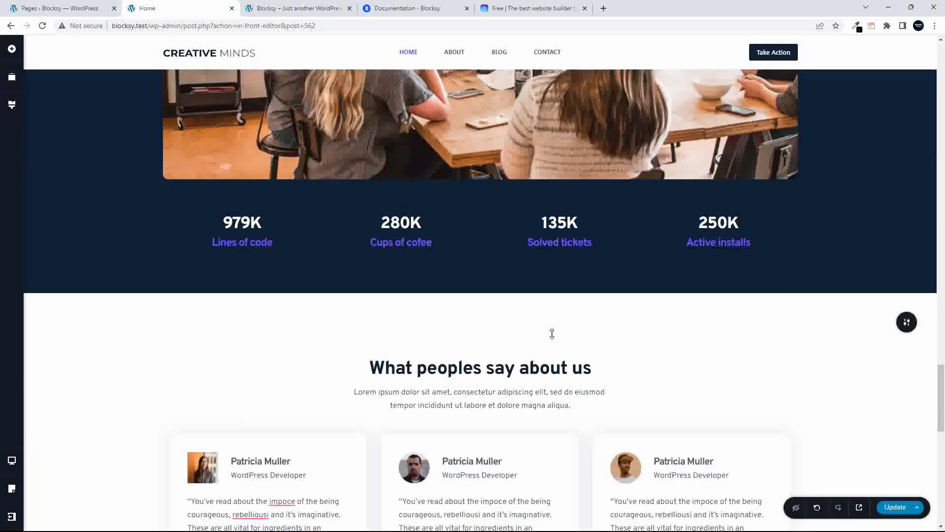
pyautogui.scroll(6, 551, 340)
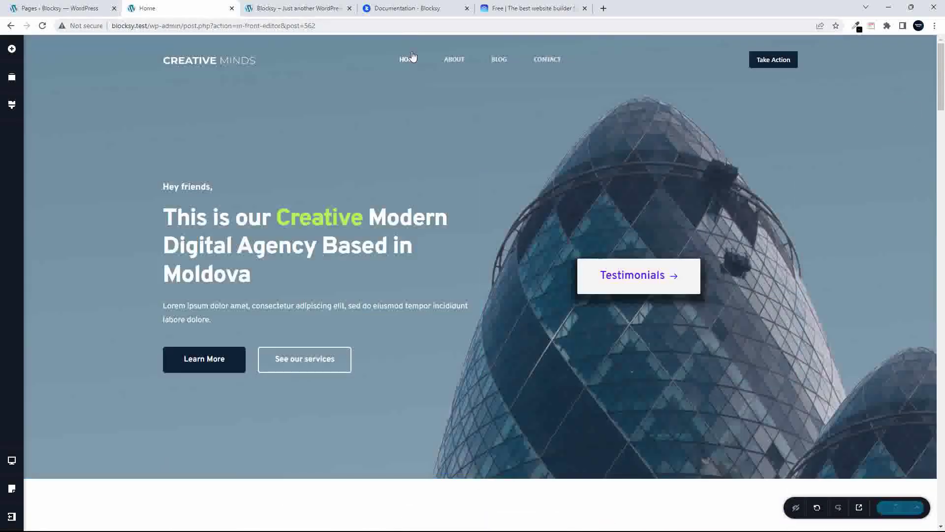
pyautogui.click(298, 9)
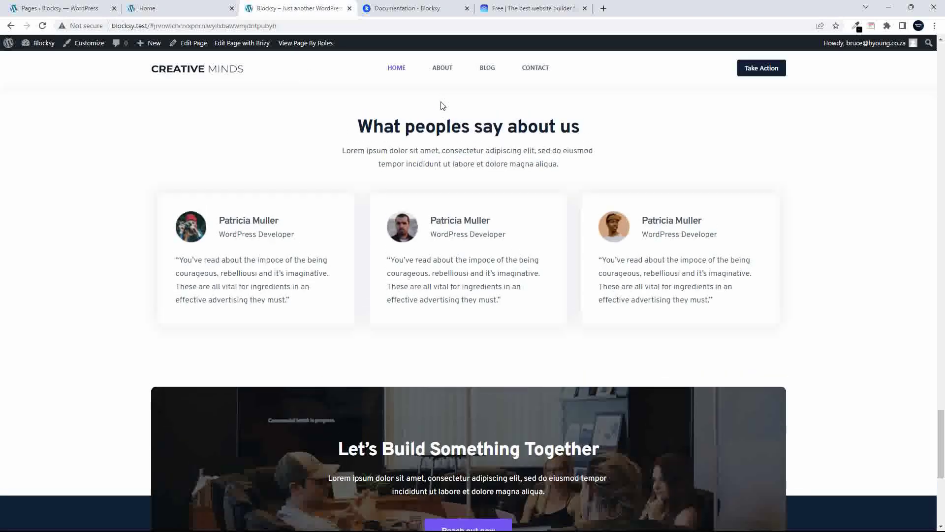
# Go to the live site's Blog page and launch the Customizer from the admin bar
pyautogui.scroll(5, 441, 103)
pyautogui.click(485, 71)
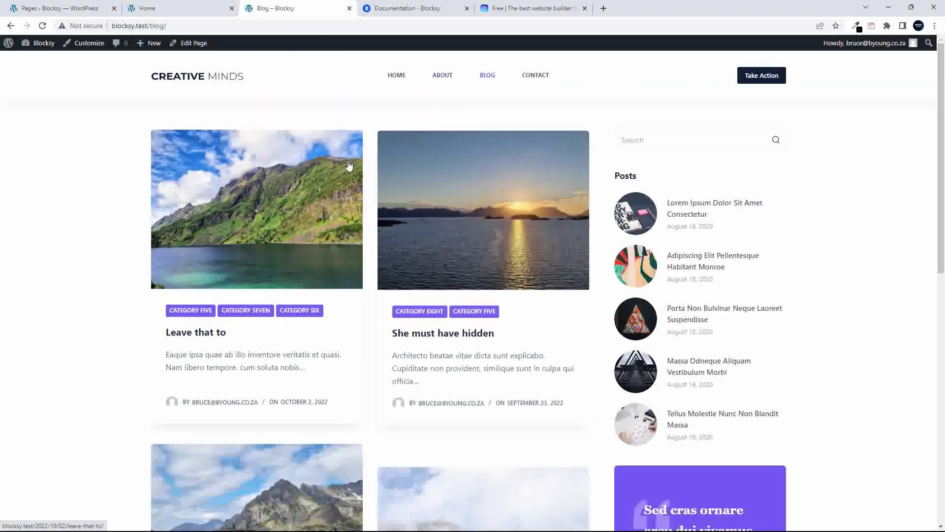
pyautogui.scroll(-10, 351, 192)
pyautogui.scroll(10, 347, 192)
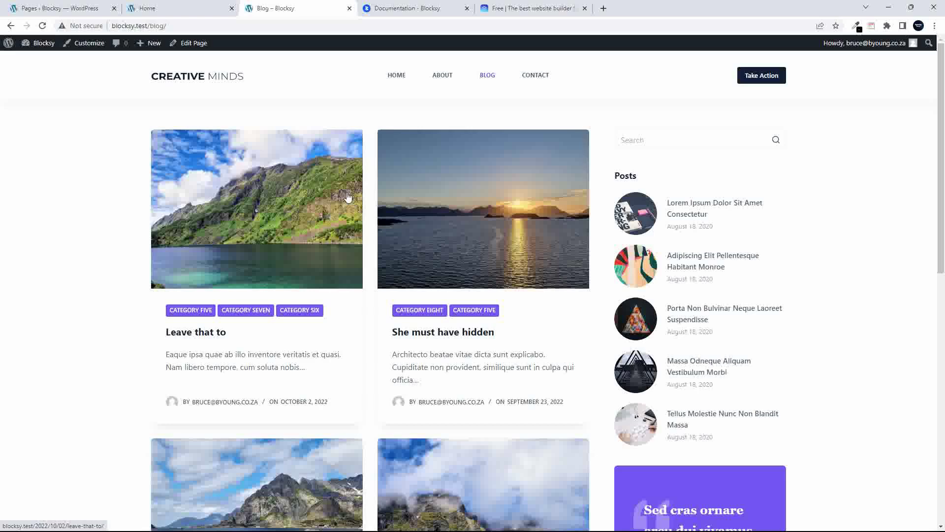
pyautogui.click(91, 45)
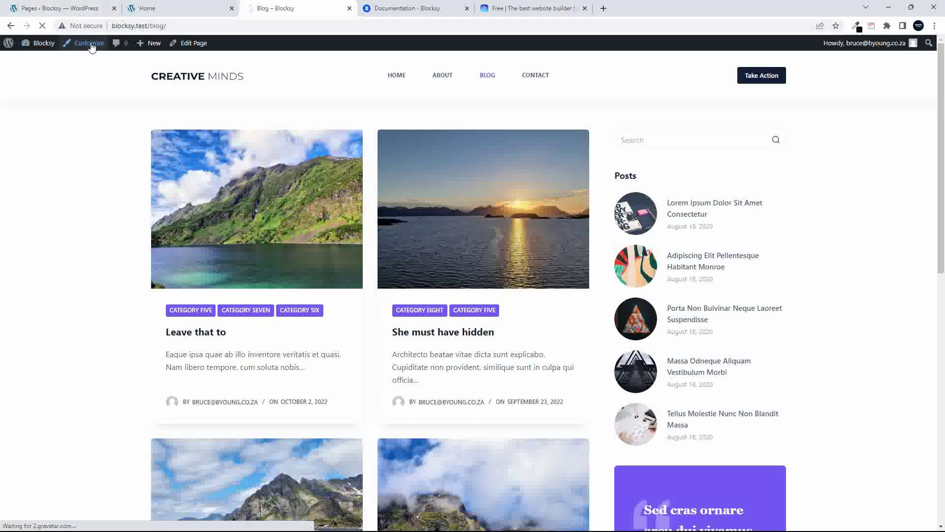
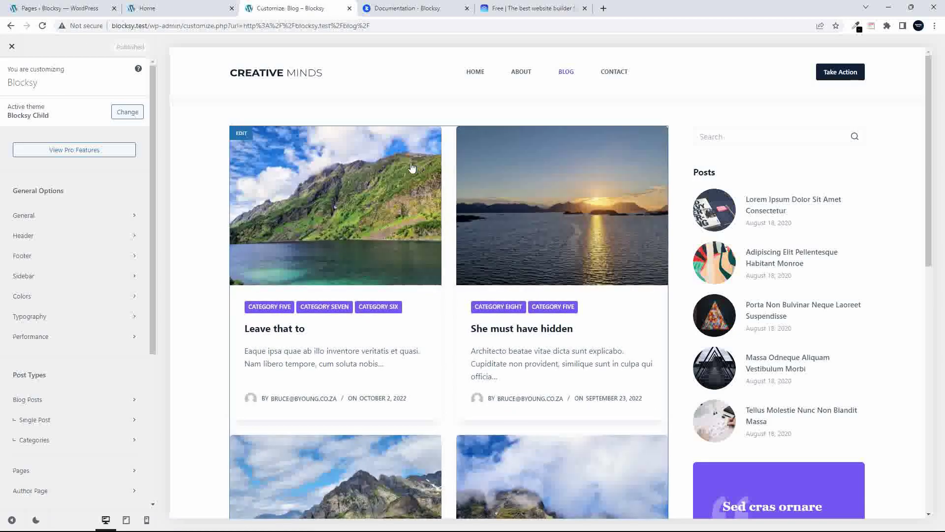
# Change the Blog Posts structure to Simple, so posts list as image-left entries
pyautogui.scroll(-10, 401, 210)
pyautogui.scroll(10, 402, 209)
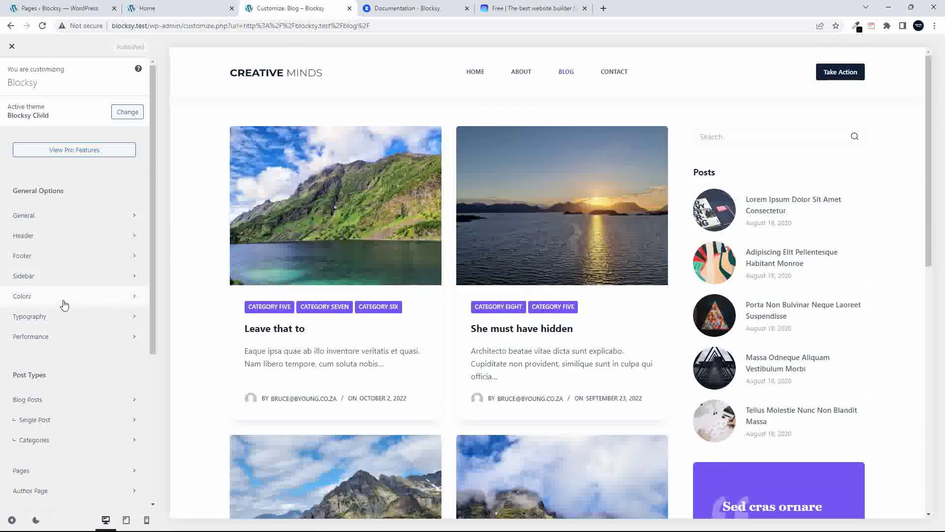
pyautogui.scroll(-5, 64, 305)
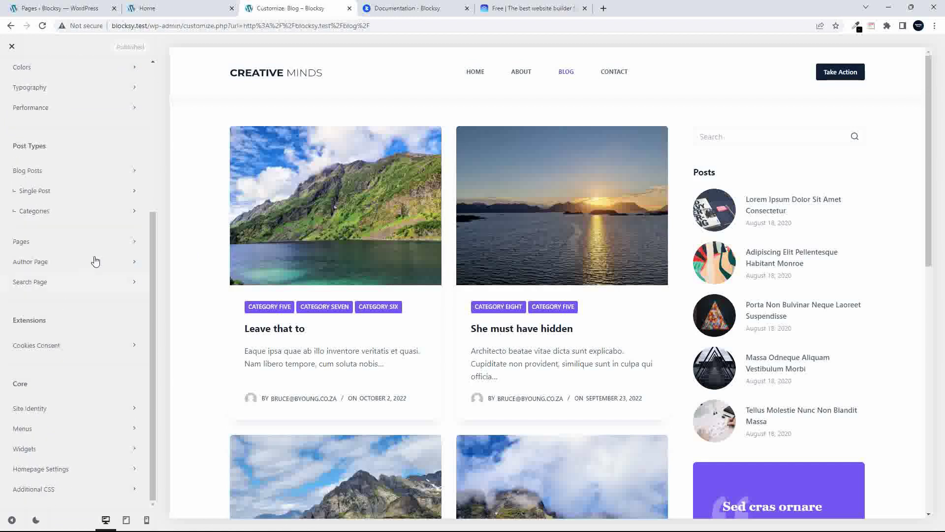
pyautogui.click(35, 173)
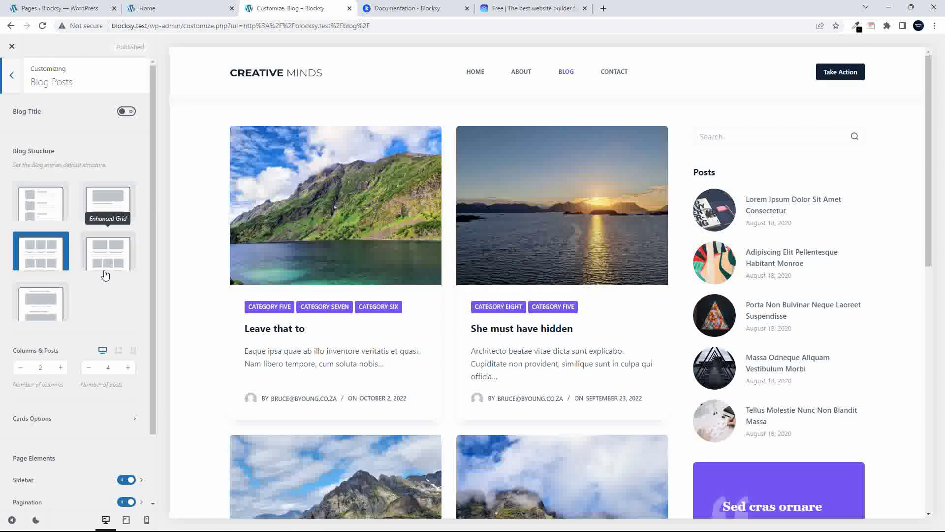
pyautogui.scroll(-9, 422, 317)
pyautogui.scroll(9, 422, 317)
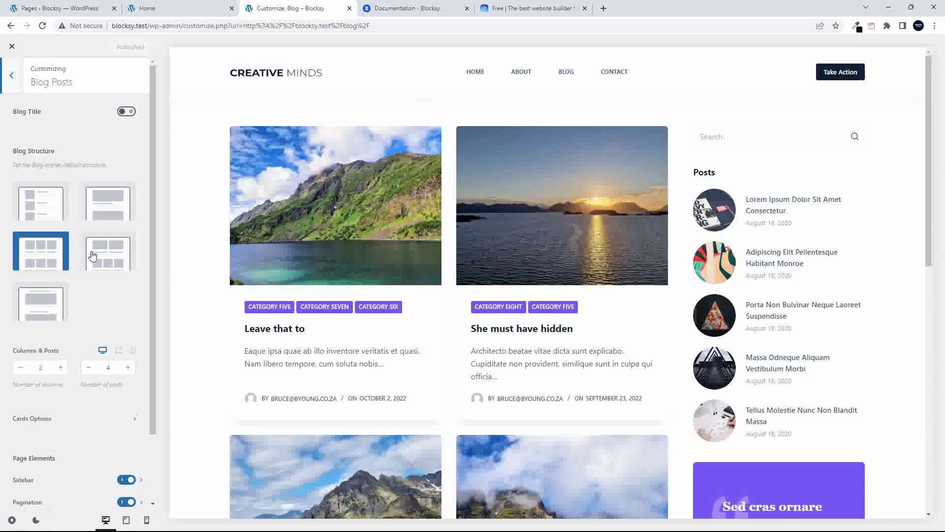
pyautogui.click(32, 203)
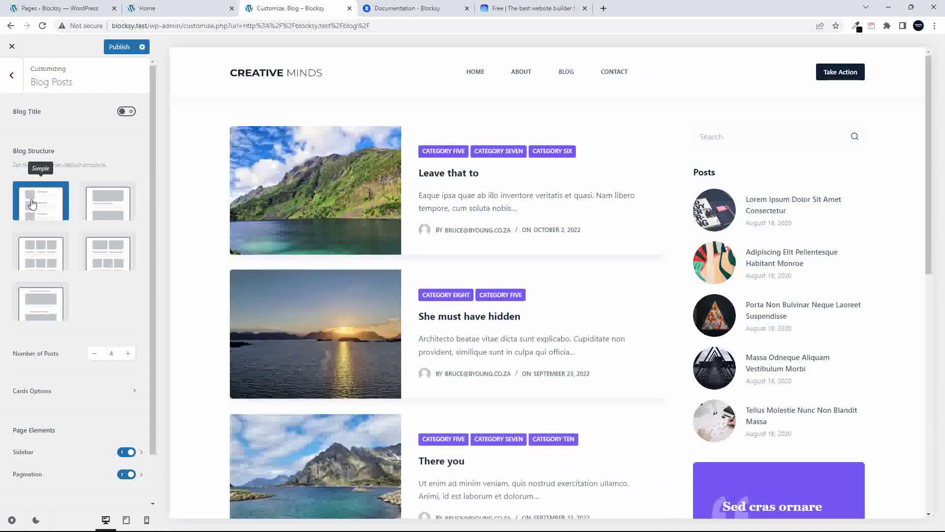
pyautogui.scroll(-7, 355, 217)
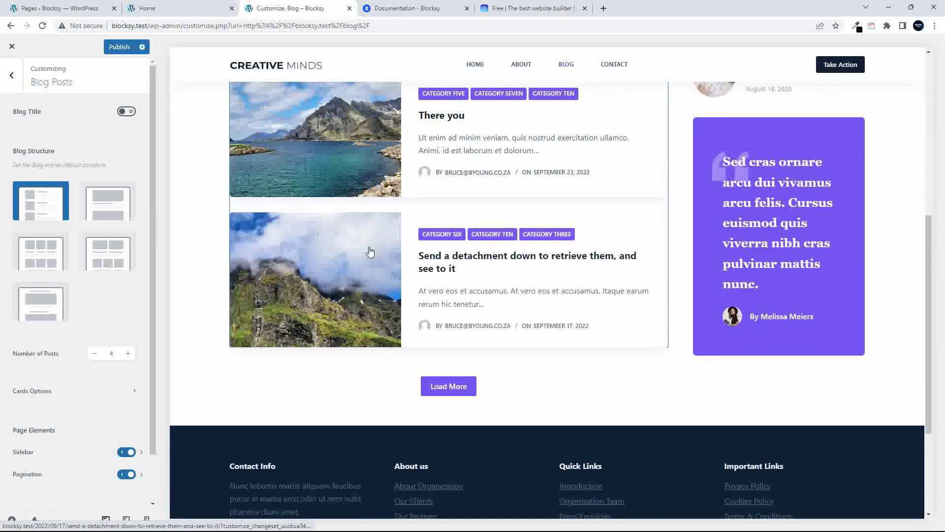
pyautogui.scroll(4, 369, 253)
pyautogui.scroll(3, 370, 252)
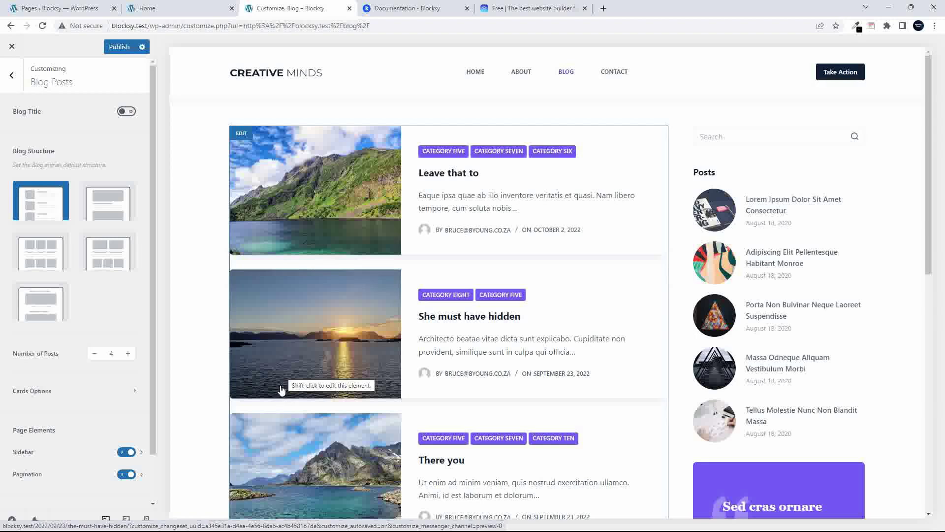
# Set the Categories archive structure to Enhanced Grid
pyautogui.click(9, 79)
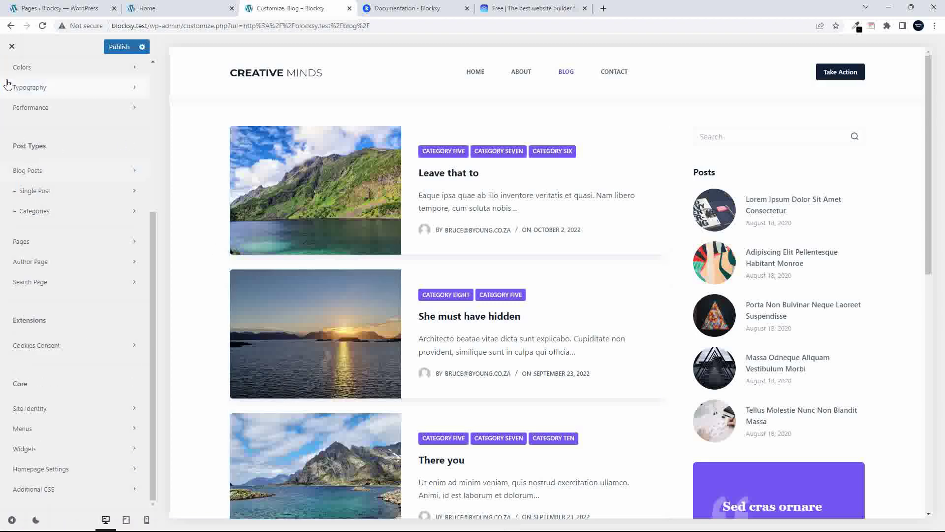
pyautogui.click(41, 213)
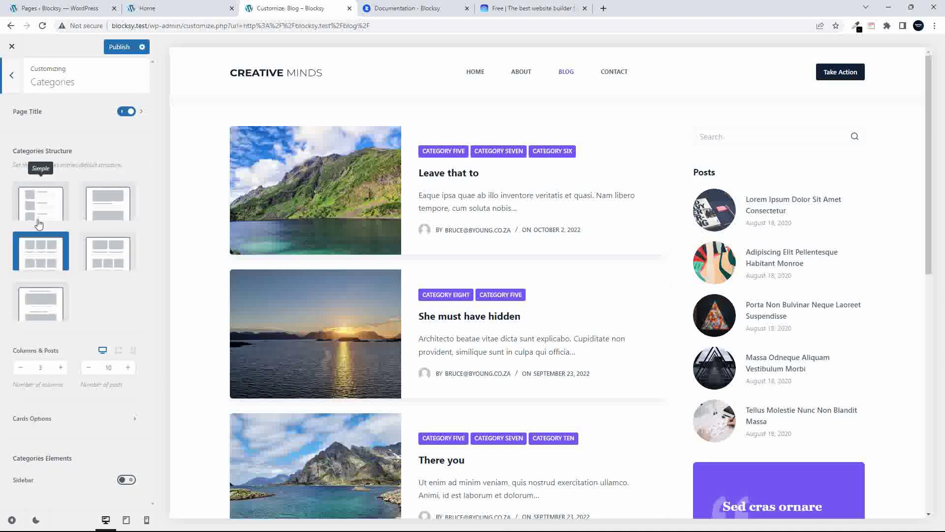
pyautogui.click(108, 260)
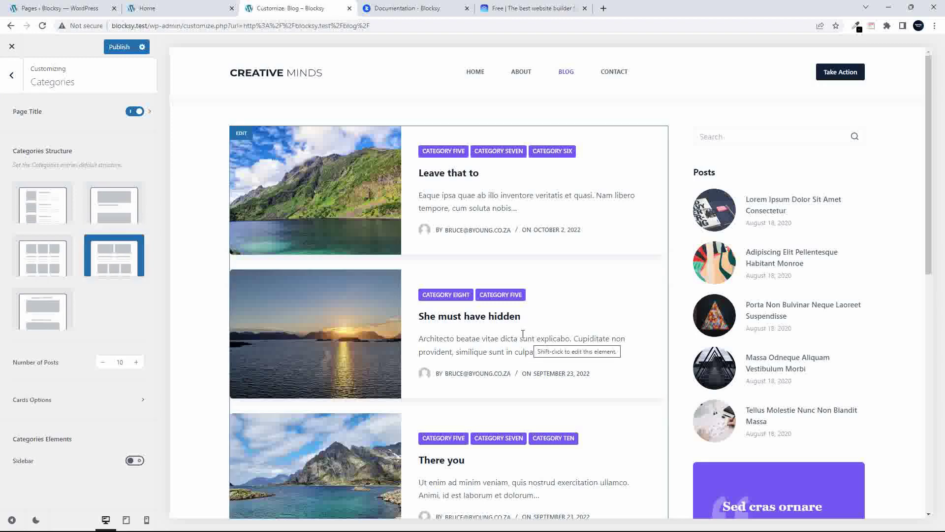
# Preview the Category Seven archive, then the Category Five archive
pyautogui.click(498, 152)
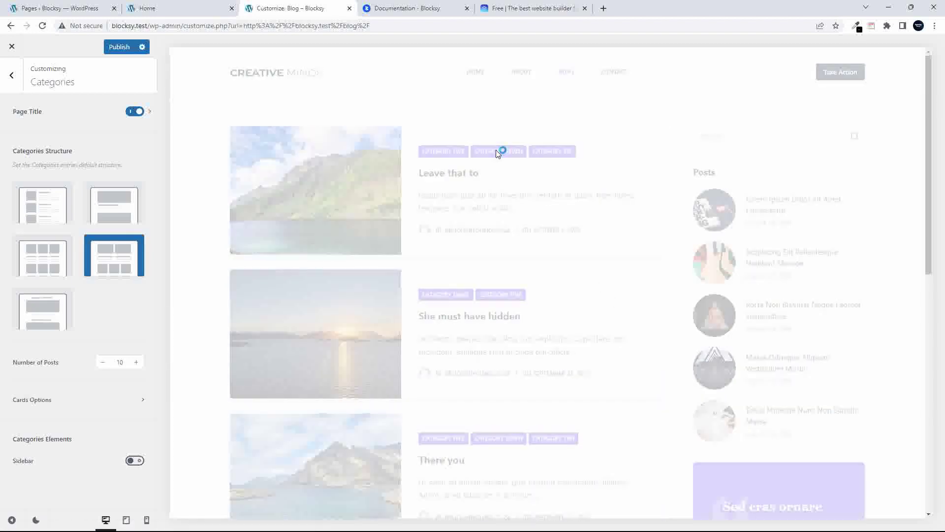
pyautogui.scroll(-2, 665, 329)
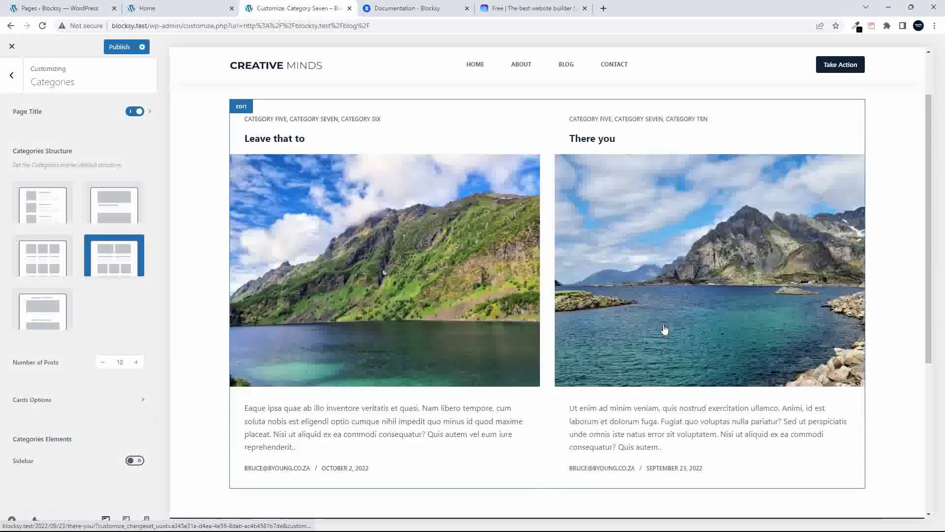
pyautogui.scroll(-5, 665, 329)
pyautogui.scroll(7, 600, 315)
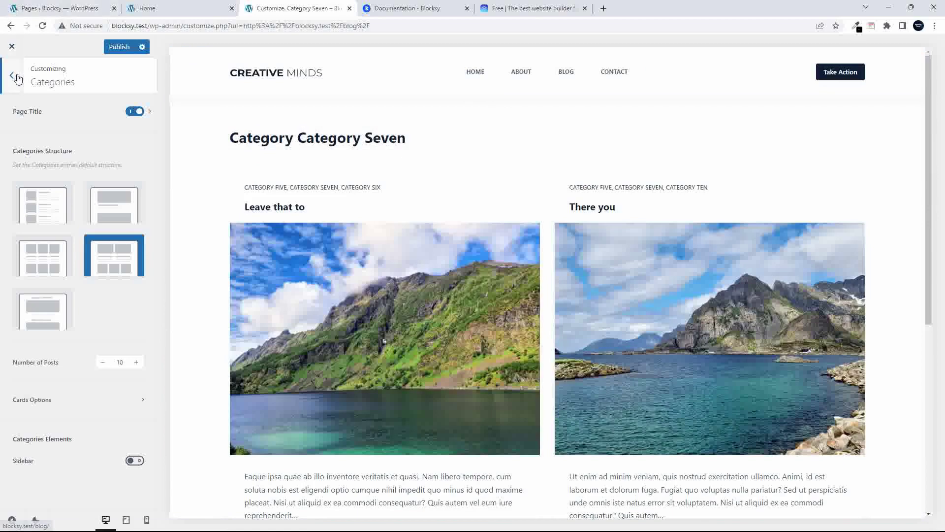
pyautogui.click(567, 72)
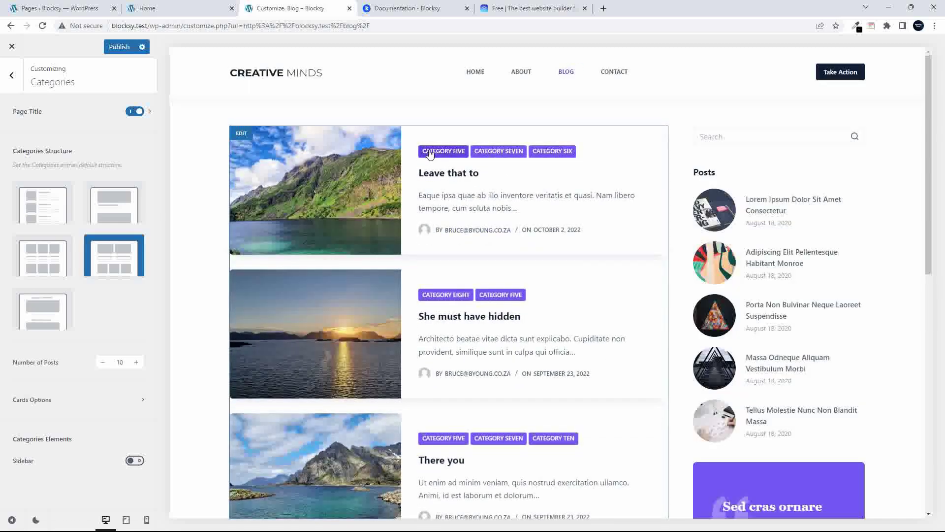
pyautogui.click(429, 152)
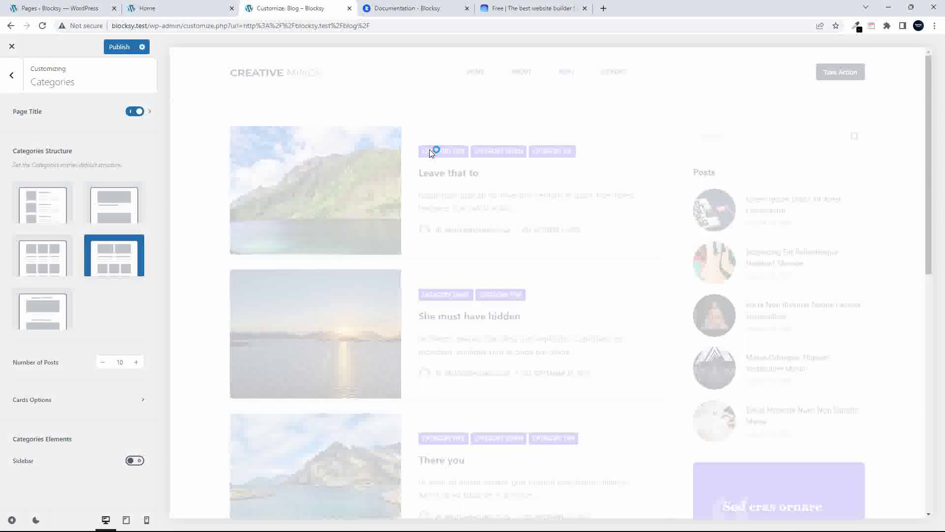
pyautogui.scroll(-7, 454, 249)
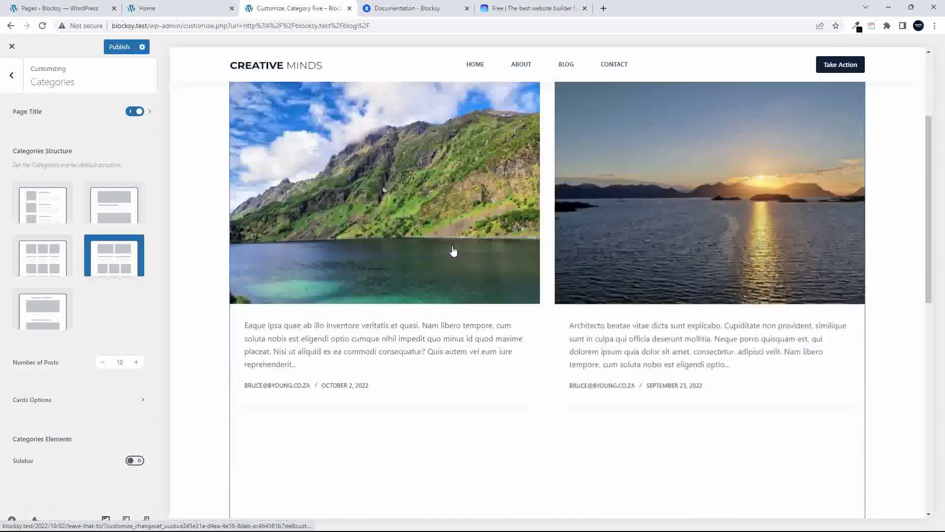
pyautogui.scroll(-3, 453, 249)
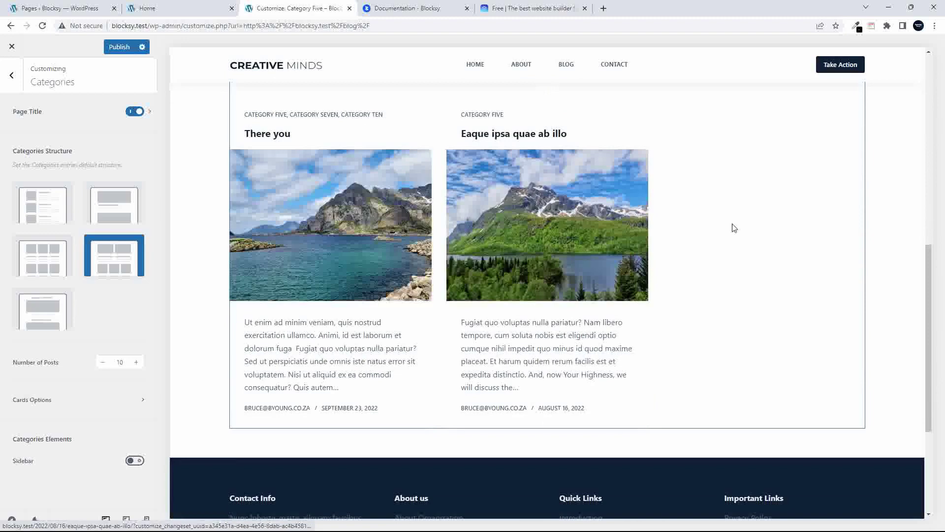
pyautogui.scroll(2, 772, 236)
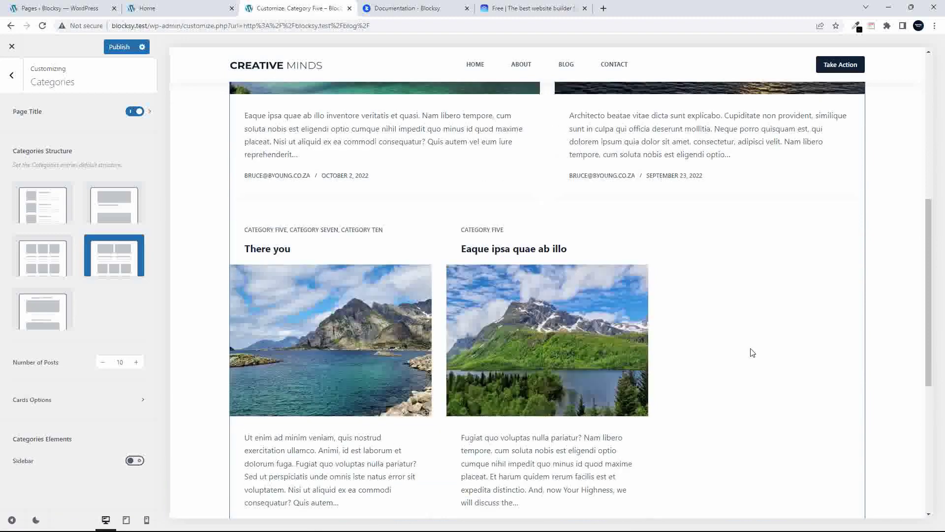
pyautogui.scroll(8, 753, 352)
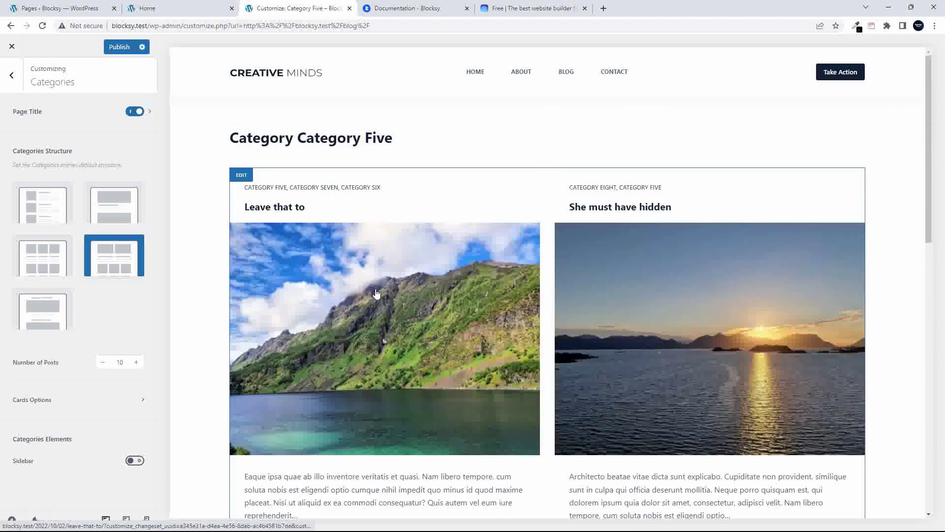
pyautogui.scroll(-11, 414, 296)
pyautogui.scroll(10, 411, 298)
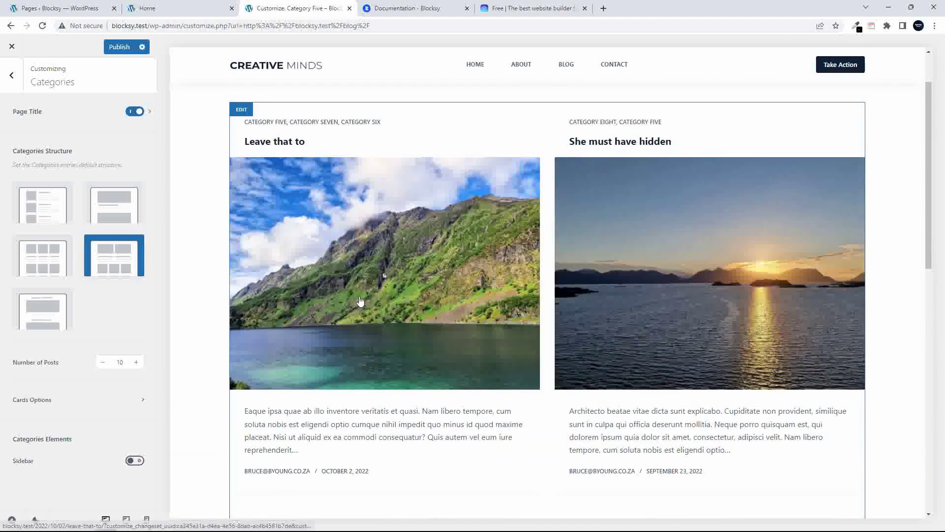
# Try the Classic and Grid category structures, then go back to Enhanced Grid
pyautogui.click(115, 216)
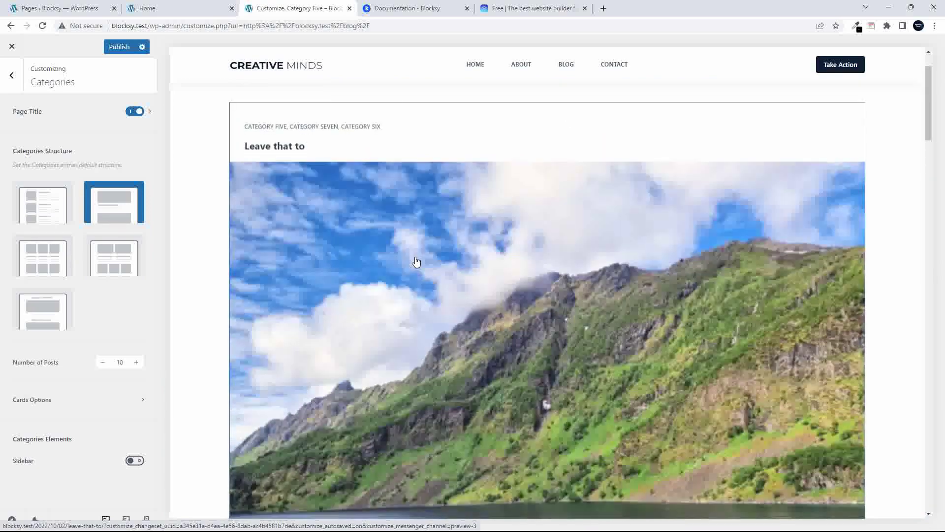
pyautogui.scroll(-15, 416, 261)
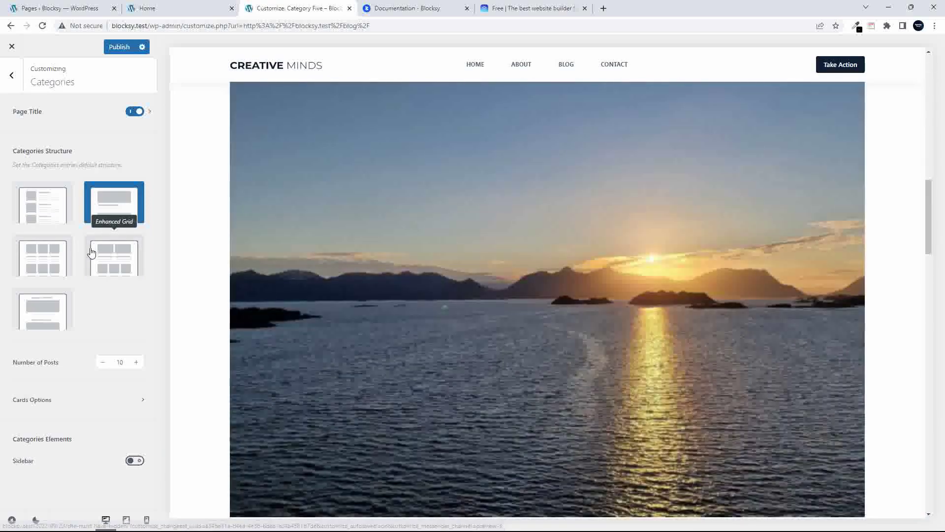
pyautogui.click(50, 267)
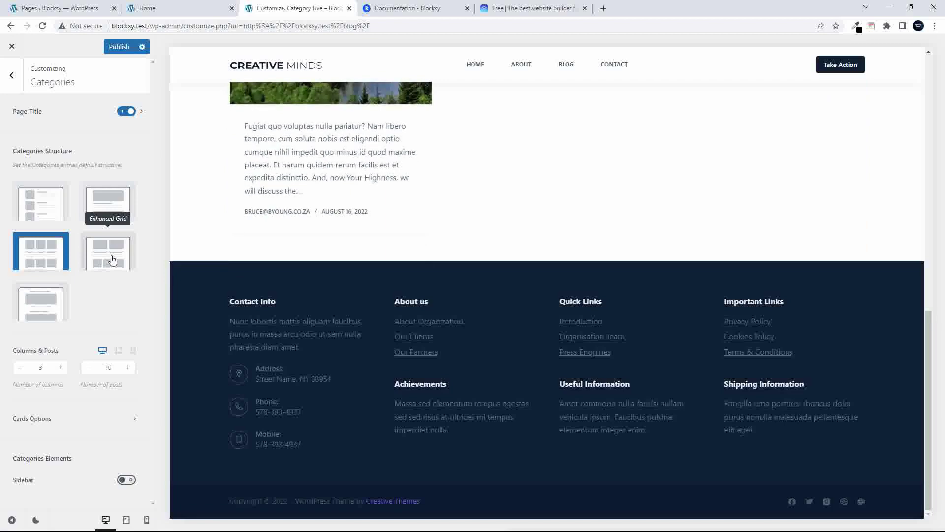
pyautogui.click(112, 260)
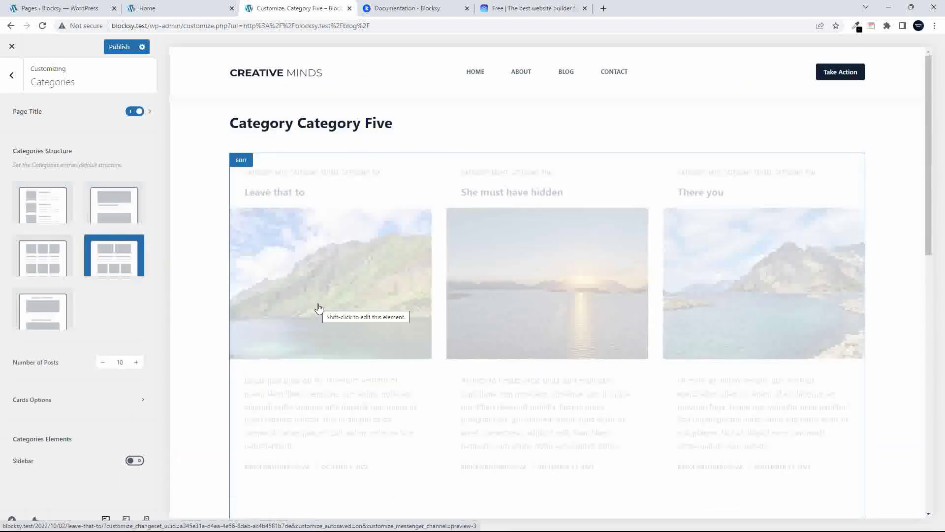
# Enable the sidebar on category archive pages
pyautogui.scroll(-5, 483, 324)
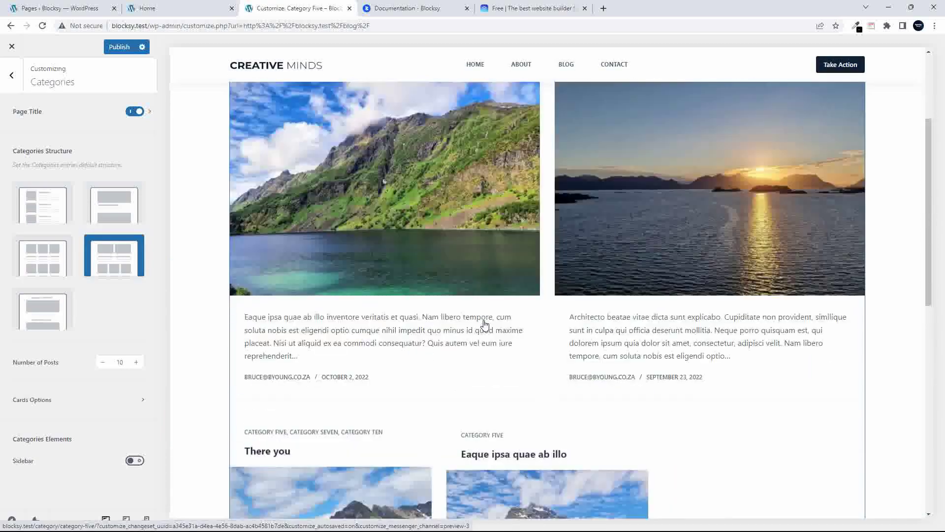
pyautogui.scroll(5, 485, 324)
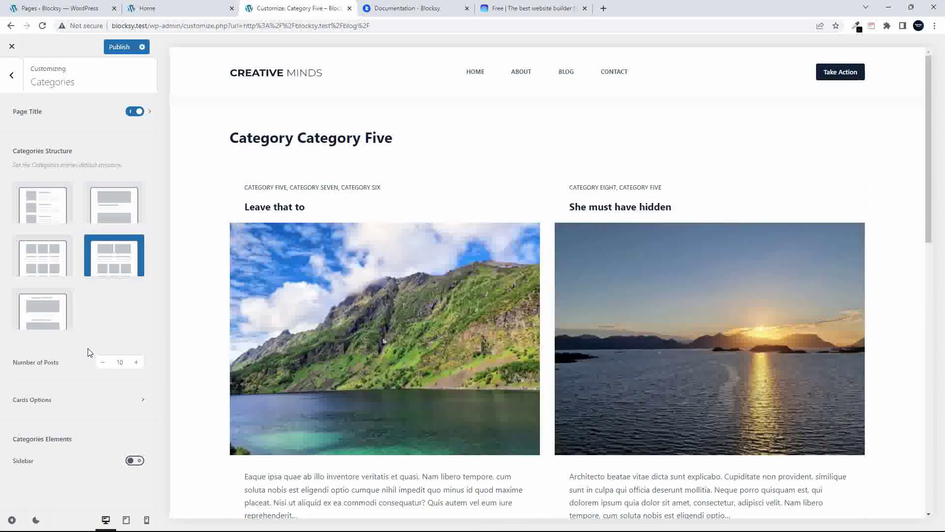
pyautogui.click(131, 461)
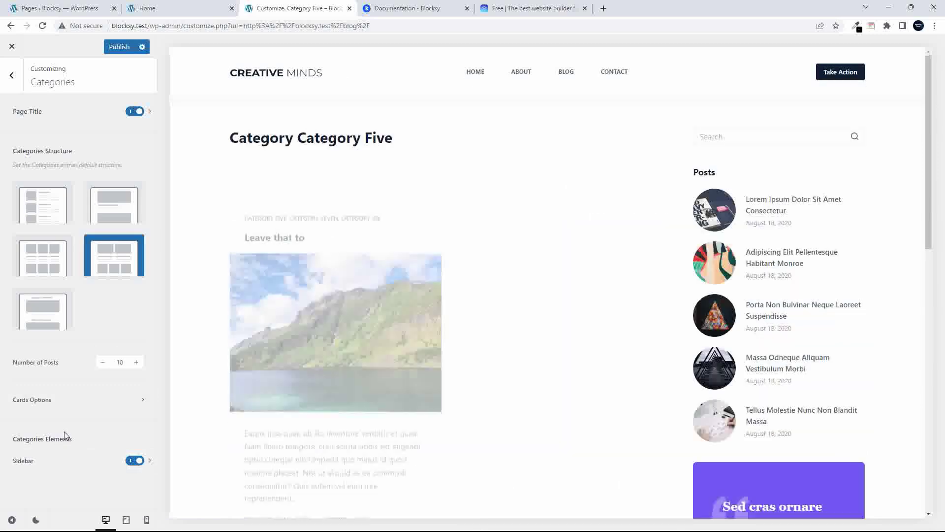
pyautogui.scroll(-15, 456, 387)
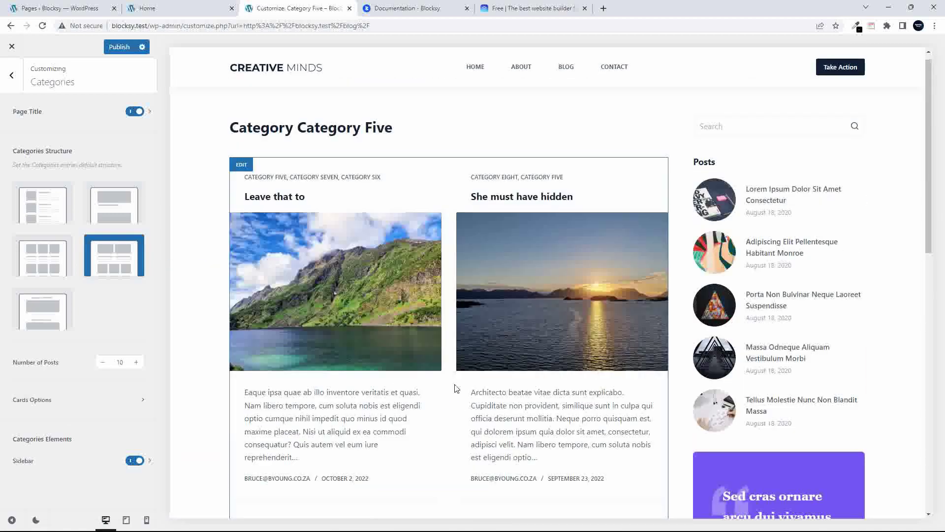
# Open the Cookies Consent settings and choose the Type 2 notice layout
pyautogui.click(13, 75)
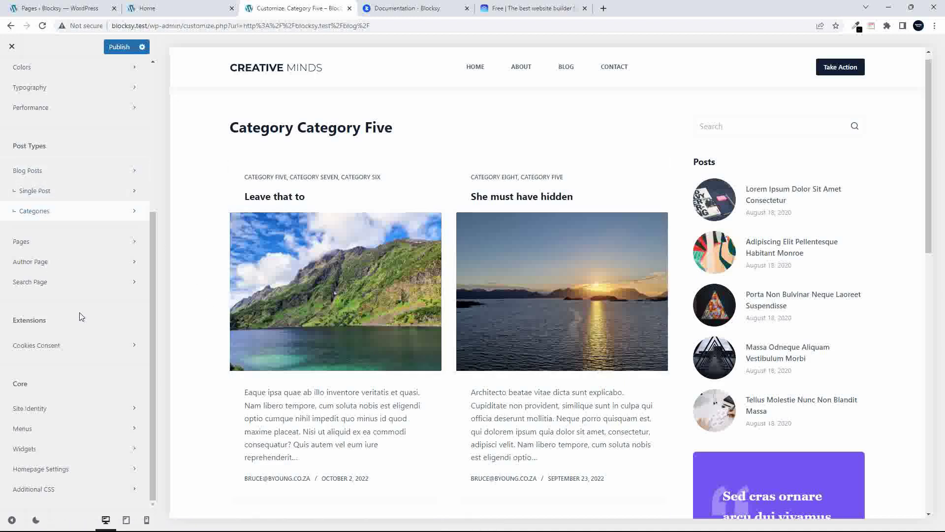
pyautogui.click(39, 349)
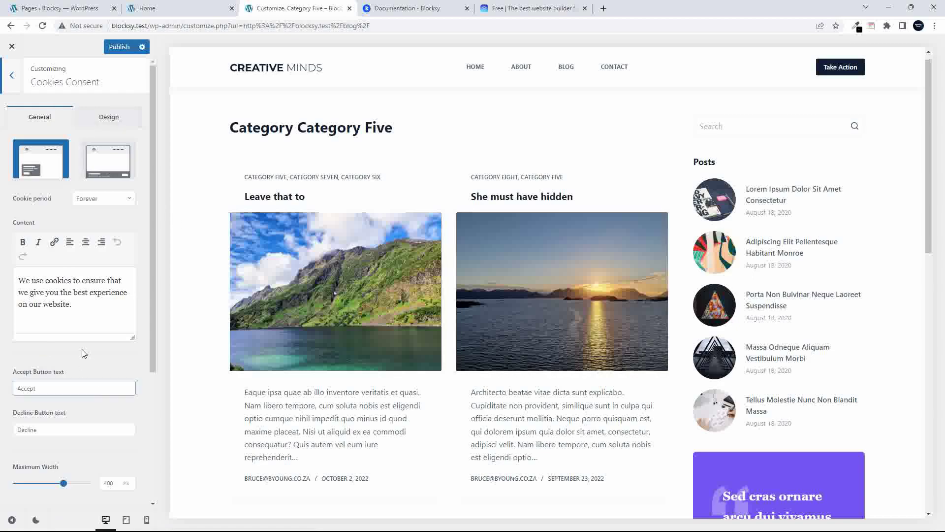
pyautogui.scroll(-15, 321, 429)
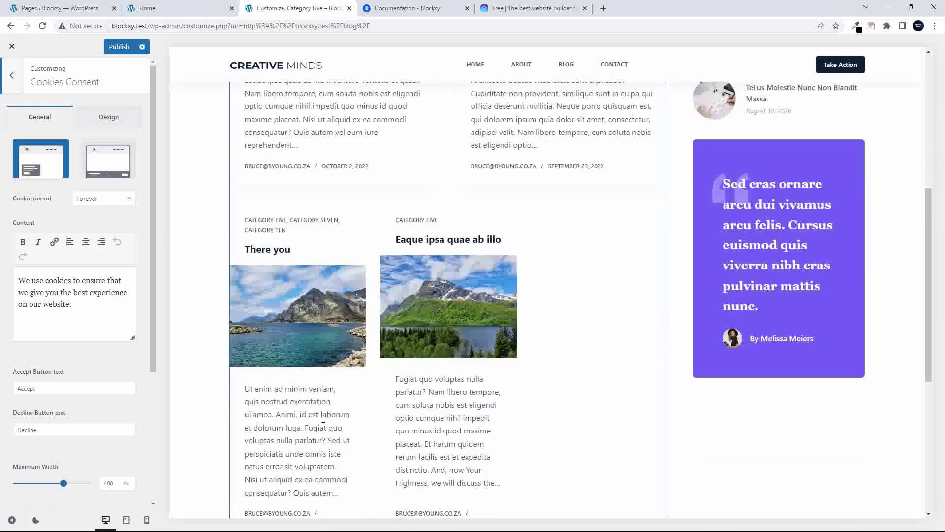
pyautogui.scroll(15, 321, 427)
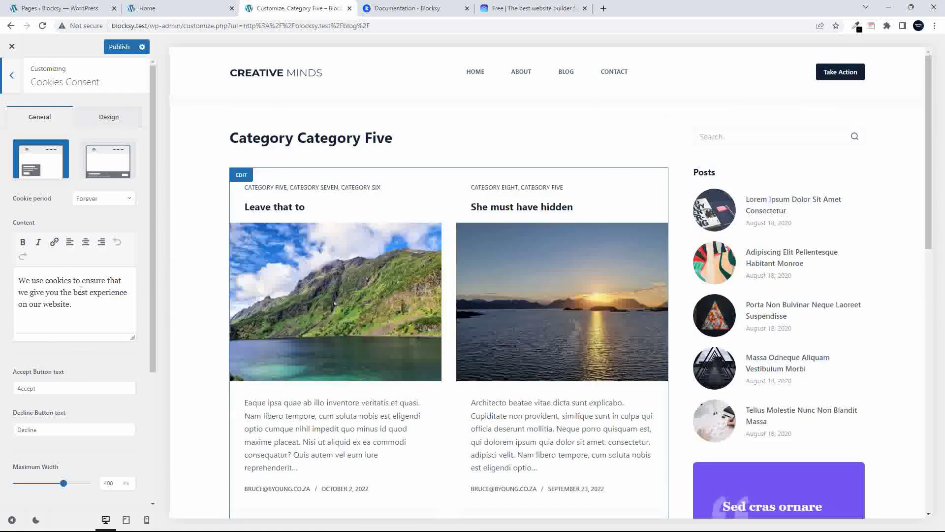
pyautogui.click(110, 164)
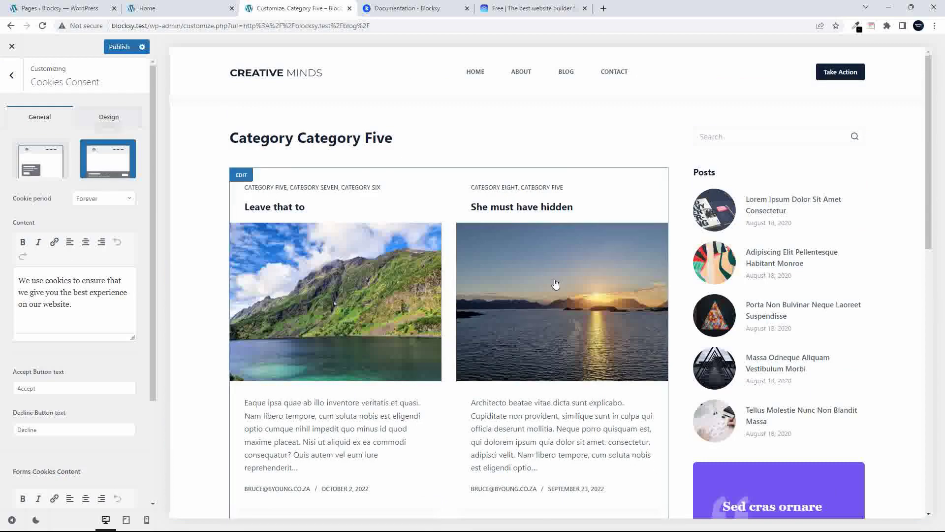
# Check the cookie notice's Design colours, then return to the General settings
pyautogui.scroll(-10, 536, 339)
pyautogui.scroll(10, 530, 340)
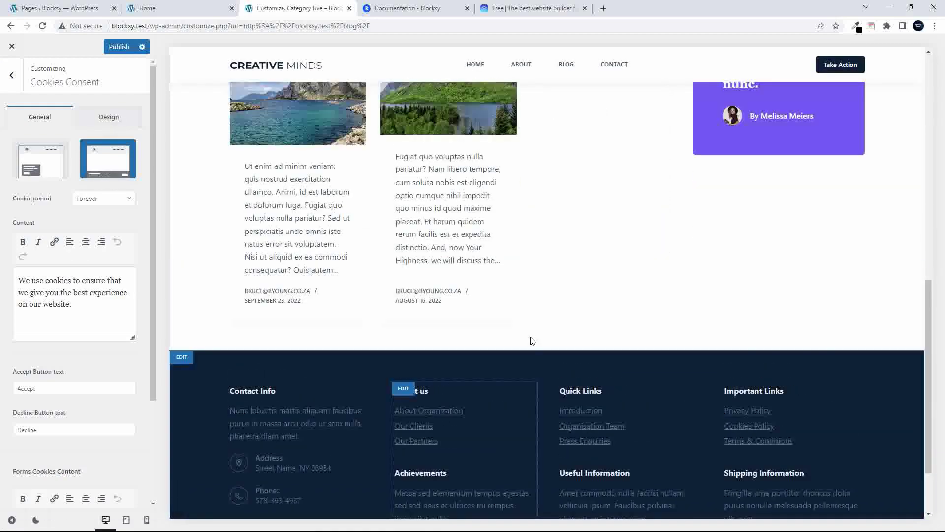
pyautogui.click(106, 119)
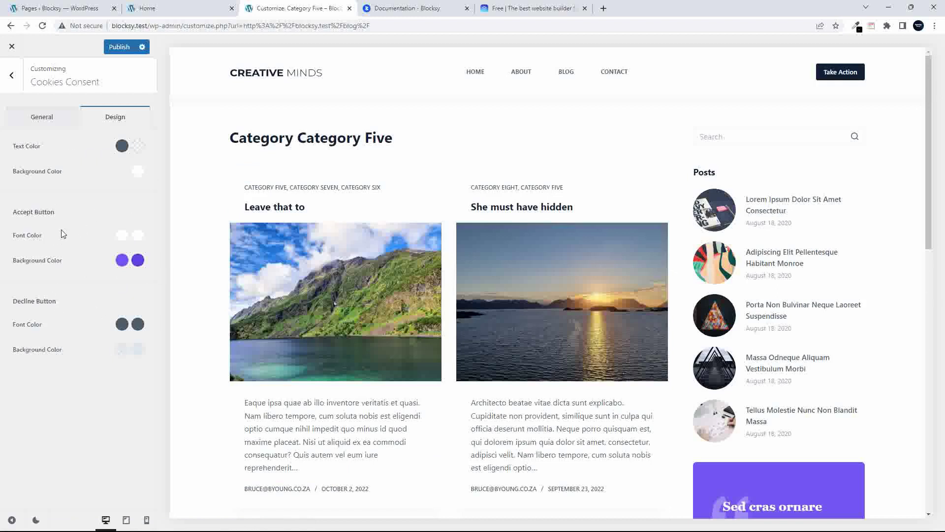
pyautogui.click(42, 122)
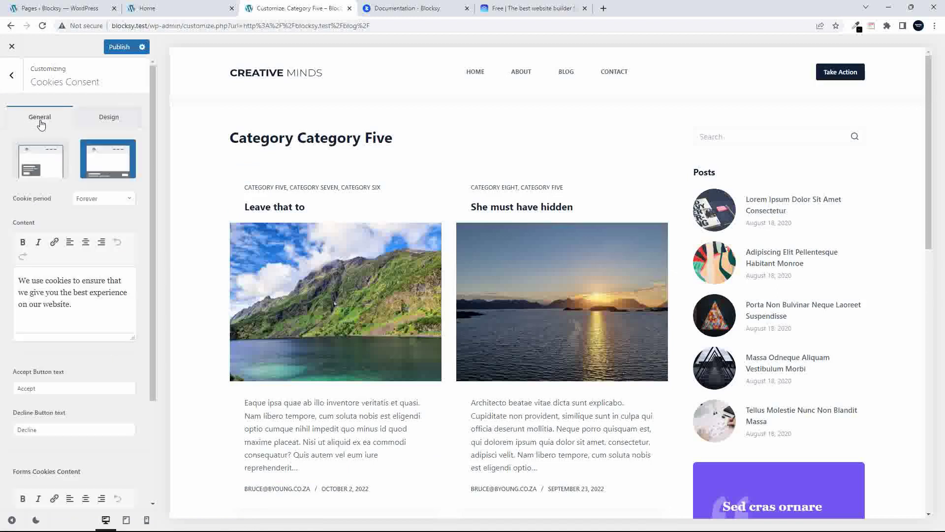
# Preview the post 'Leave that to' from the main Customizer options
pyautogui.click(11, 75)
pyautogui.scroll(3, 81, 280)
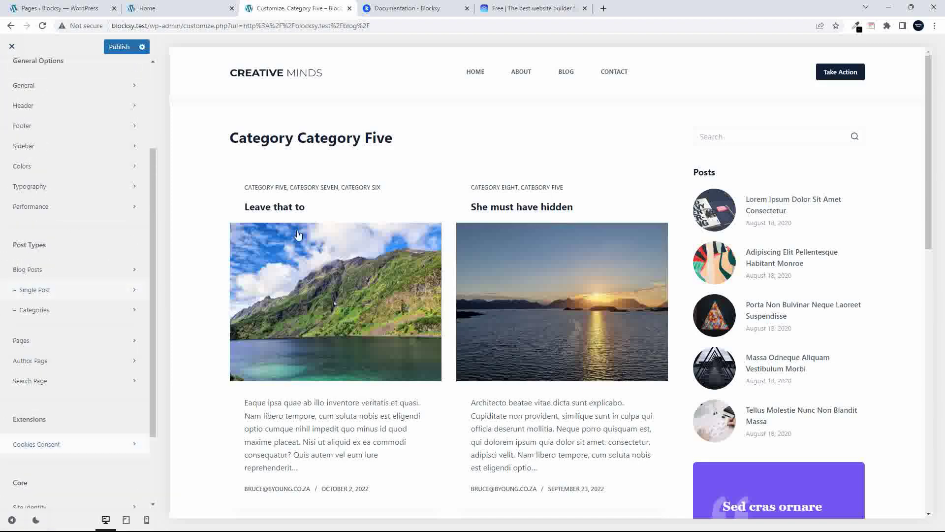
pyautogui.click(356, 297)
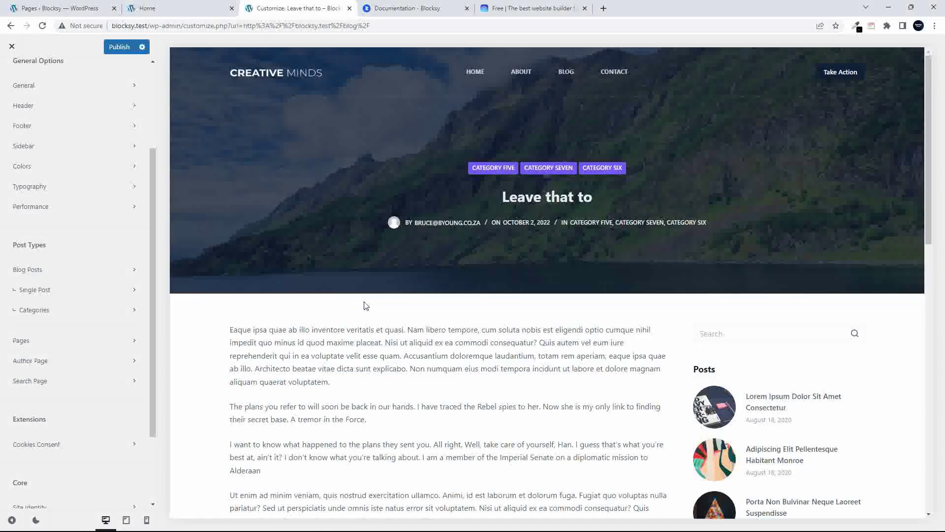
pyautogui.scroll(-3, 364, 304)
pyautogui.scroll(-7, 367, 306)
pyautogui.scroll(10, 366, 305)
# Set the Single Post structure to Normal Width without a sidebar
pyautogui.click(38, 297)
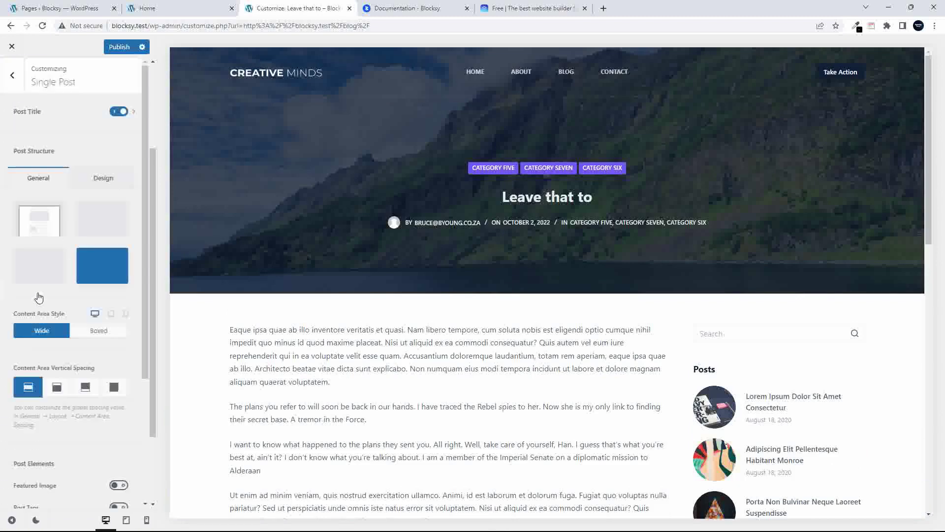
pyautogui.scroll(-4, 611, 404)
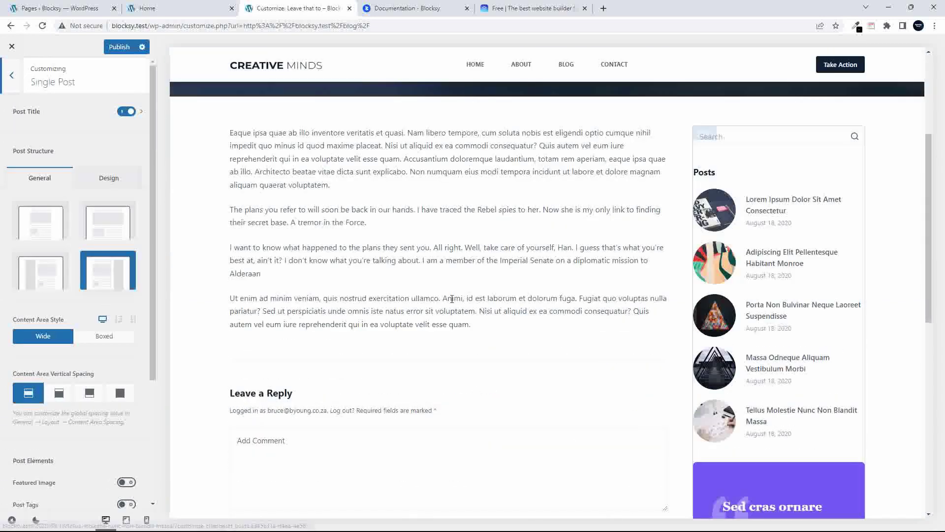
pyautogui.scroll(4, 476, 333)
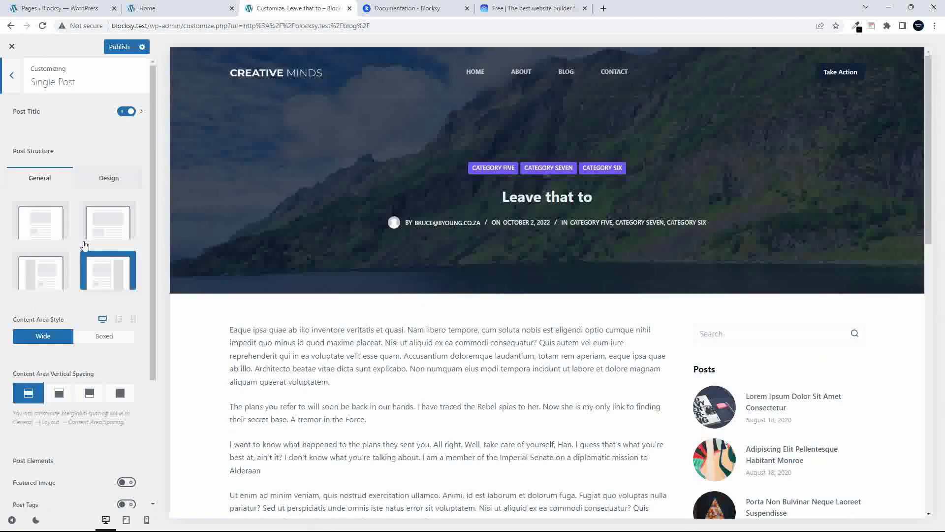
pyautogui.click(111, 232)
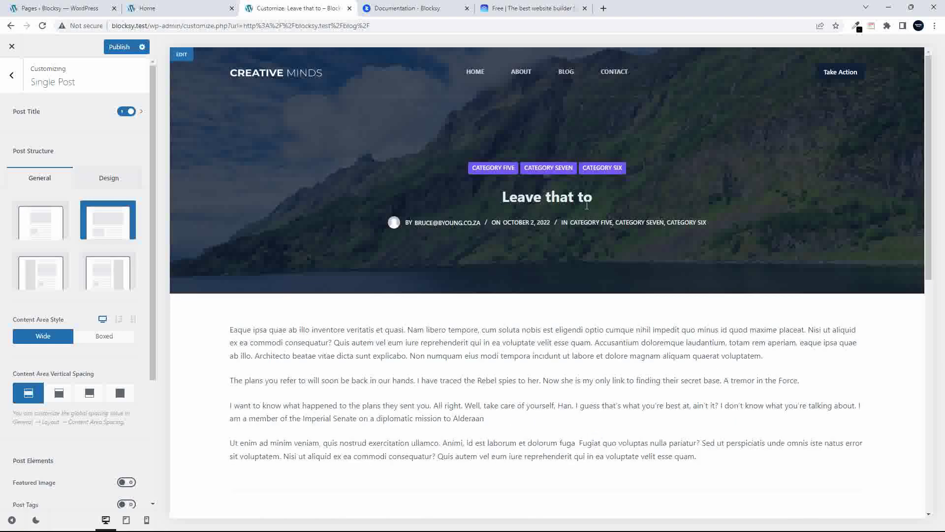
pyautogui.scroll(-5, 564, 335)
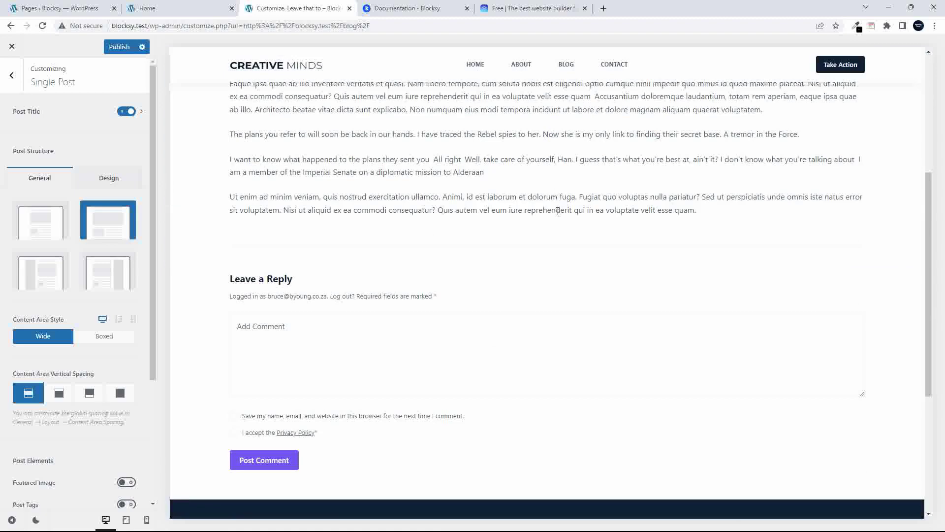
pyautogui.scroll(3, 559, 211)
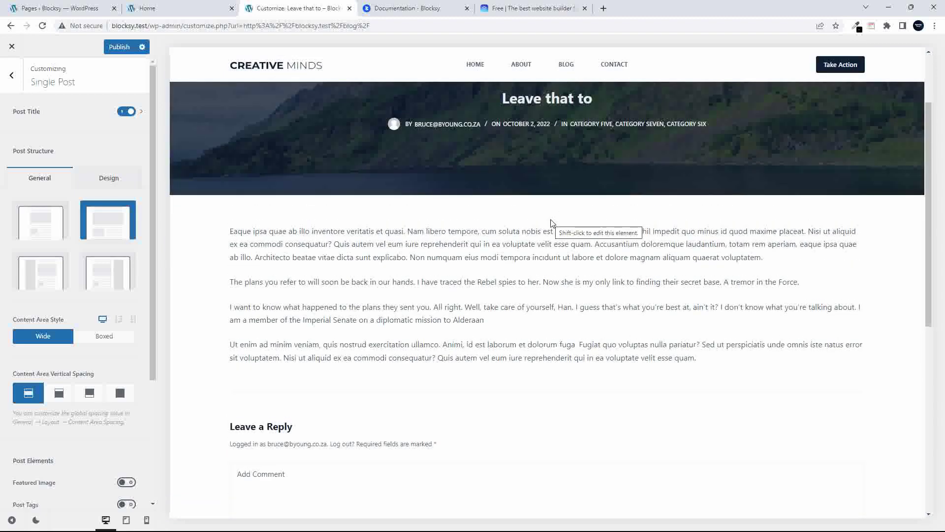
pyautogui.scroll(-4, 104, 256)
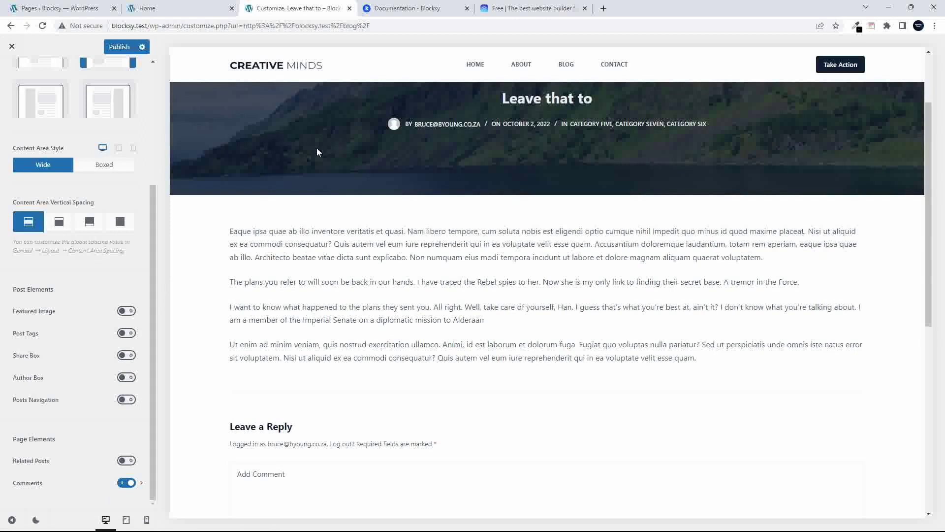
# Turn on Post Tags, Share Box, Author Box and Posts Navigation, then preview post 'There you'
pyautogui.click(126, 333)
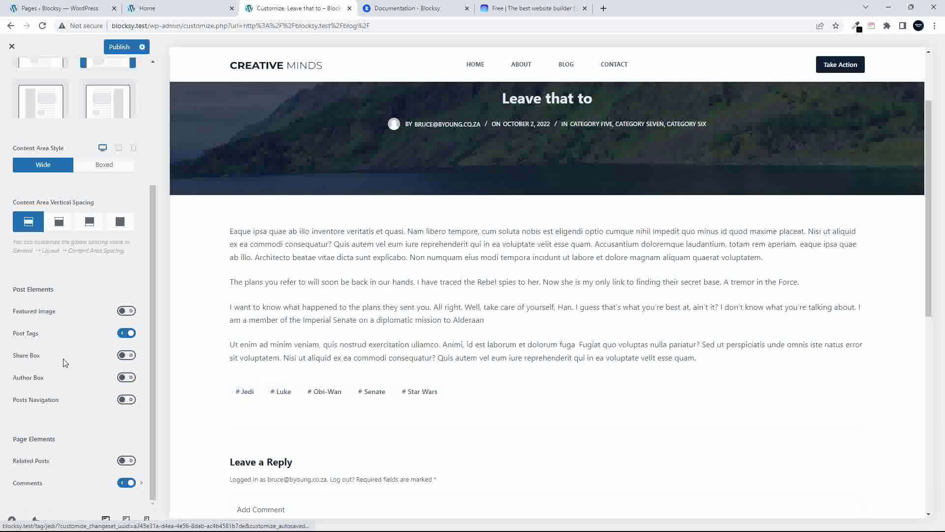
pyautogui.click(124, 355)
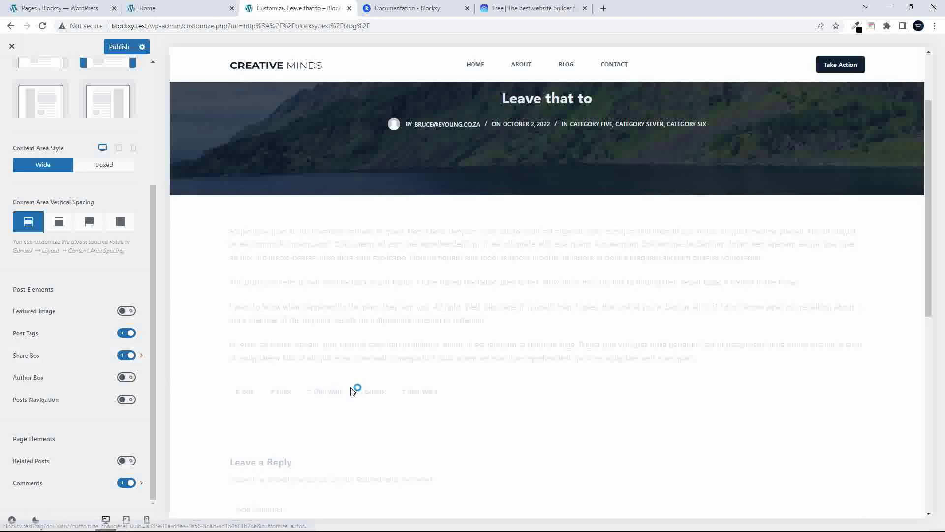
pyautogui.scroll(-3, 365, 389)
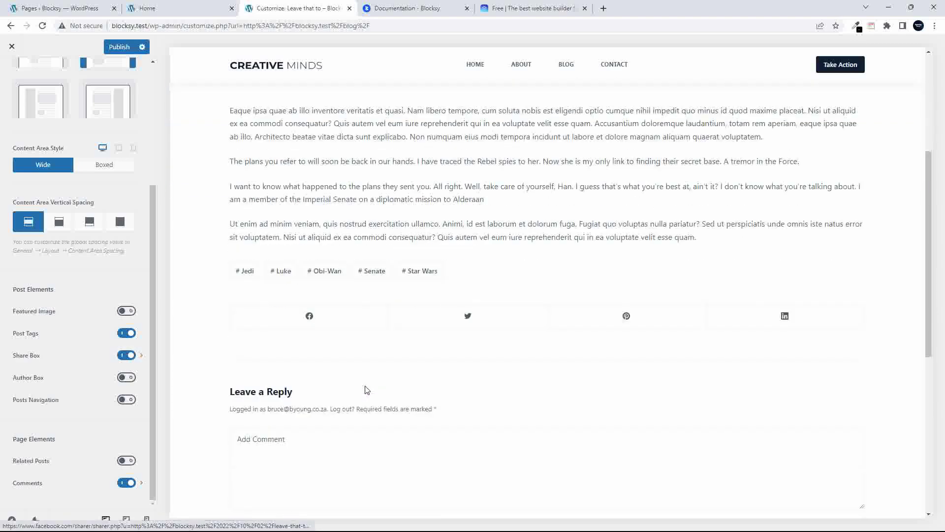
pyautogui.click(126, 378)
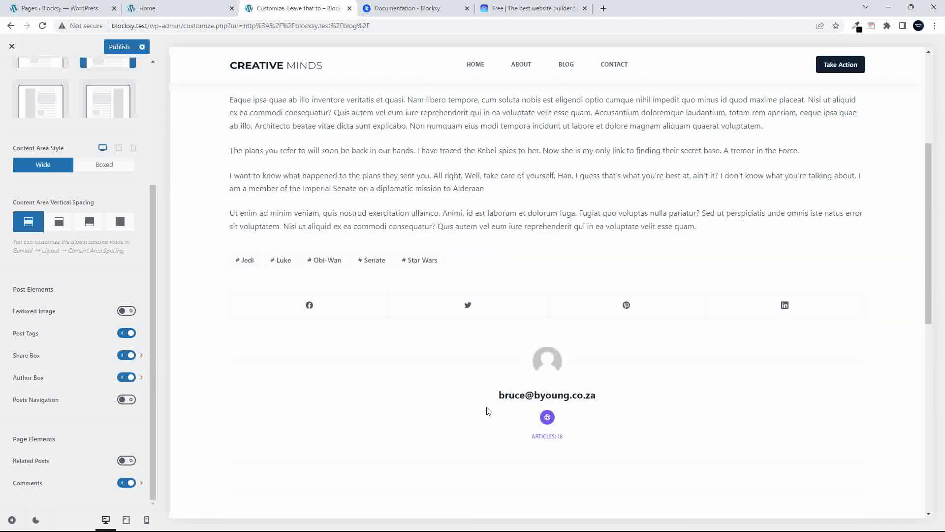
pyautogui.click(127, 400)
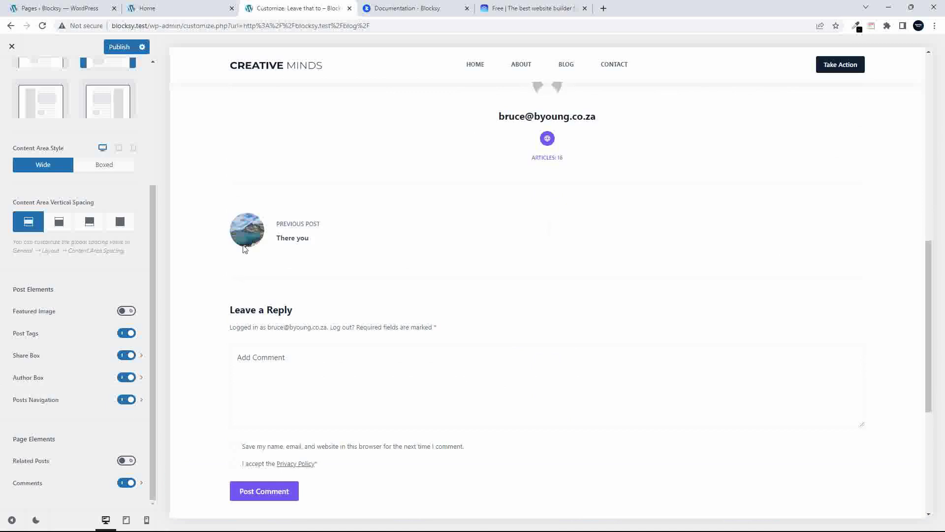
pyautogui.click(238, 233)
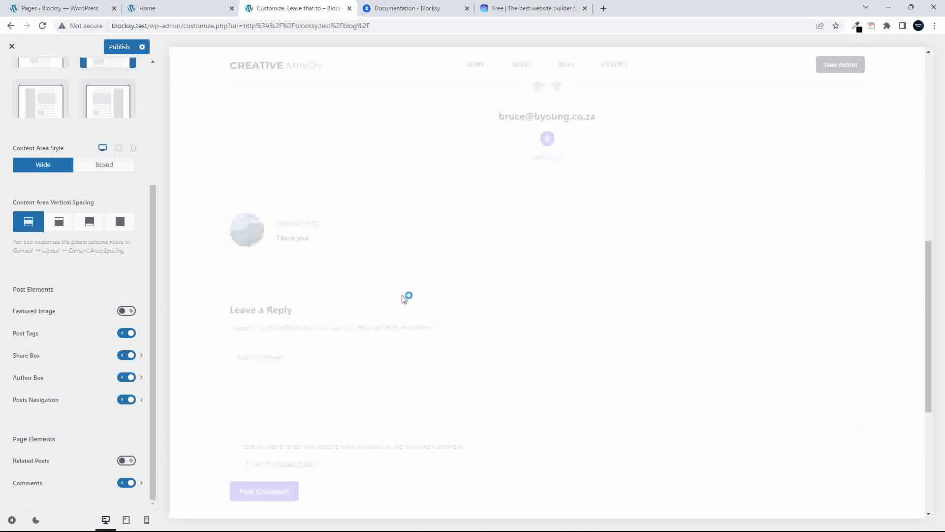
# Switch Comments off and Related Posts on under the single post's Page Elements
pyautogui.scroll(-10, 403, 299)
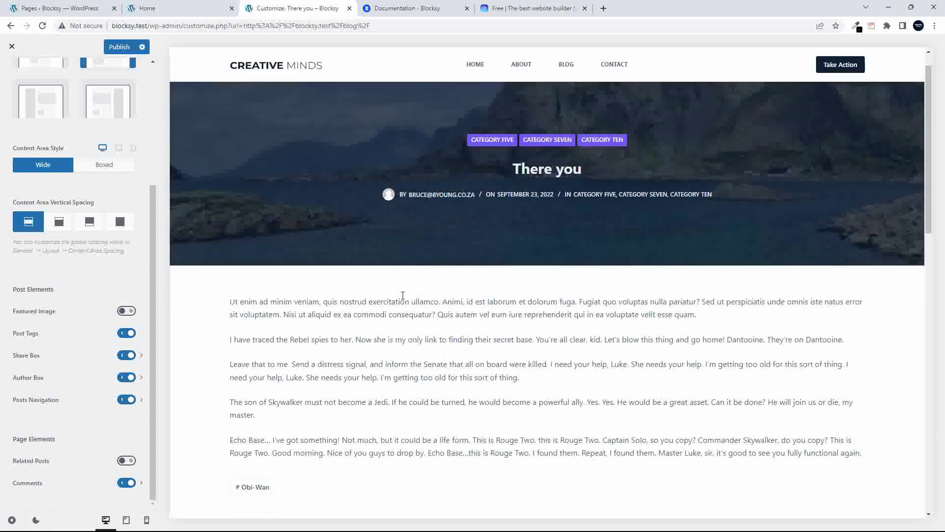
pyautogui.scroll(-3, 403, 299)
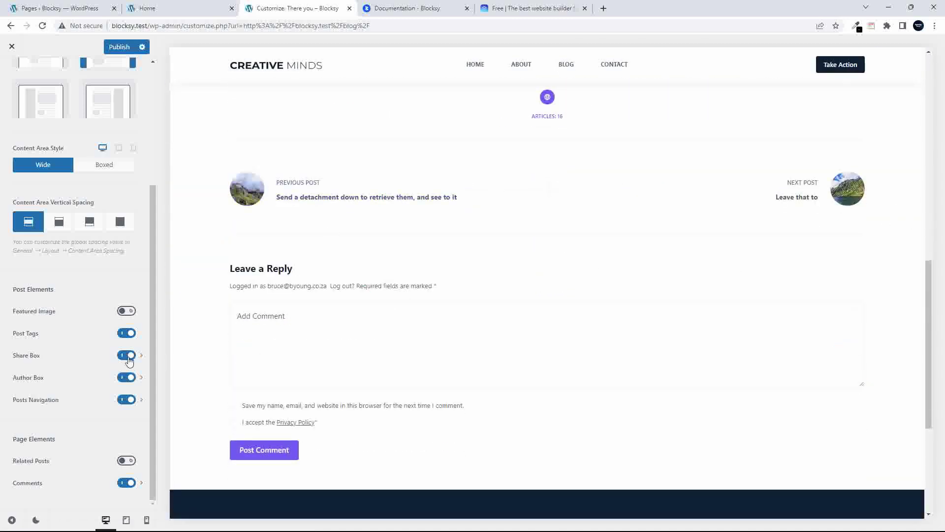
pyautogui.click(126, 483)
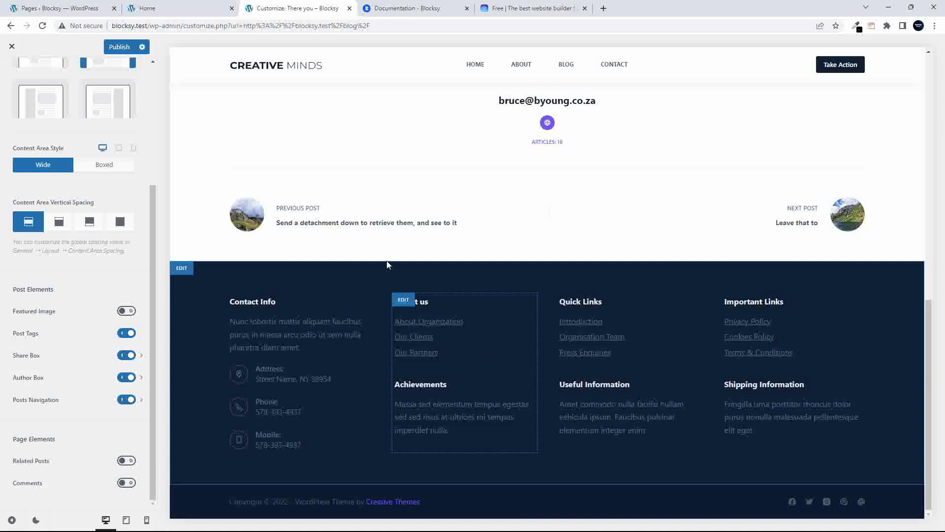
pyautogui.scroll(1, 122, 475)
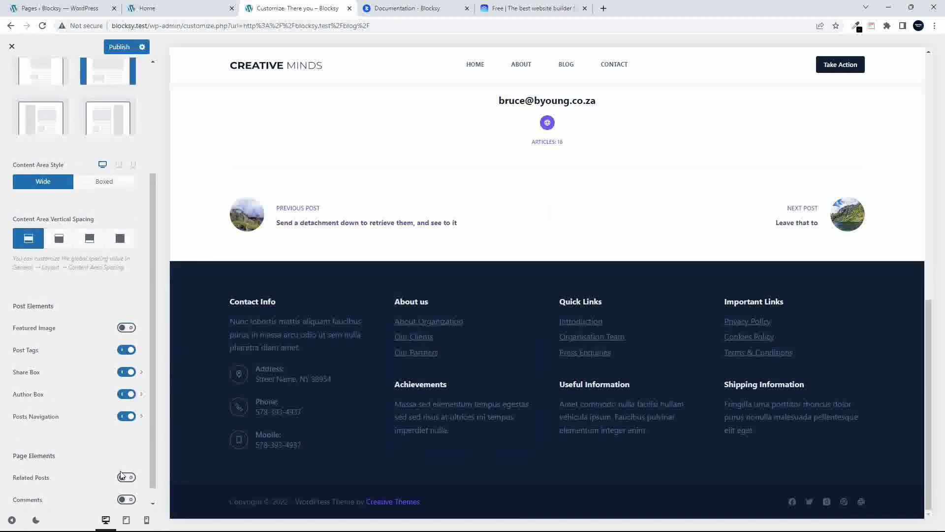
pyautogui.click(126, 478)
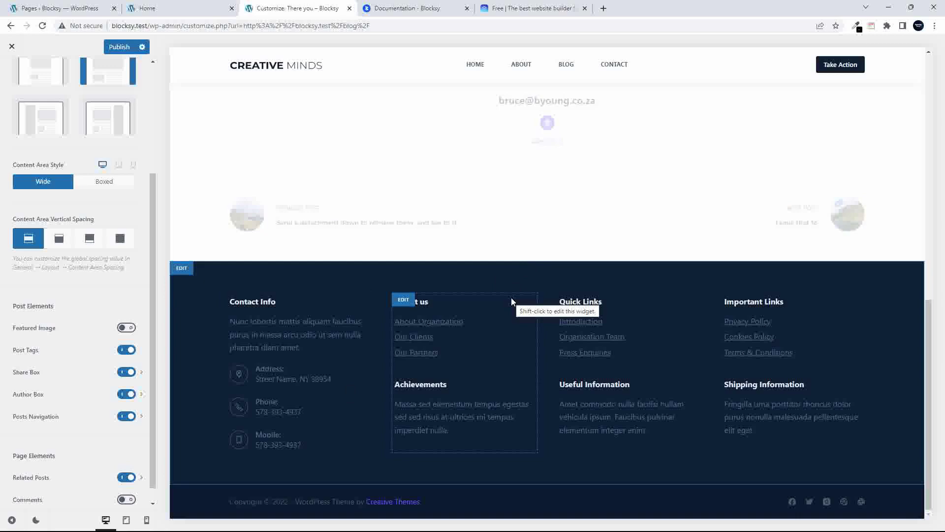
pyautogui.scroll(2, 523, 316)
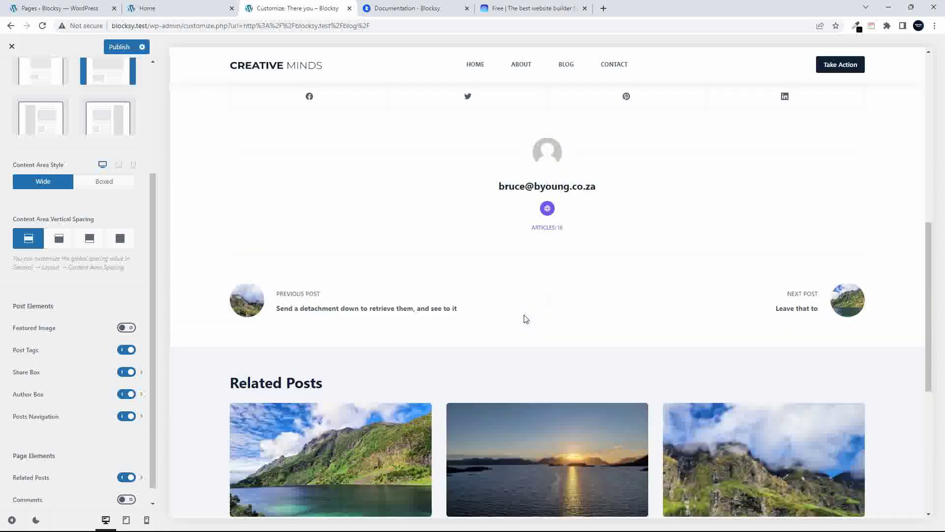
pyautogui.scroll(15, 526, 319)
pyautogui.scroll(-20, 526, 319)
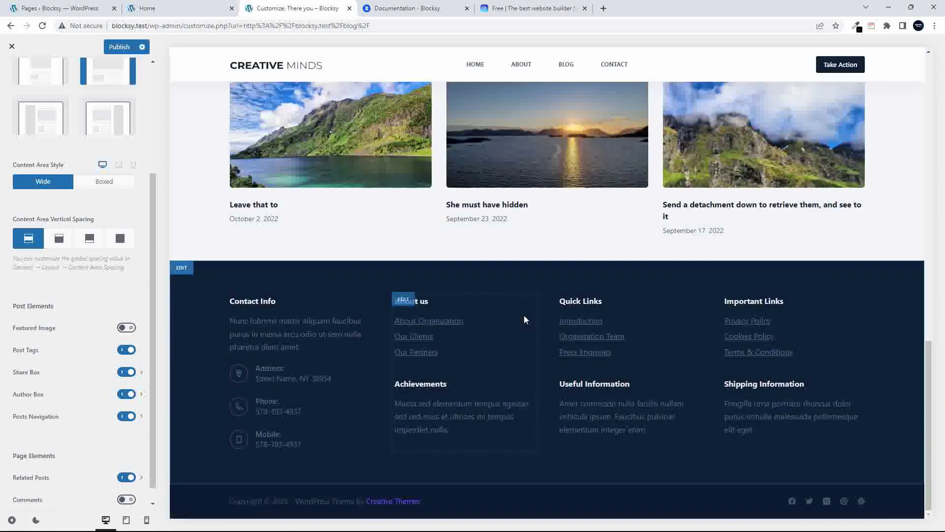
pyautogui.scroll(5, 99, 329)
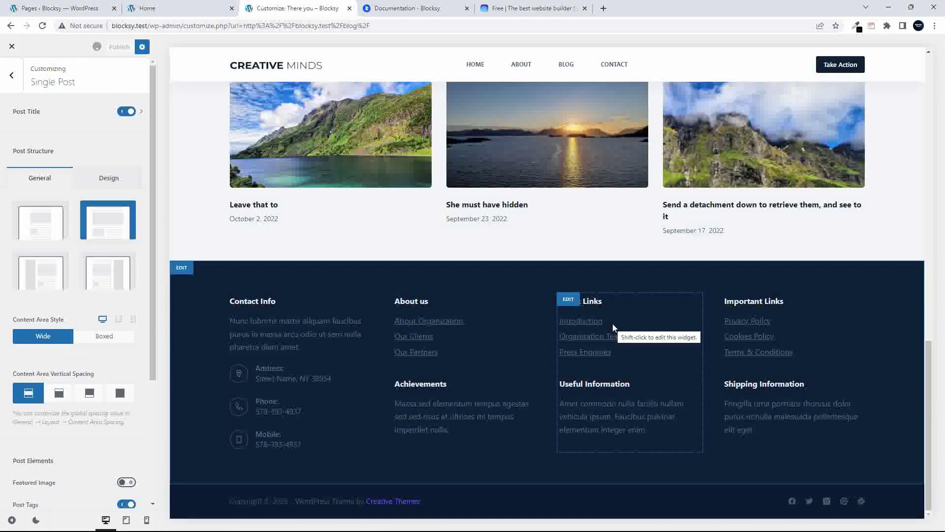
pyautogui.scroll(15, 613, 335)
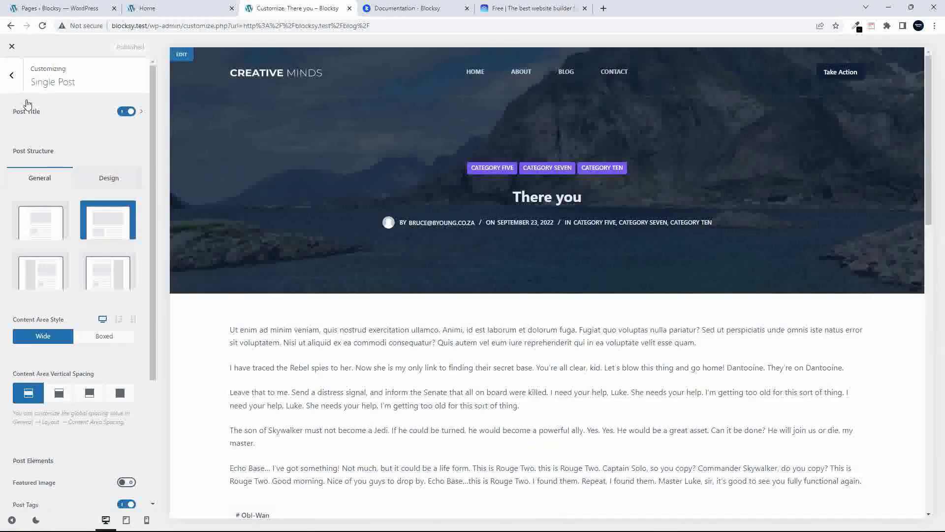
# Exit the Customizer and open the live 'Leave that to' post
pyautogui.click(12, 46)
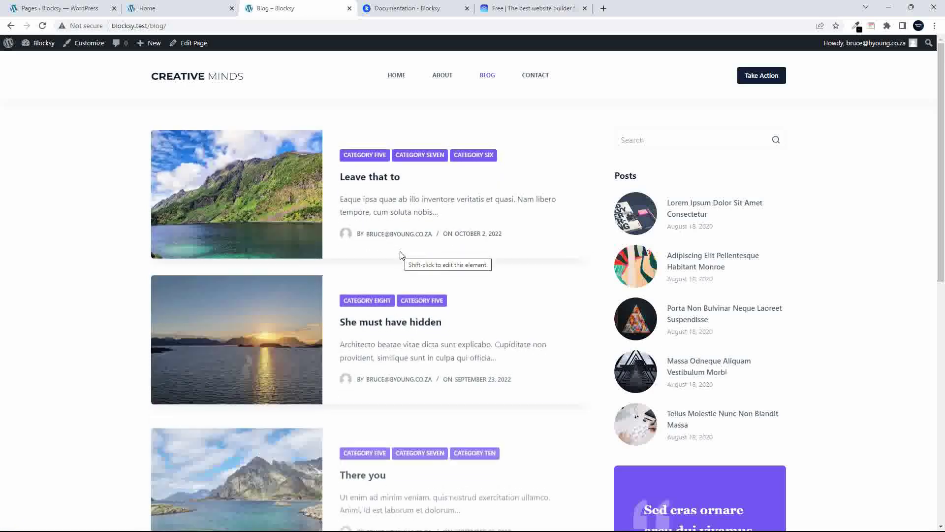
pyautogui.click(285, 200)
pyautogui.scroll(-9, 699, 354)
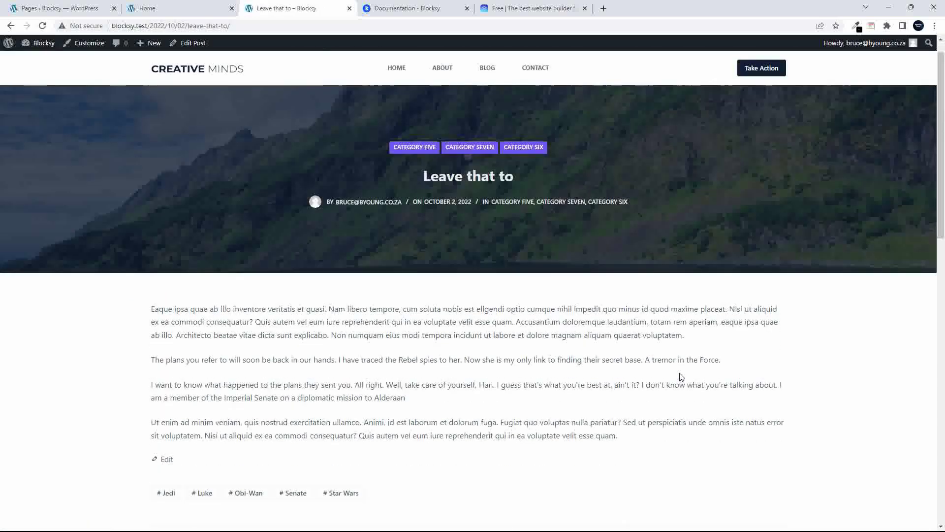
pyautogui.scroll(7, 682, 377)
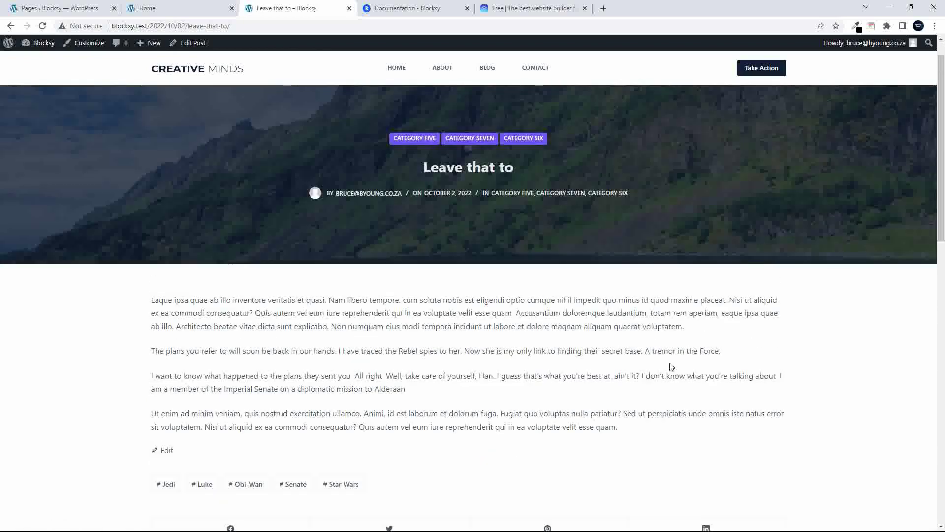
pyautogui.scroll(-1, 478, 371)
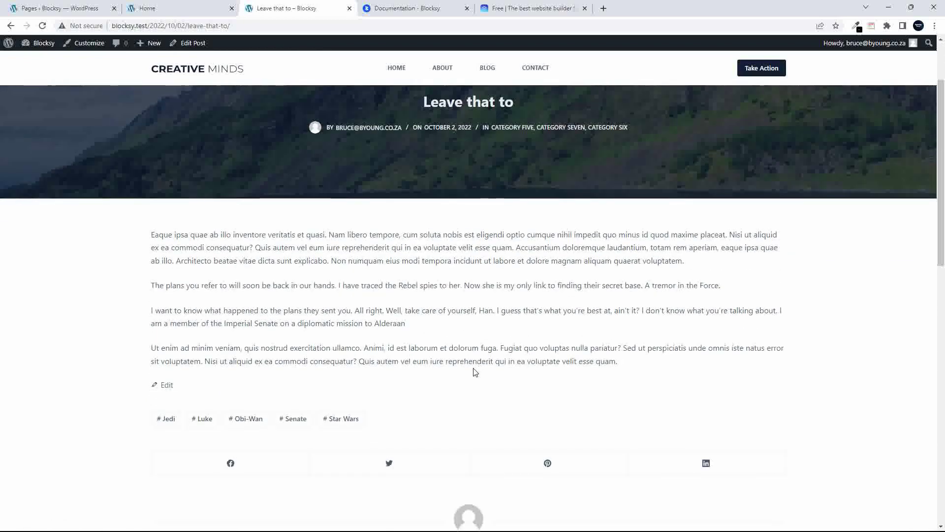
pyautogui.scroll(-6, 475, 372)
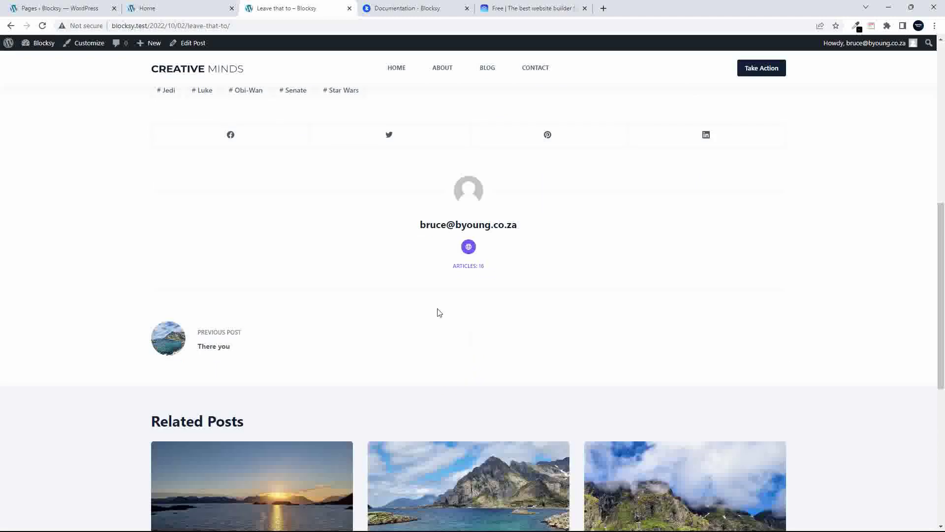
# Test the Facebook share button, close its popup, and go to the Dashboard
pyautogui.click(230, 136)
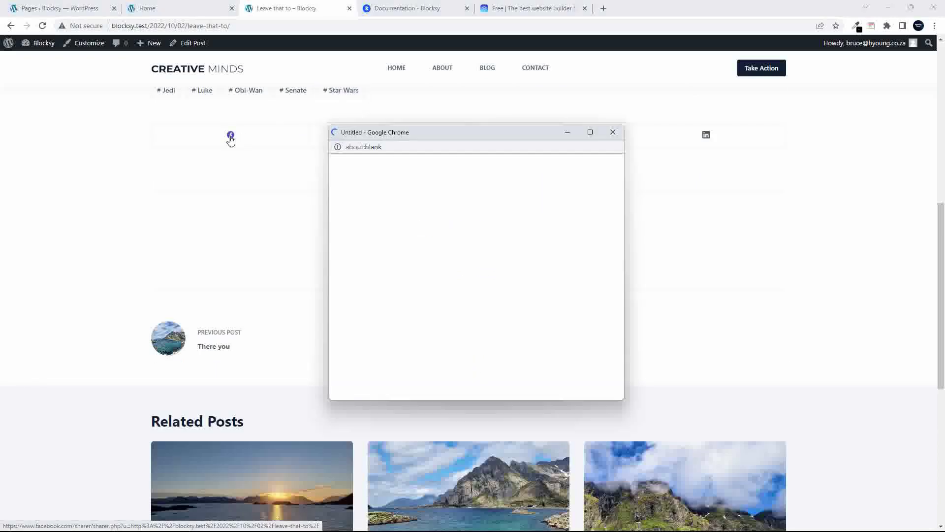
pyautogui.click(614, 132)
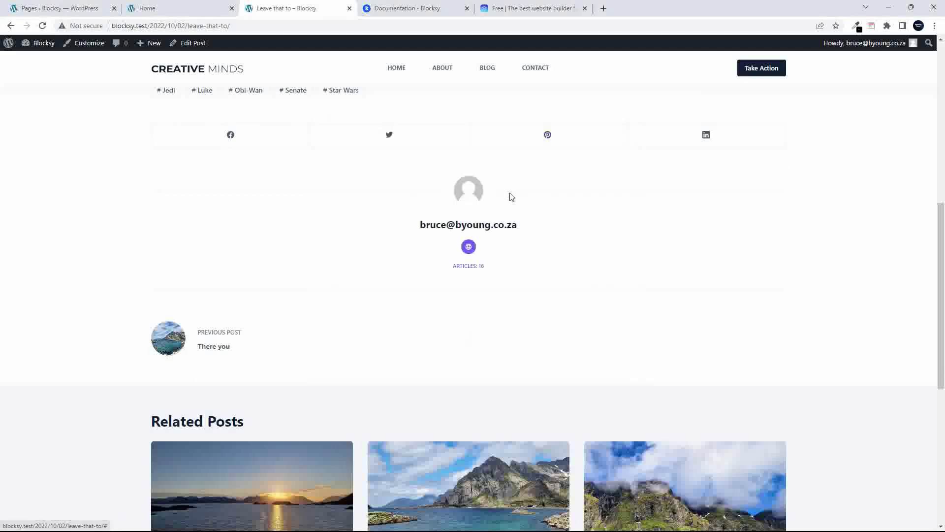
pyautogui.scroll(9, 643, 211)
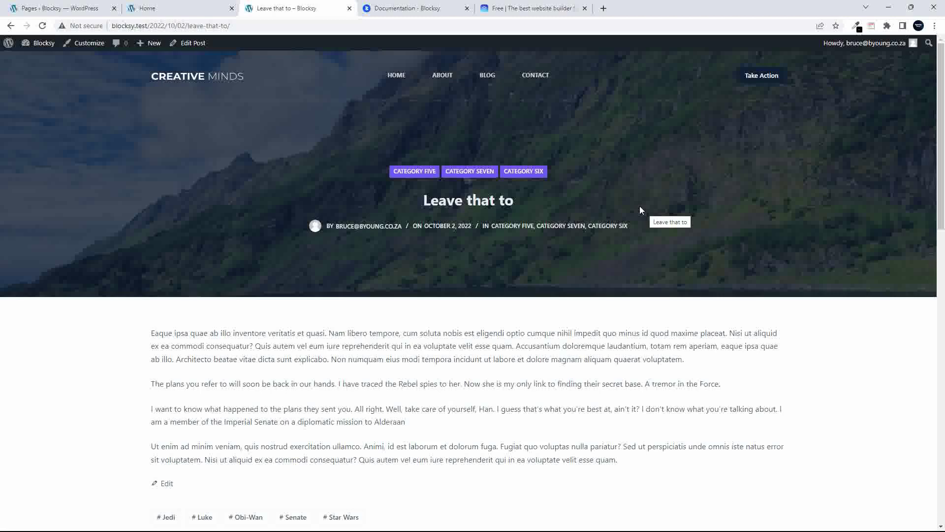
pyautogui.scroll(-15, 565, 97)
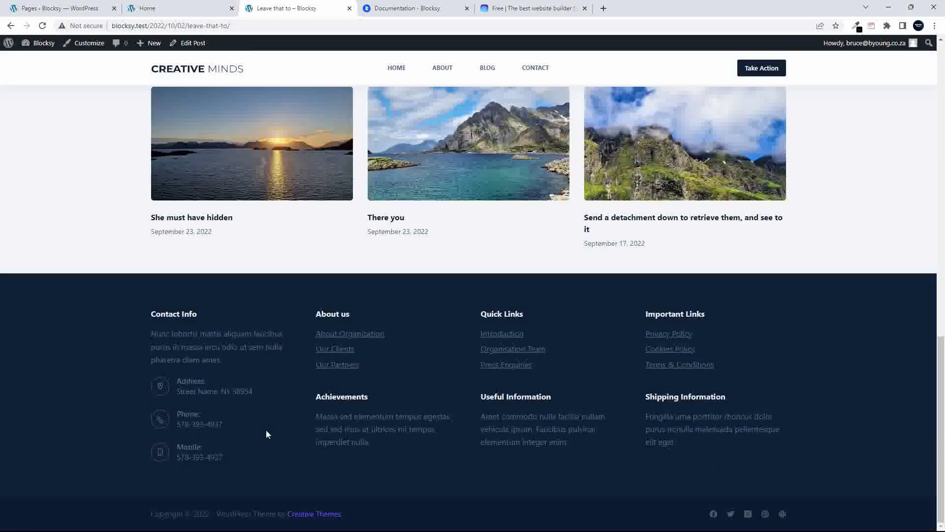
pyautogui.scroll(7, 567, 405)
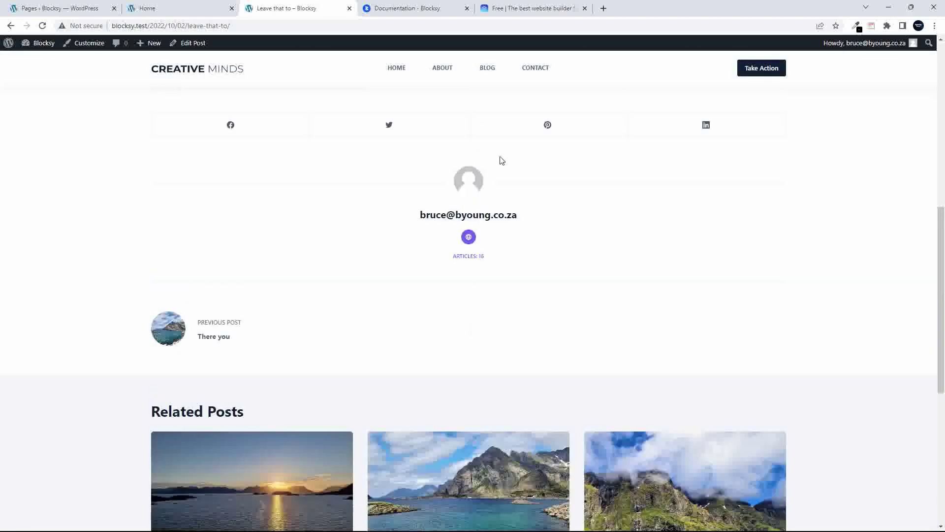
pyautogui.scroll(10, 472, 306)
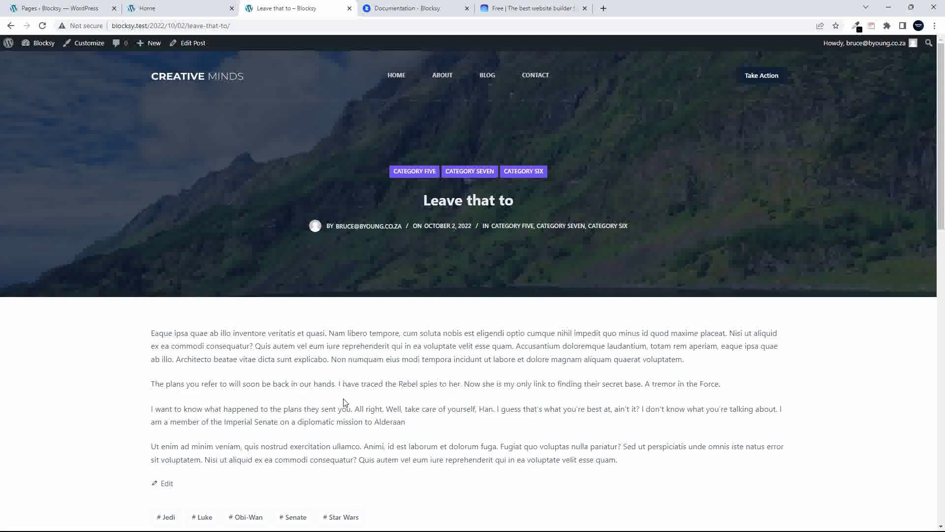
pyautogui.scroll(-10, 394, 436)
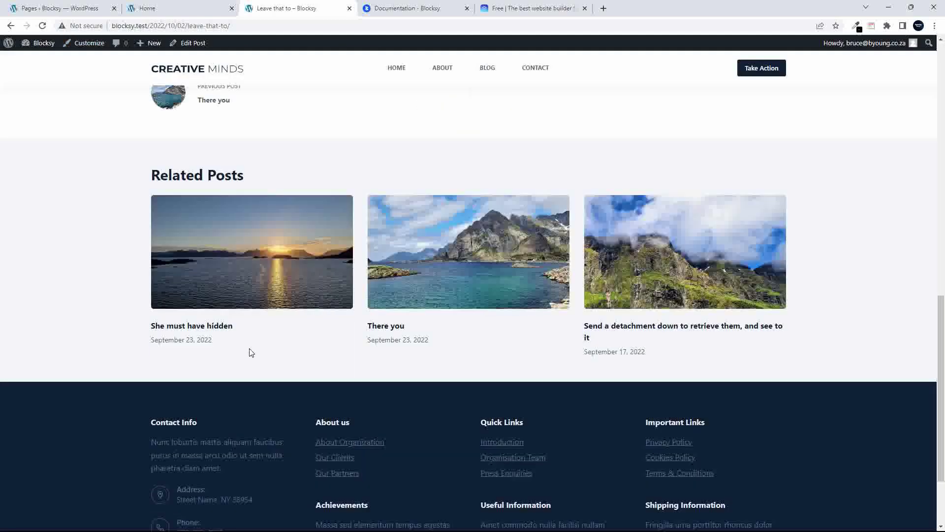
pyautogui.scroll(-3, 401, 492)
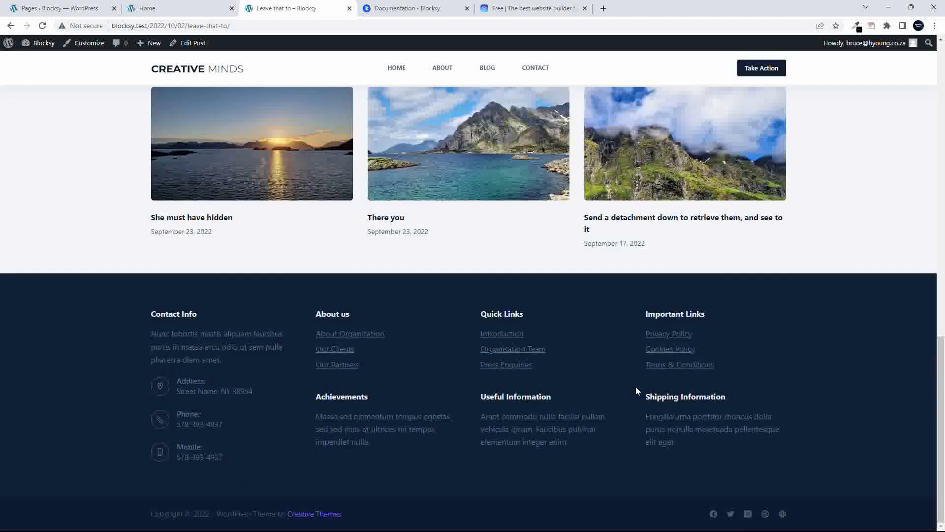
pyautogui.scroll(2, 636, 388)
pyautogui.click(47, 44)
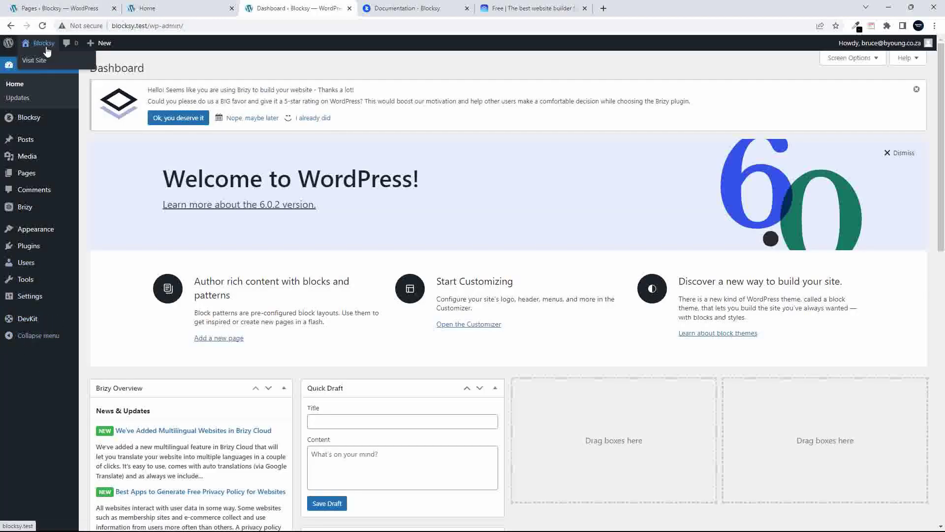
# Return to the 'Leave that to' post, launch the Customizer and open Footer settings
pyautogui.click(10, 27)
pyautogui.click(88, 49)
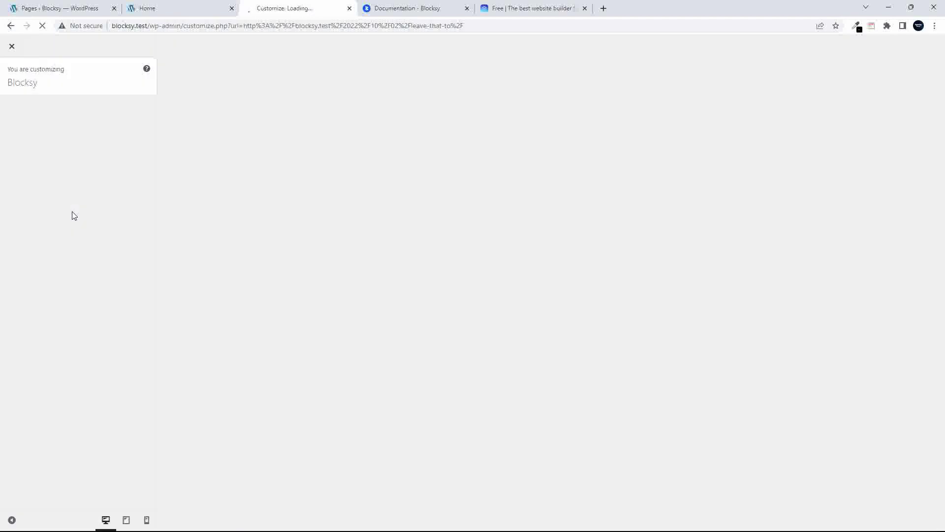
pyautogui.scroll(-5, 79, 230)
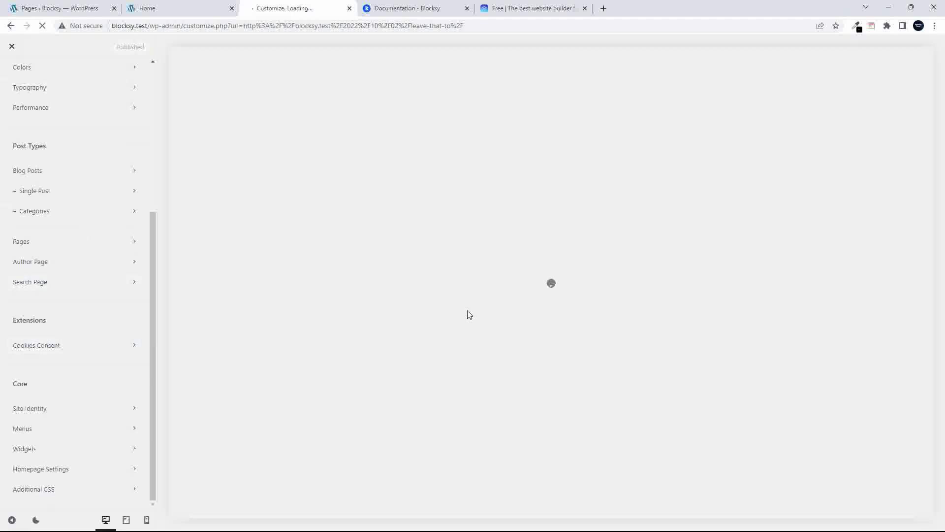
pyautogui.scroll(5, 91, 219)
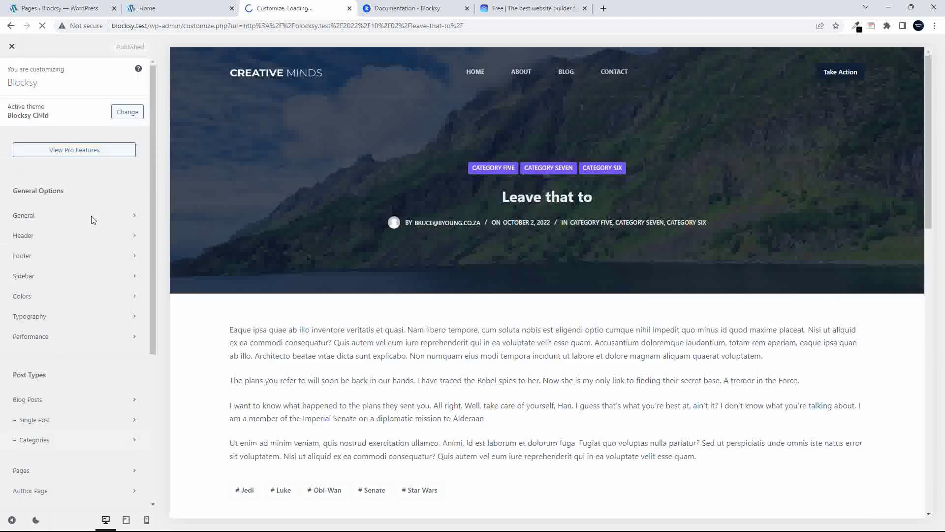
pyautogui.click(41, 264)
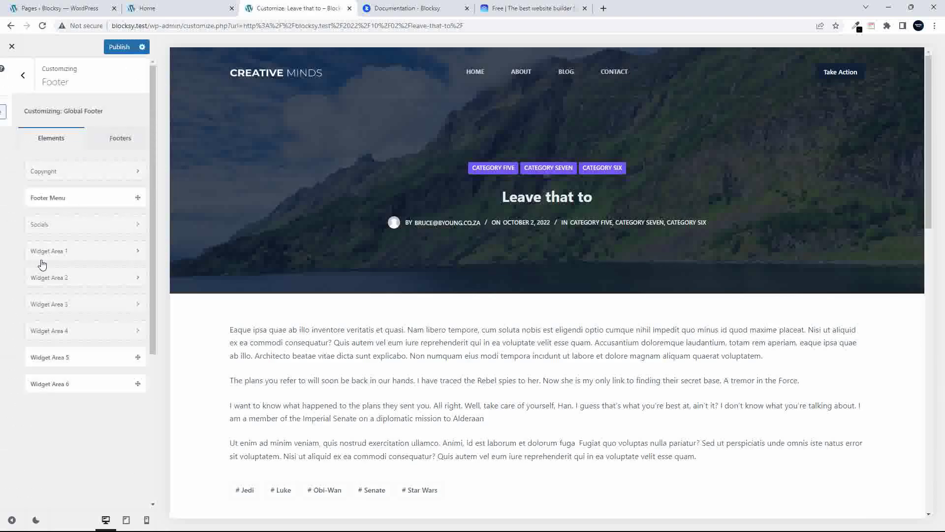
# Scroll the preview down to the footer's four widget areas and Copyright/Socials row
pyautogui.scroll(-6, 458, 363)
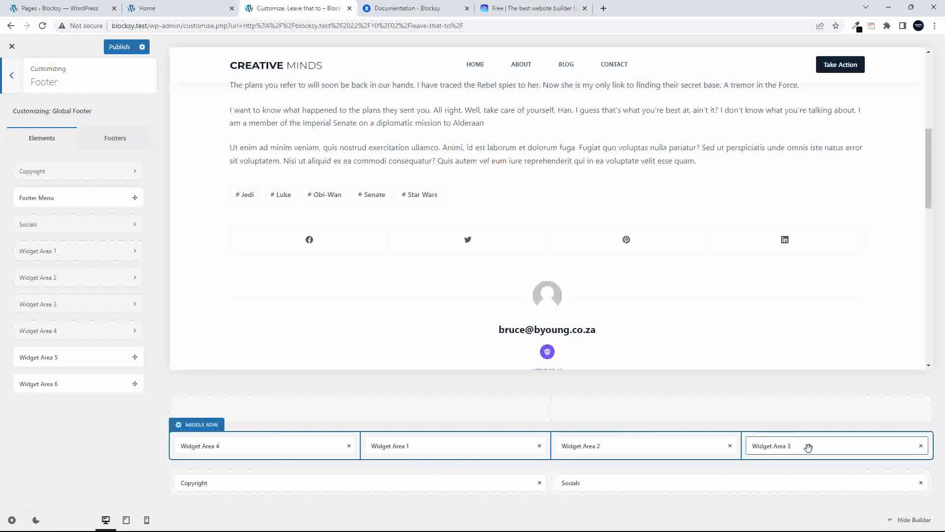
pyautogui.scroll(-10, 480, 354)
pyautogui.scroll(-1, 481, 354)
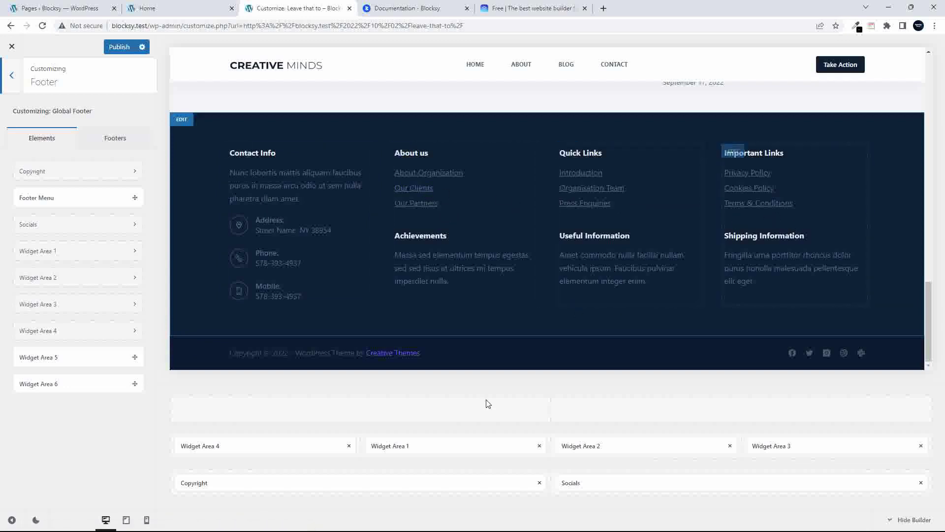
# Arrange the footer's middle-row columns in the order Widget Area 1, 3, 2, 4
pyautogui.moveTo(447, 448); pyautogui.dragTo(660, 441)
pyautogui.moveTo(482, 451); pyautogui.dragTo(865, 443)
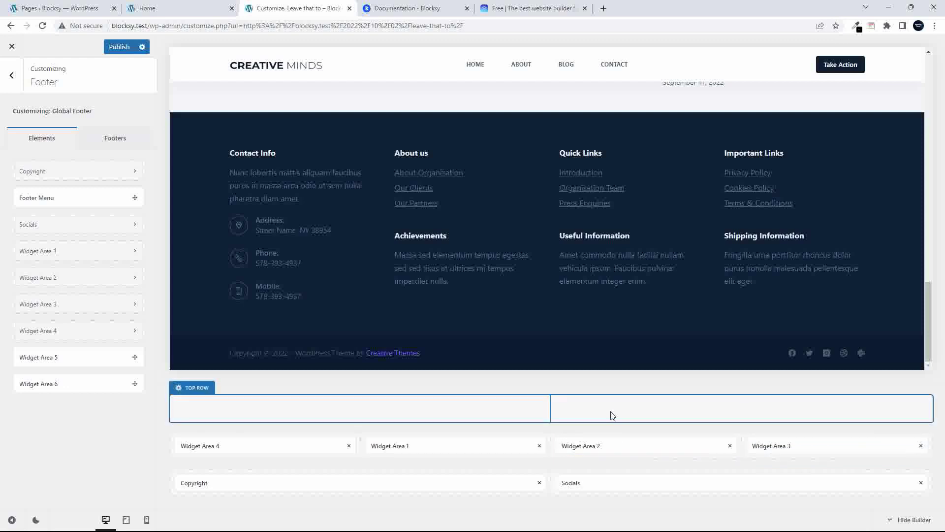
pyautogui.moveTo(399, 449); pyautogui.dragTo(737, 412)
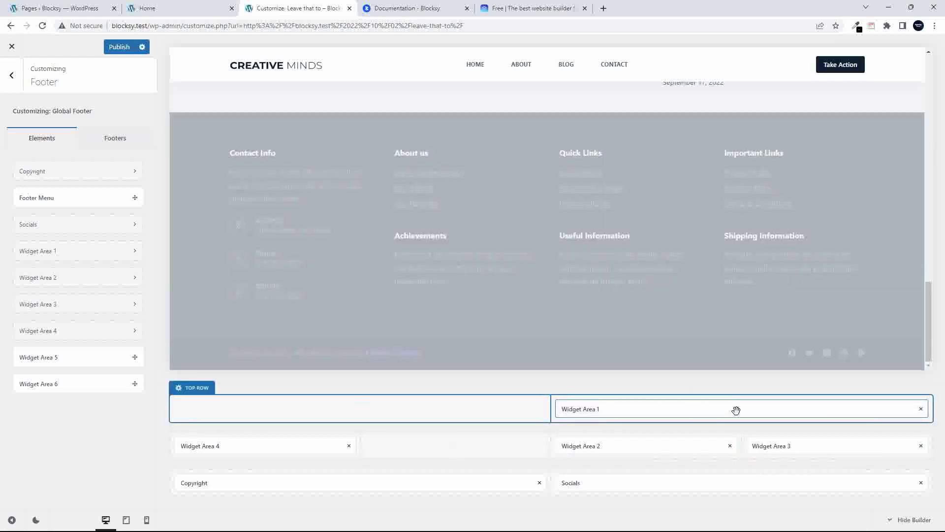
pyautogui.moveTo(754, 448); pyautogui.dragTo(451, 447)
pyautogui.moveTo(627, 414); pyautogui.dragTo(822, 452)
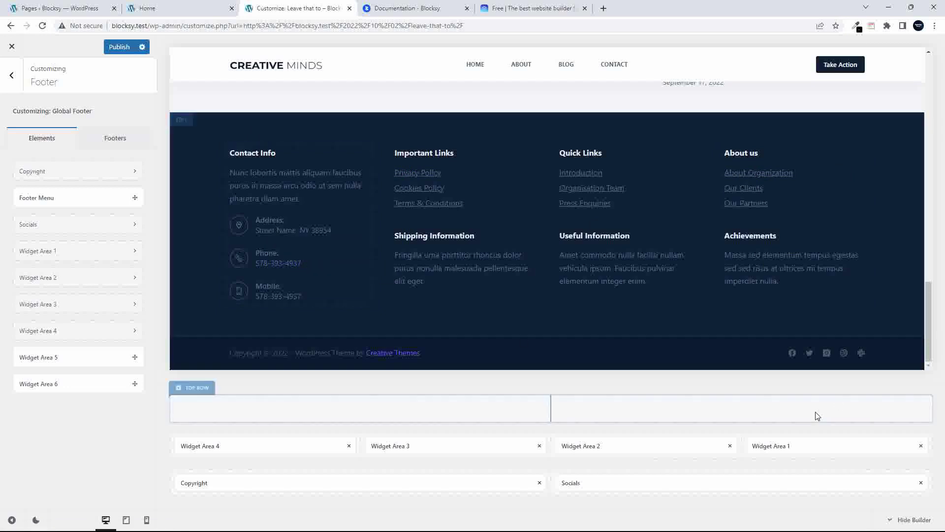
pyautogui.moveTo(752, 446); pyautogui.dragTo(282, 411)
pyautogui.moveTo(213, 447); pyautogui.dragTo(784, 446)
pyautogui.moveTo(296, 411); pyautogui.dragTo(258, 448)
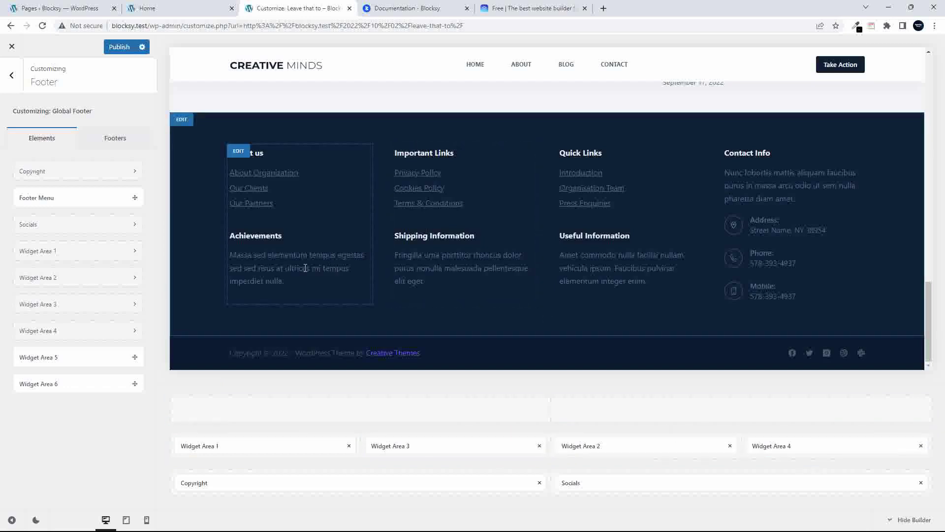
# Open the settings of Widget Area 3, the Important Links column
pyautogui.moveTo(287, 267); pyautogui.dragTo(284, 266)
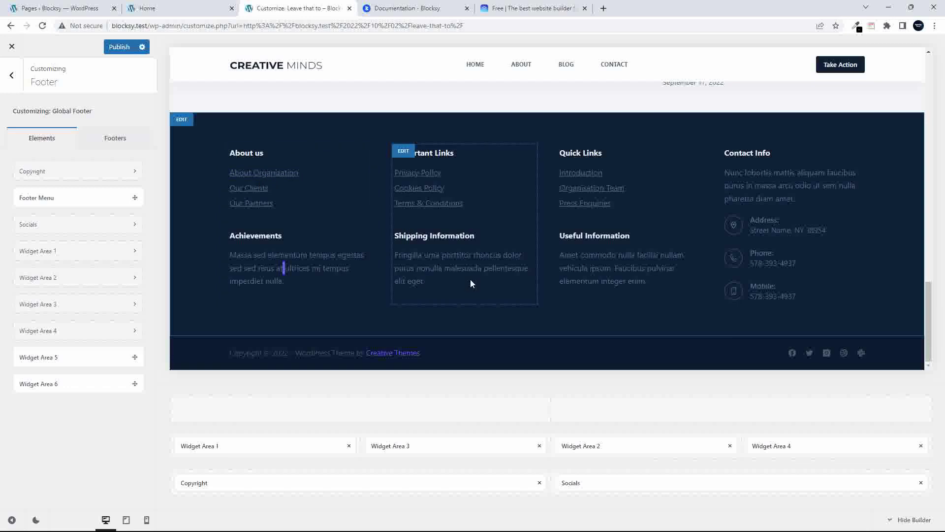
pyautogui.doubleClick(463, 268)
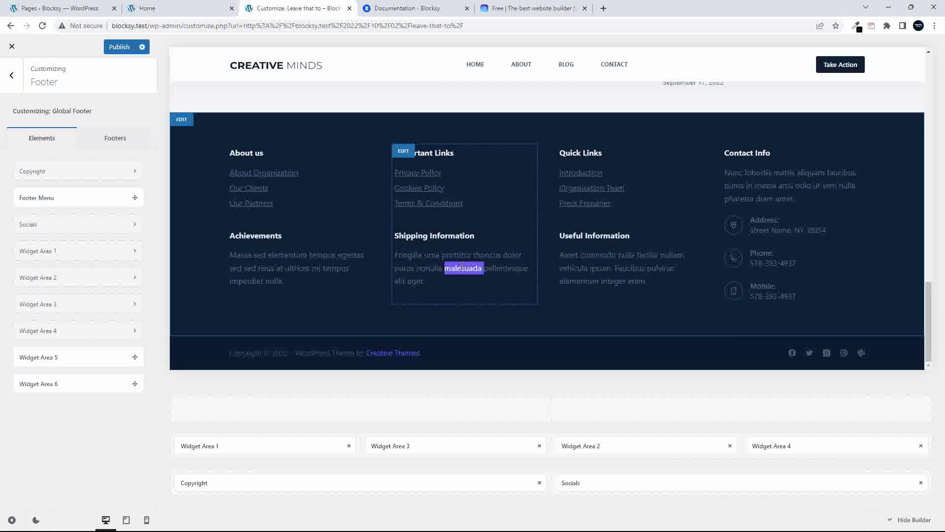
pyautogui.click(402, 154)
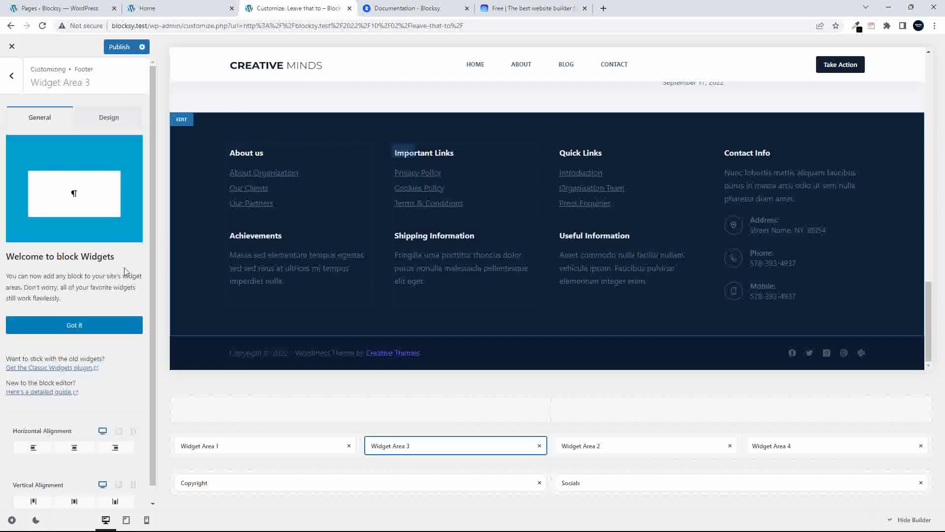
# Go from the WordPress Pages list to Appearance > Widgets
pyautogui.scroll(-1, 76, 352)
pyautogui.scroll(1, 76, 353)
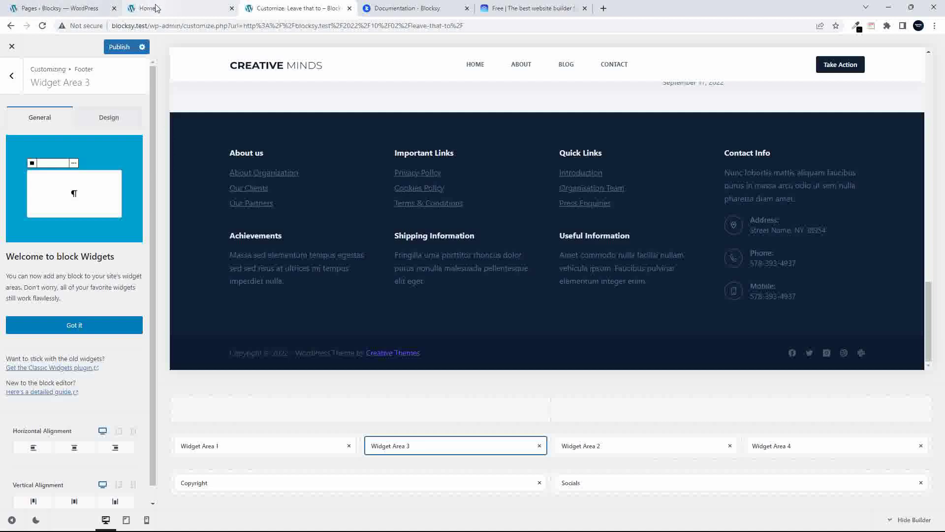
pyautogui.click(44, 10)
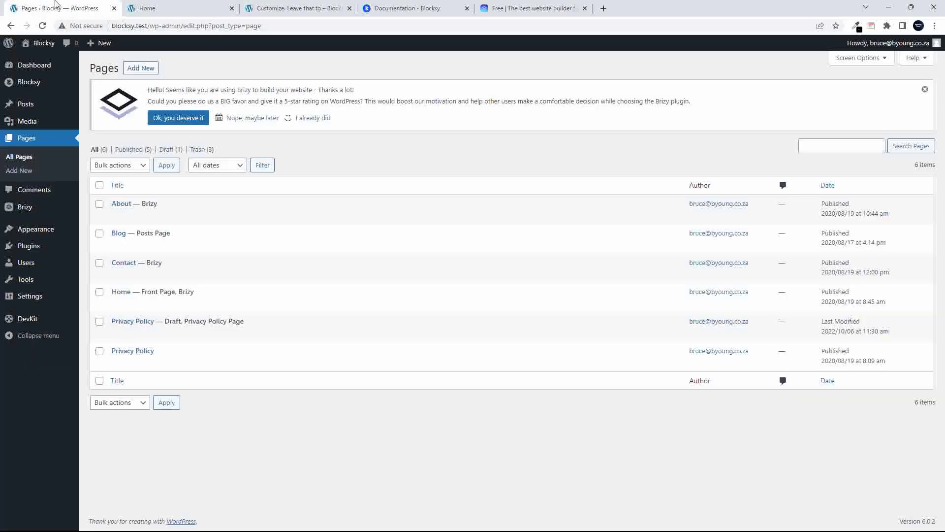
pyautogui.click(291, 9)
pyautogui.click(70, 10)
pyautogui.moveTo(44, 48)
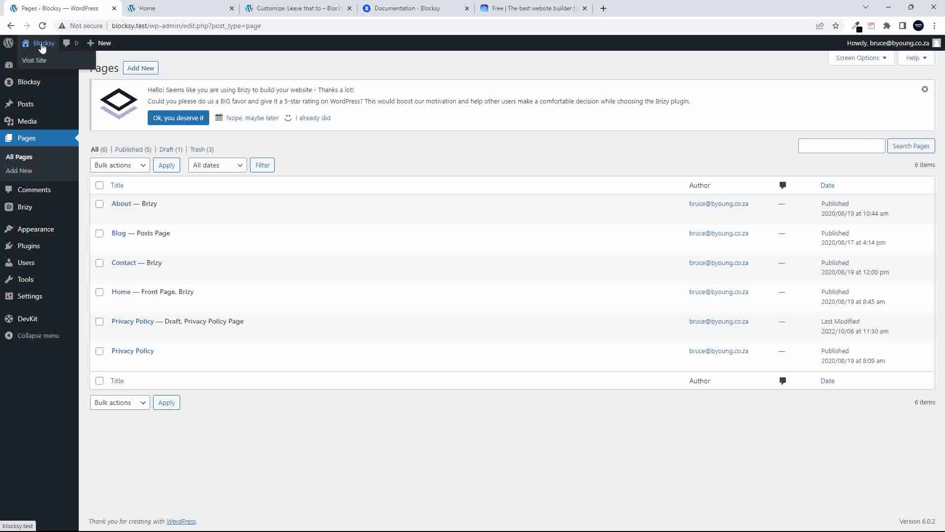
pyautogui.moveTo(102, 332)
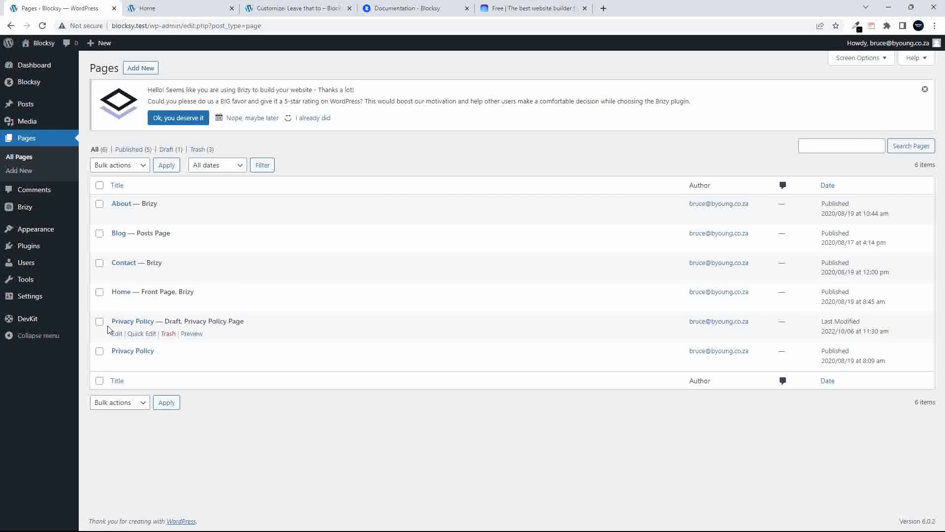
pyautogui.moveTo(38, 229)
pyautogui.click(98, 258)
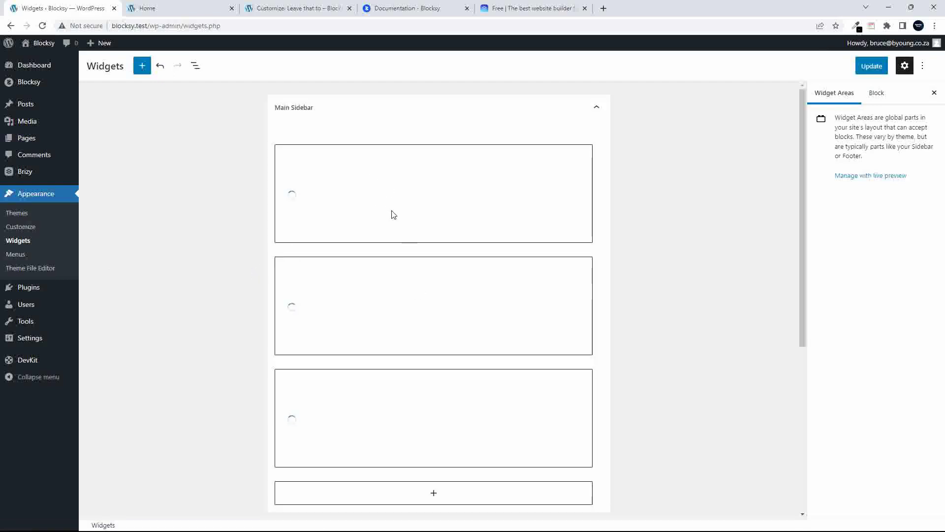
# Expand Footer Widget Area 4 in the block Widgets editor to reveal its Contact Info block
pyautogui.scroll(-5, 394, 214)
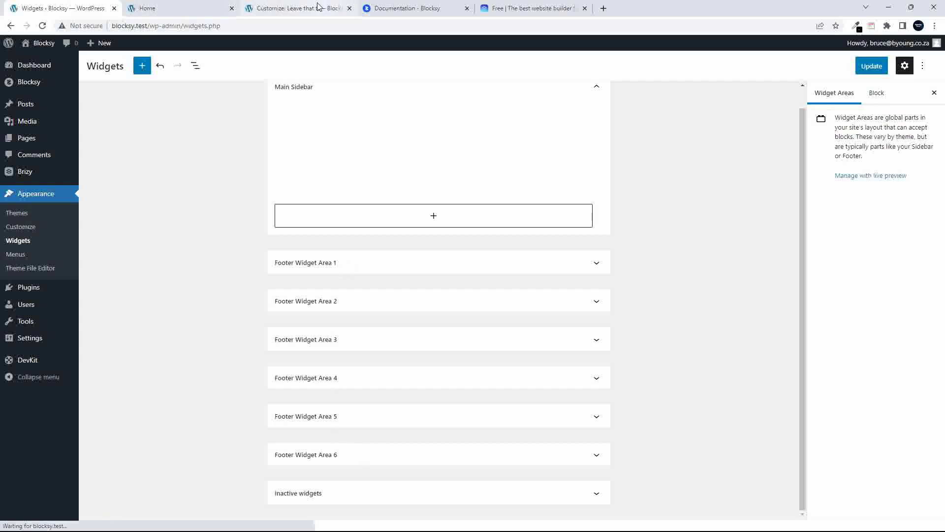
pyautogui.click(295, 8)
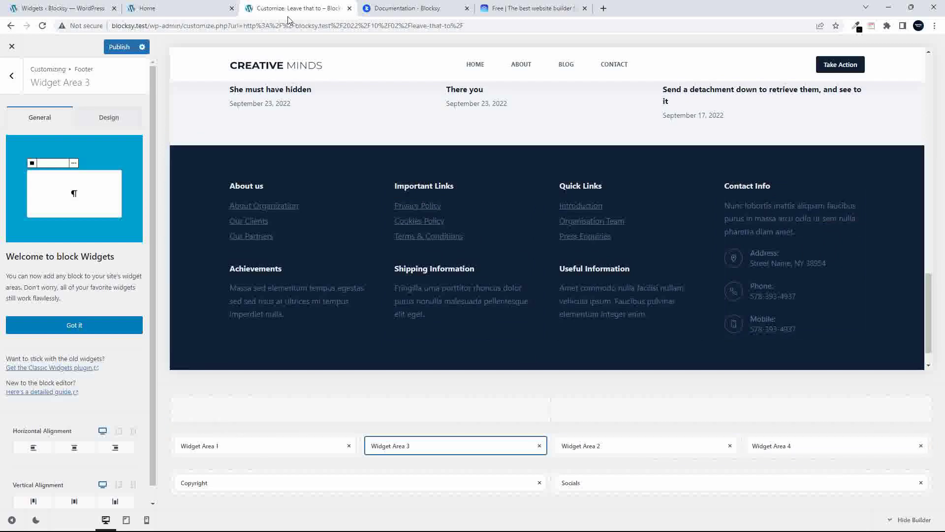
pyautogui.click(64, 7)
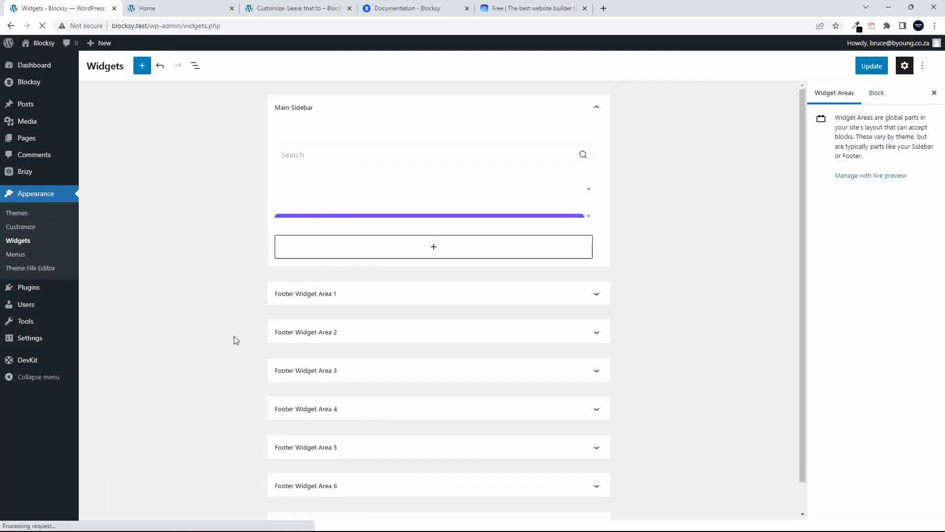
pyautogui.click(374, 400)
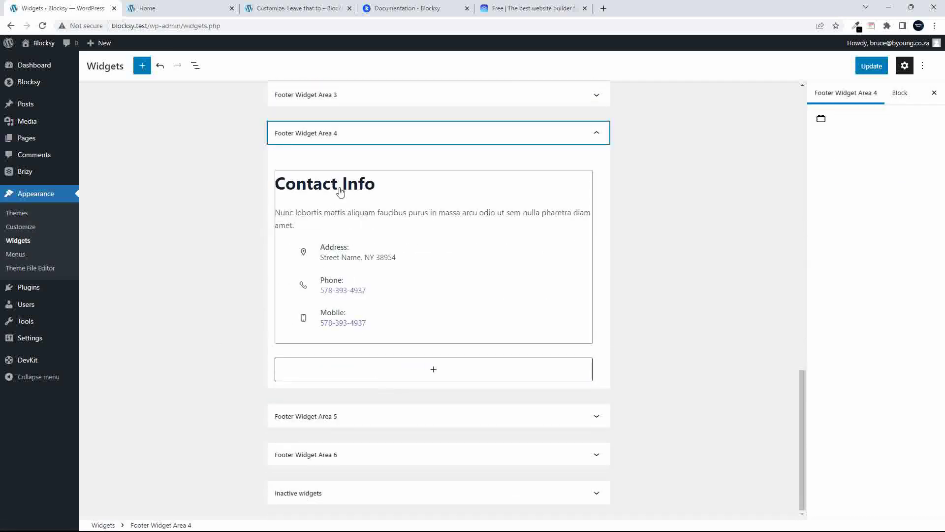
# Append Work Hours, Fax, Email and Website entries to the Contact Info widget, giving seven fields
pyautogui.click(345, 222)
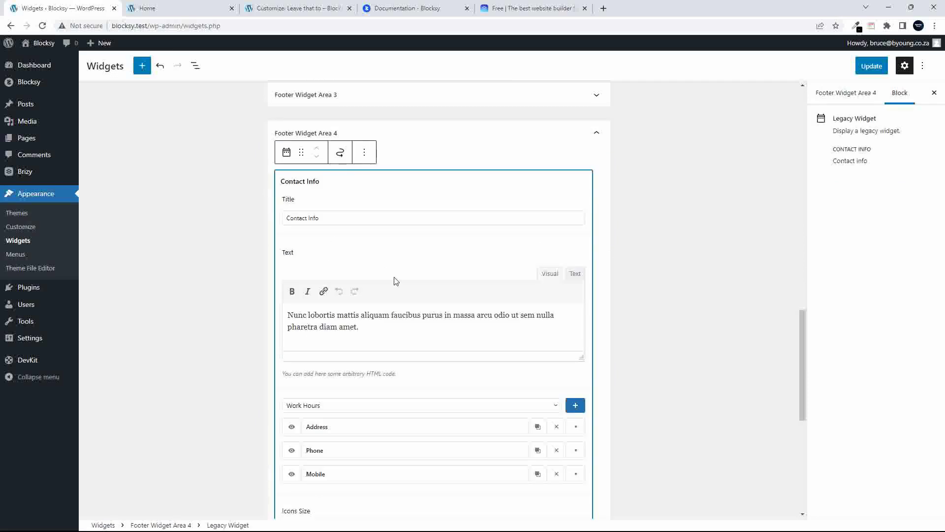
pyautogui.scroll(-3, 389, 268)
pyautogui.scroll(-1, 389, 266)
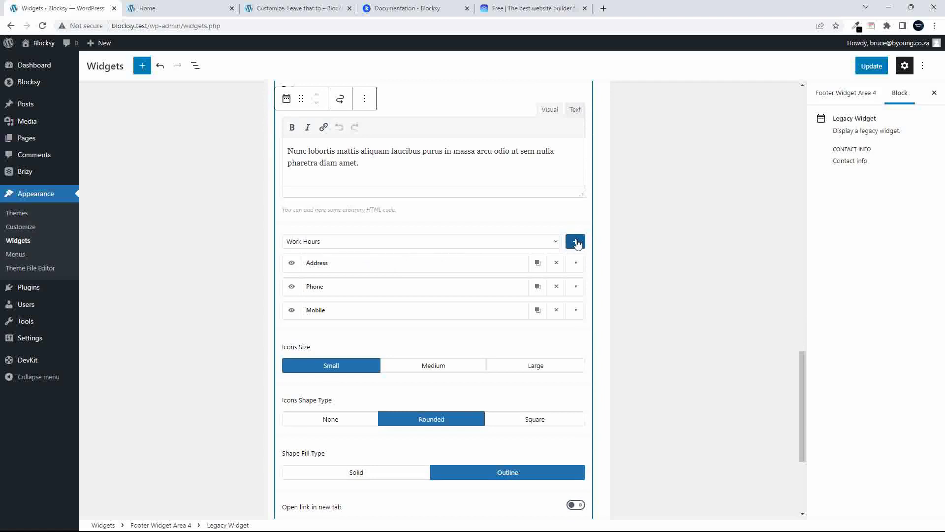
pyautogui.click(576, 243)
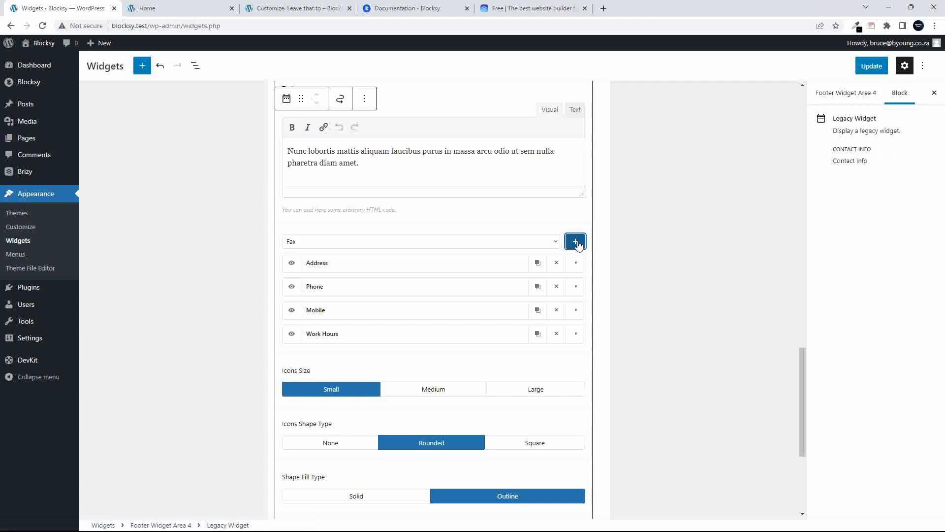
pyautogui.click(576, 243)
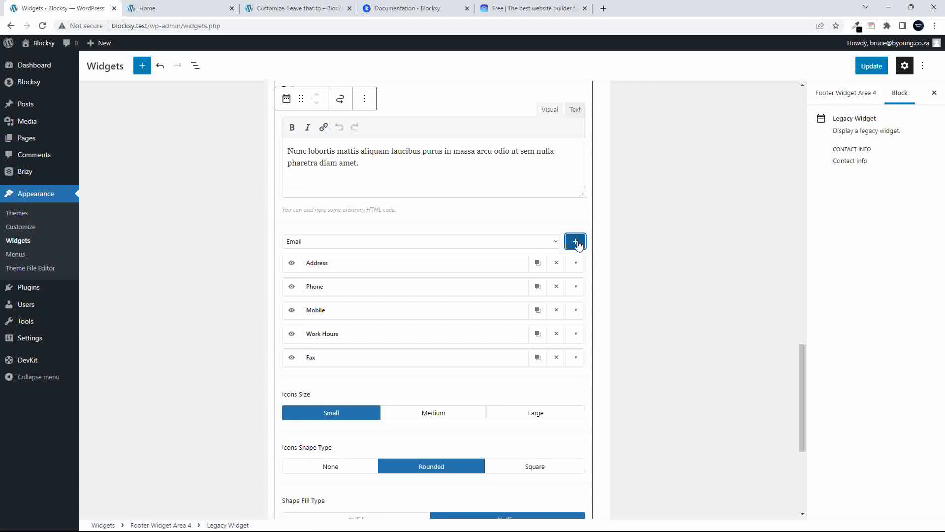
pyautogui.click(555, 242)
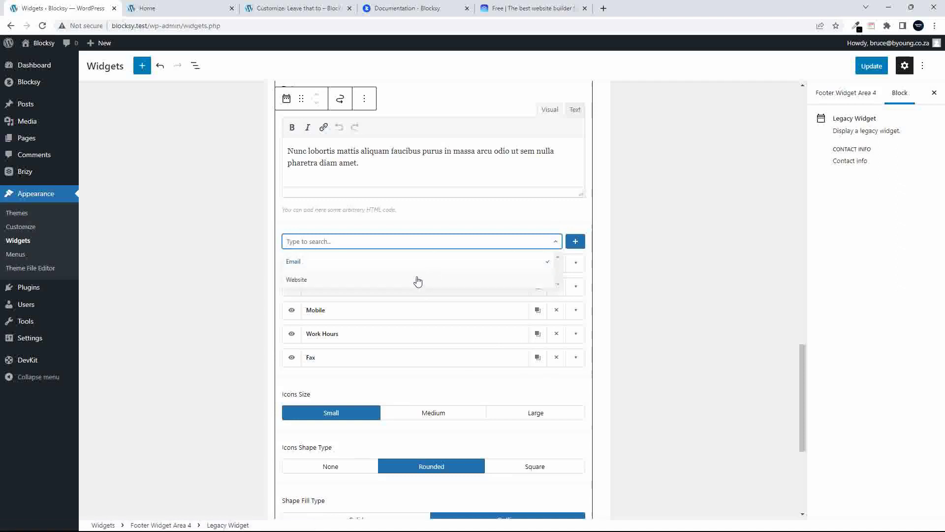
pyautogui.click(575, 243)
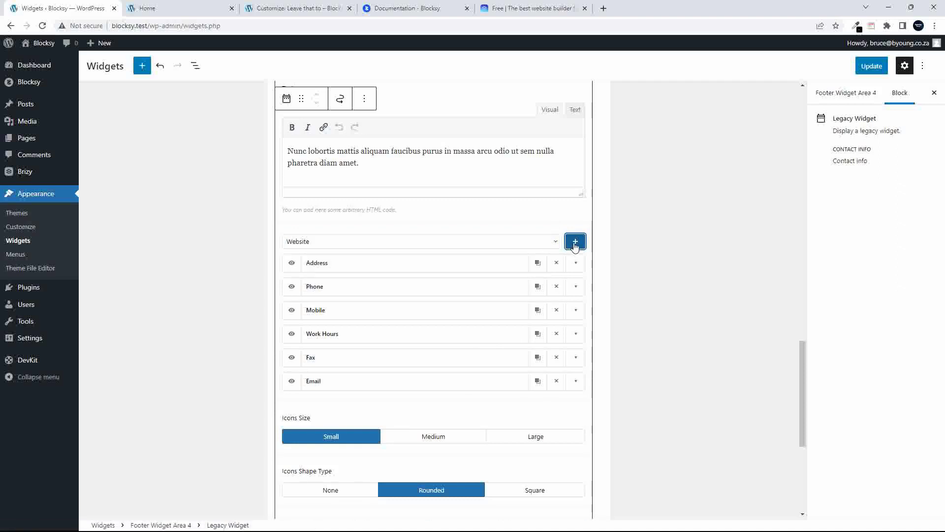
pyautogui.click(574, 243)
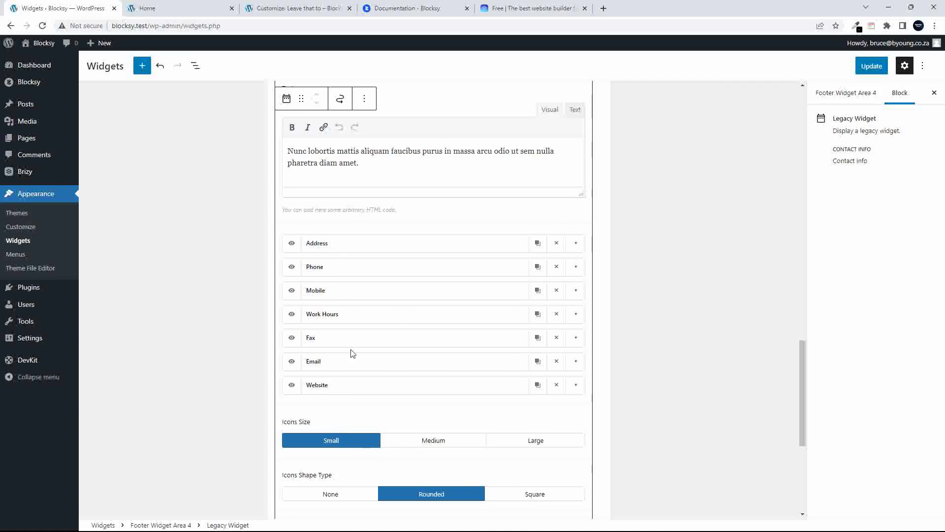
pyautogui.scroll(1, 383, 398)
pyautogui.scroll(-3, 383, 401)
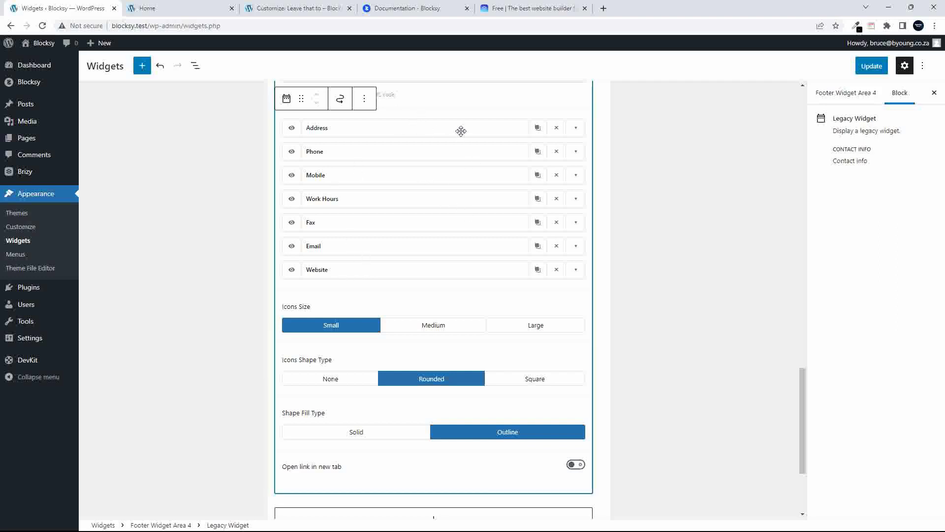
# Change the Address item's content to 'New Address in this City' and its title to 'Physical Address:'
pyautogui.click(576, 129)
pyautogui.click(440, 149)
pyautogui.click(425, 191)
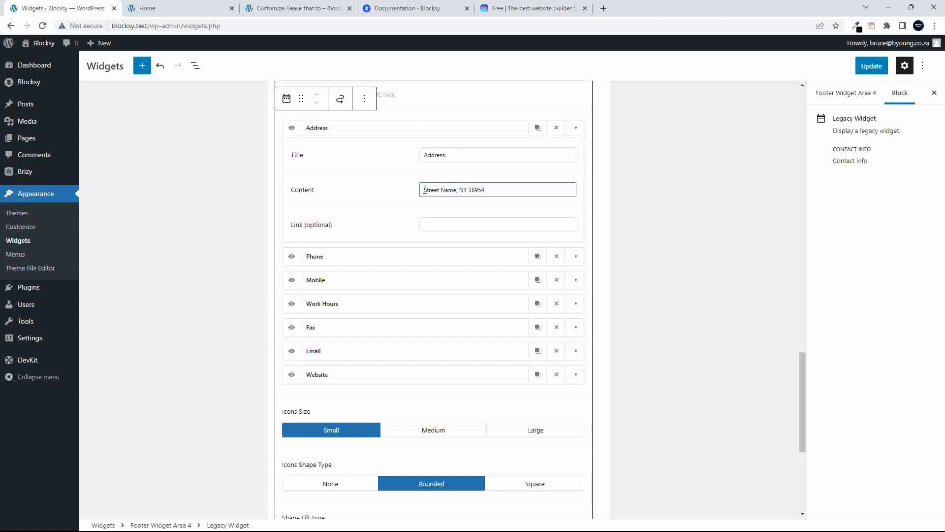
pyautogui.moveTo(425, 191); pyautogui.dragTo(527, 188)
pyautogui.write('New Address')
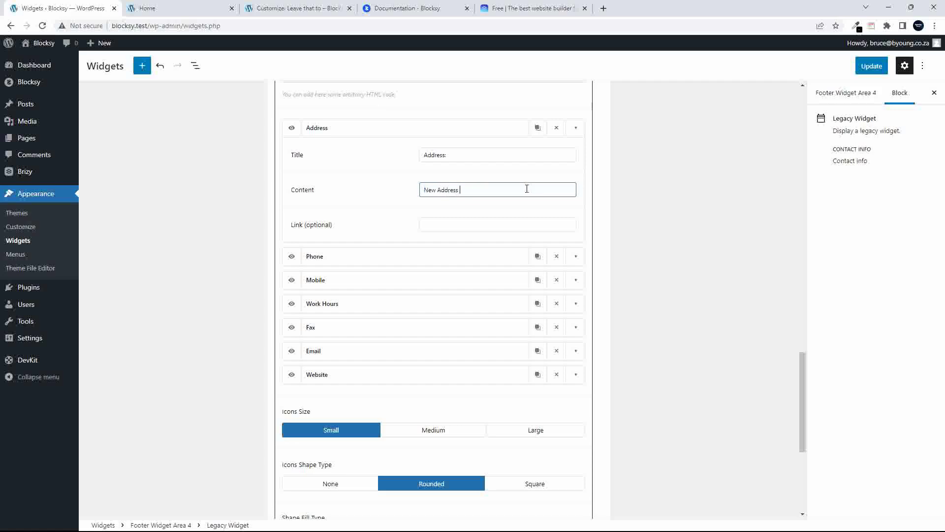
pyautogui.write(' in this City')
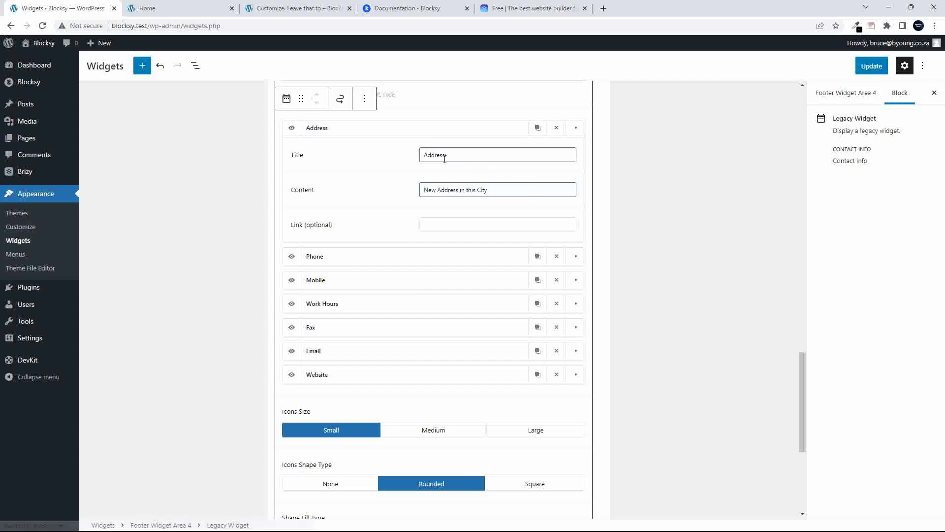
pyautogui.click(424, 156)
pyautogui.write('Physic')
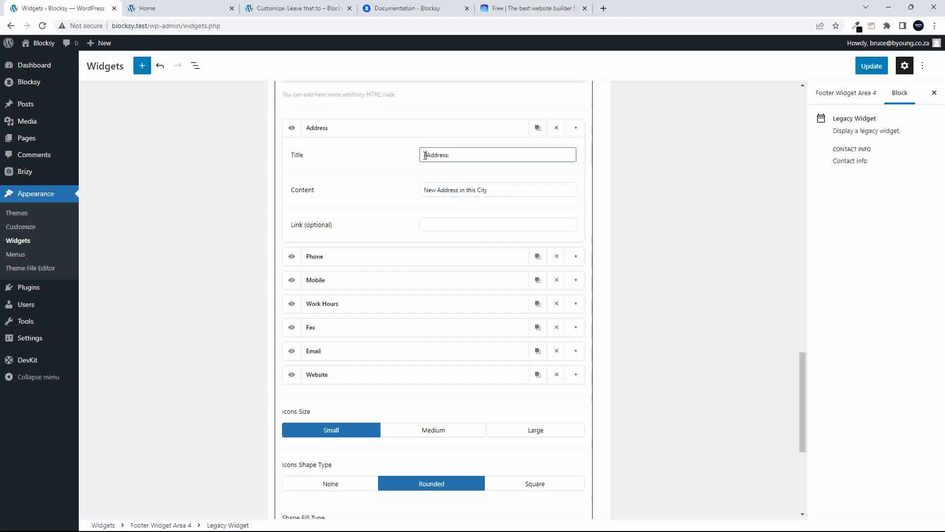
pyautogui.write('al')
# Replace the Phone item's number and set its link to tel:12345678
pyautogui.click(576, 257)
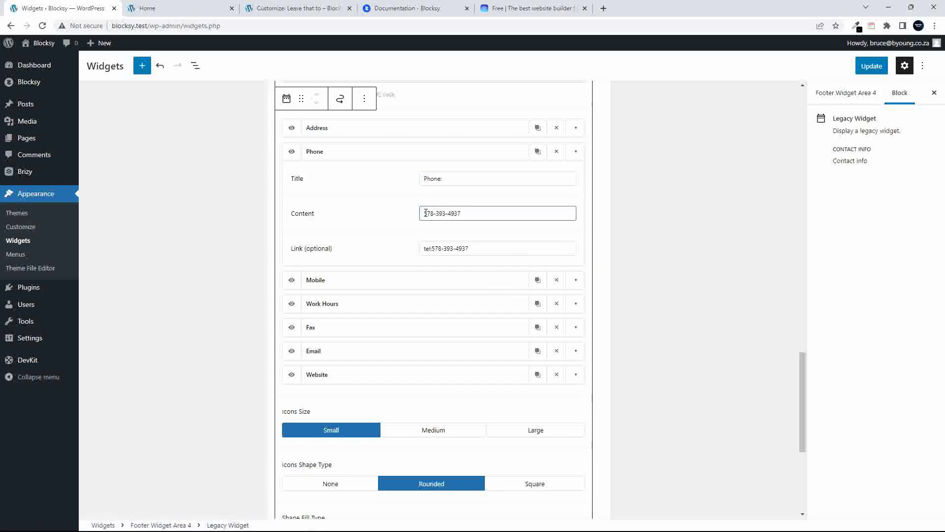
pyautogui.moveTo(426, 213); pyautogui.dragTo(507, 215)
pyautogui.write('123 456 7890')
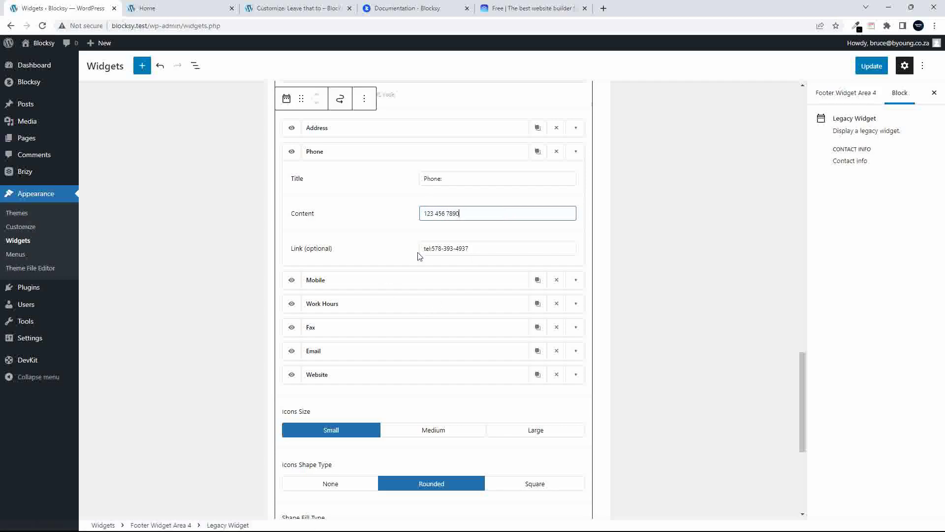
pyautogui.click(468, 253)
pyautogui.click(443, 251)
pyautogui.moveTo(433, 248); pyautogui.dragTo(520, 254)
pyautogui.write('12345678')
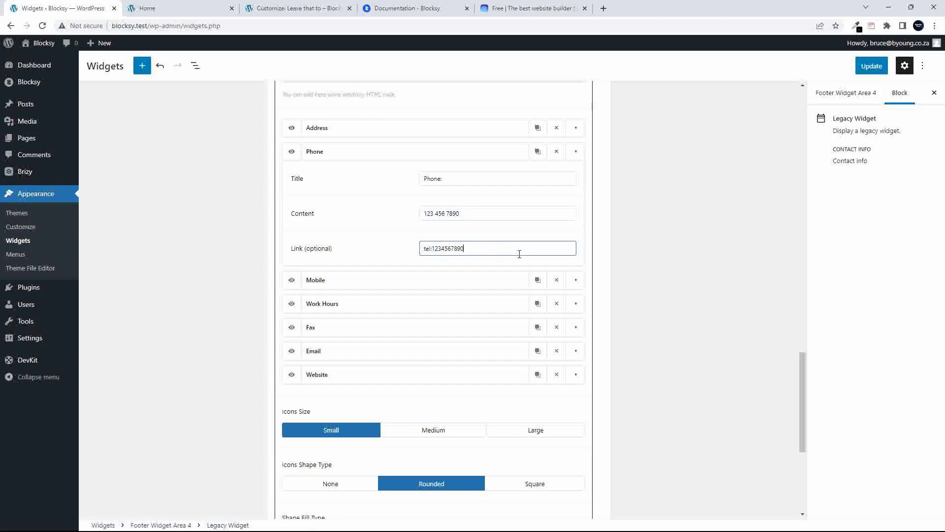
pyautogui.click(506, 282)
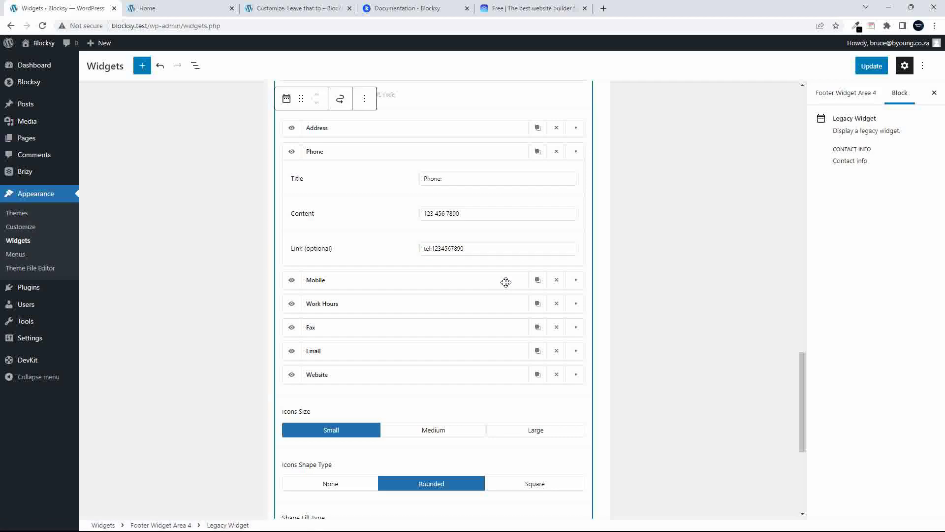
# Set the Contact Info icons to Medium size and Square shape, then save with Update
pyautogui.click(575, 279)
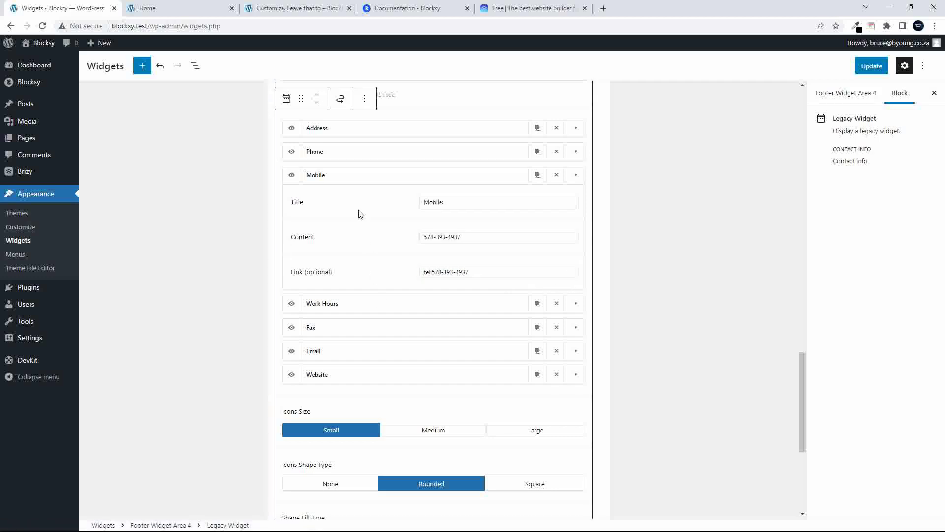
pyautogui.scroll(-5, 367, 352)
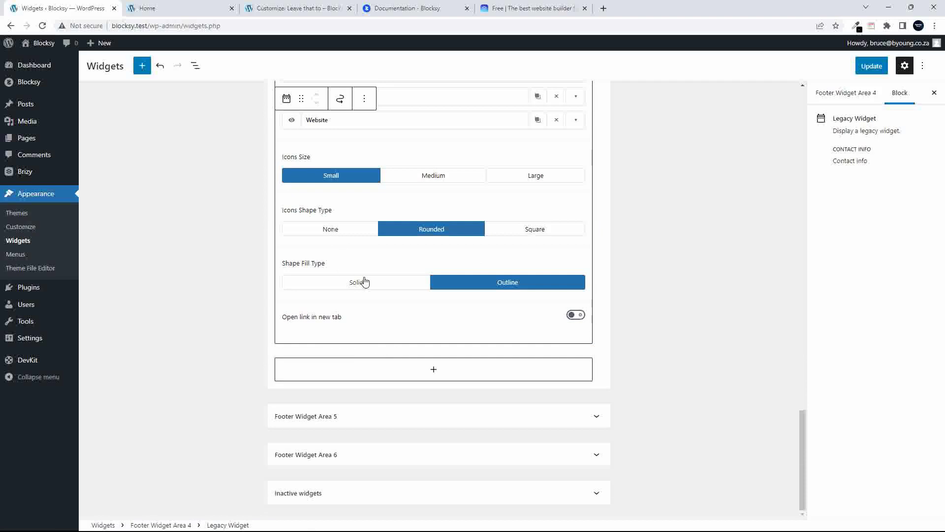
pyautogui.scroll(1, 334, 178)
pyautogui.click(428, 195)
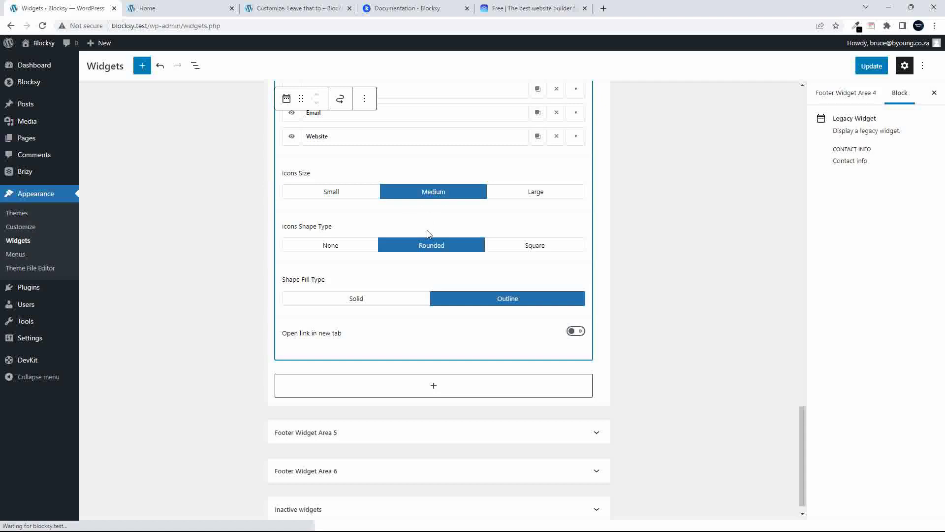
pyautogui.click(518, 246)
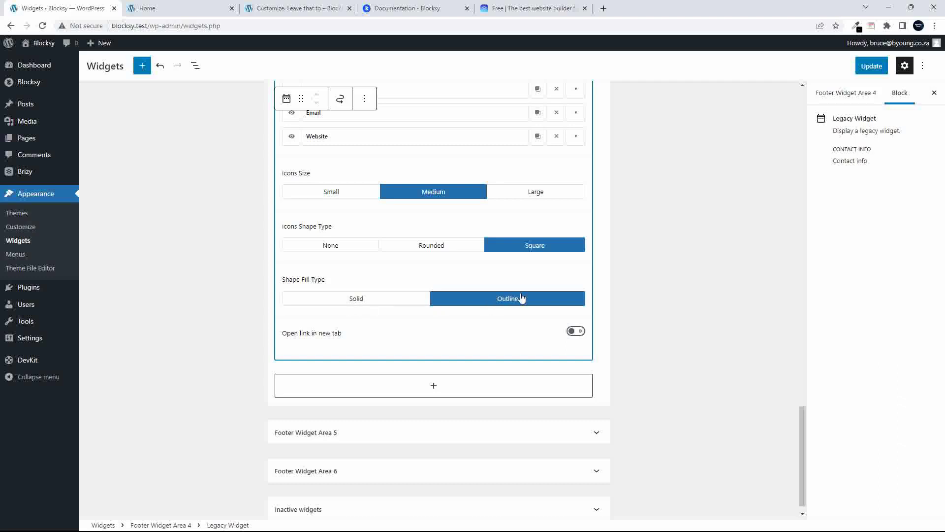
pyautogui.click(872, 66)
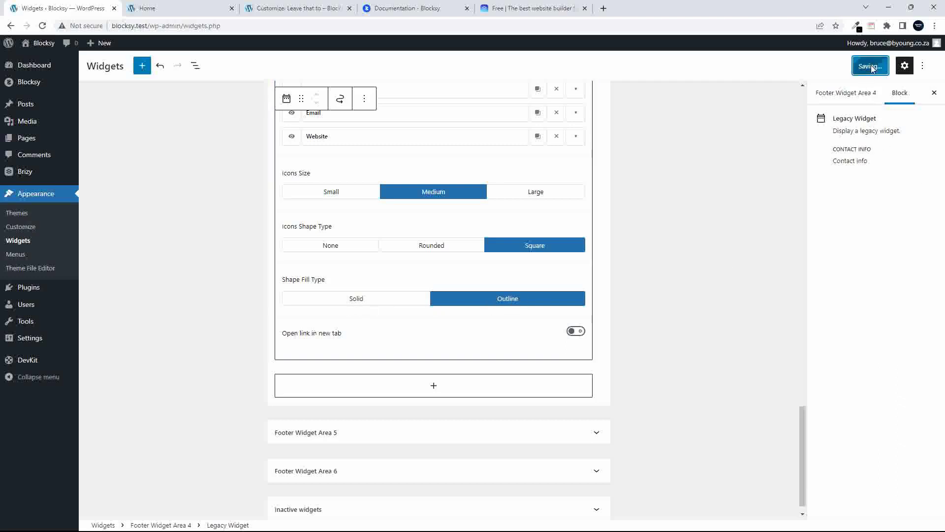
pyautogui.click(284, 7)
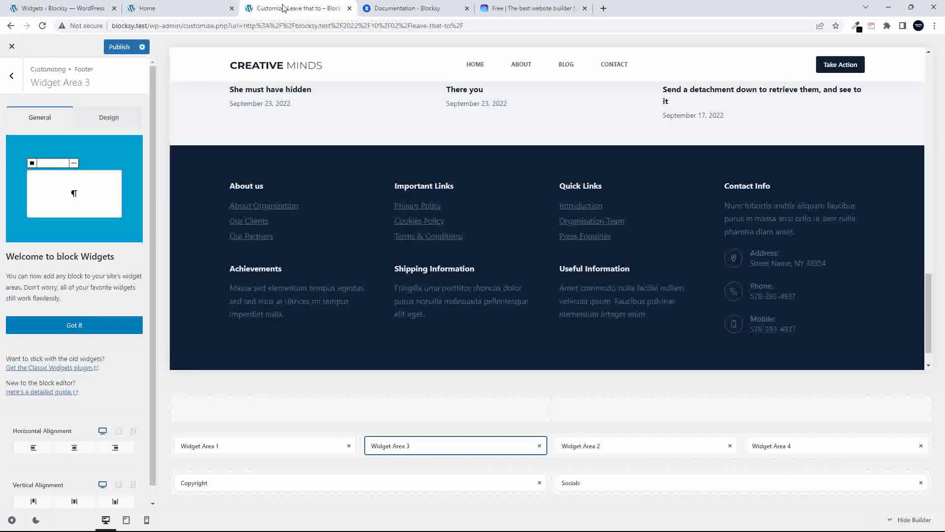
# Open the site's home page in a new tab and close the Home page editor tab
pyautogui.click(77, 8)
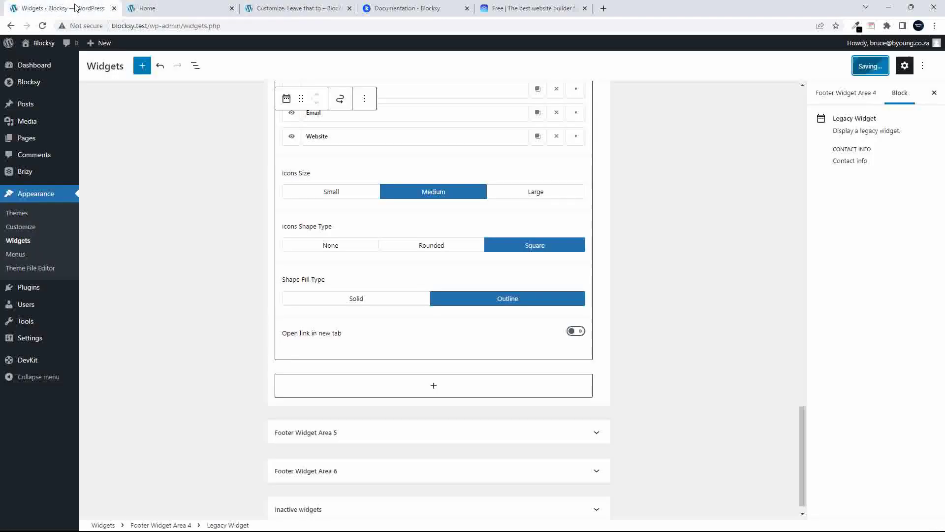
pyautogui.rightClick(39, 44)
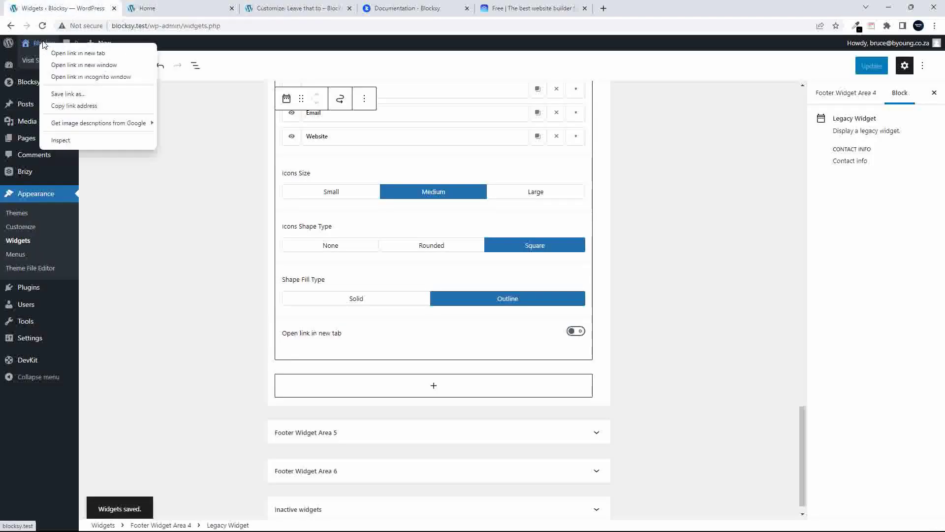
pyautogui.click(77, 53)
pyautogui.click(167, 9)
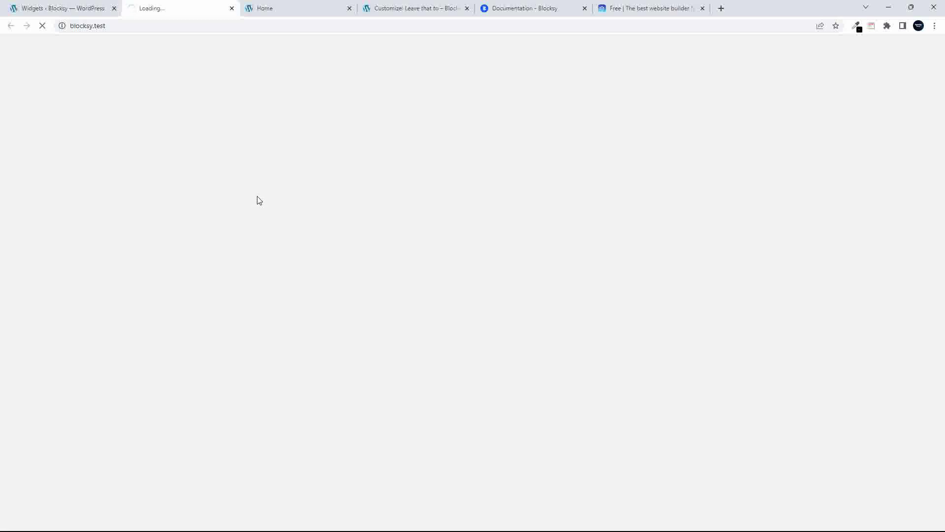
pyautogui.click(319, 8)
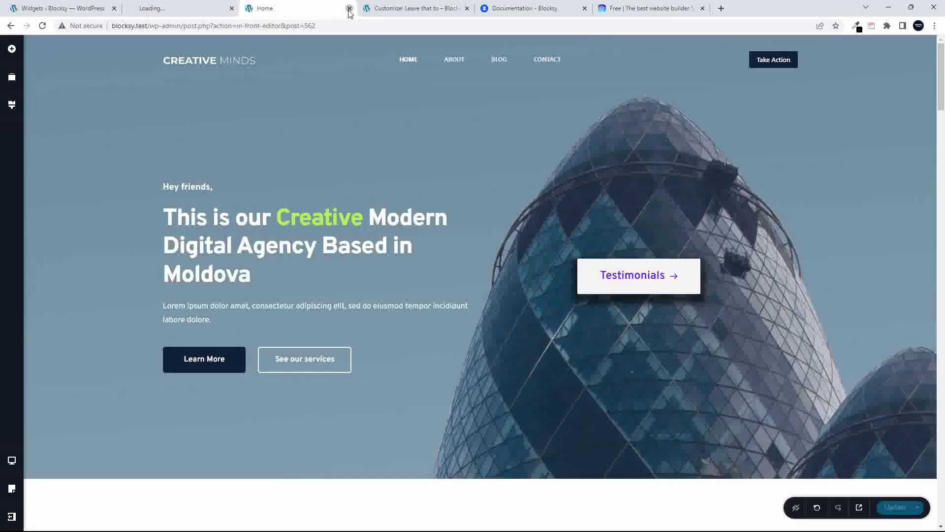
pyautogui.click(349, 8)
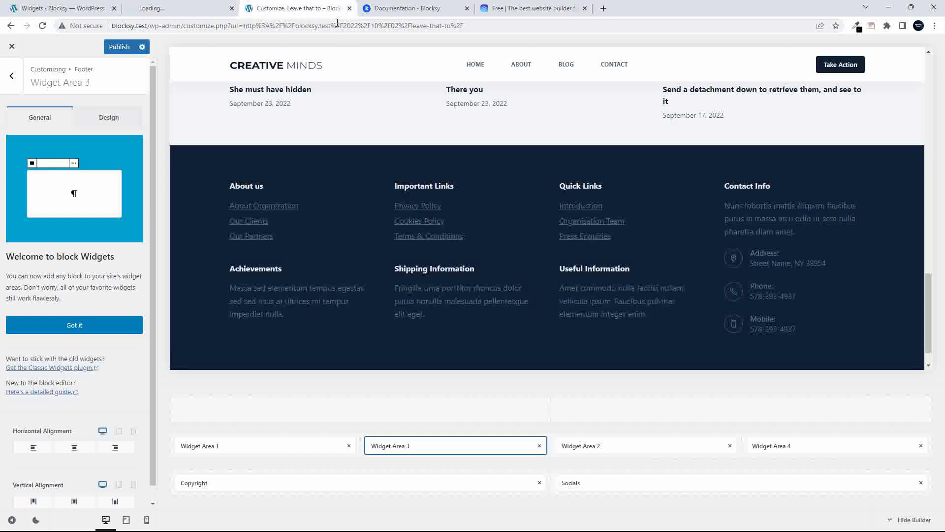
pyautogui.click(170, 10)
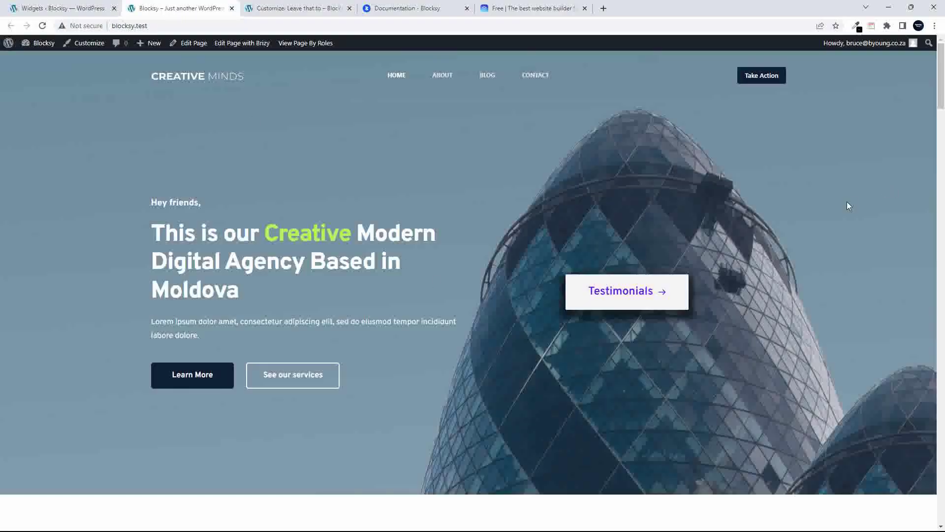
pyautogui.scroll(-20, 847, 204)
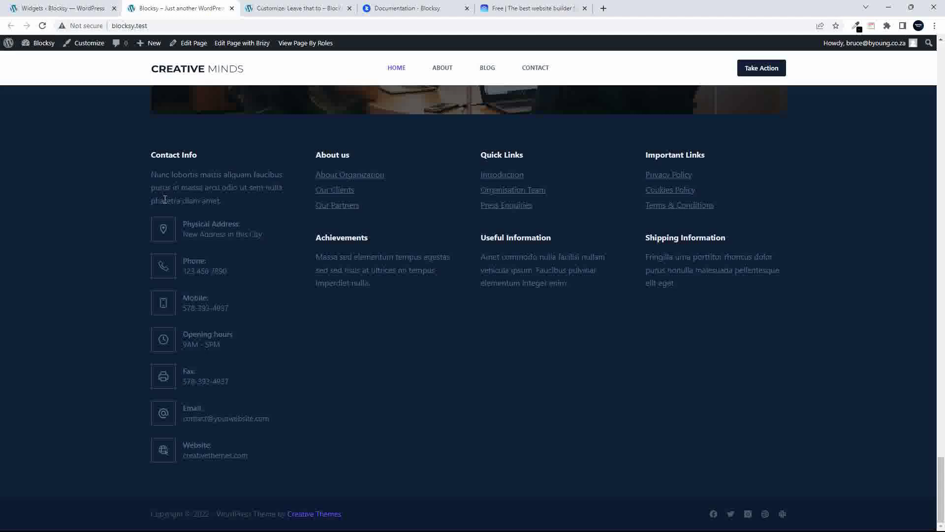
# Publish the footer widget changes in the Customizer and return to the live site
pyautogui.click(285, 9)
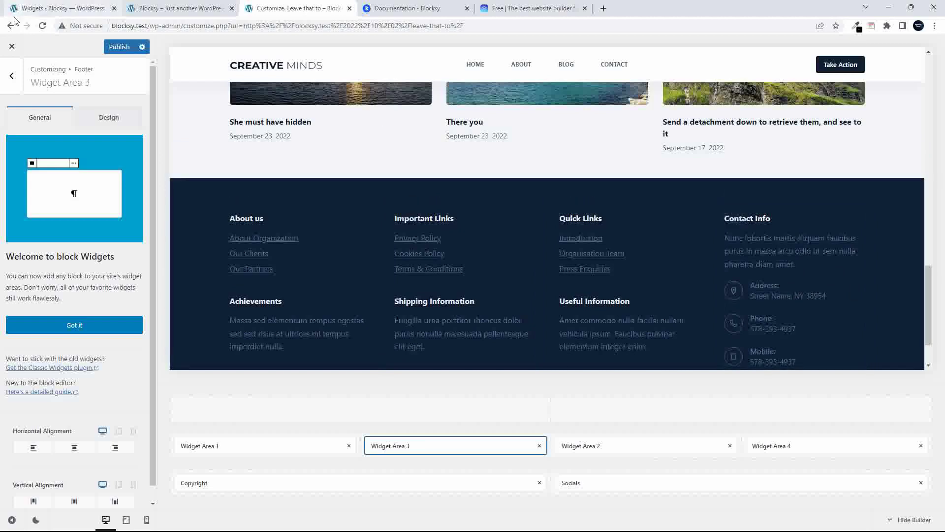
pyautogui.click(121, 52)
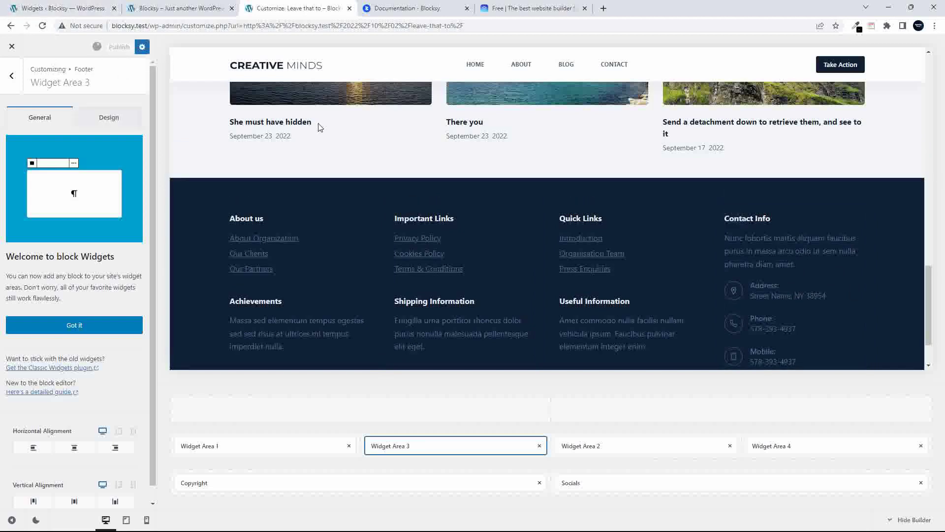
pyautogui.click(178, 7)
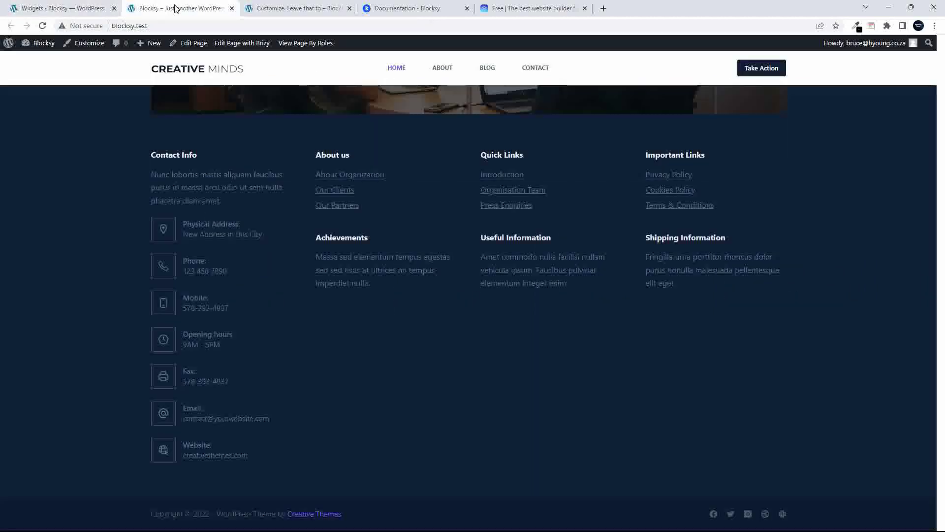
pyautogui.click(42, 26)
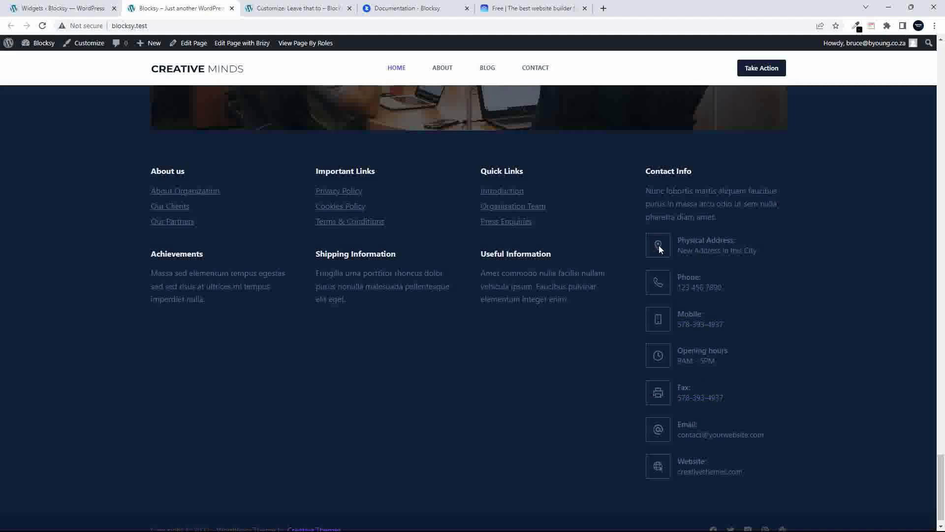
pyautogui.scroll(8, 662, 429)
pyautogui.scroll(-9, 662, 428)
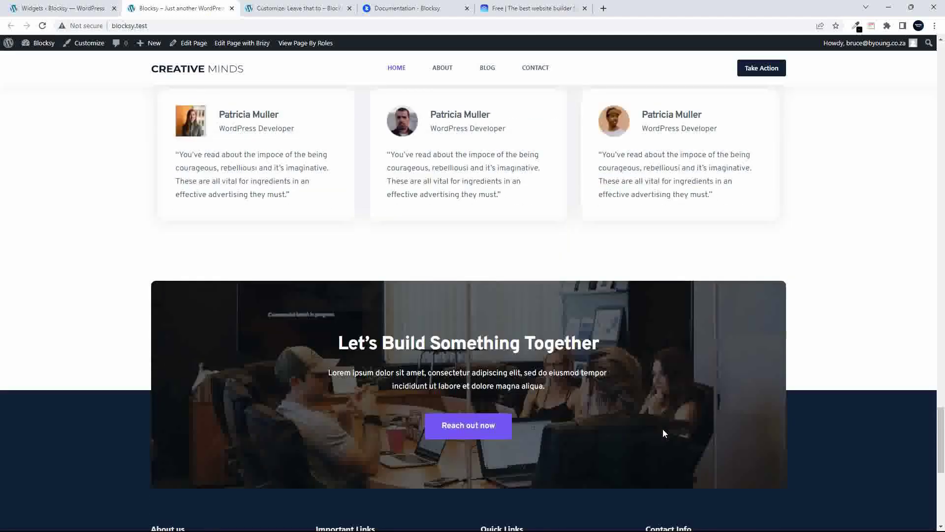
pyautogui.scroll(10, 663, 431)
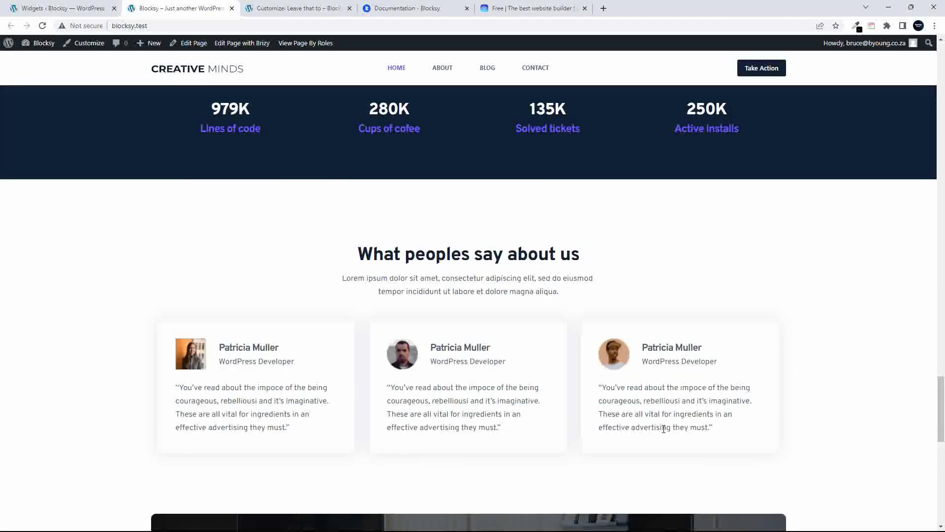
pyautogui.scroll(10, 663, 433)
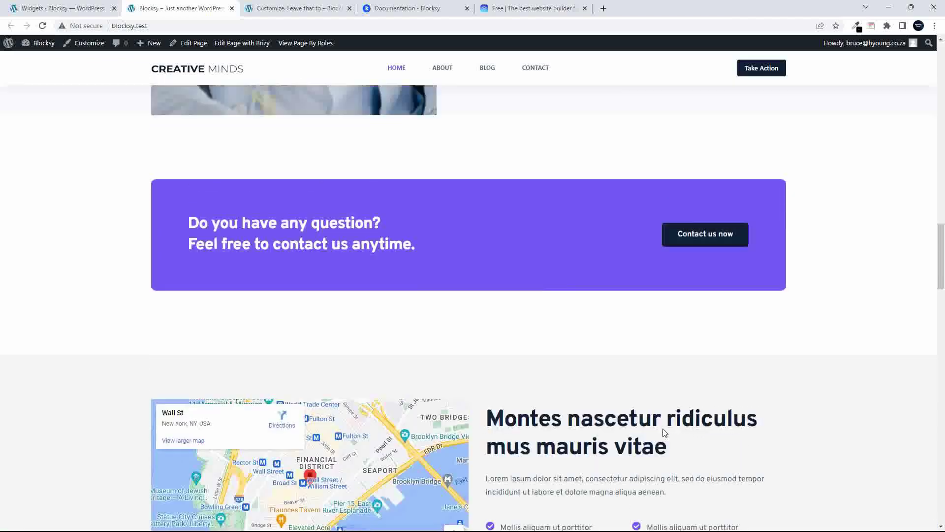
pyautogui.scroll(10, 664, 432)
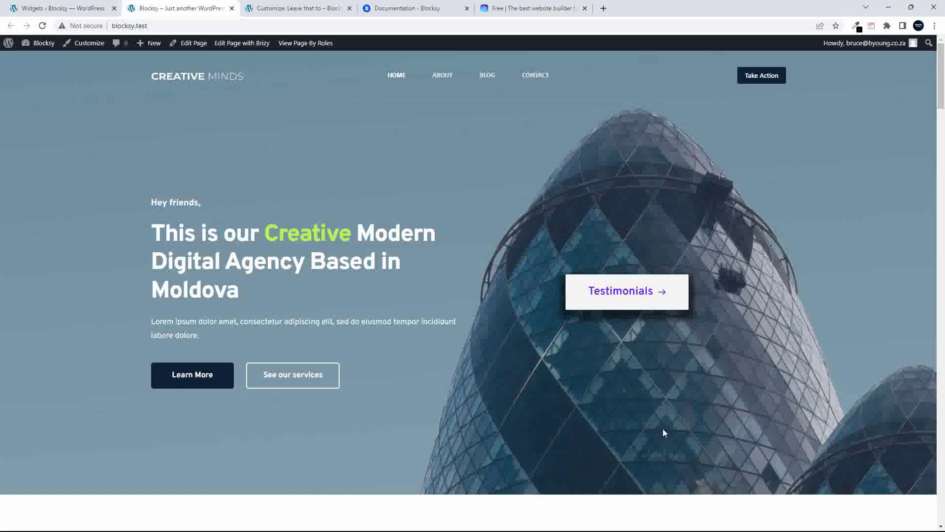
pyautogui.scroll(-10, 648, 448)
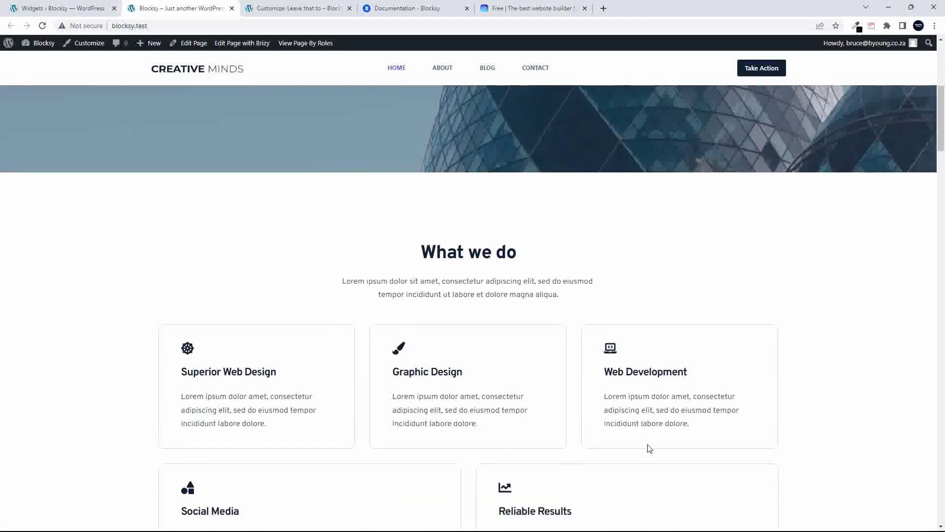
pyautogui.scroll(-10, 648, 445)
pyautogui.scroll(20, 648, 447)
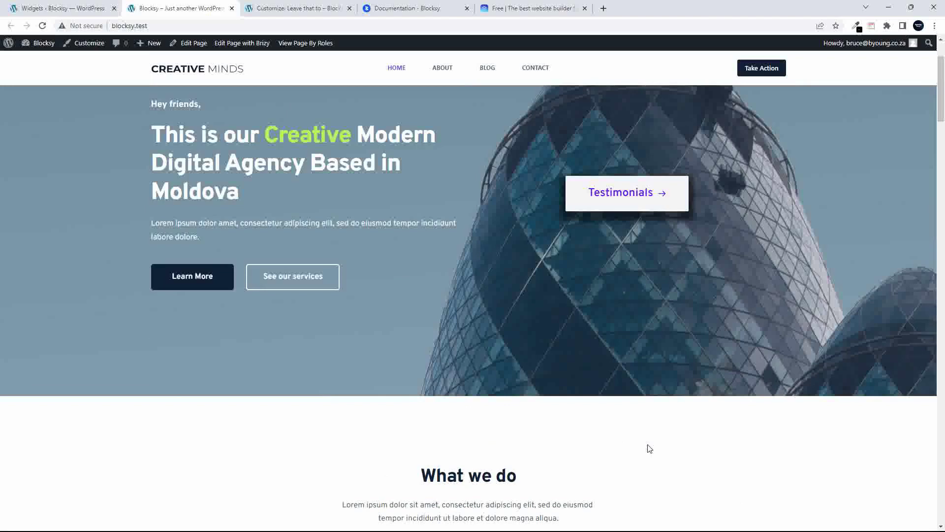
pyautogui.scroll(2, 649, 448)
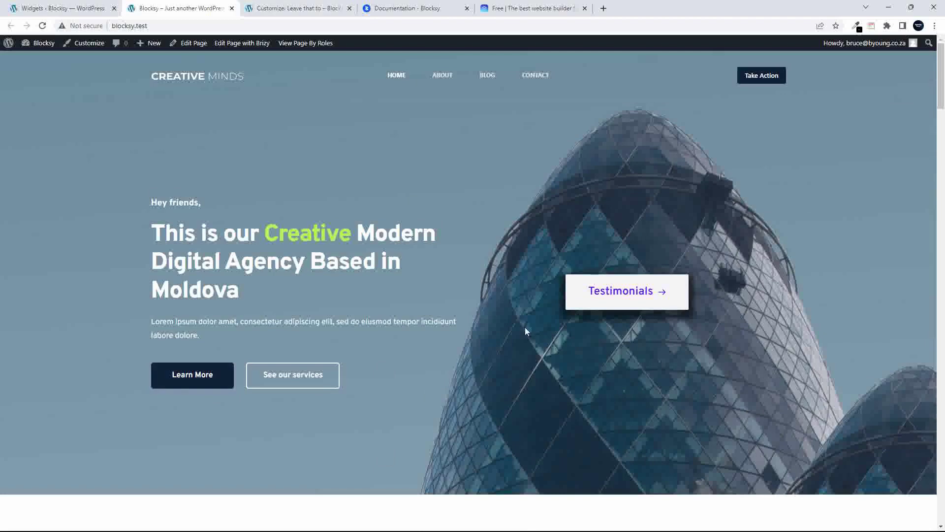
# Set button Min Height to 44 px under General > Buttons, leaving the hover effect off
pyautogui.click(298, 8)
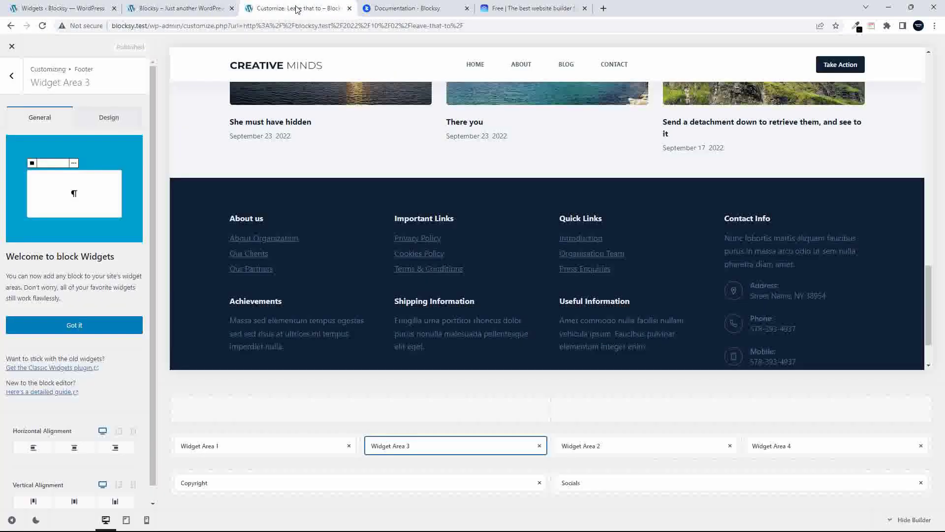
pyautogui.click(12, 79)
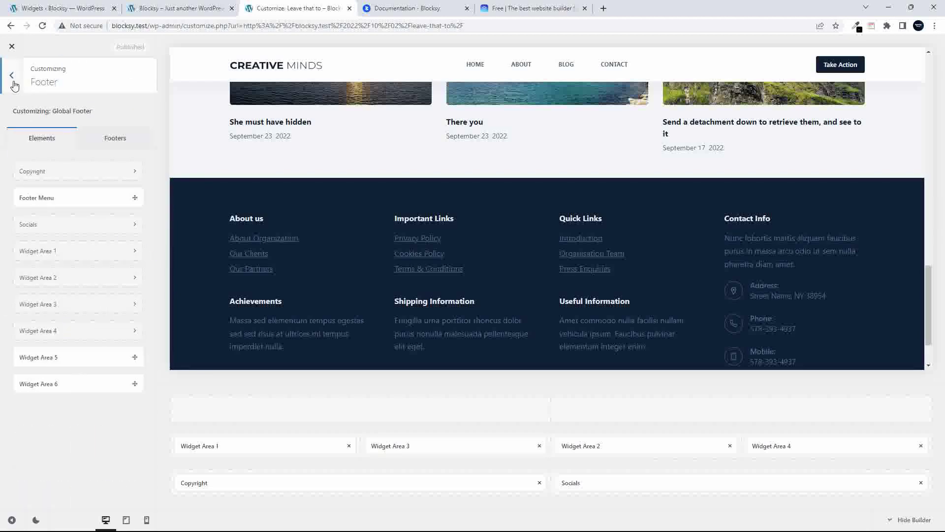
pyautogui.click(12, 81)
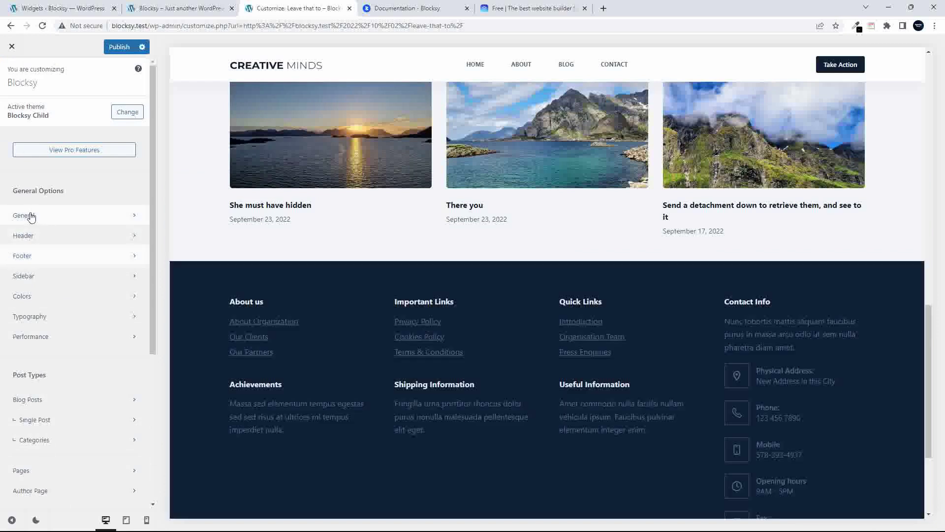
pyautogui.click(30, 216)
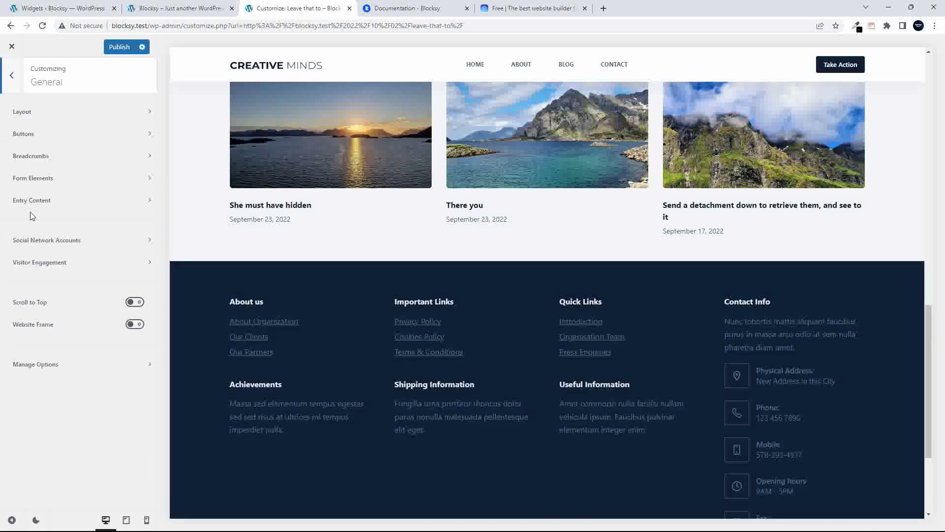
pyautogui.click(39, 135)
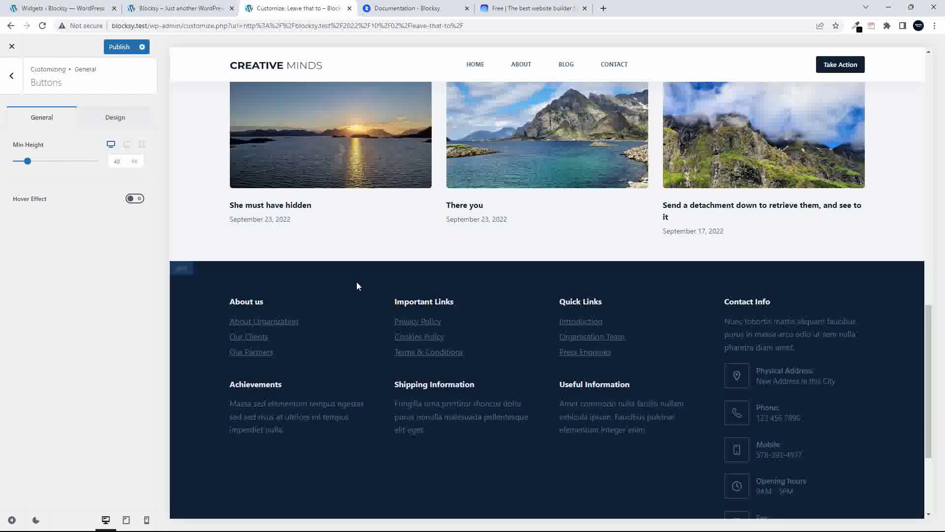
pyautogui.scroll(15, 347, 275)
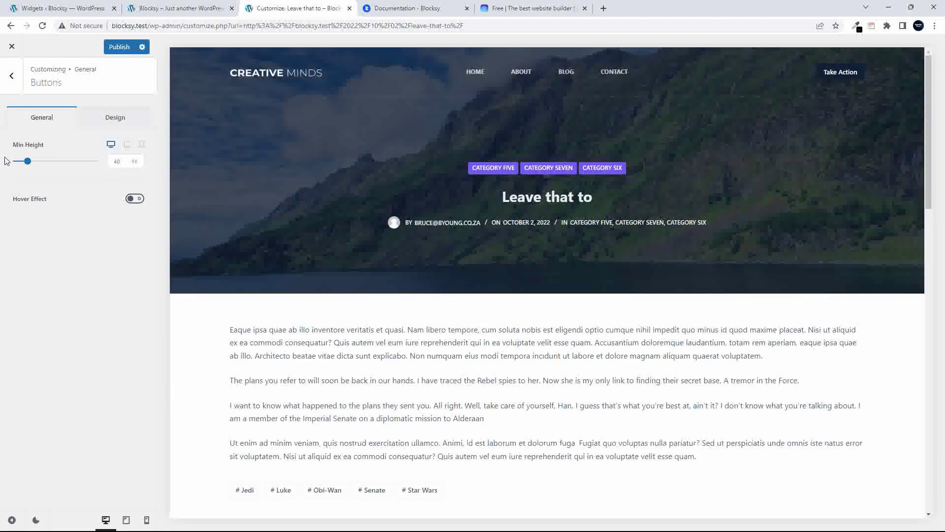
pyautogui.moveTo(28, 161)
pyautogui.mouseDown()
pyautogui.moveTo(40, 161)
pyautogui.moveTo(31, 165)
pyautogui.mouseUp()
pyautogui.click(135, 199)
pyautogui.click(136, 200)
pyautogui.click(11, 75)
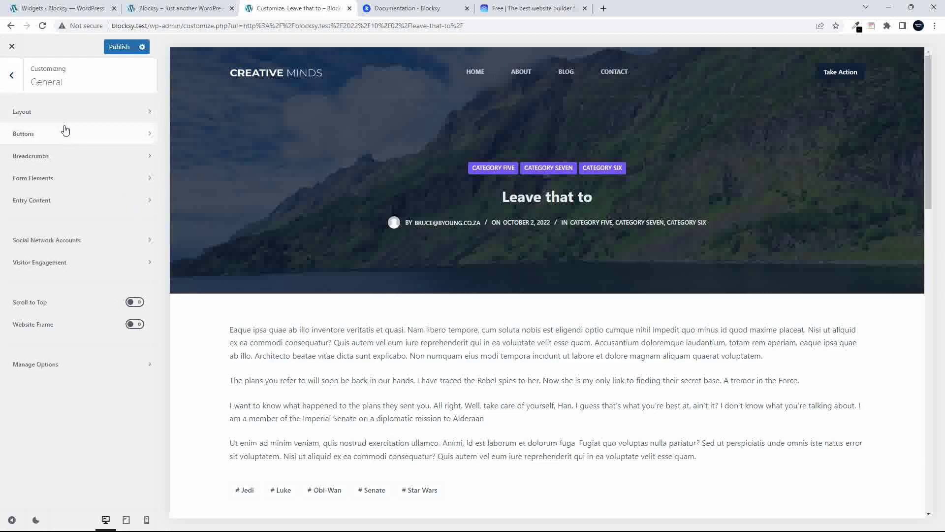
pyautogui.click(11, 74)
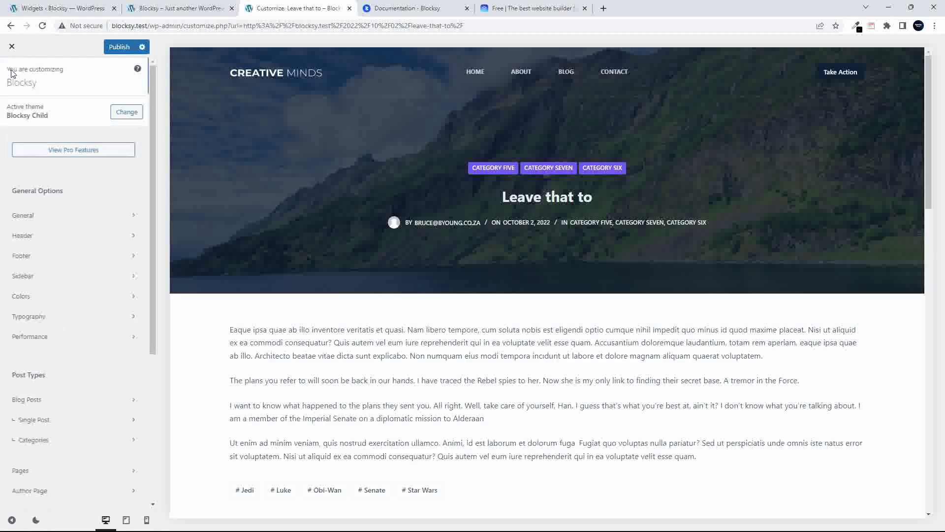
# Enable Global Header sticky functionality, trying each row layout and settling on Only Main Row
pyautogui.click(34, 239)
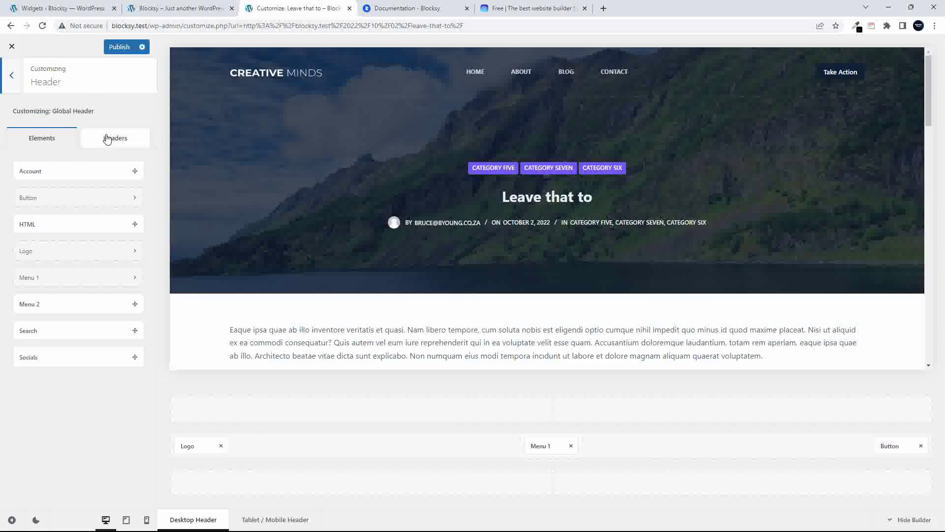
pyautogui.click(107, 140)
pyautogui.click(67, 178)
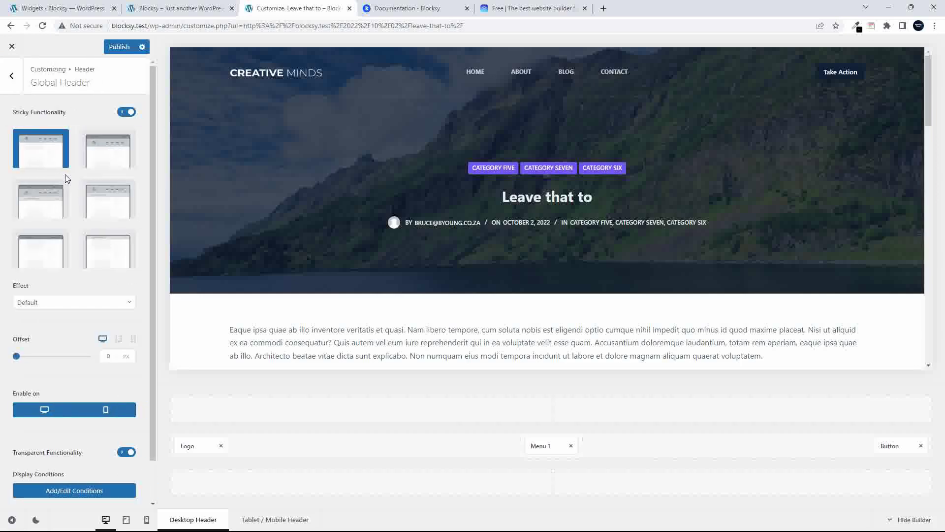
pyautogui.click(114, 157)
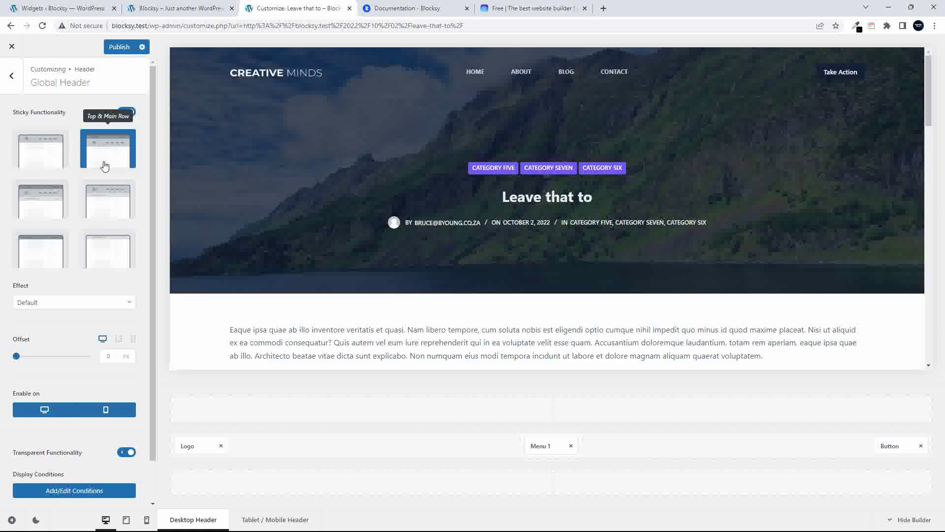
pyautogui.click(47, 205)
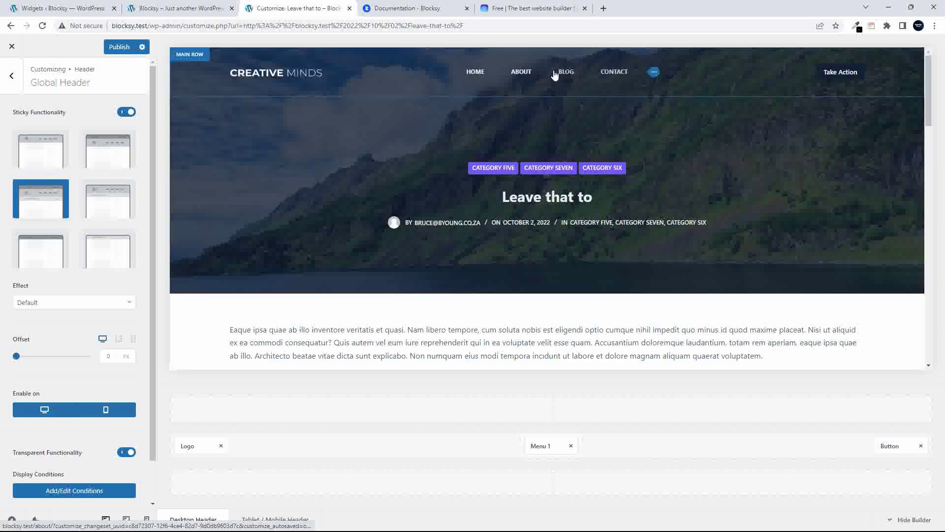
pyautogui.click(108, 206)
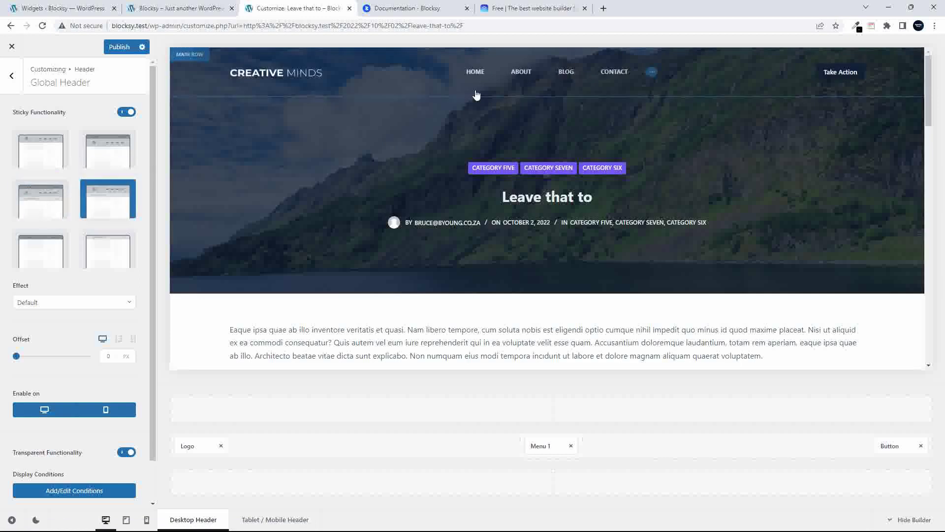
pyautogui.click(54, 250)
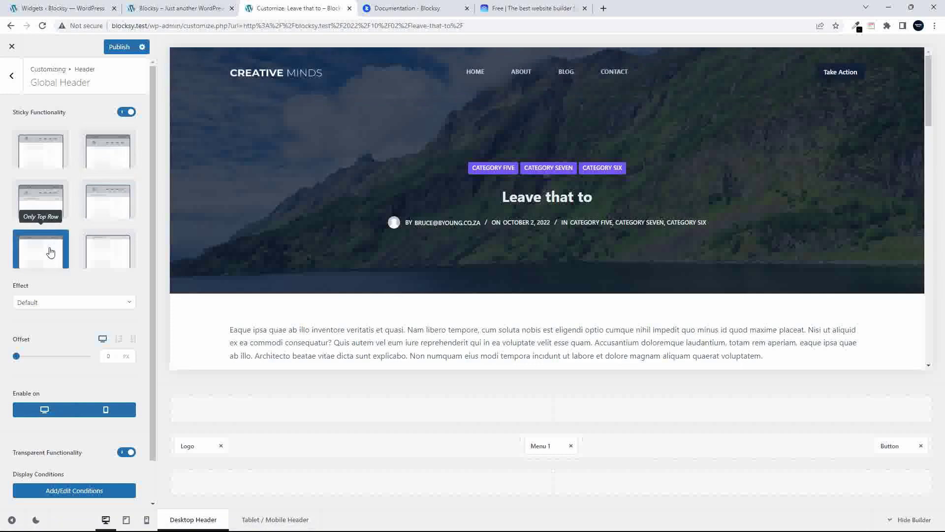
pyautogui.click(106, 259)
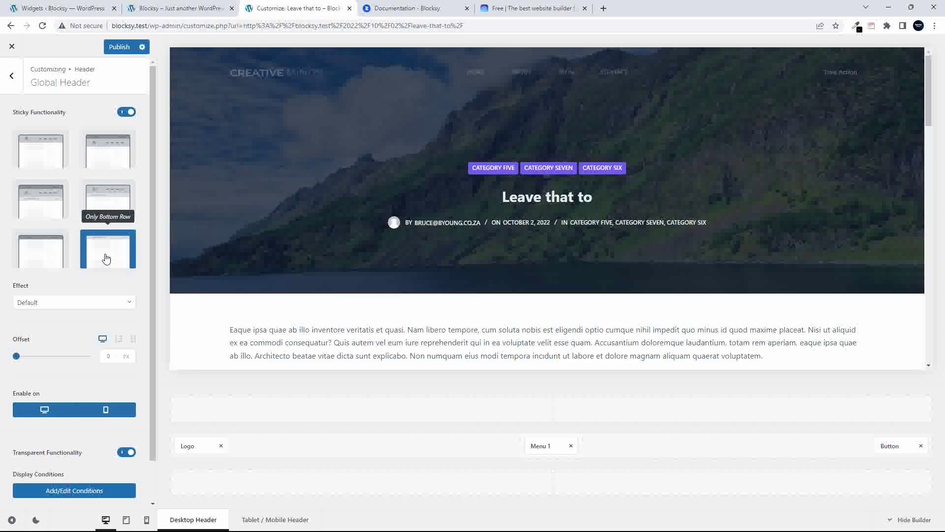
pyautogui.click(47, 151)
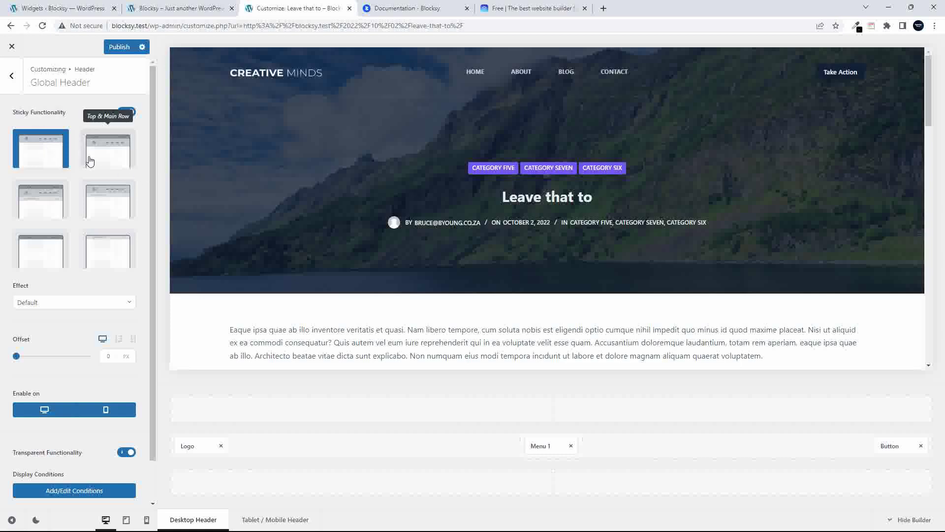
pyautogui.scroll(-1, 98, 216)
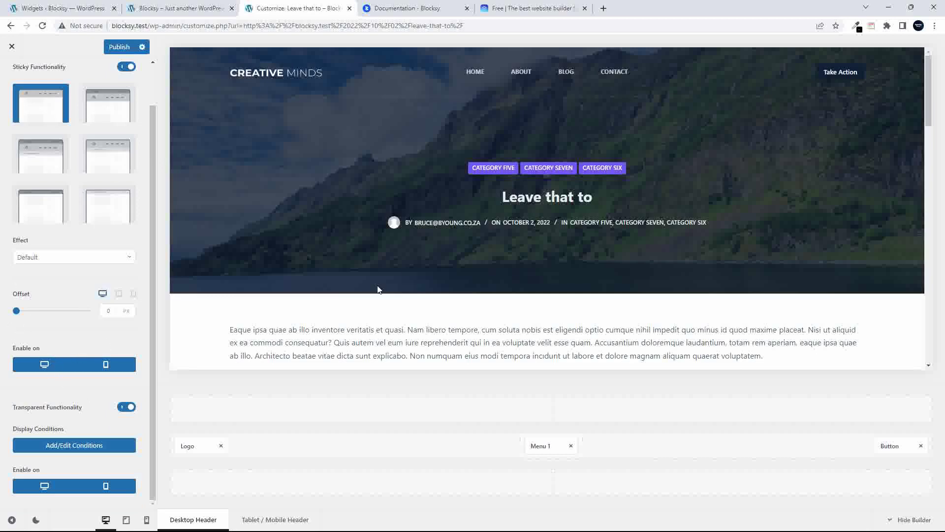
pyautogui.scroll(-2, 389, 298)
pyautogui.scroll(-10, 393, 302)
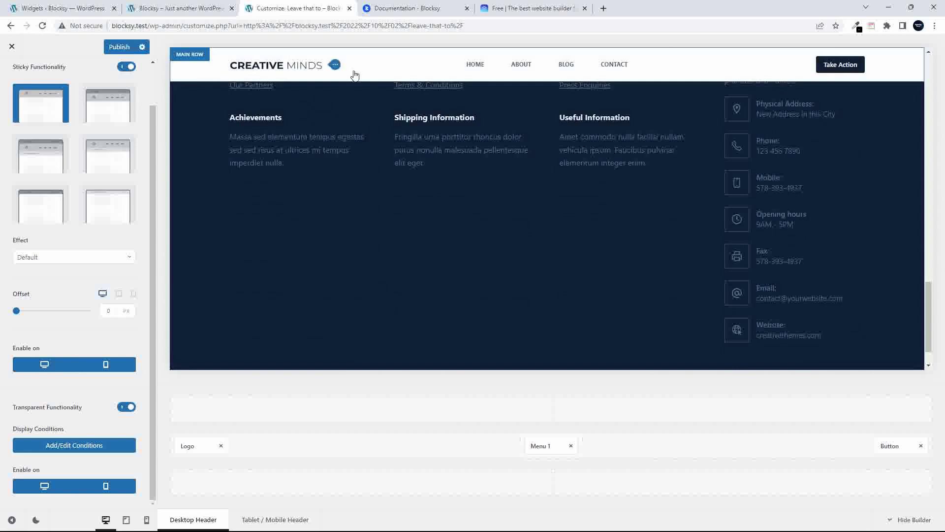
pyautogui.click(334, 69)
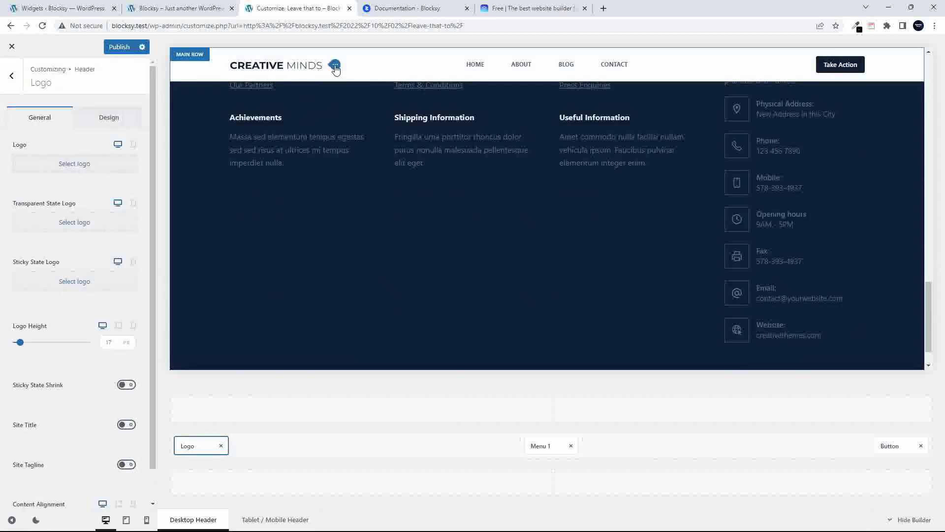
pyautogui.click(651, 67)
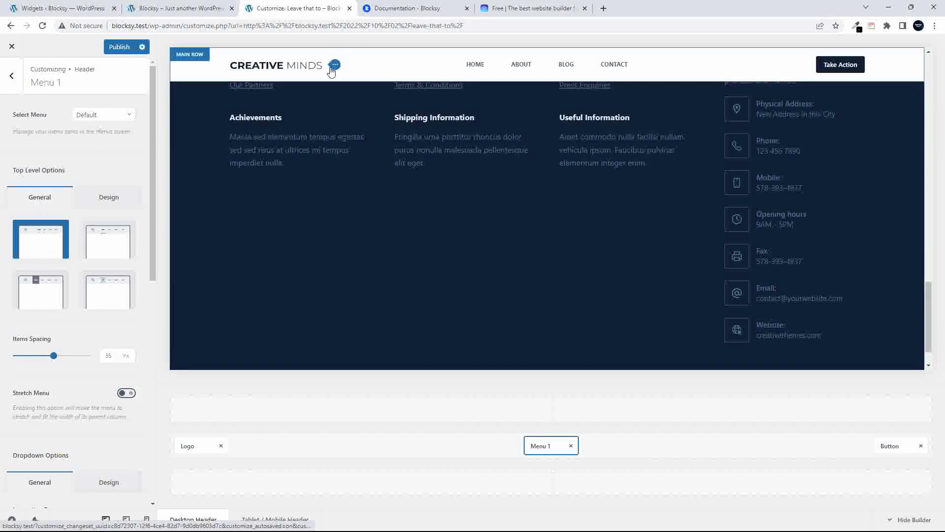
pyautogui.click(335, 68)
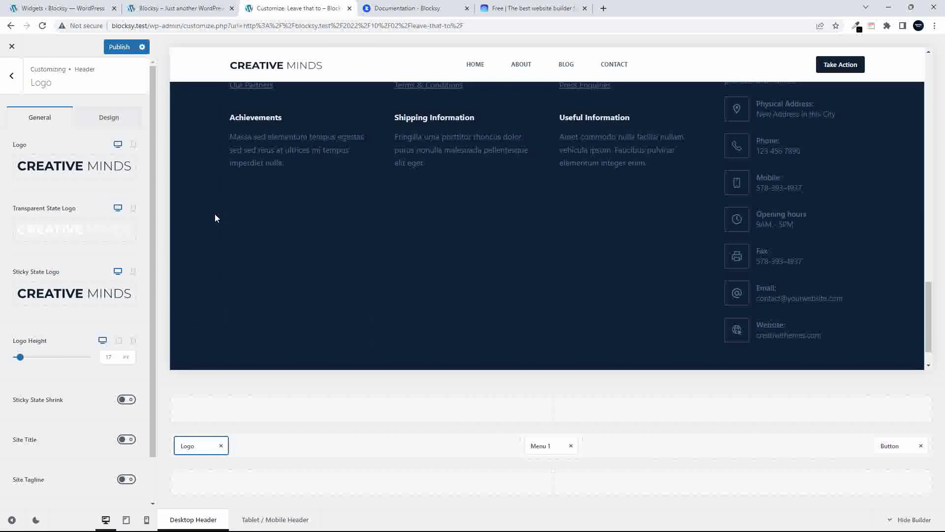
pyautogui.moveTo(57, 306)
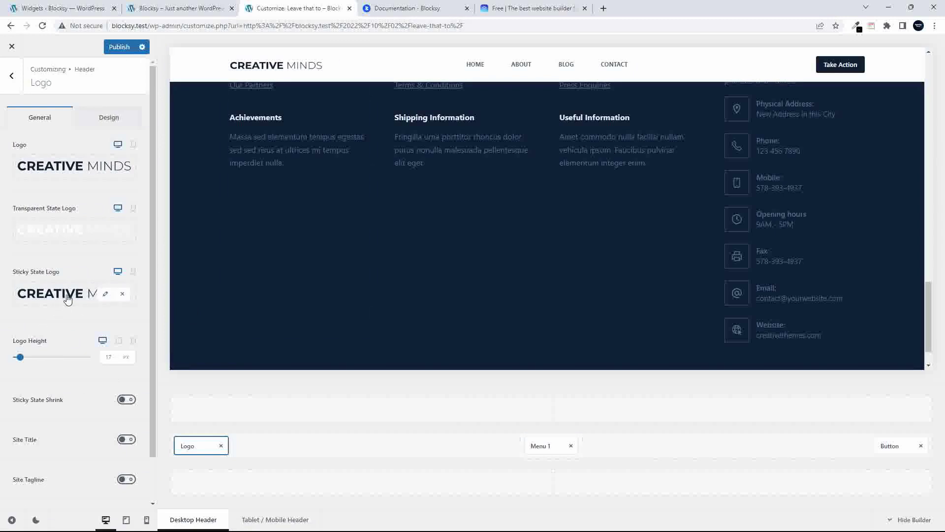
pyautogui.moveTo(75, 169)
pyautogui.moveTo(72, 236)
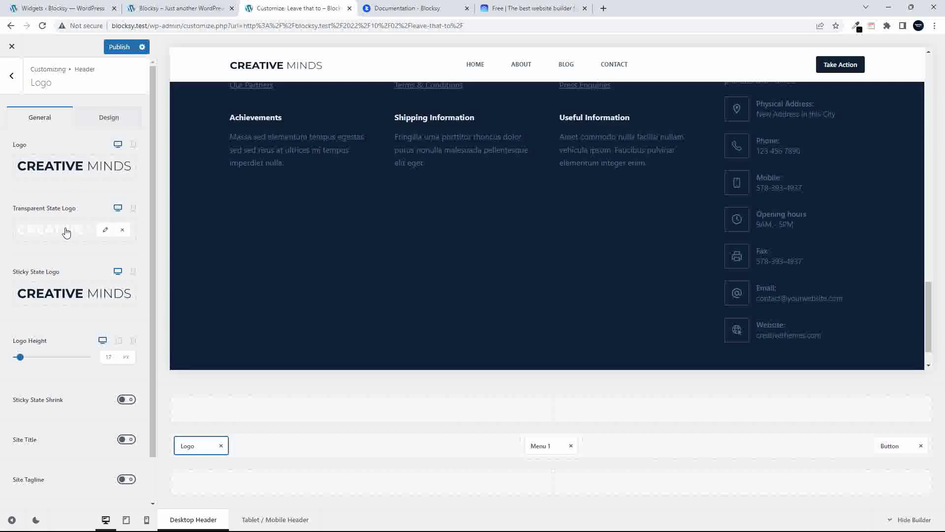
pyautogui.scroll(15, 355, 248)
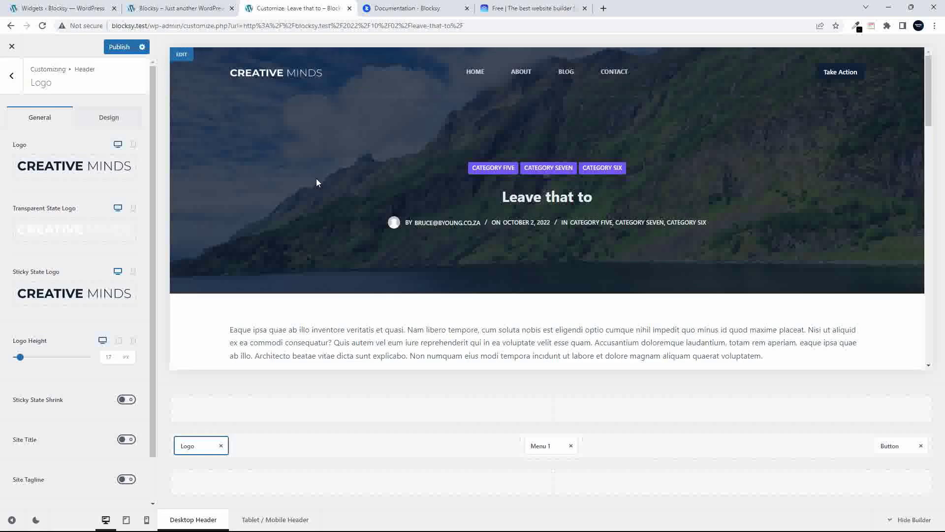
pyautogui.scroll(-10, 316, 178)
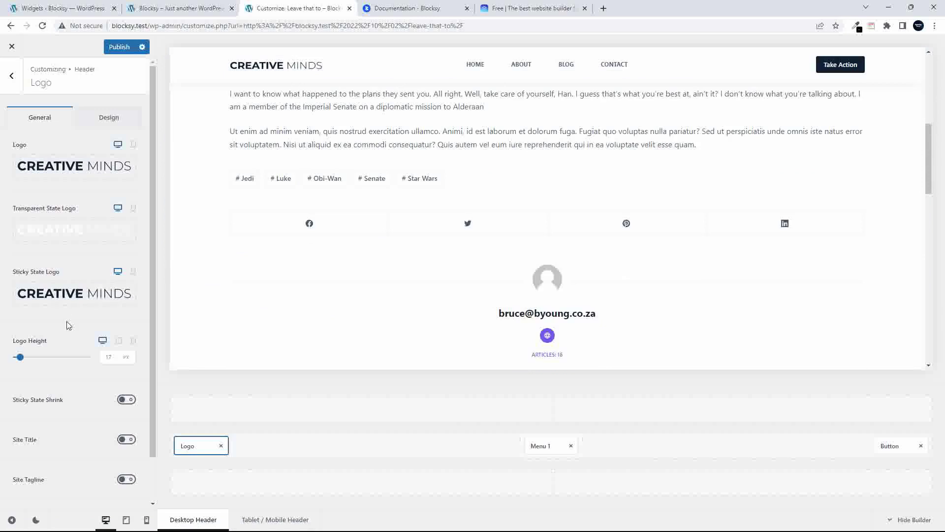
pyautogui.scroll(-1, 96, 356)
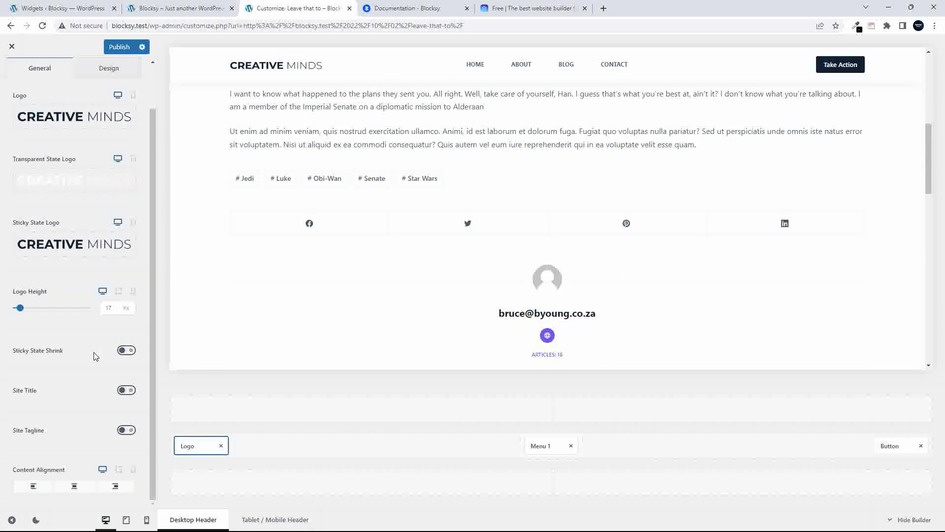
pyautogui.click(125, 351)
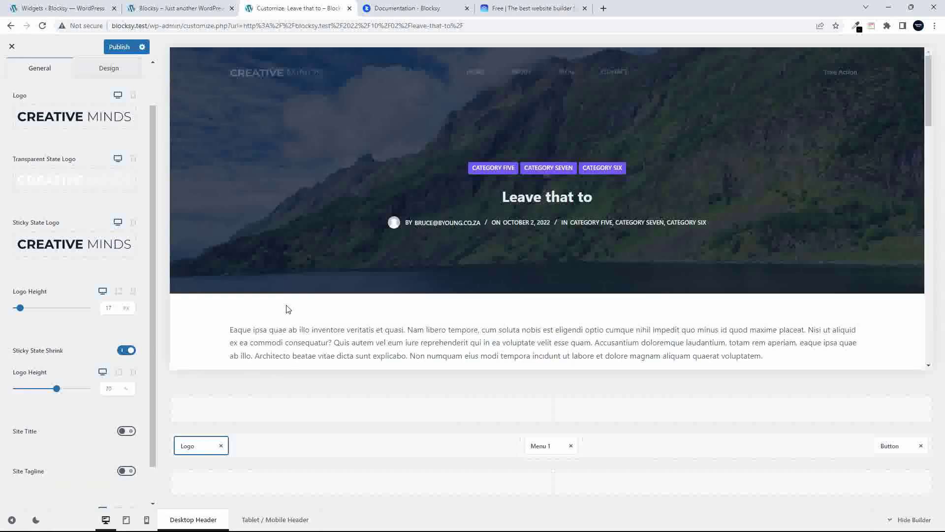
pyautogui.scroll(-5, 285, 305)
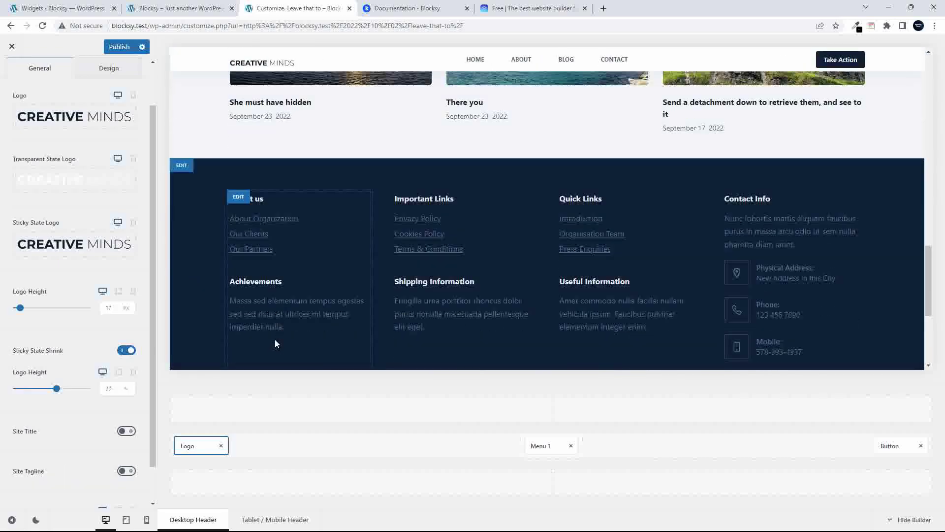
pyautogui.scroll(-4, 275, 339)
pyautogui.scroll(15, 296, 320)
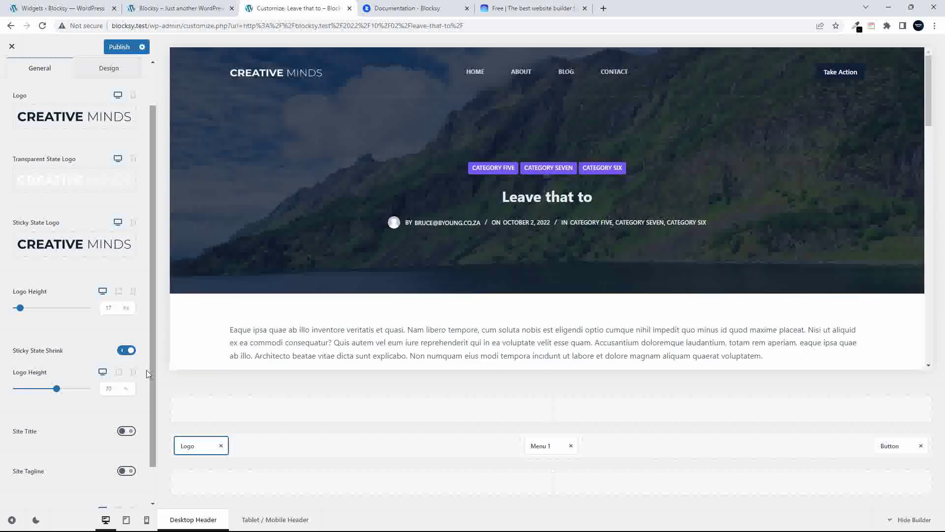
pyautogui.click(127, 350)
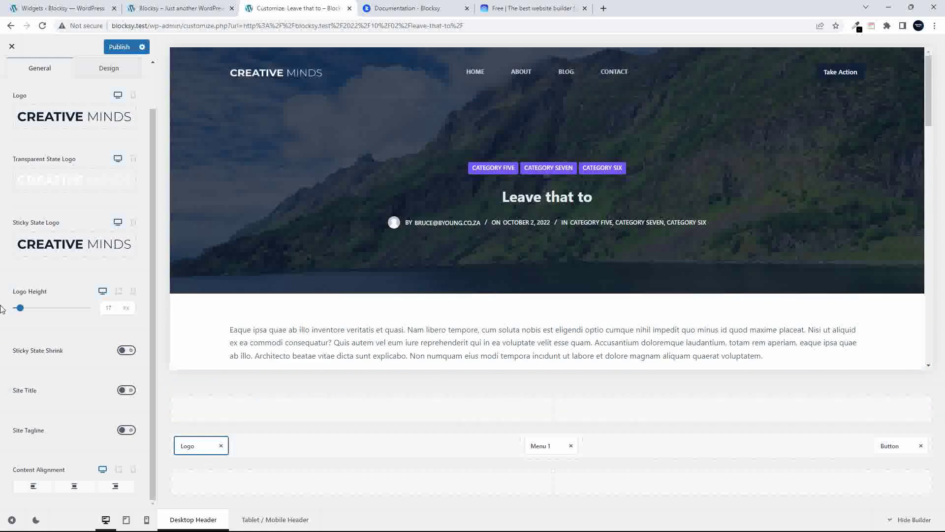
pyautogui.scroll(2, 15, 74)
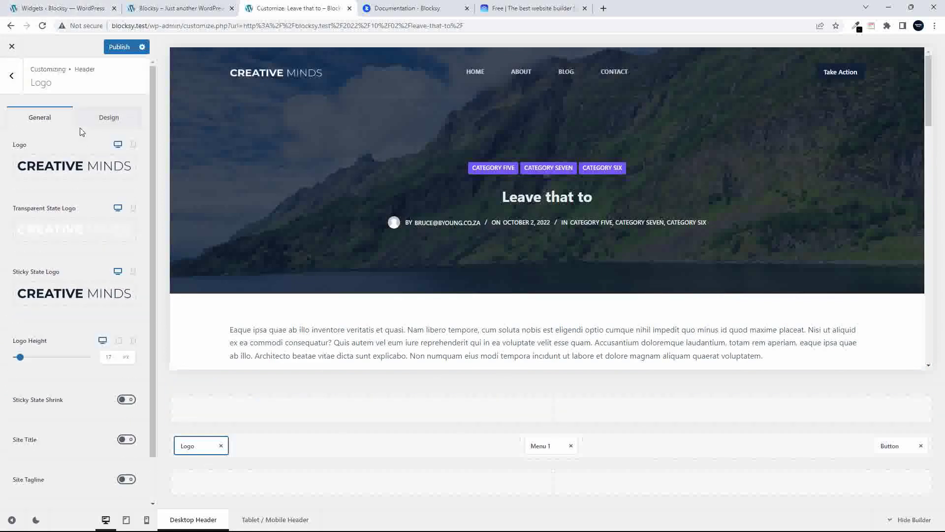
pyautogui.click(10, 81)
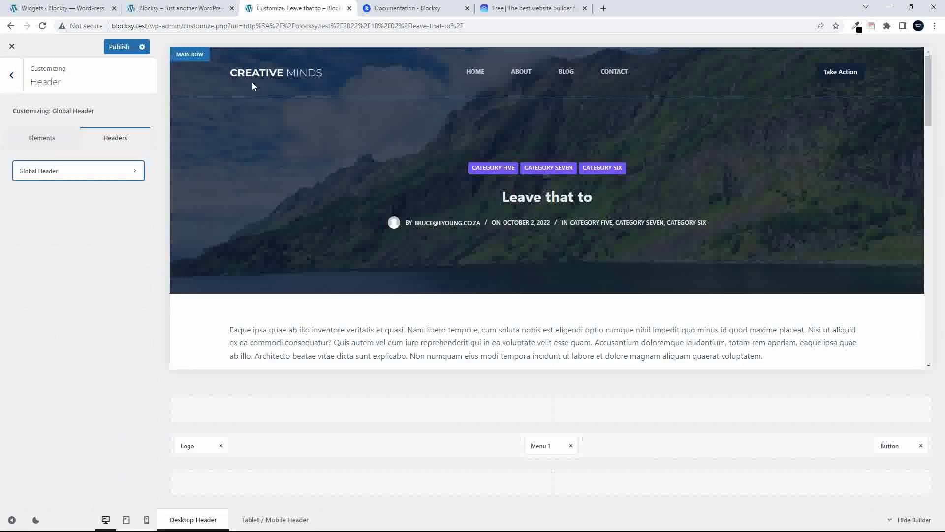
pyautogui.click(66, 171)
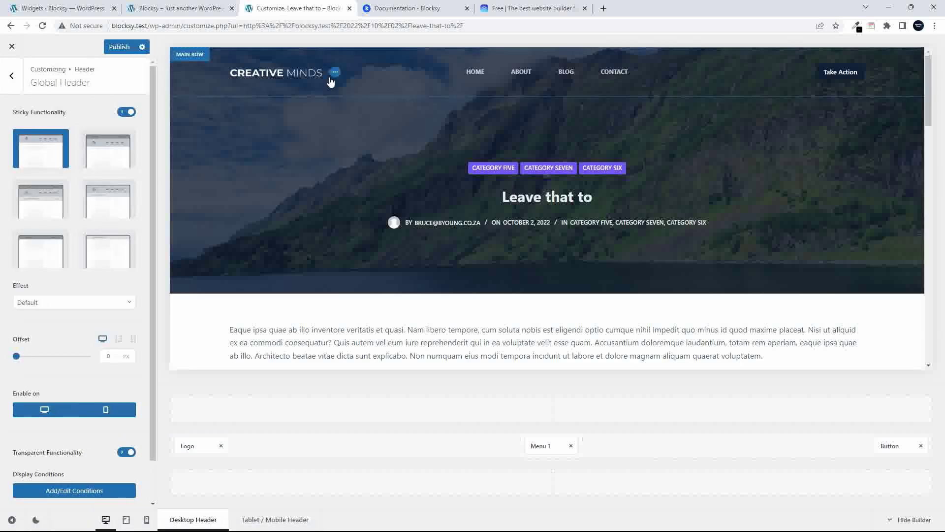
pyautogui.click(335, 74)
pyautogui.moveTo(91, 172)
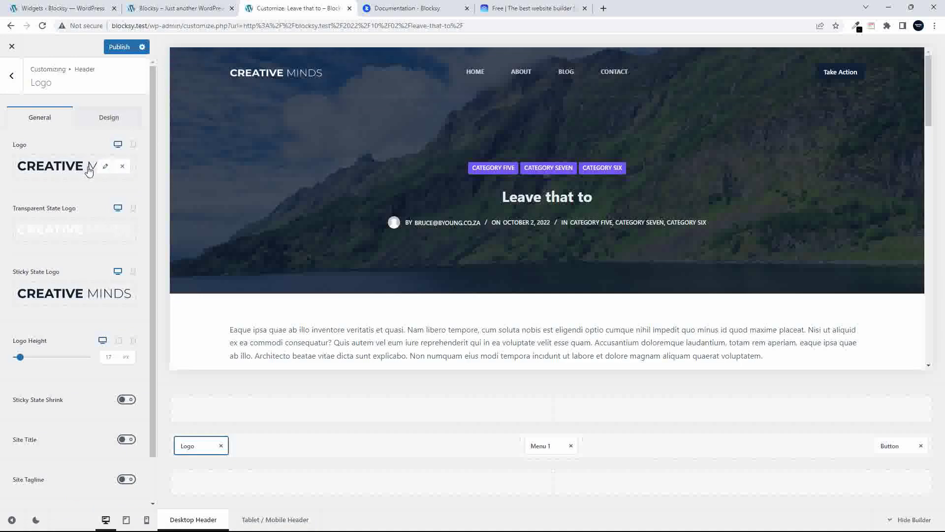
# Set the CNN image as both the header Logo and the Transparent State Logo
pyautogui.click(105, 168)
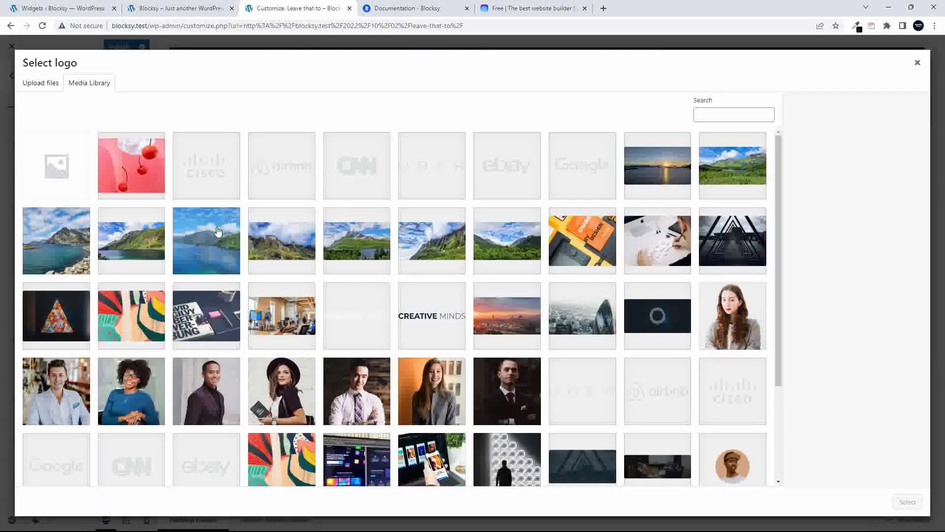
pyautogui.click(355, 172)
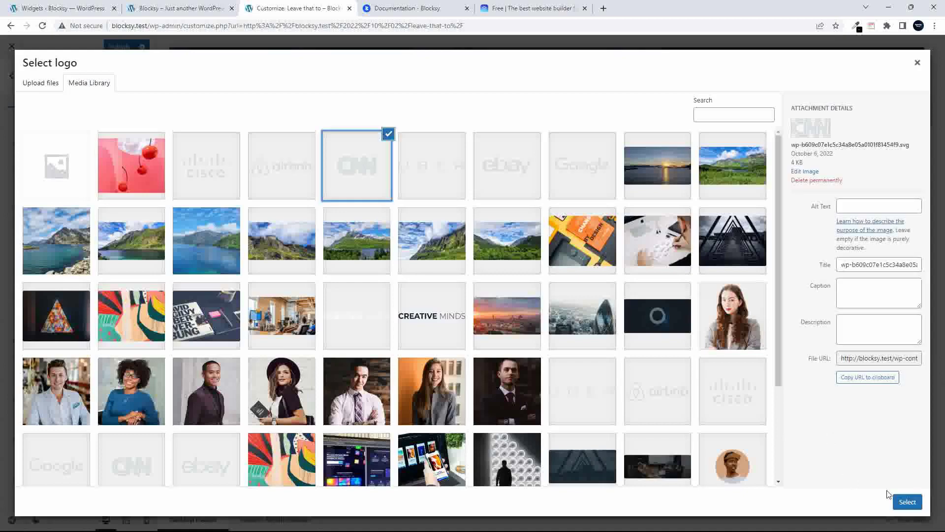
pyautogui.click(901, 501)
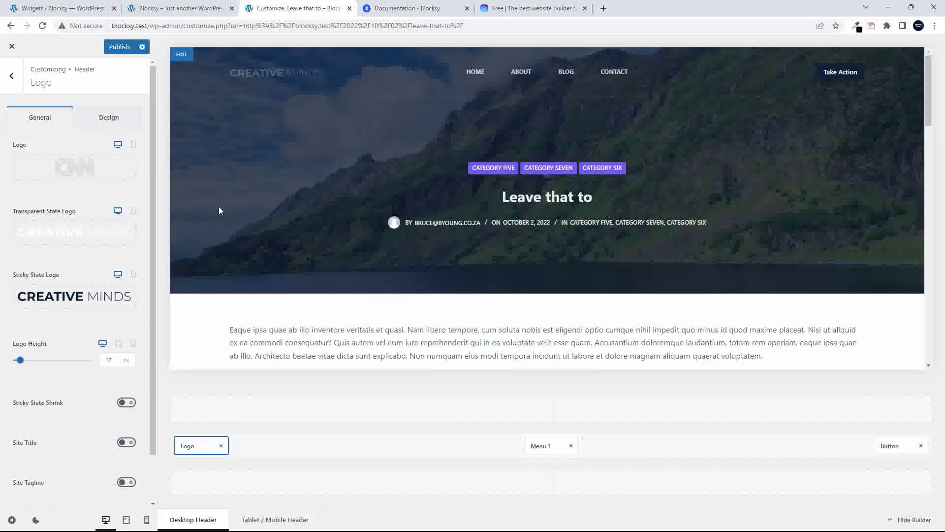
pyautogui.moveTo(74, 167)
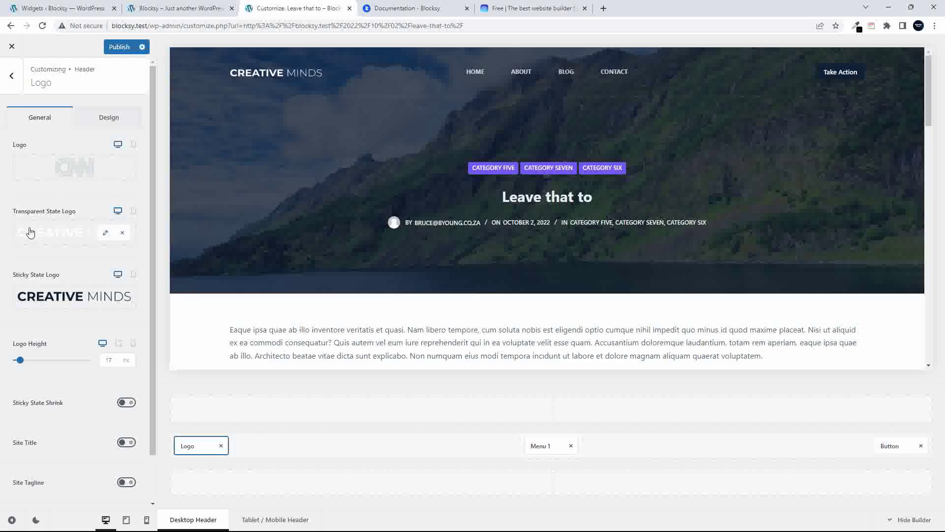
pyautogui.click(107, 237)
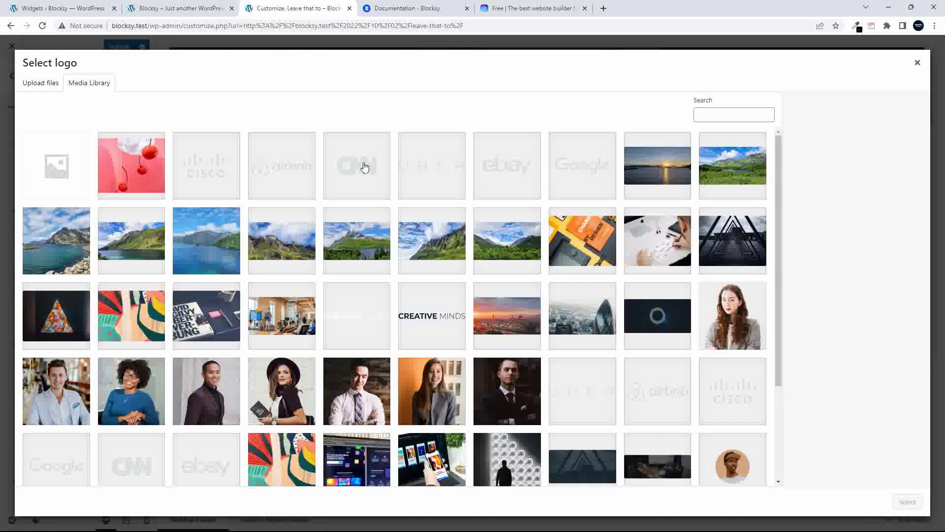
pyautogui.click(365, 167)
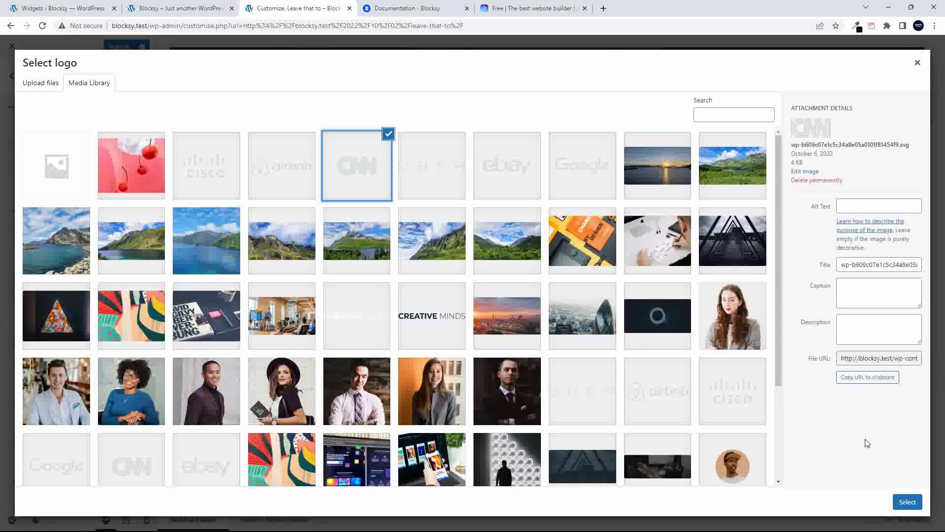
pyautogui.click(910, 506)
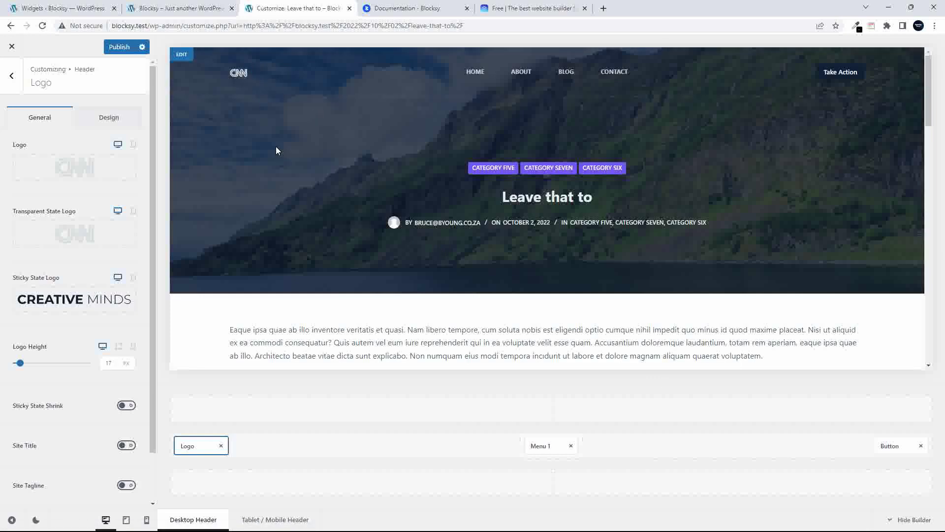
# Remove the images from the Transparent State Logo and the main Logo
pyautogui.moveTo(105, 235)
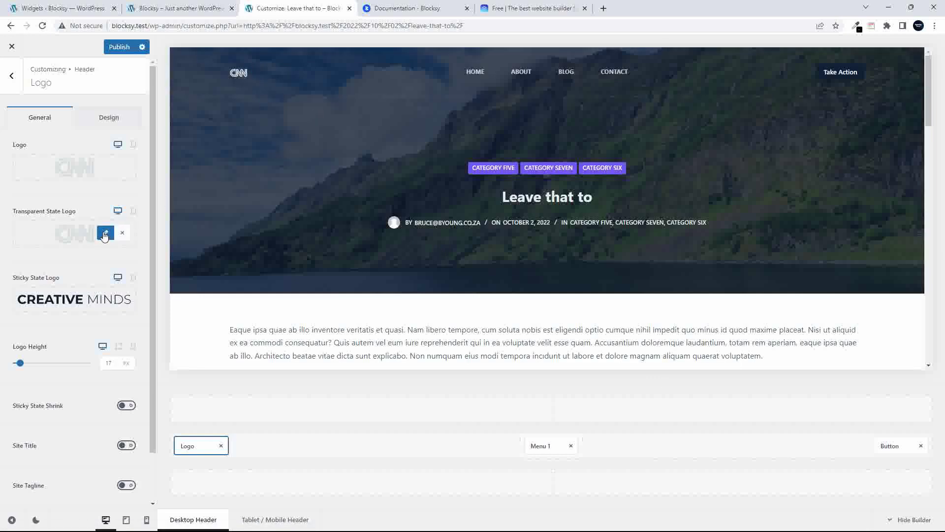
pyautogui.click(122, 233)
pyautogui.moveTo(116, 183)
pyautogui.click(126, 167)
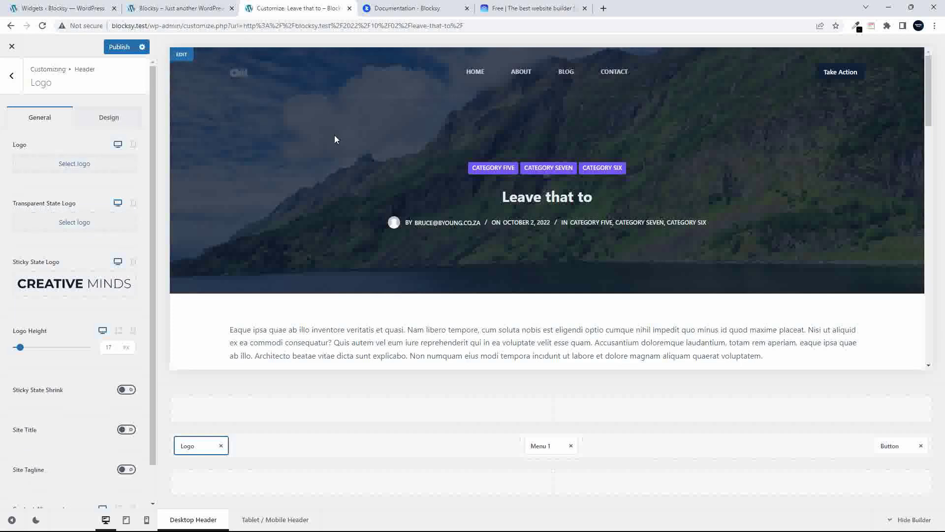
# Enable the header Site Title and replace its text with 'My Business'
pyautogui.scroll(-1, 60, 231)
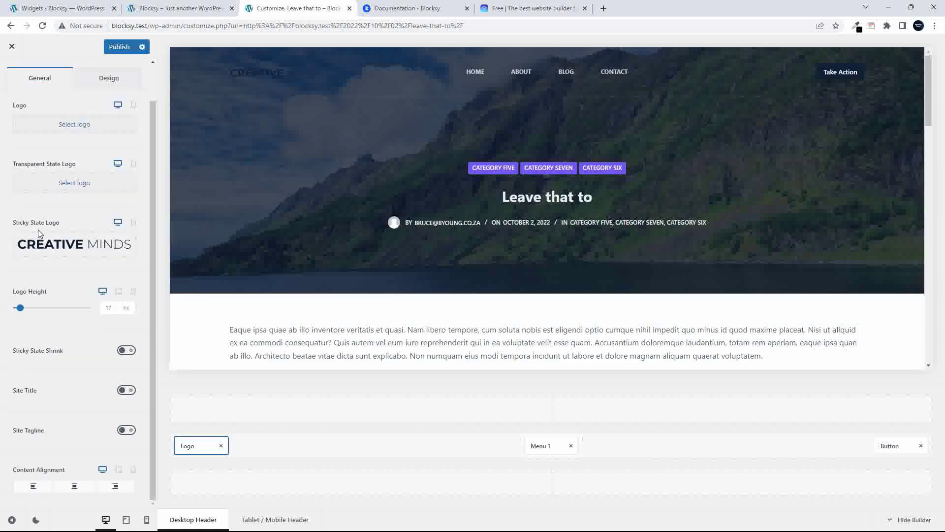
pyautogui.click(124, 390)
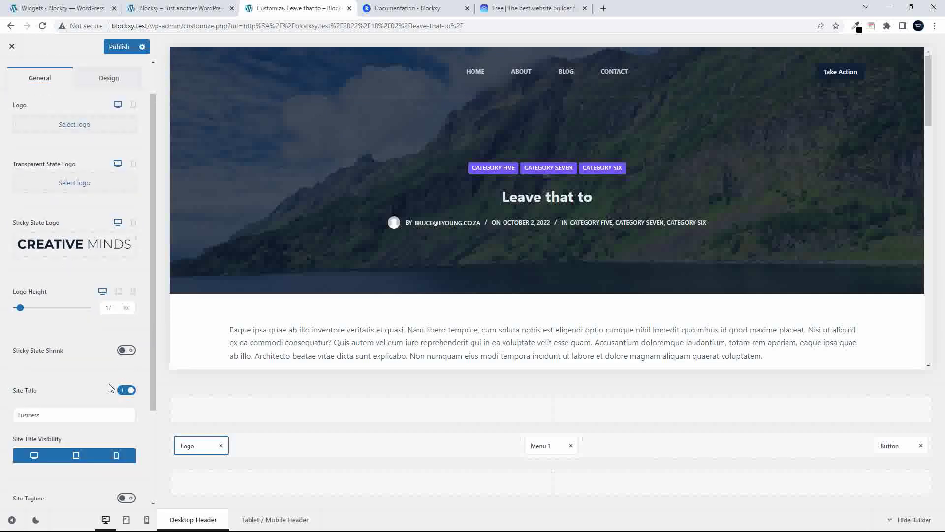
pyautogui.click(59, 415)
pyautogui.moveTo(59, 415); pyautogui.dragTo(16, 416)
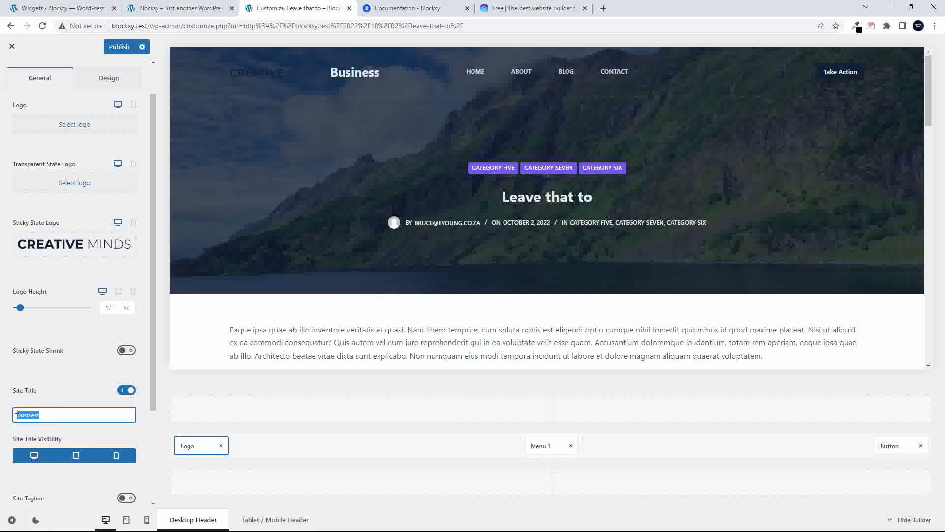
pyautogui.write('My')
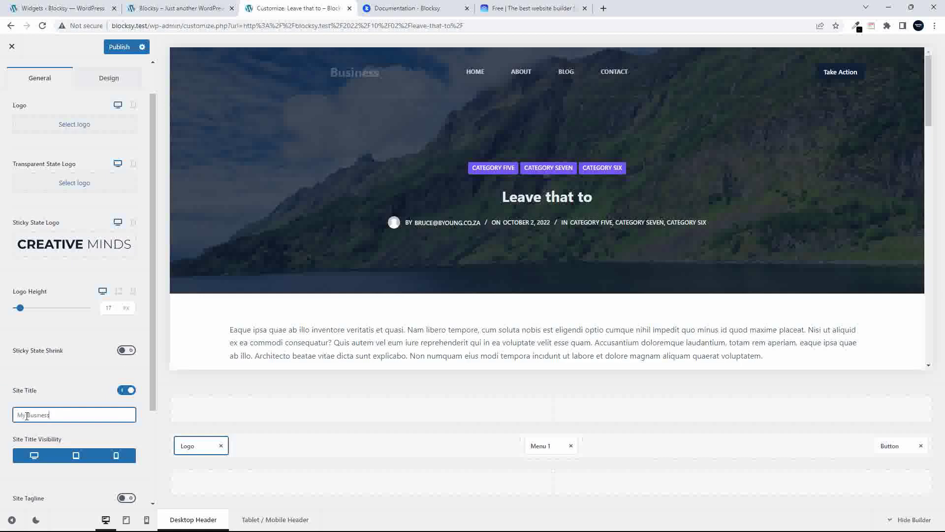
pyautogui.write(' Business')
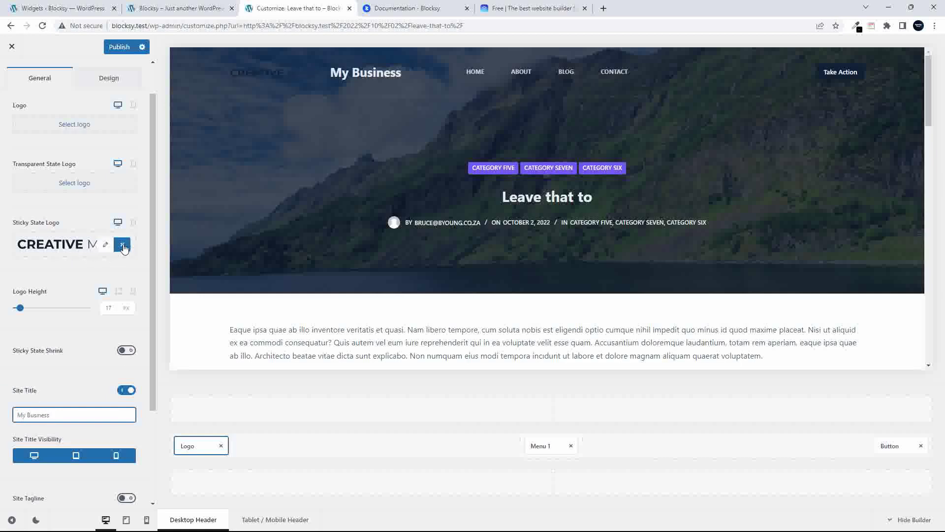
# Remove the Sticky State Logo image so the sticky header also shows the title
pyautogui.click(123, 248)
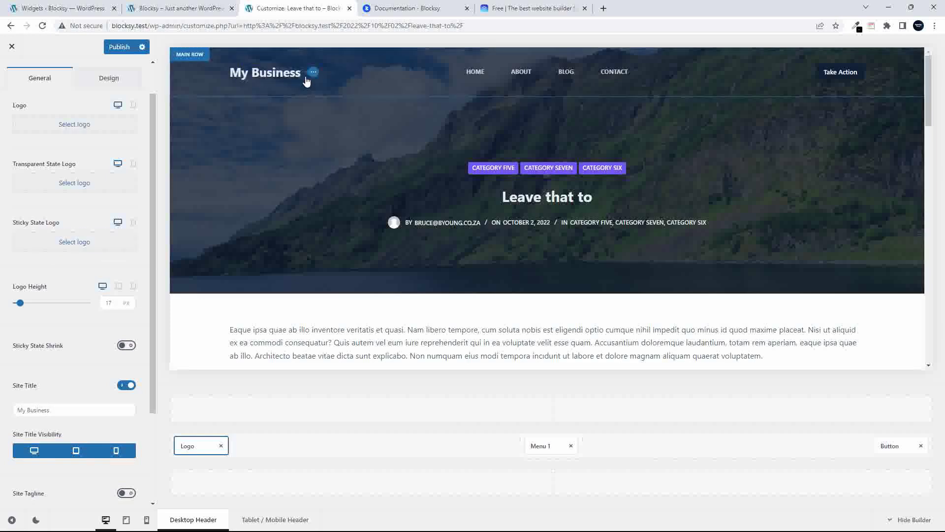
pyautogui.scroll(-10, 319, 149)
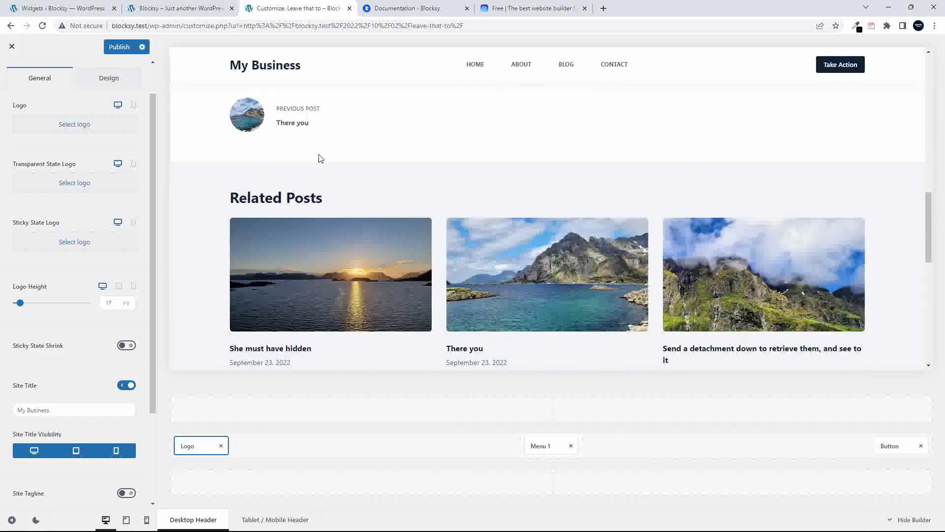
pyautogui.scroll(8, 319, 158)
pyautogui.scroll(3, 305, 138)
pyautogui.scroll(-10, 291, 156)
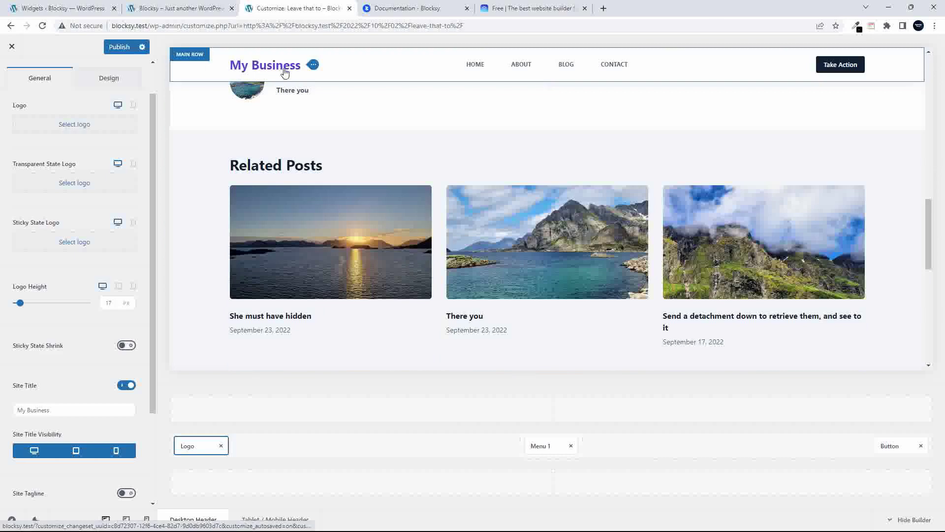
pyautogui.scroll(5, 320, 136)
pyautogui.scroll(3, 320, 136)
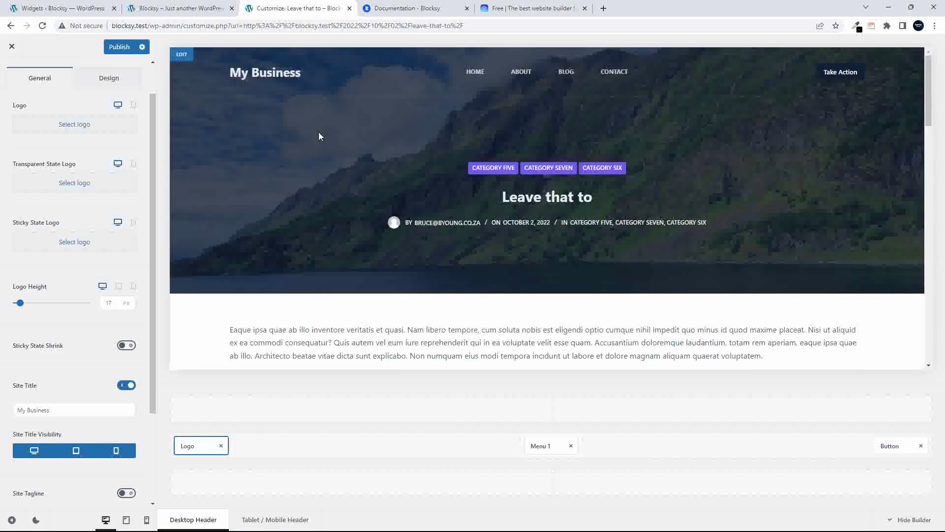
pyautogui.scroll(-10, 362, 237)
pyautogui.scroll(4, 362, 237)
pyautogui.scroll(5, 362, 238)
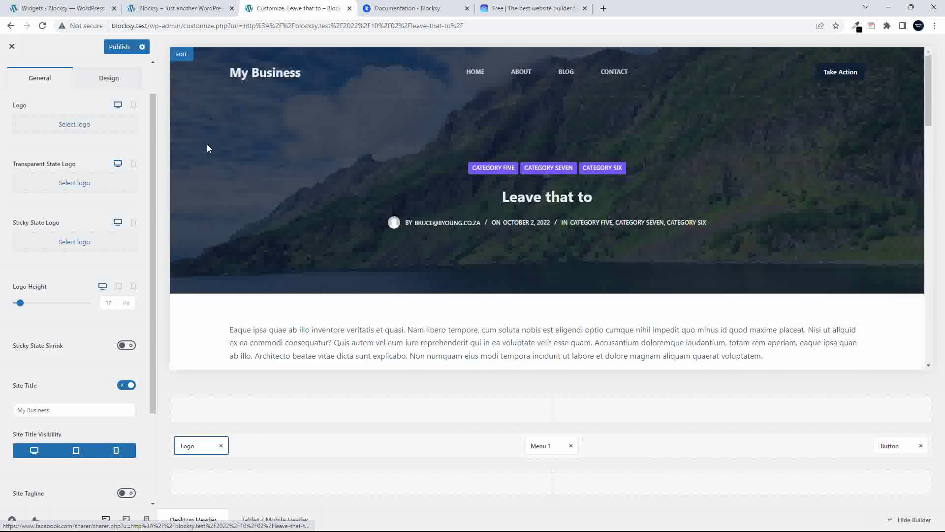
# Publish the header changes and view the live Contact page with its form
pyautogui.click(119, 47)
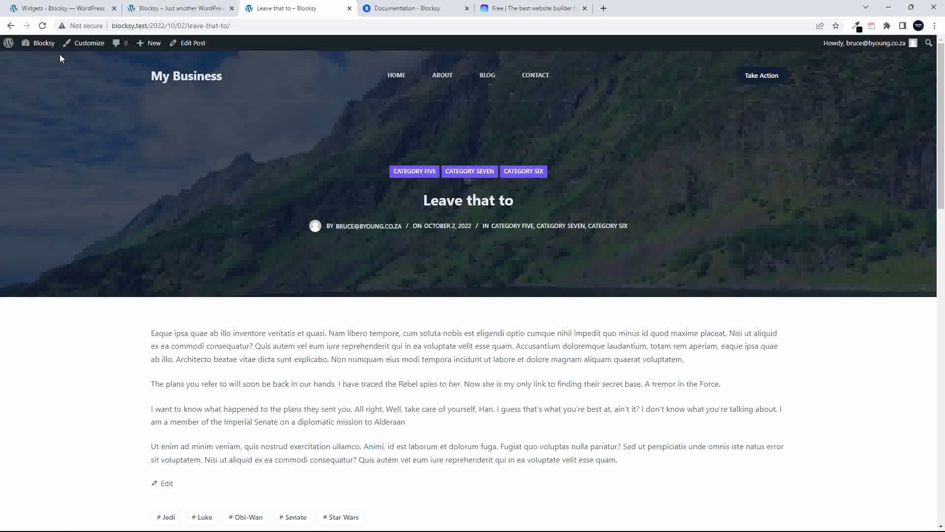
pyautogui.click(543, 82)
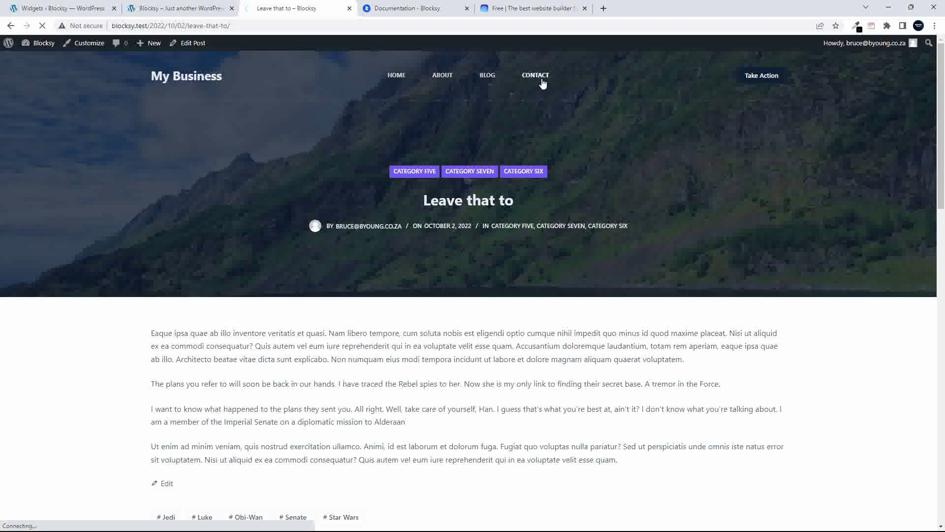
pyautogui.scroll(-8, 507, 239)
pyautogui.scroll(-1, 585, 269)
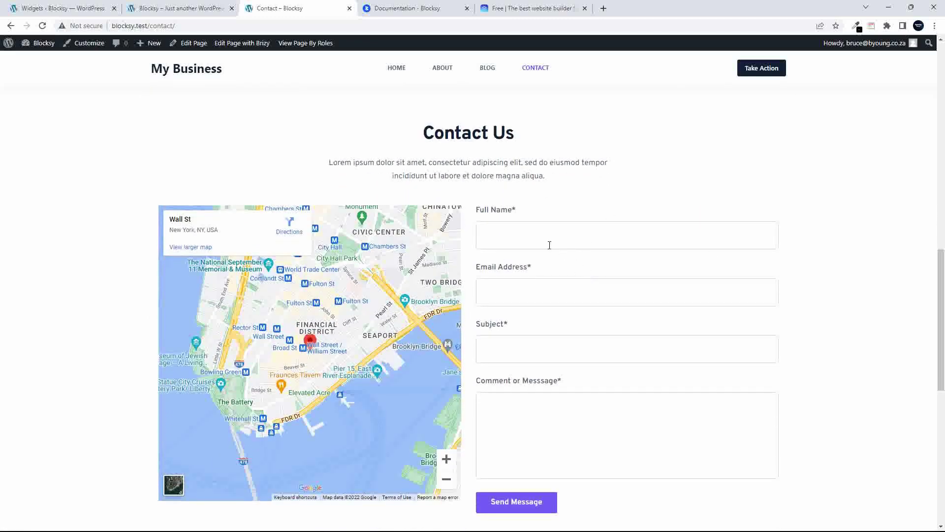
# Open the Contact page in Brizy, select its contact form and open its integrations
pyautogui.click(239, 45)
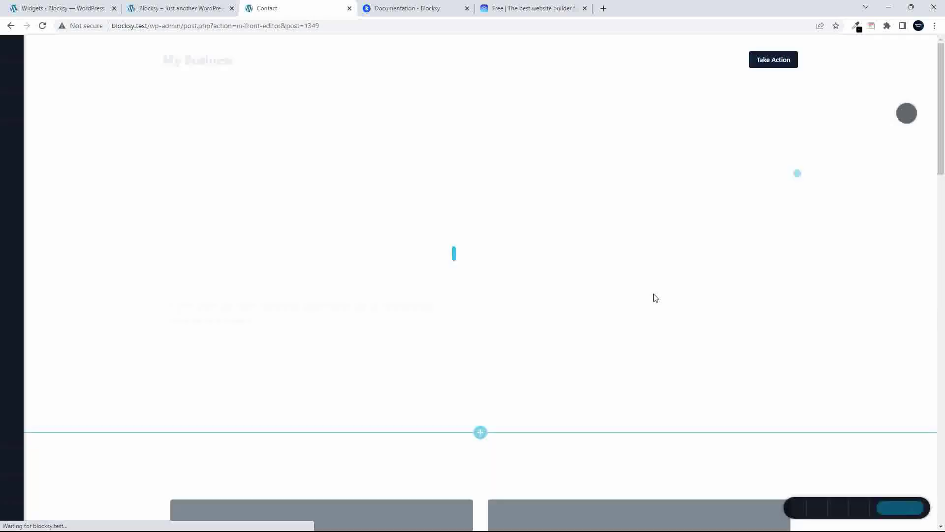
pyautogui.scroll(-4, 654, 298)
pyautogui.scroll(-8, 653, 297)
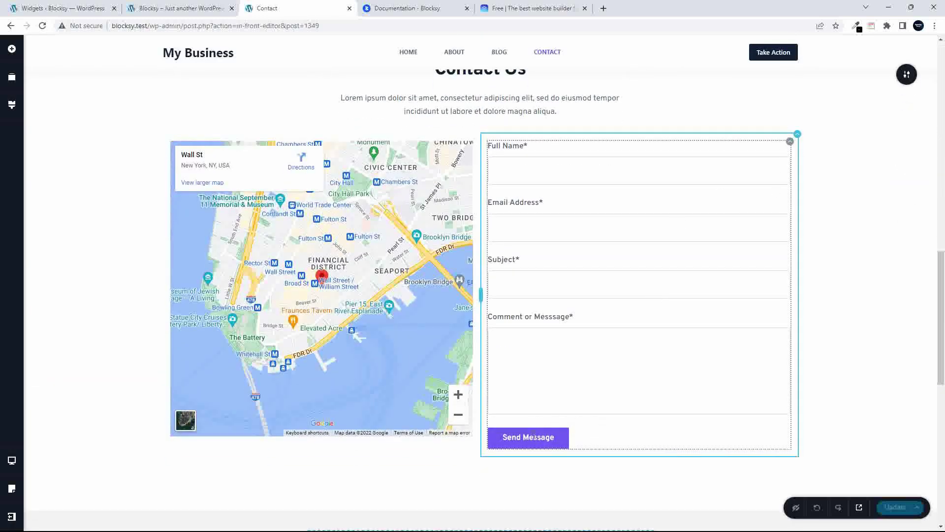
pyautogui.click(562, 438)
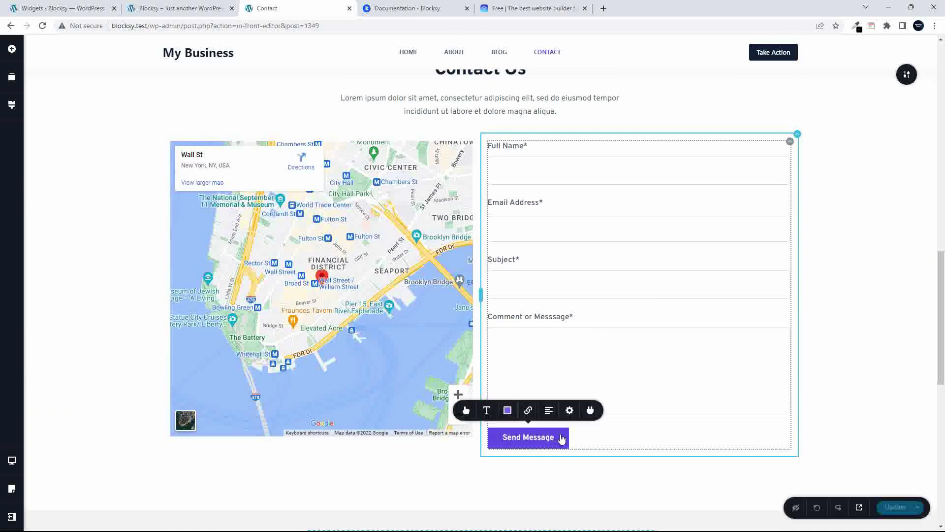
pyautogui.click(590, 410)
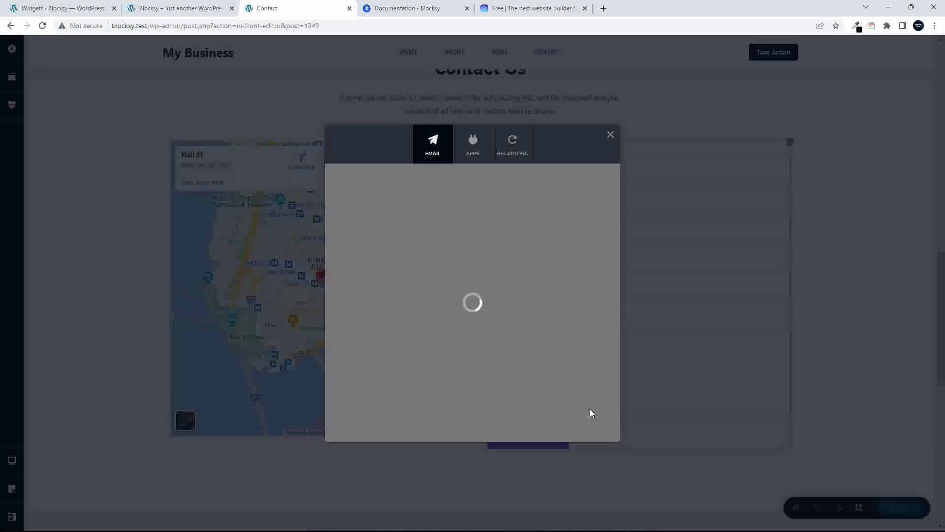
# Set the form's Email integration to WordPress, filling From Name and Reply-To
pyautogui.click(364, 254)
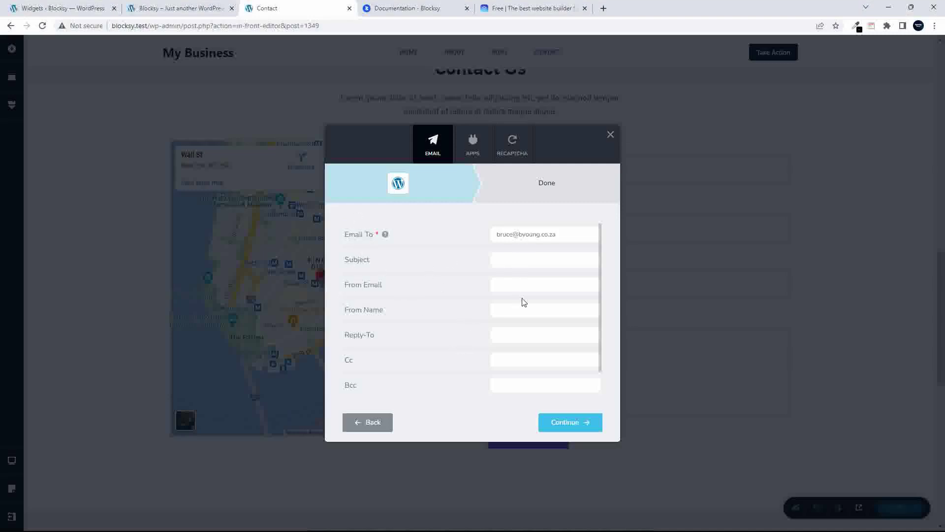
pyautogui.click(503, 308)
pyautogui.click(538, 337)
pyautogui.click(551, 426)
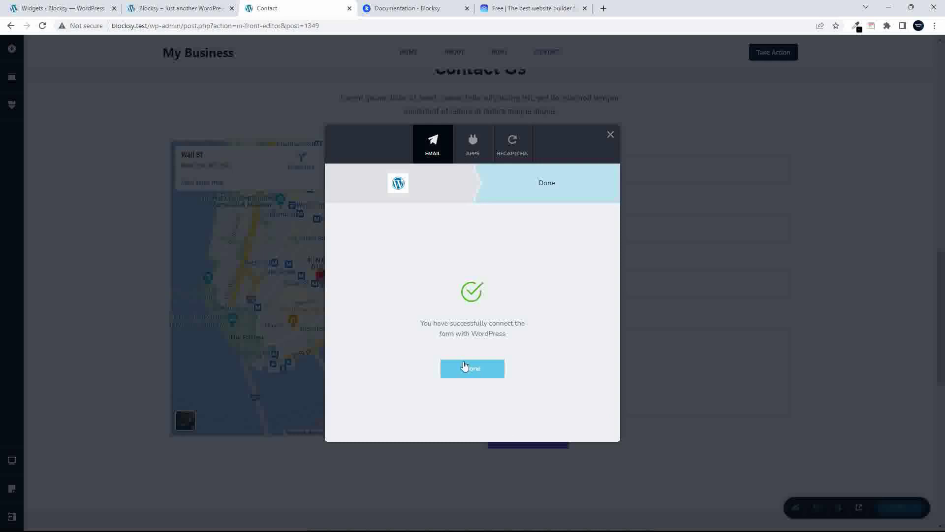
# Review the Apps and reCAPTCHA tabs, cancel the reCAPTCHA setup and close the dialog
pyautogui.click(472, 143)
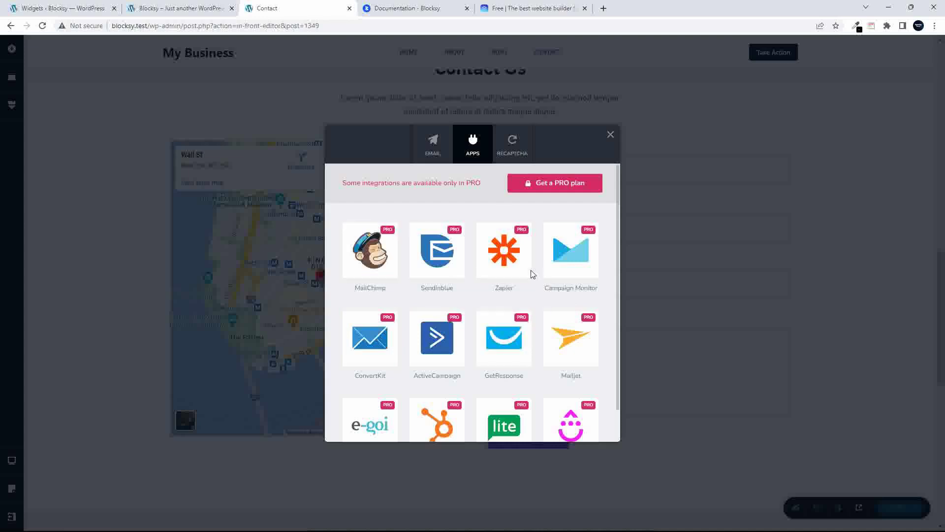
pyautogui.click(514, 143)
pyautogui.click(375, 212)
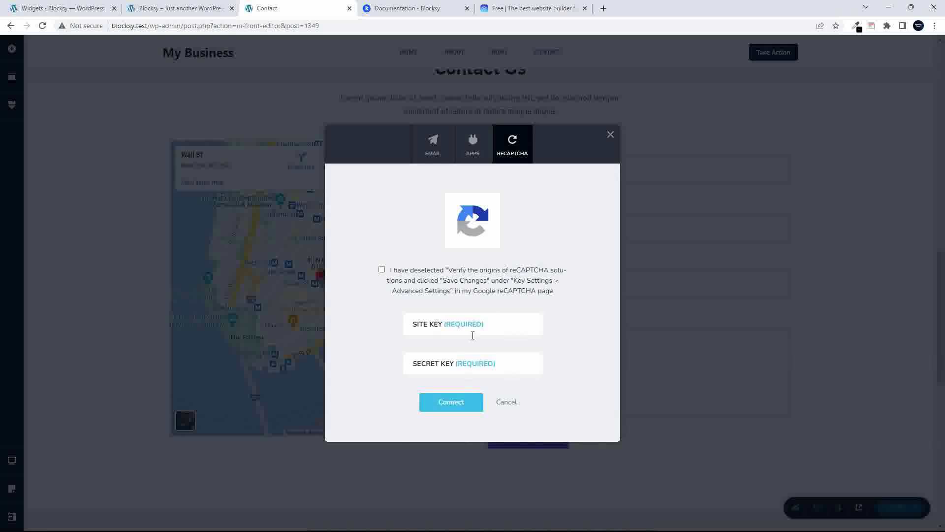
pyautogui.click(506, 404)
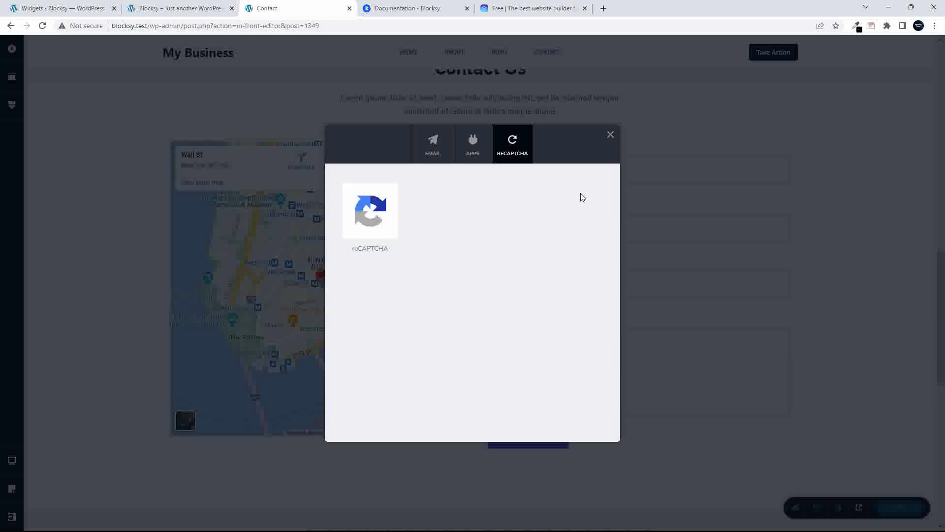
pyautogui.click(609, 137)
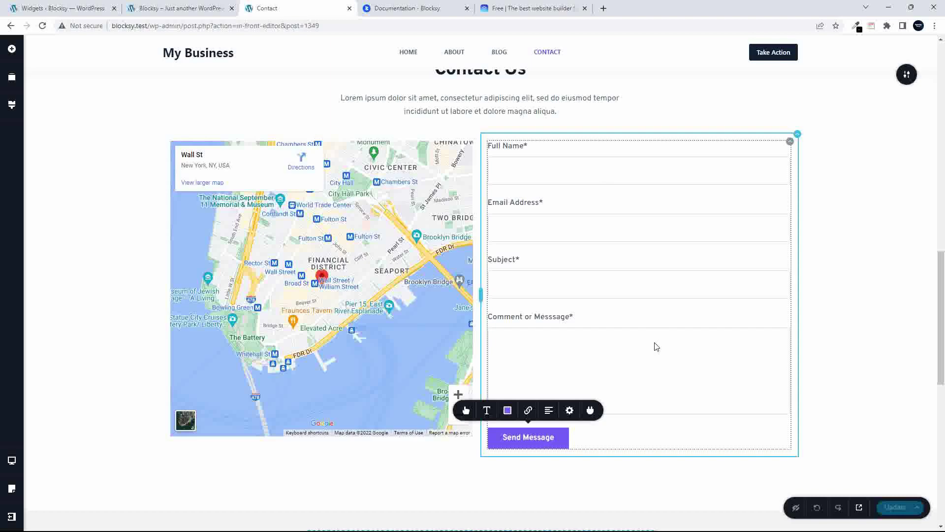
# Start adding a new block below the Contact page hero section
pyautogui.scroll(-5, 655, 347)
pyautogui.scroll(18, 654, 348)
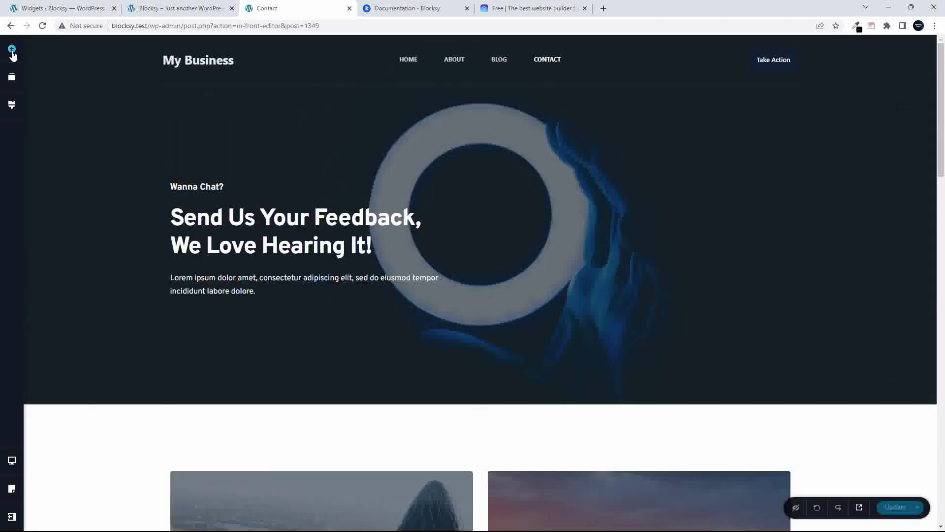
pyautogui.click(12, 50)
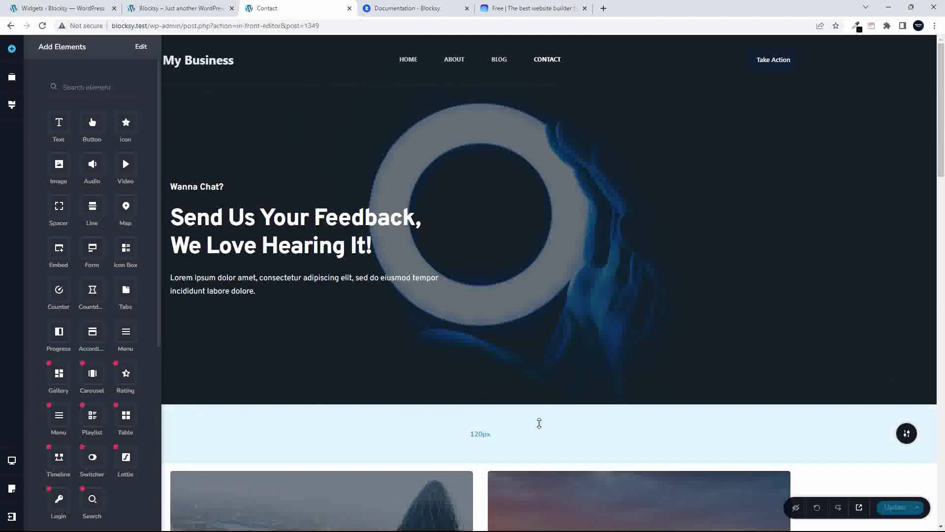
pyautogui.click(538, 425)
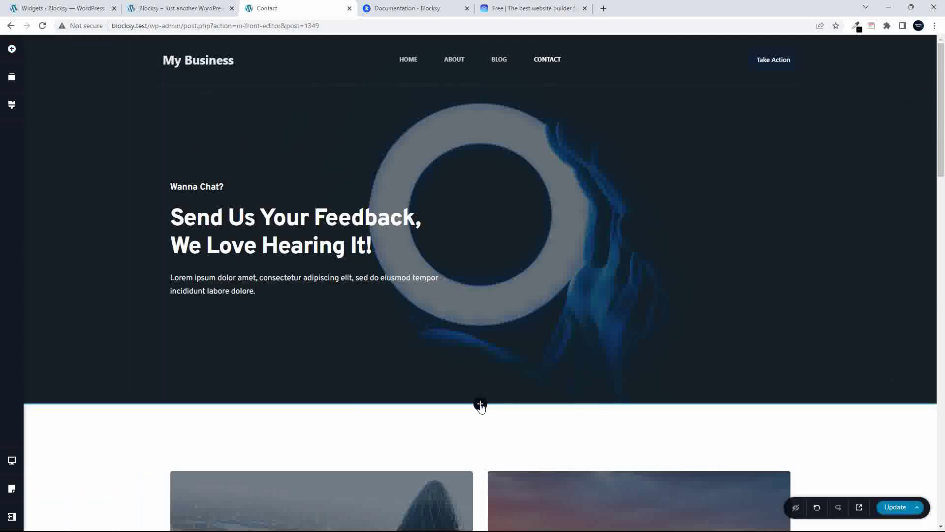
pyautogui.click(481, 405)
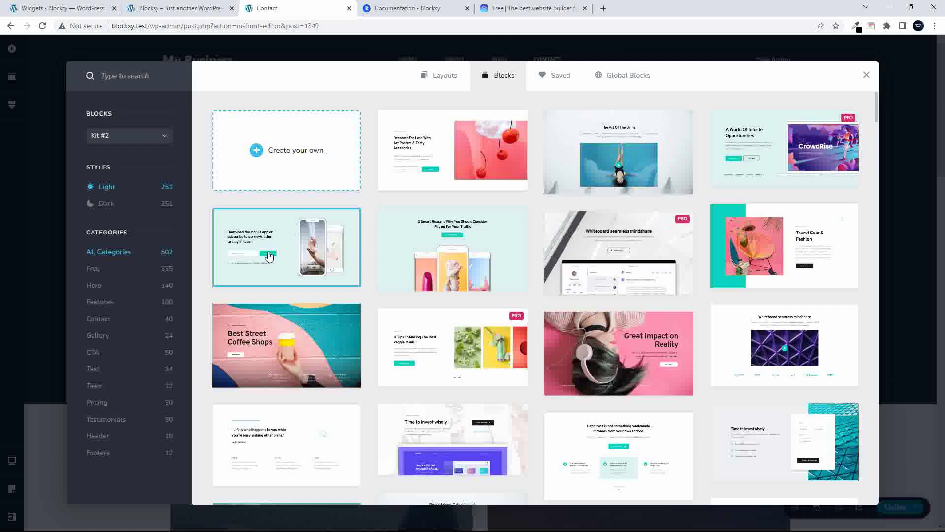
# Insert the Beautiful world features block from the Kit #1 block library
pyautogui.click(157, 140)
pyautogui.click(121, 154)
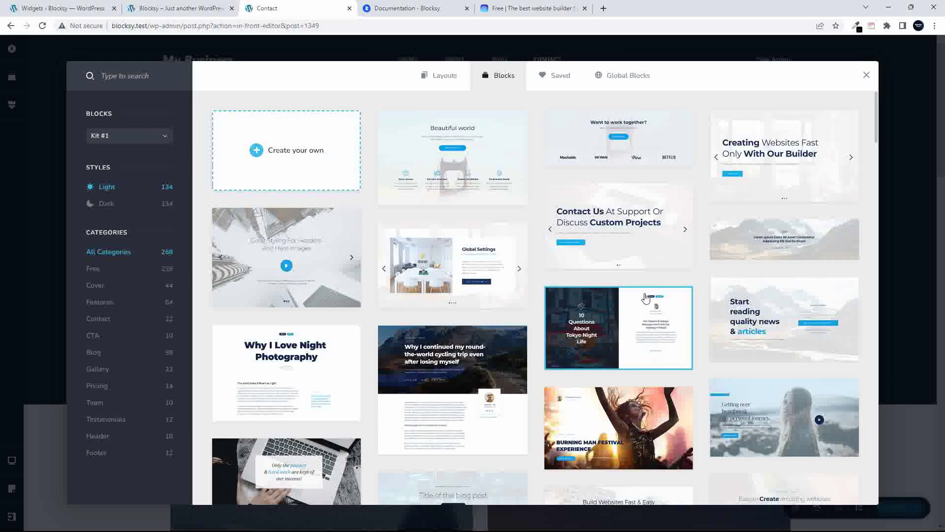
pyautogui.scroll(-5, 638, 300)
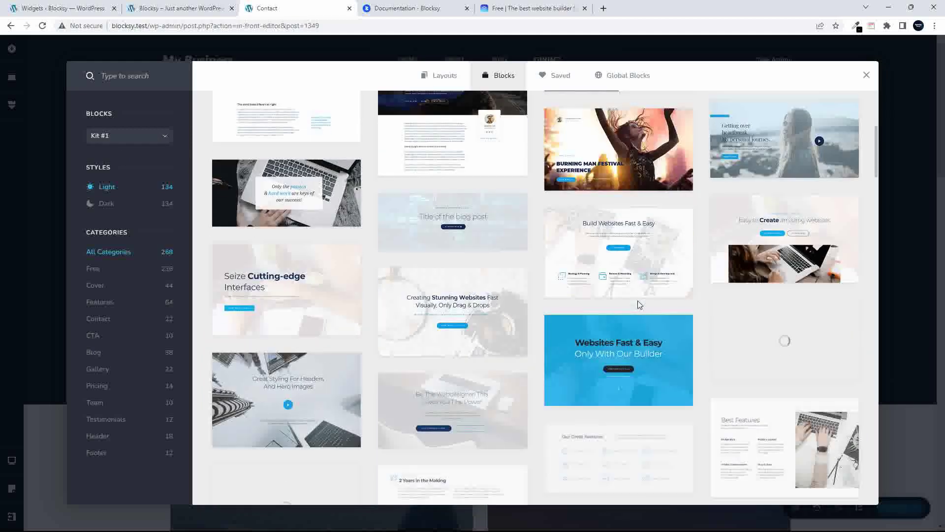
pyautogui.scroll(-6, 638, 304)
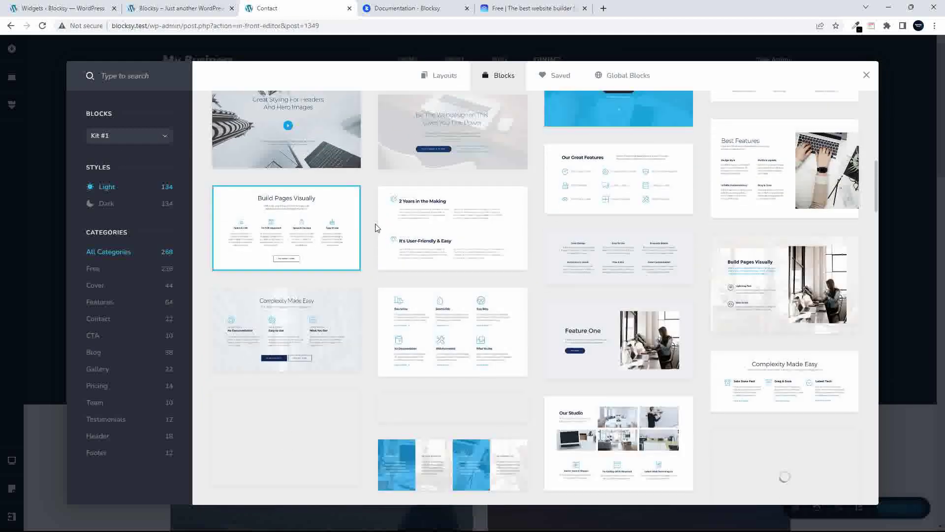
pyautogui.scroll(-5, 640, 377)
pyautogui.scroll(-5, 643, 378)
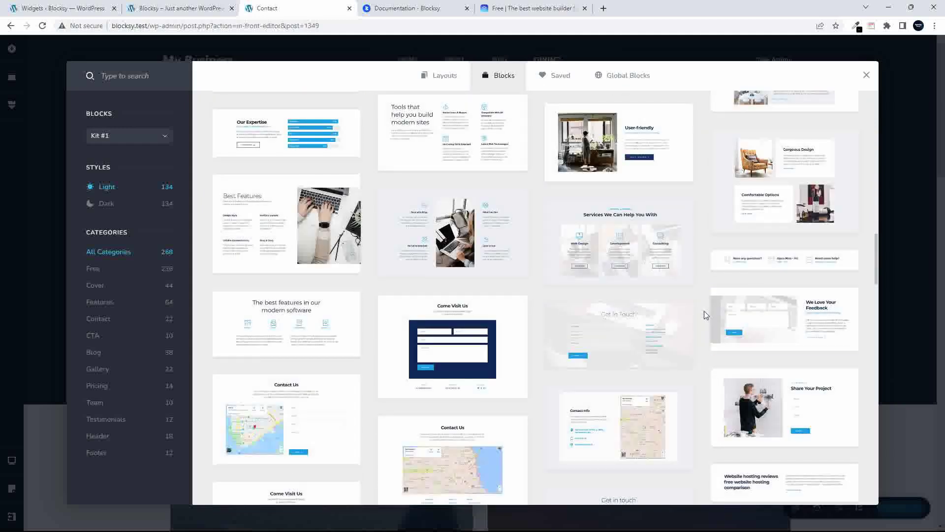
pyautogui.scroll(10, 663, 320)
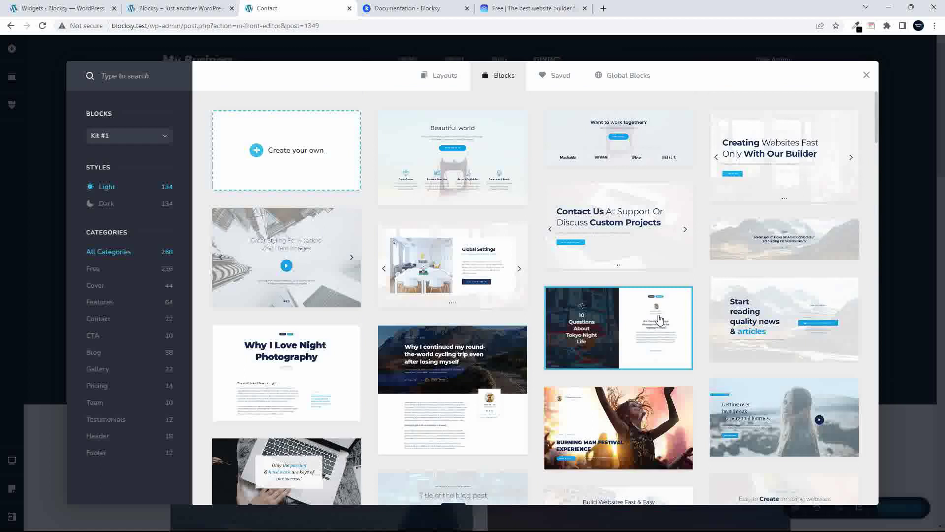
pyautogui.click(470, 165)
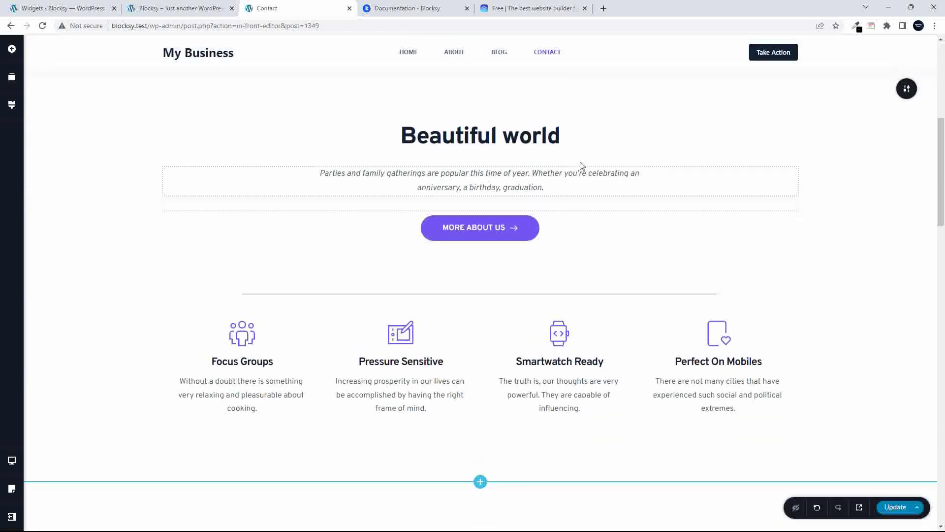
# Clear the bridge photo from the Beautiful world section's background settings
pyautogui.scroll(1, 553, 240)
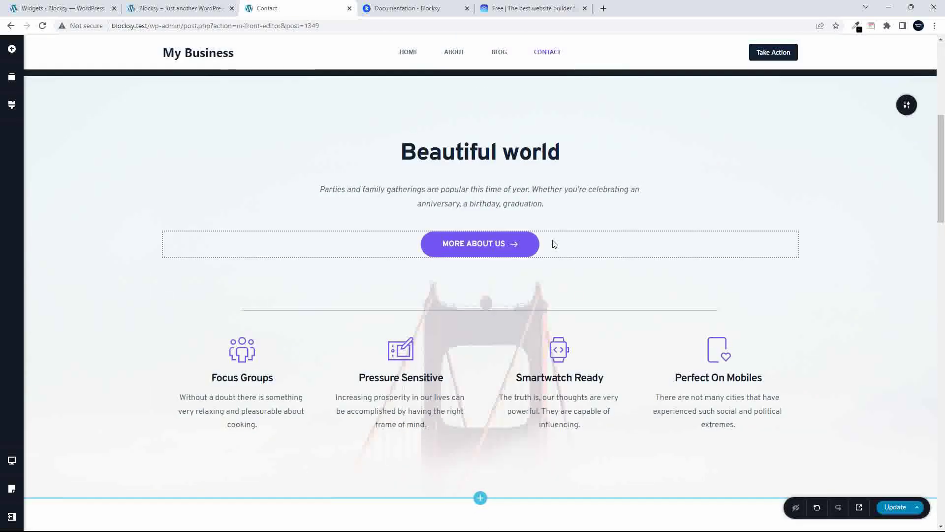
pyautogui.click(906, 105)
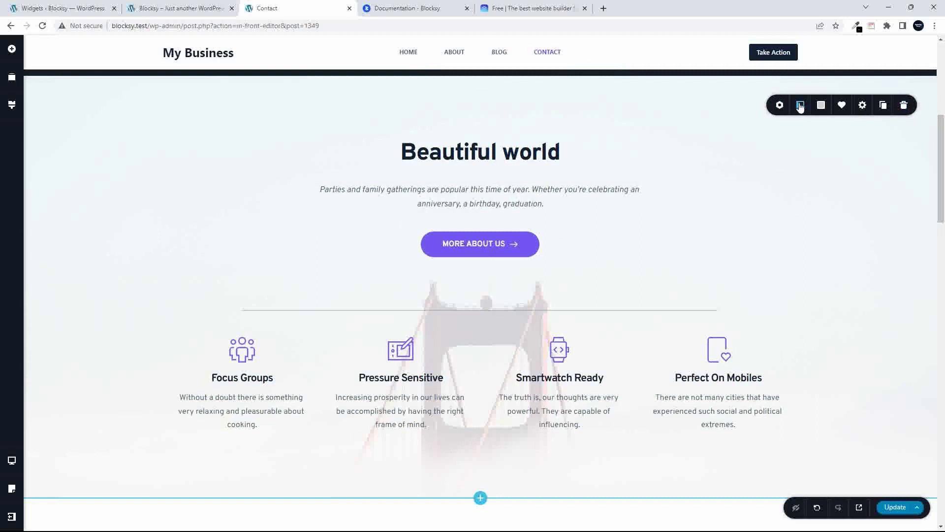
pyautogui.click(800, 106)
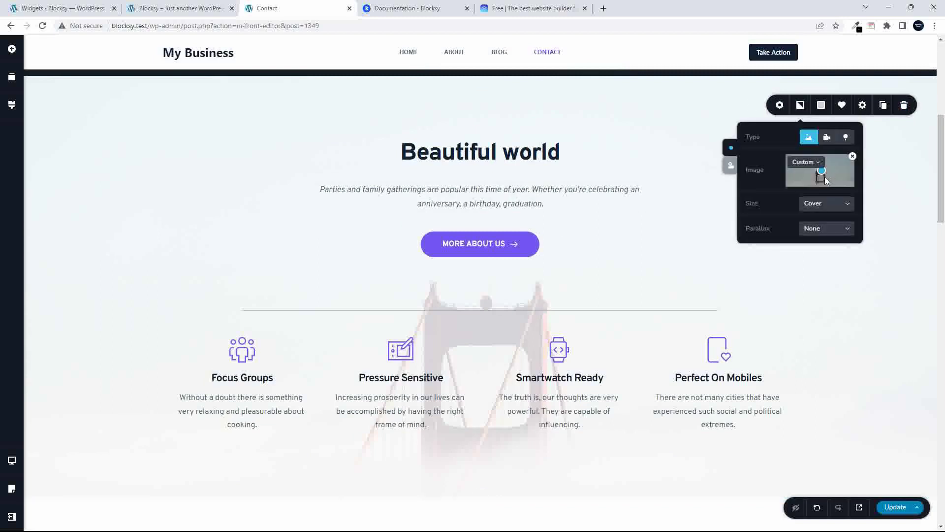
pyautogui.scroll(1, 460, 404)
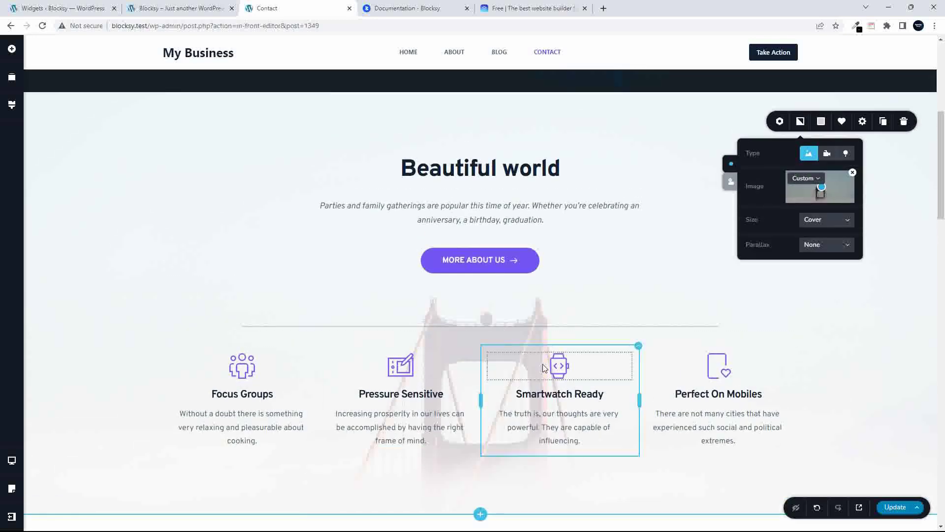
pyautogui.click(854, 172)
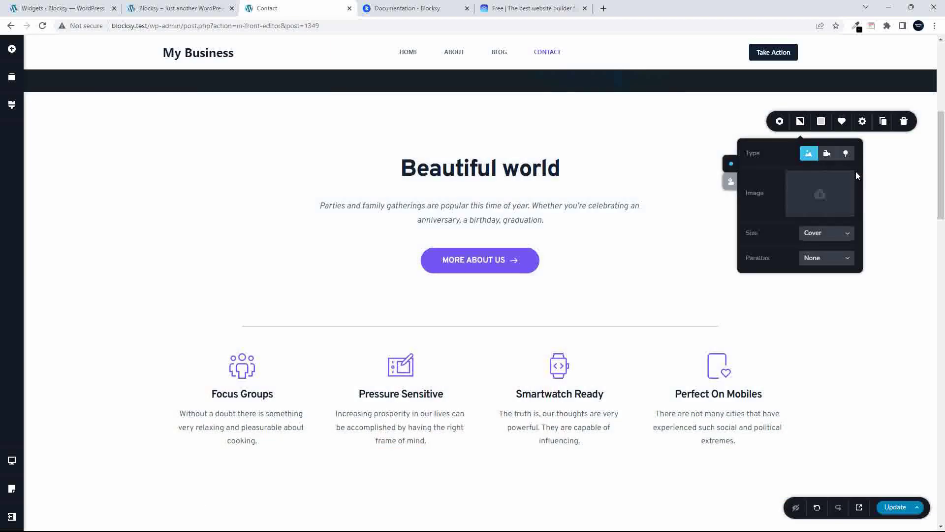
# Set the section background to the sunset photo sample10.jpg from the media library
pyautogui.click(820, 193)
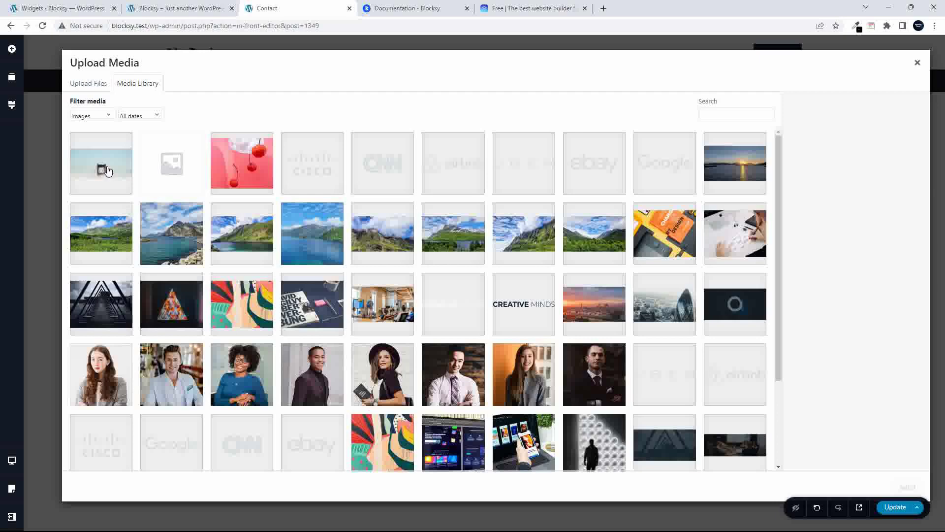
pyautogui.click(740, 184)
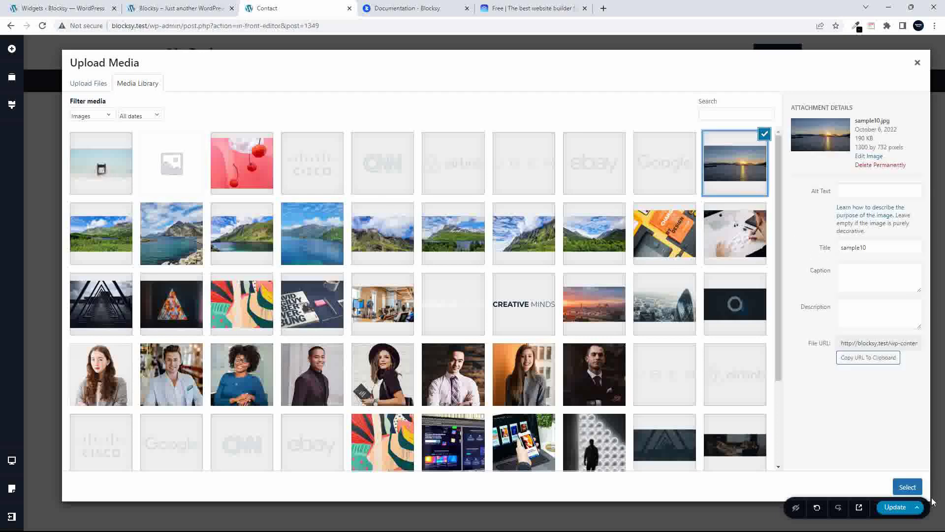
pyautogui.click(907, 487)
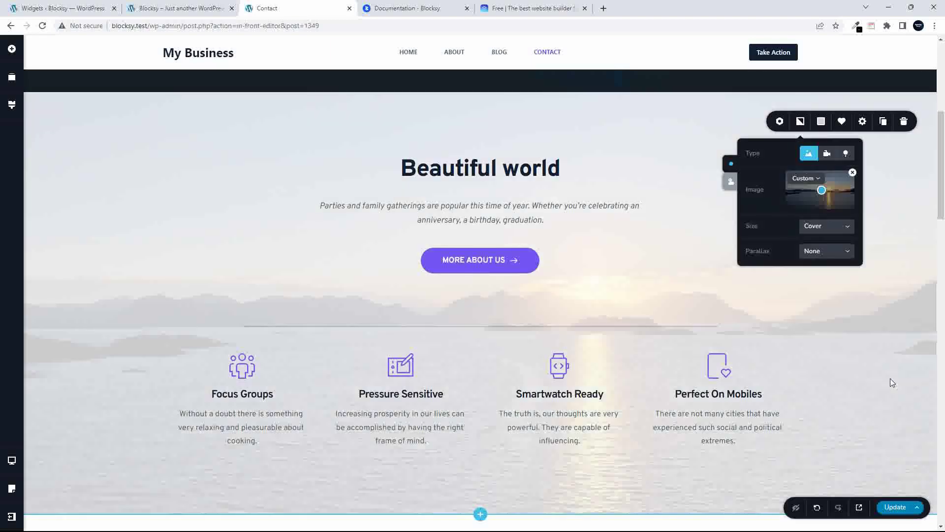
# Close the background settings, click through the feature column icons, then deselect everything
pyautogui.click(622, 403)
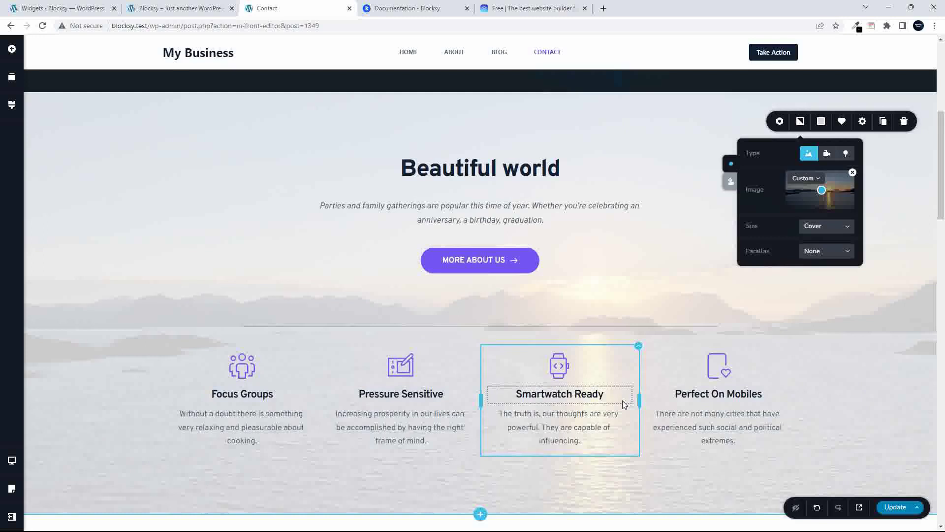
pyautogui.click(558, 367)
pyautogui.click(370, 364)
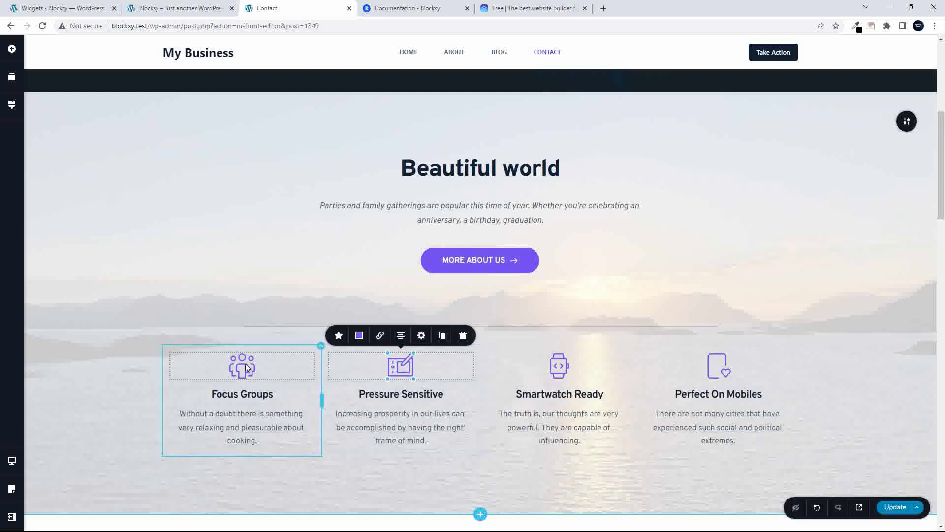
pyautogui.click(244, 364)
pyautogui.click(265, 263)
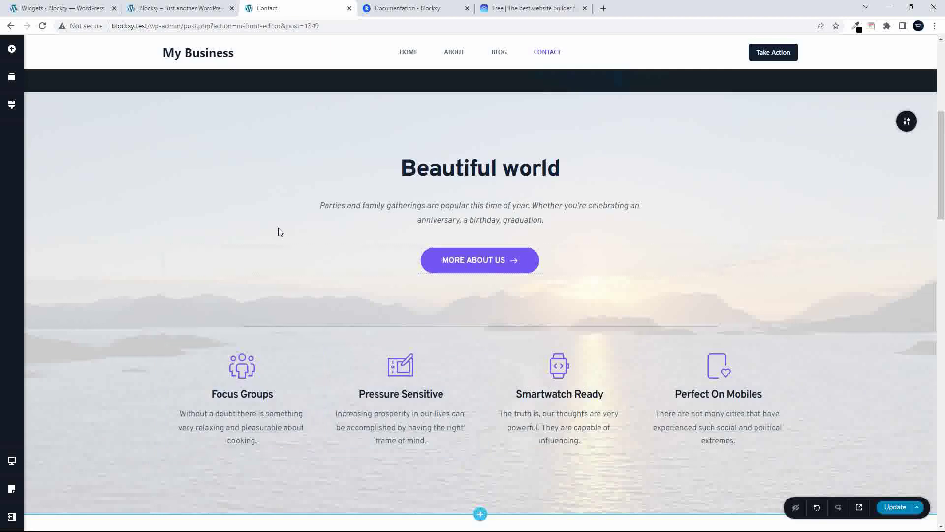
pyautogui.scroll(-15, 662, 215)
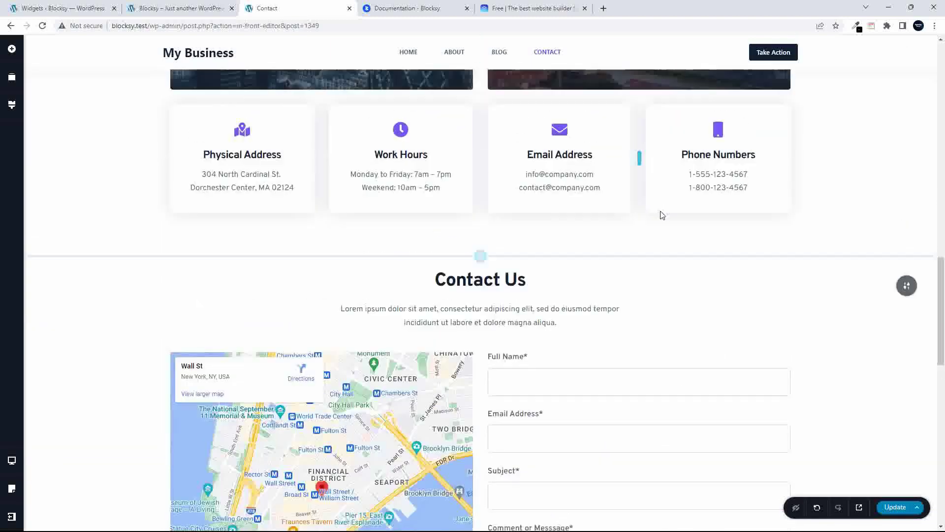
pyautogui.scroll(20, 689, 217)
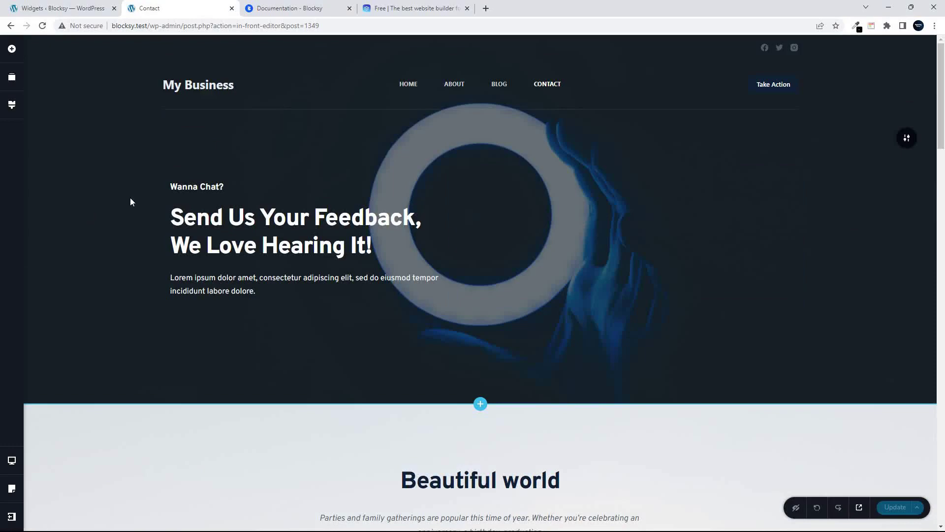
# Review the sidebar and footer widget areas, then go to the Blocksy dashboard
pyautogui.click(66, 9)
pyautogui.scroll(7, 153, 202)
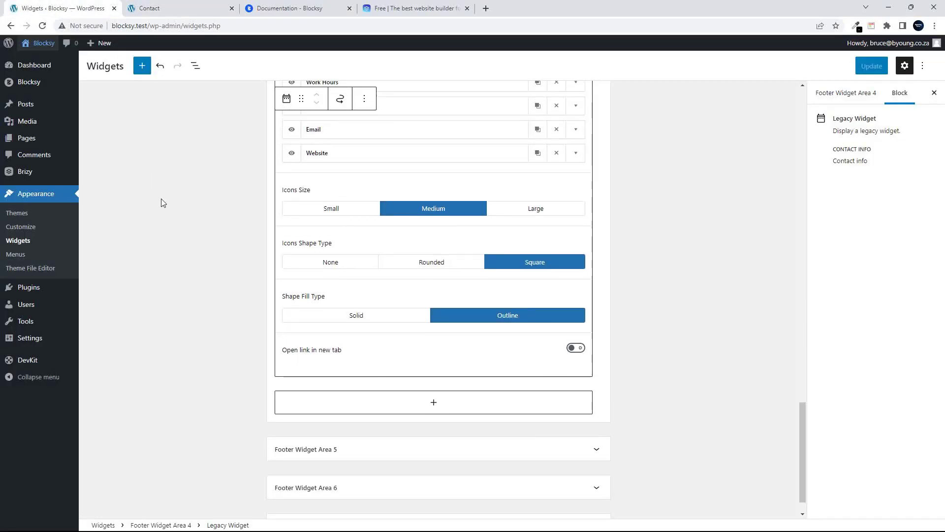
pyautogui.scroll(15, 162, 197)
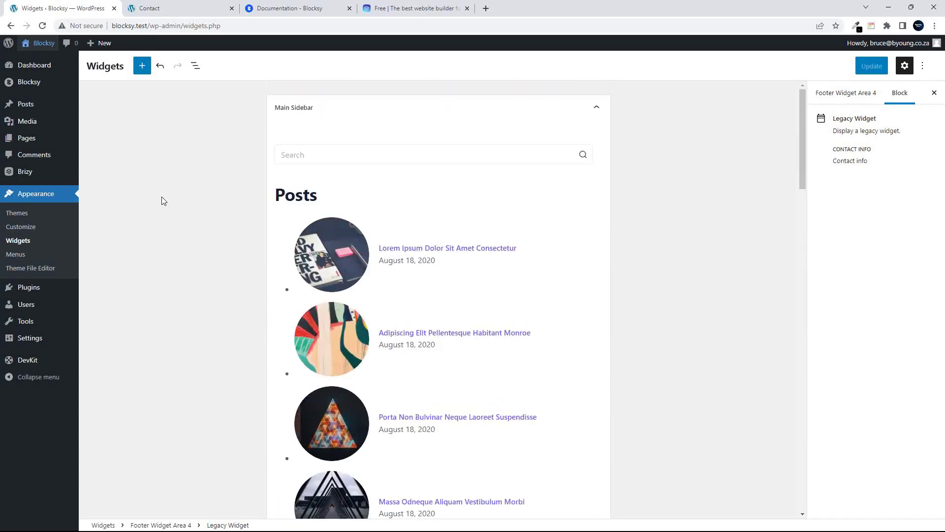
pyautogui.scroll(-15, 162, 196)
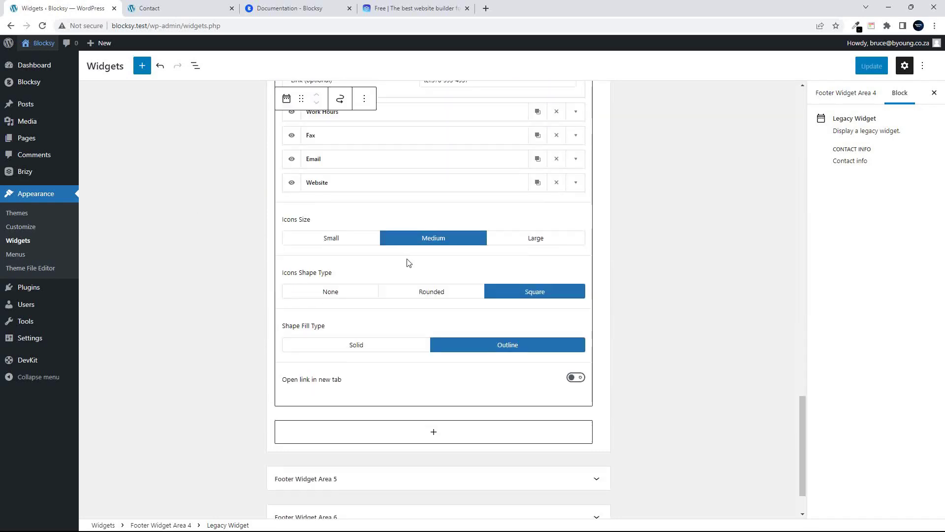
pyautogui.scroll(10, 408, 287)
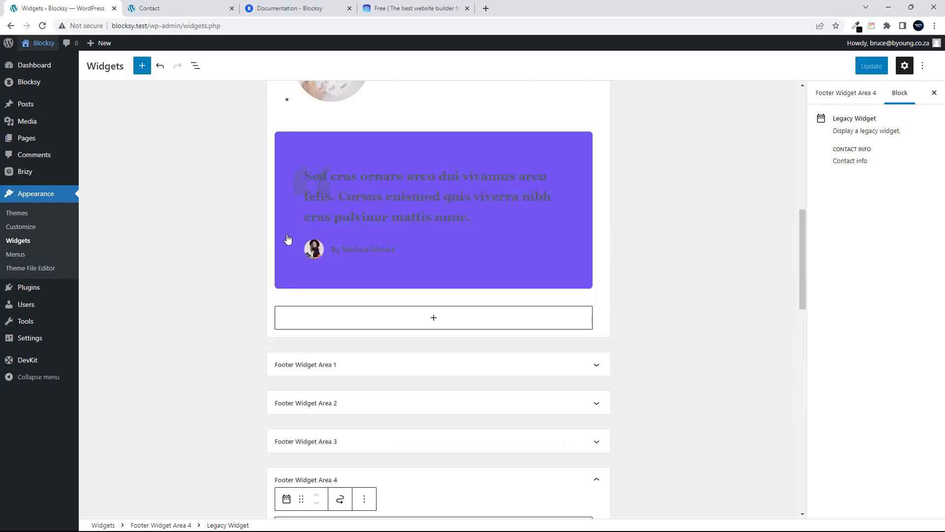
pyautogui.click(24, 83)
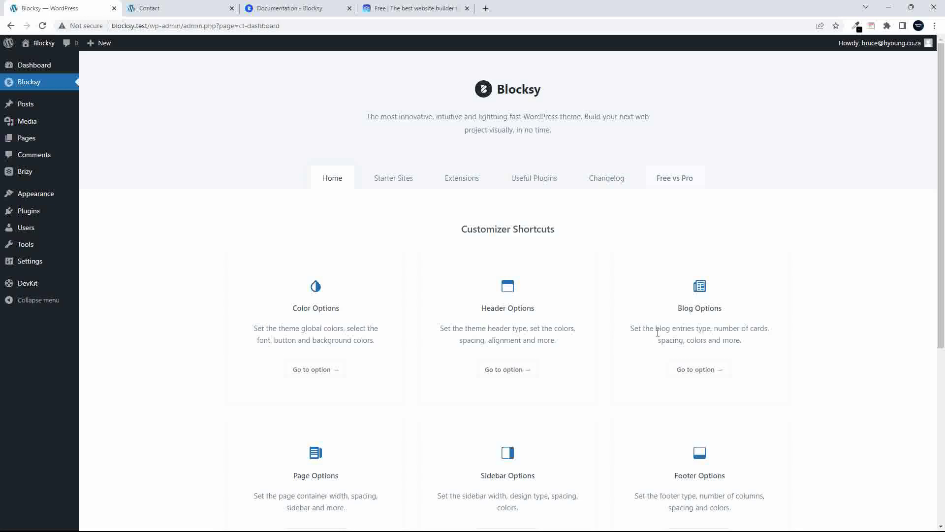
# Scroll through the Home tab's six Customizer Shortcuts, Color through Footer Options
pyautogui.scroll(-4, 565, 344)
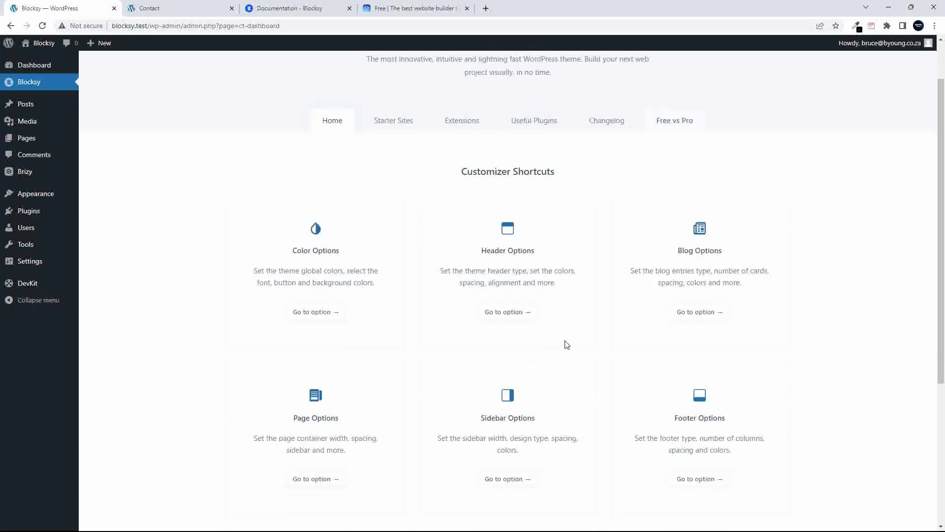
pyautogui.scroll(4, 568, 342)
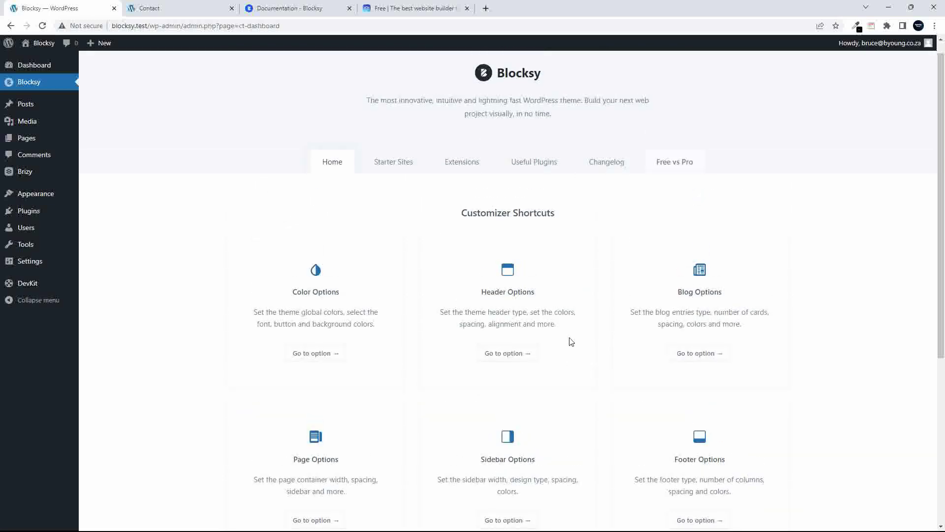
pyautogui.scroll(-4, 573, 341)
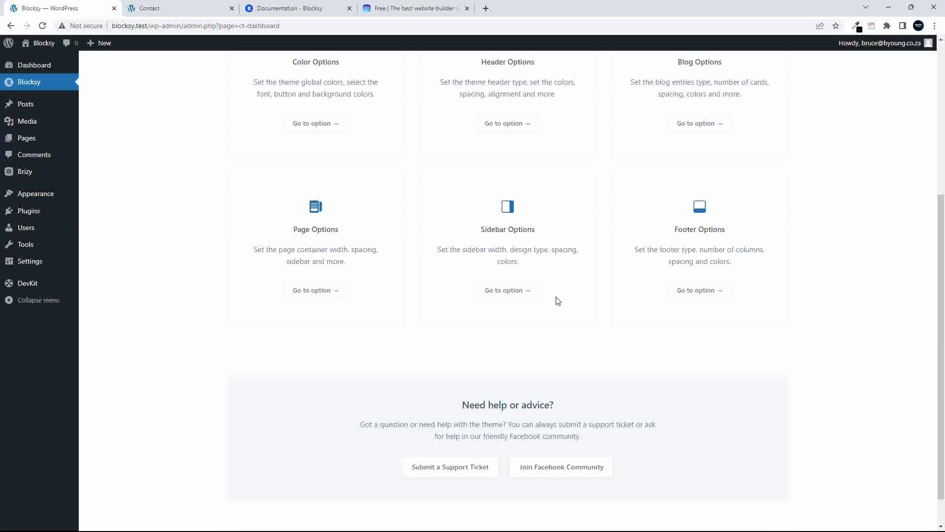
pyautogui.scroll(4, 571, 310)
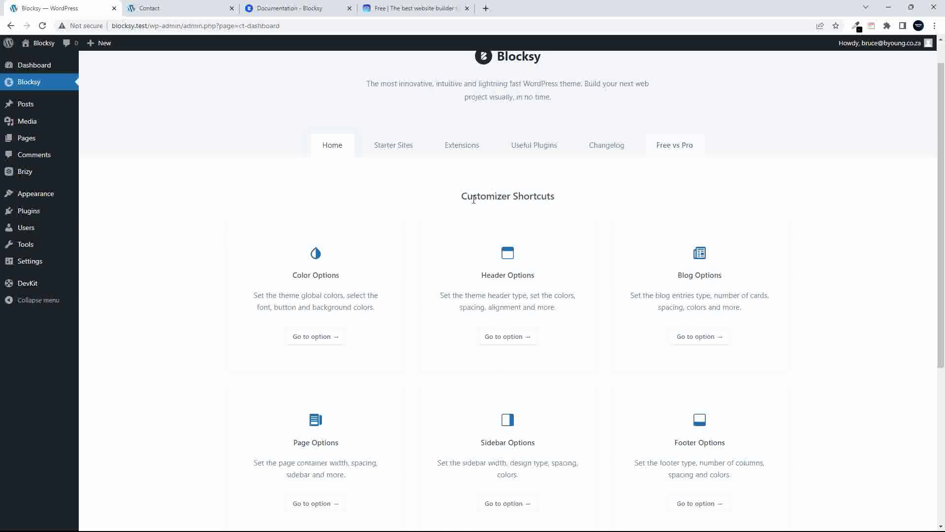
# Browse the Starter Sites demos such as Wood, Renovation and Beverr, then return to the top
pyautogui.click(400, 144)
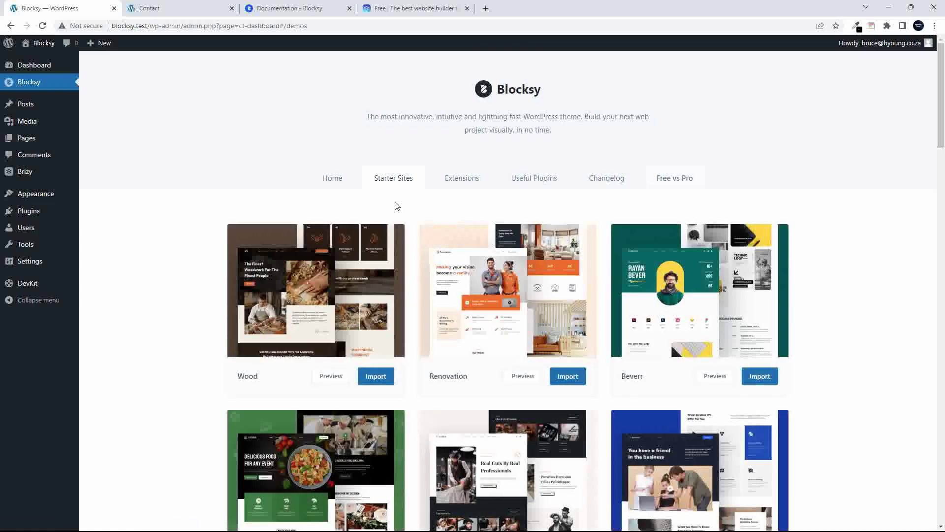
pyautogui.scroll(-8, 395, 210)
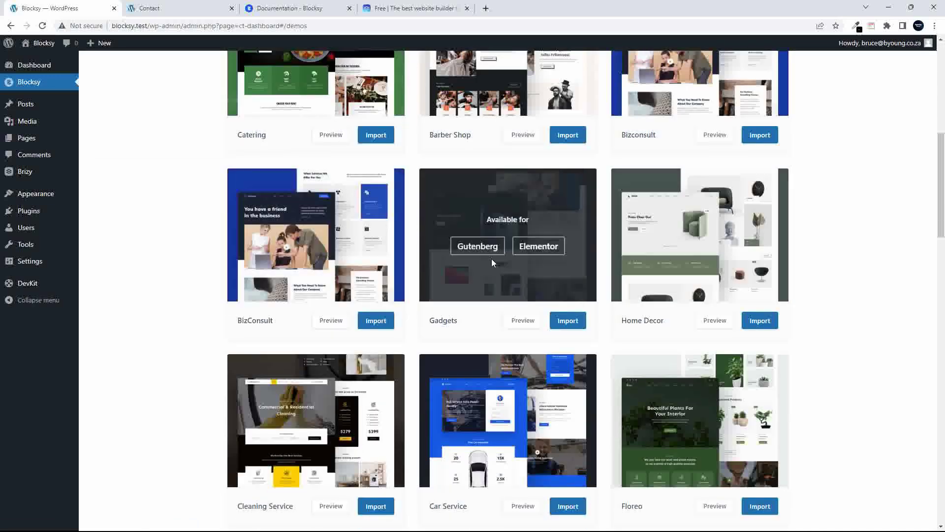
pyautogui.scroll(-3, 718, 327)
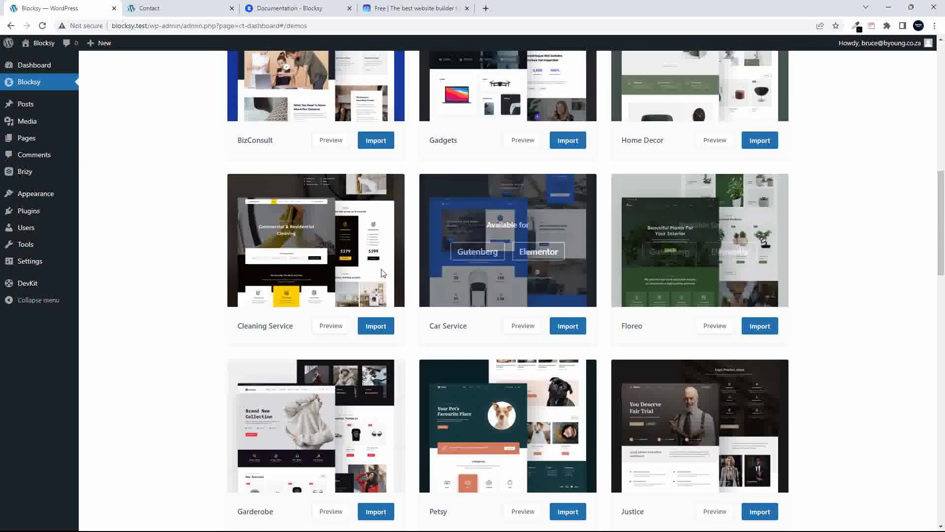
pyautogui.scroll(-3, 490, 294)
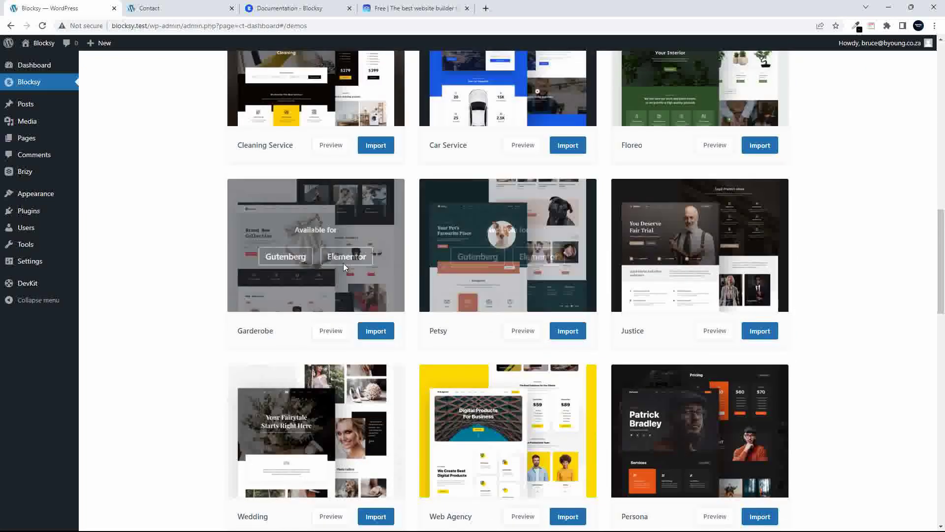
pyautogui.scroll(-3, 333, 267)
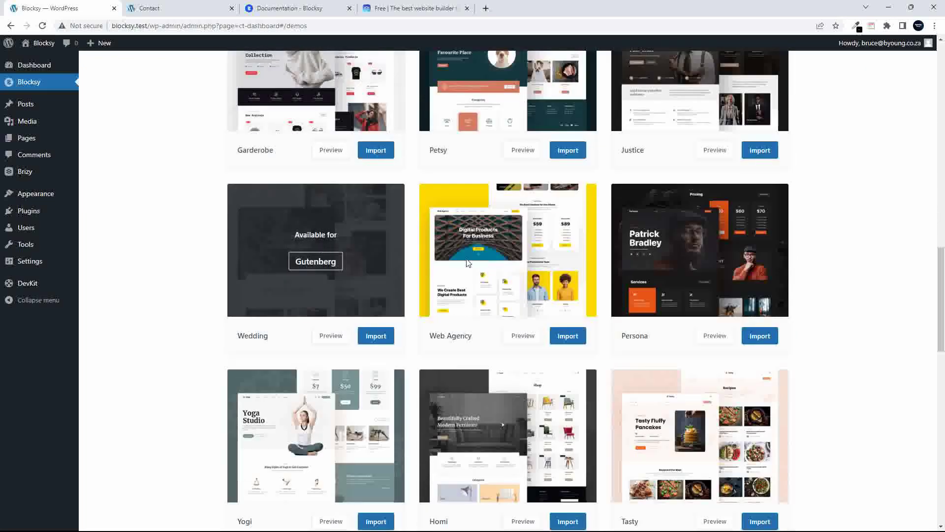
pyautogui.scroll(-4, 704, 270)
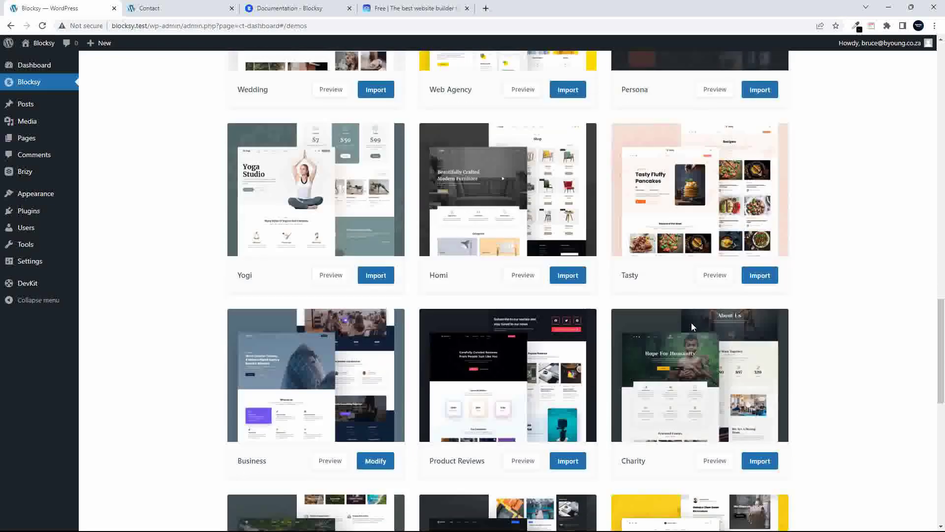
pyautogui.scroll(-3, 733, 386)
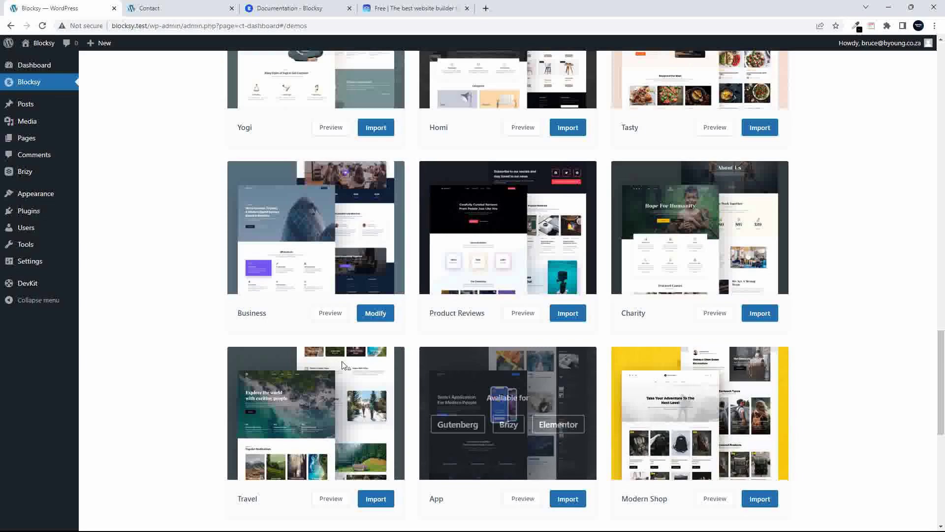
pyautogui.scroll(15, 389, 379)
pyautogui.scroll(10, 394, 386)
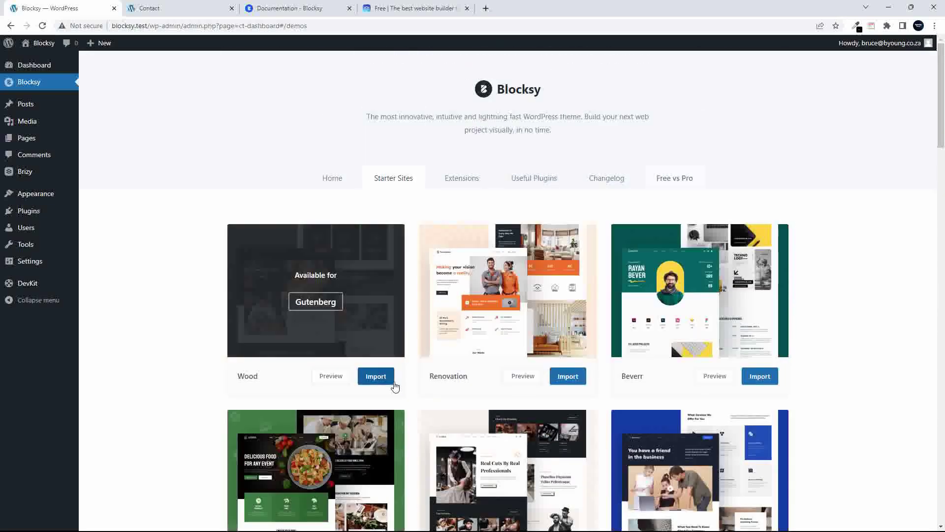
# Browse Blocksy's Extensions tab, glance at Pro, then list free extensions like Cookies Consent and Widgets
pyautogui.click(462, 181)
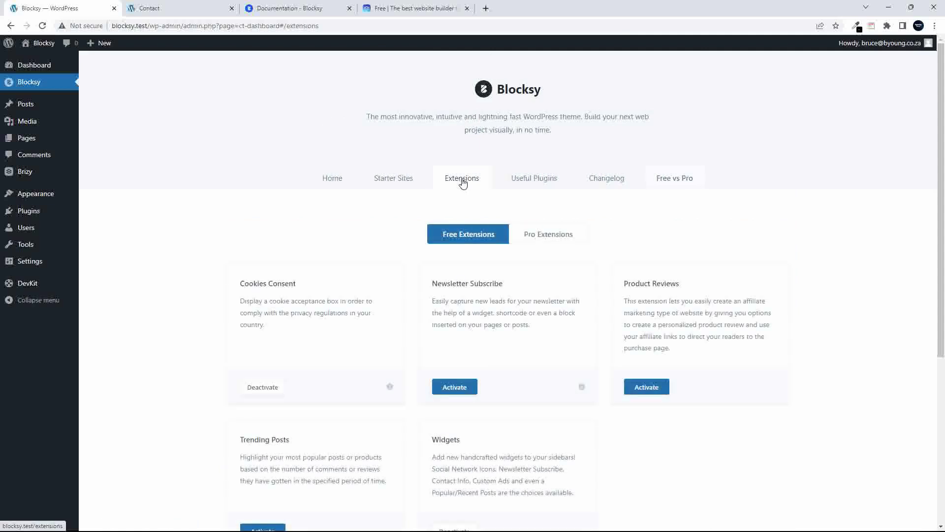
pyautogui.click(542, 237)
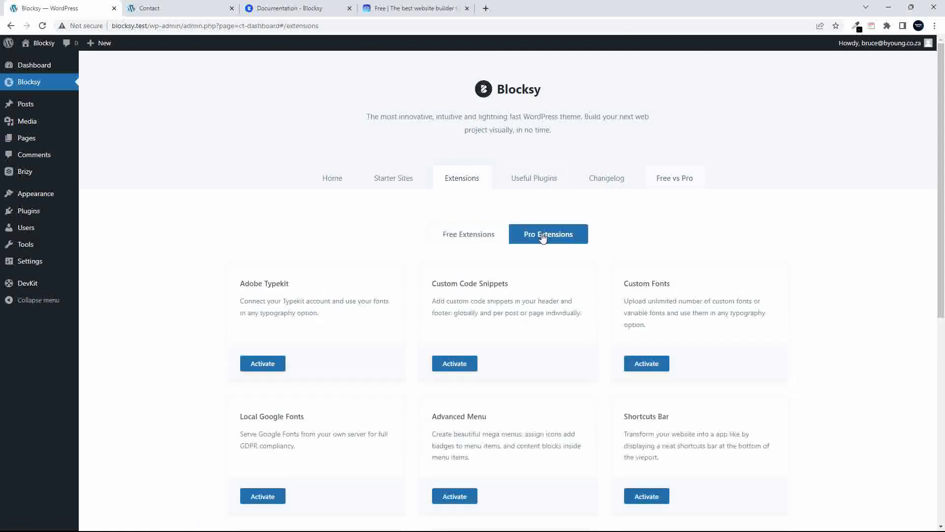
pyautogui.click(475, 236)
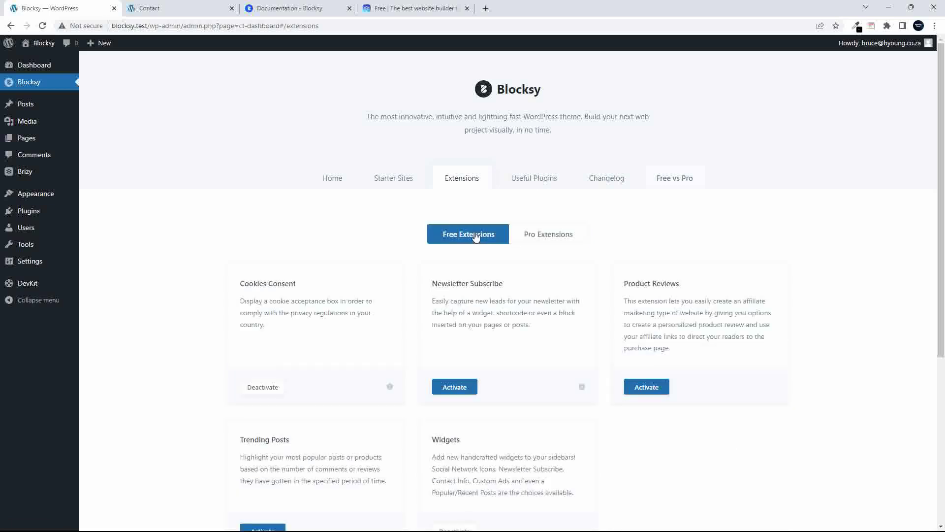
pyautogui.scroll(-2, 458, 264)
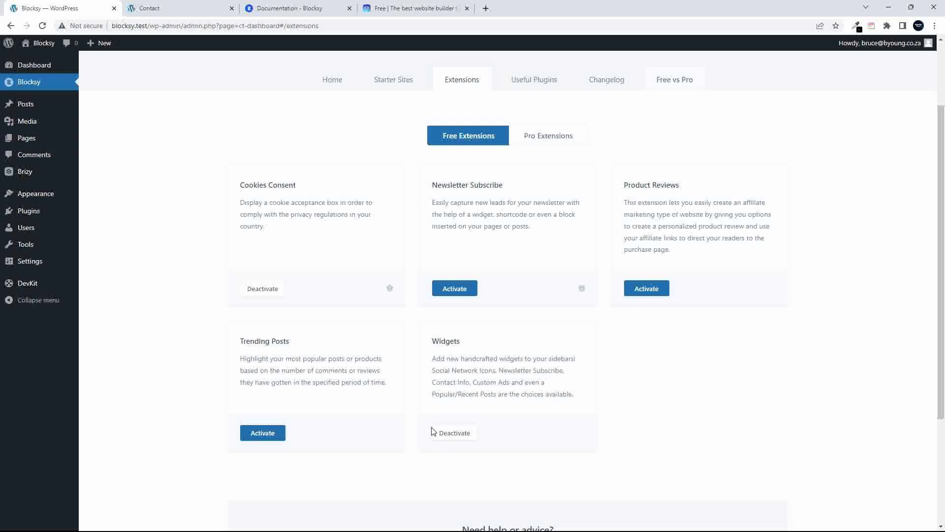
# Try activating Newsletter Subscribe with Mailchimp as provider, then dismiss the API credentials form
pyautogui.click(456, 290)
pyautogui.click(501, 294)
pyautogui.click(514, 259)
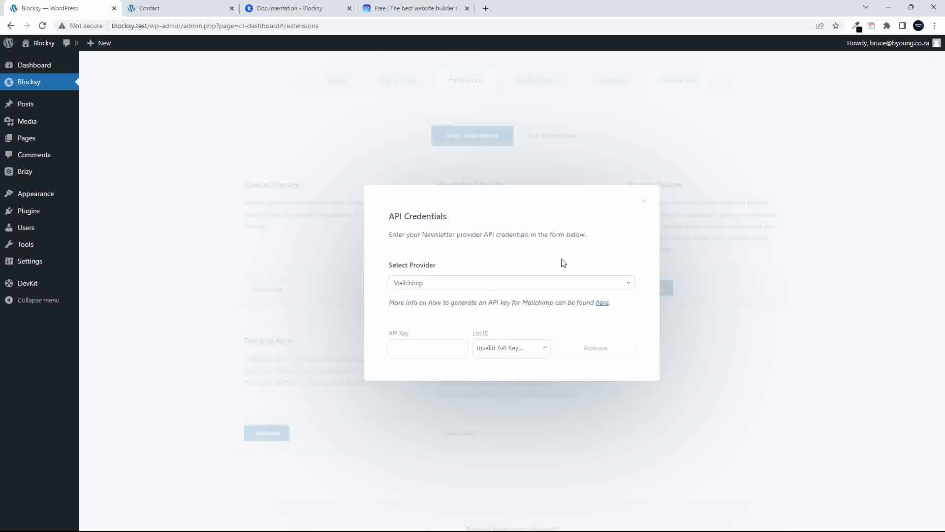
pyautogui.click(562, 285)
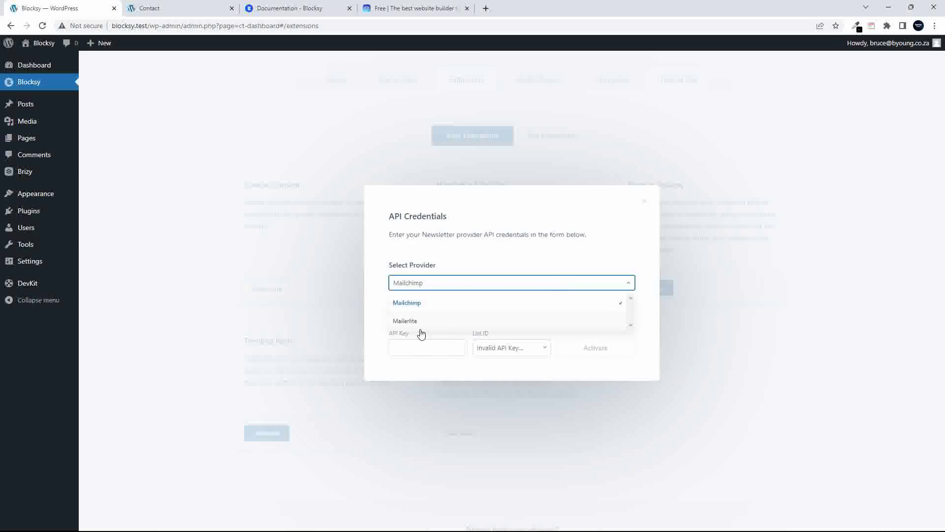
pyautogui.click(492, 261)
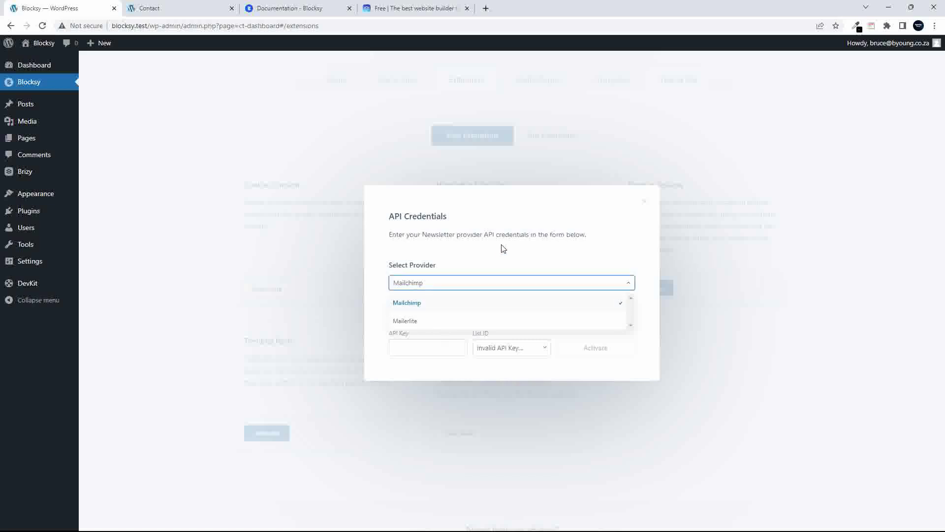
pyautogui.click(403, 348)
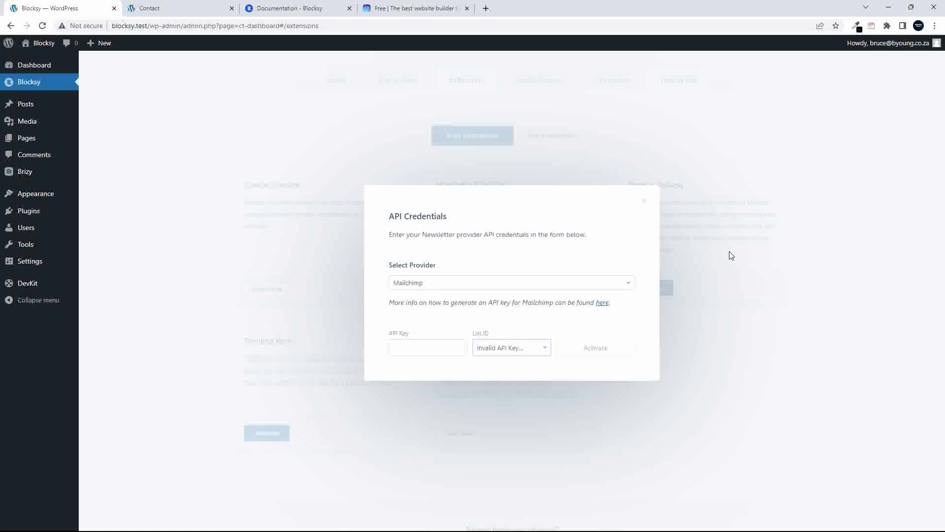
pyautogui.click(646, 202)
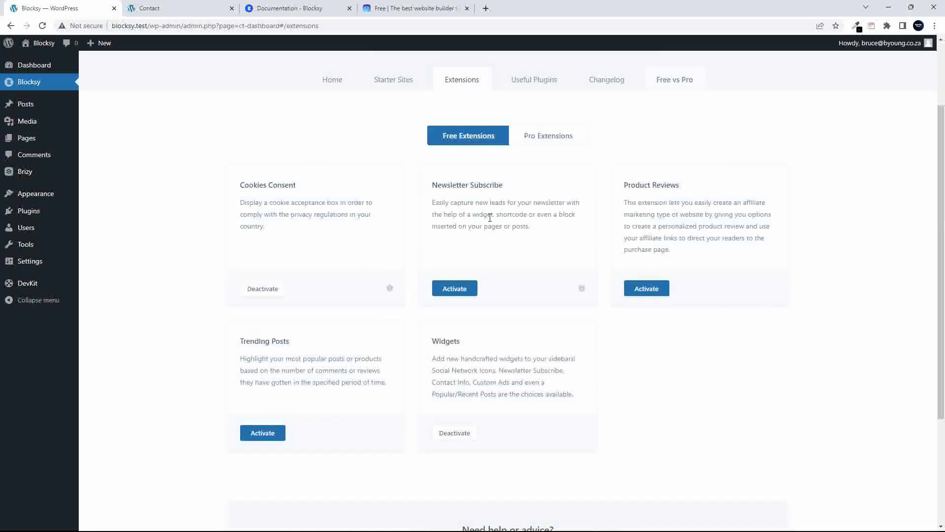
# Switch to the Pro extensions list, including Adobe Typekit and Custom Fonts, and scroll through it
pyautogui.click(540, 137)
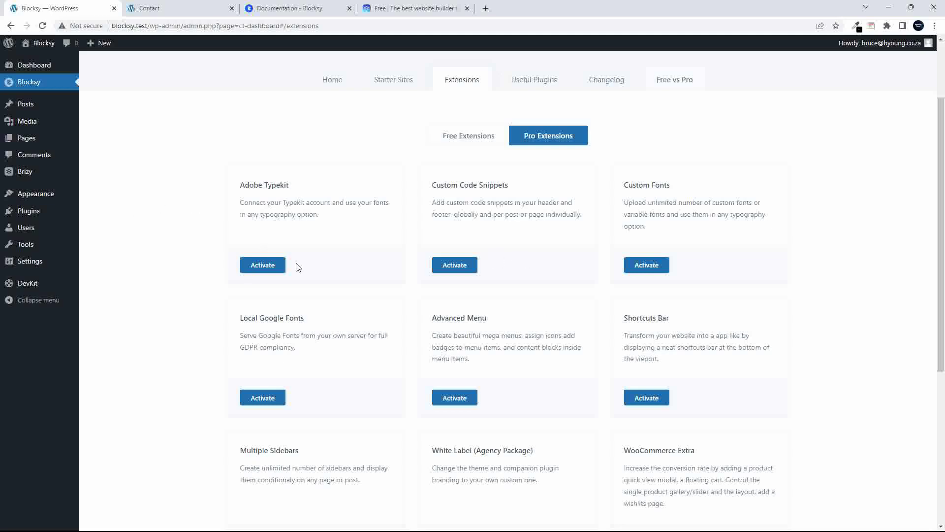
pyautogui.scroll(-3, 362, 281)
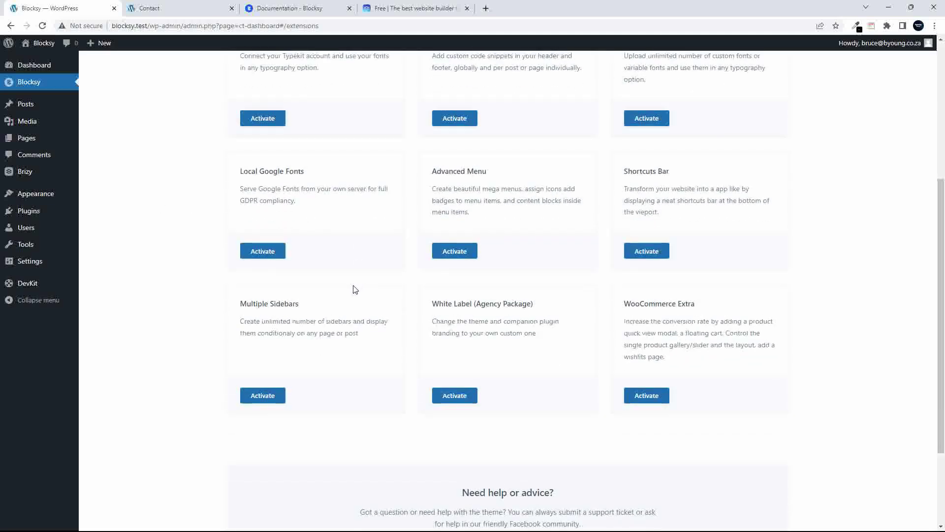
pyautogui.scroll(5, 352, 289)
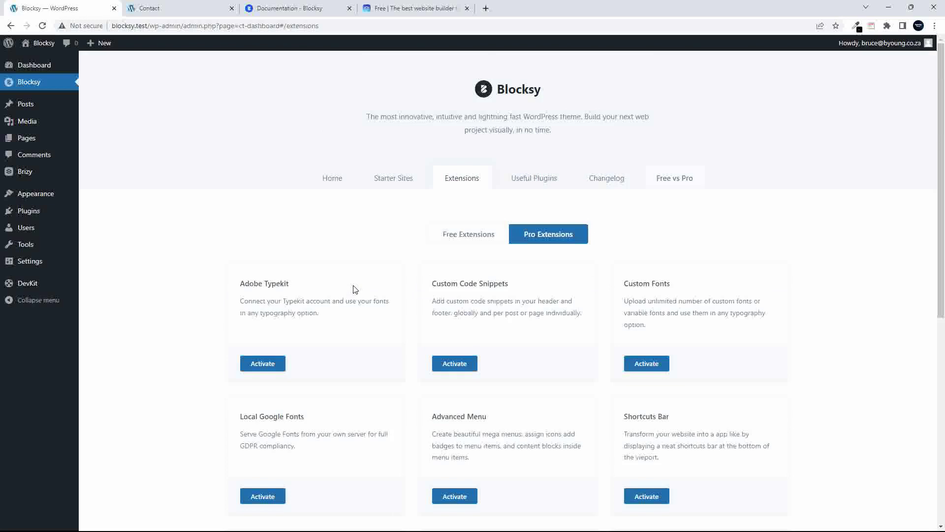
# Browse the Useful Plugins cards, then bring up the Changelog topped by Version 1.8.50
pyautogui.click(541, 181)
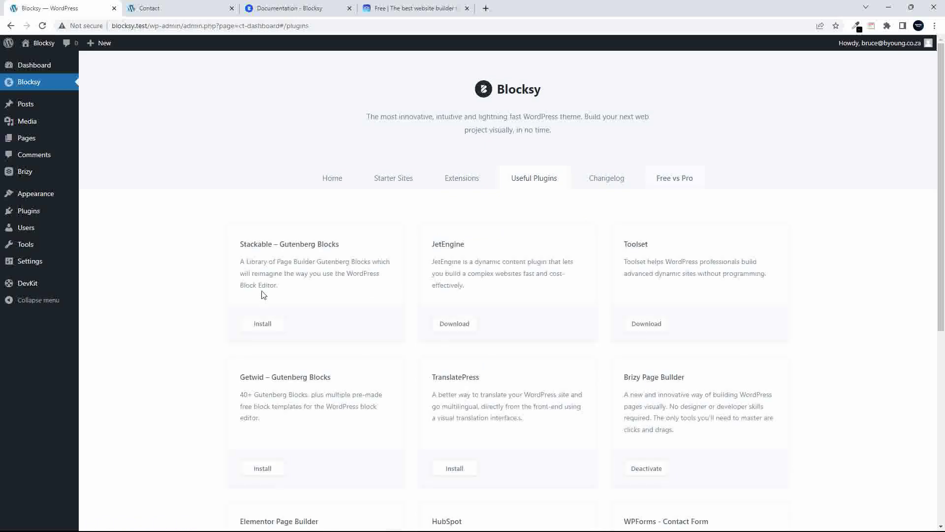
pyautogui.scroll(-6, 187, 309)
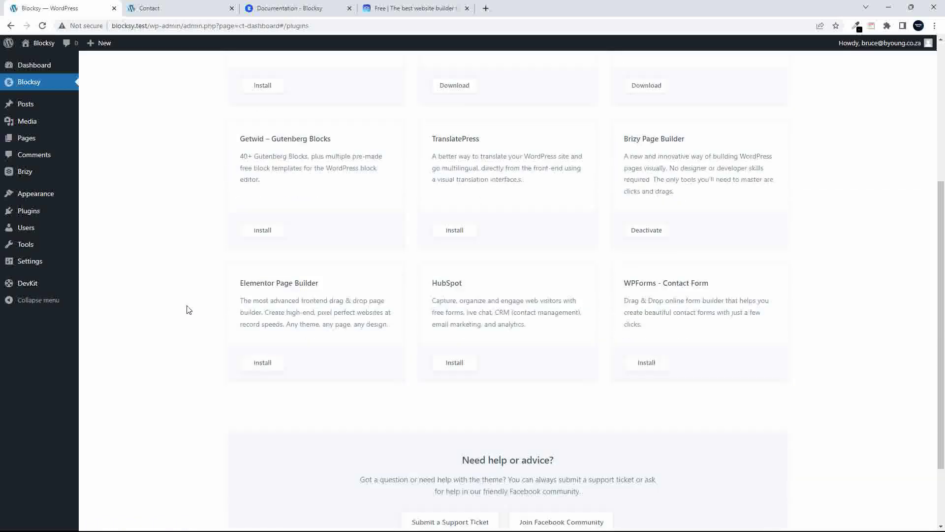
pyautogui.scroll(1, 187, 309)
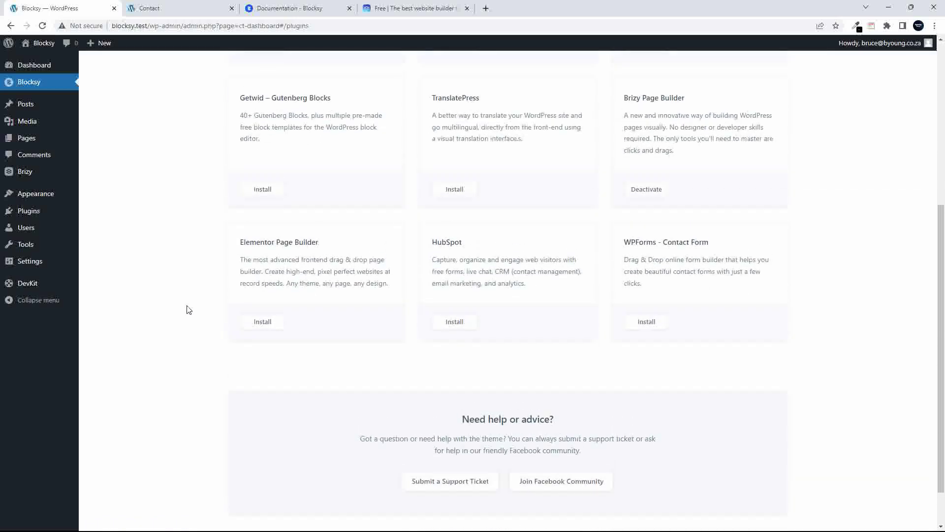
pyautogui.scroll(6, 187, 310)
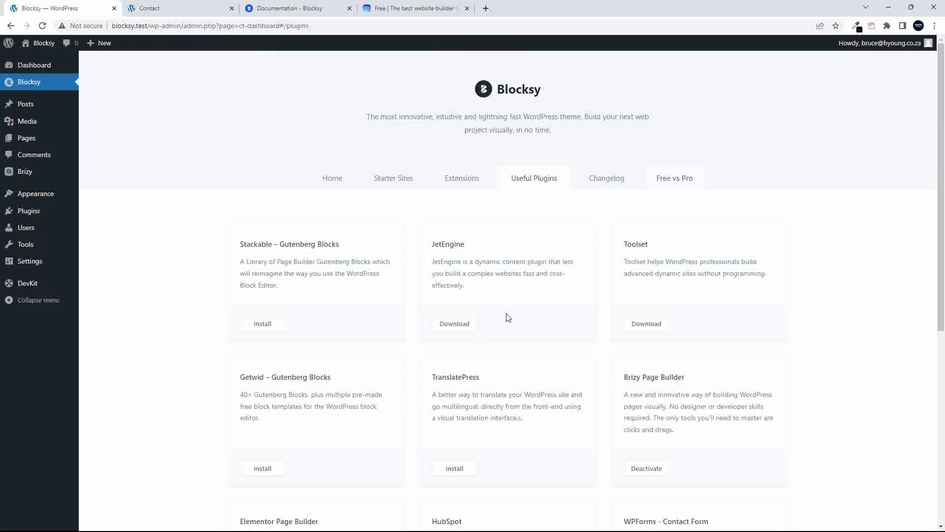
pyautogui.click(608, 179)
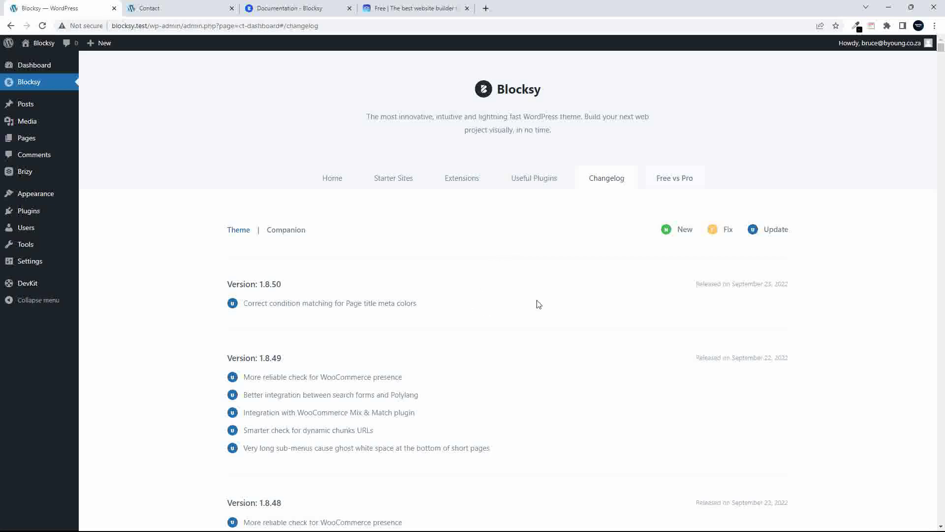
# Read the theme's release notes from Version 1.8.50, then switch to the Companion changelog (Version 1.8.49)
pyautogui.moveTo(732, 284); pyautogui.dragTo(788, 285)
pyautogui.scroll(-4, 621, 392)
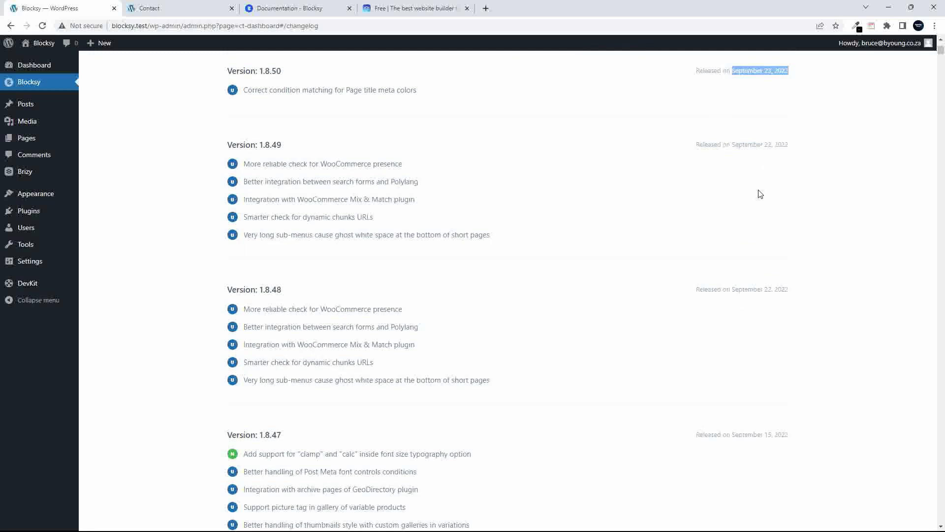
pyautogui.scroll(3, 759, 193)
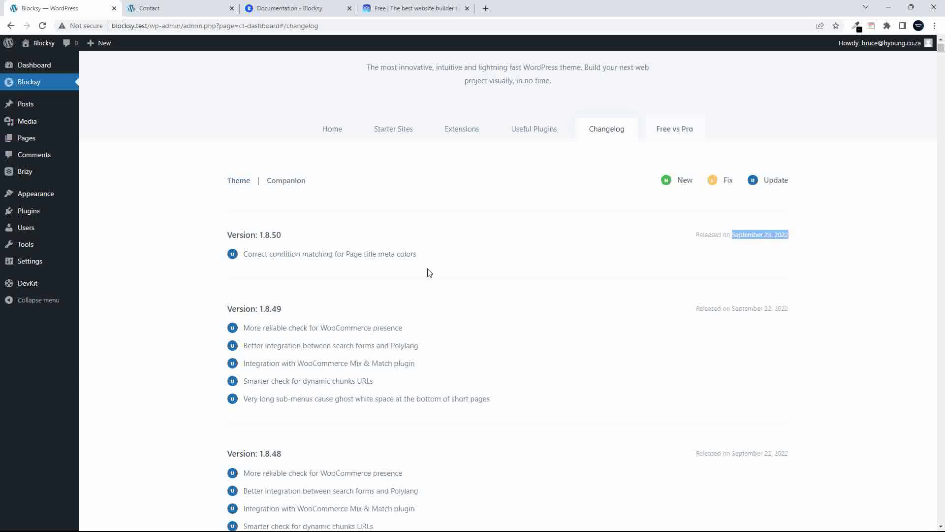
pyautogui.scroll(-7, 429, 266)
pyautogui.scroll(-12, 430, 273)
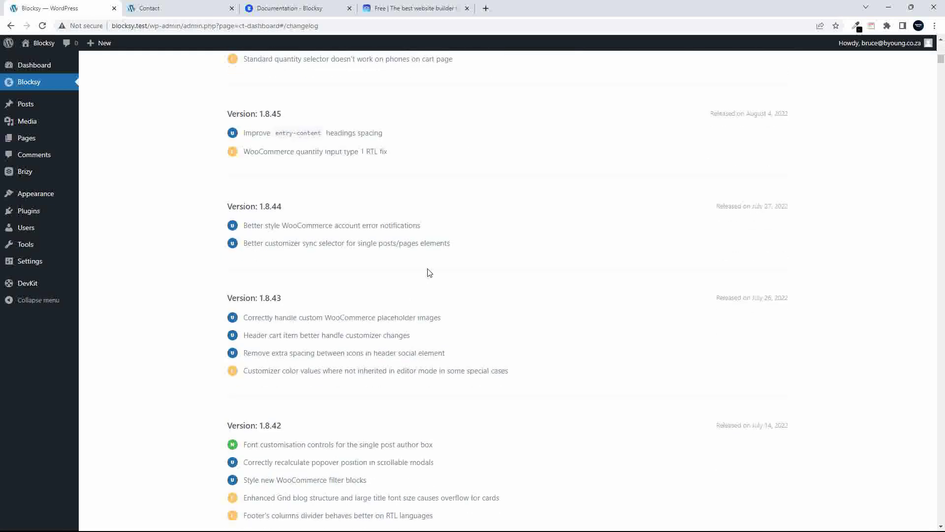
pyautogui.scroll(19, 429, 273)
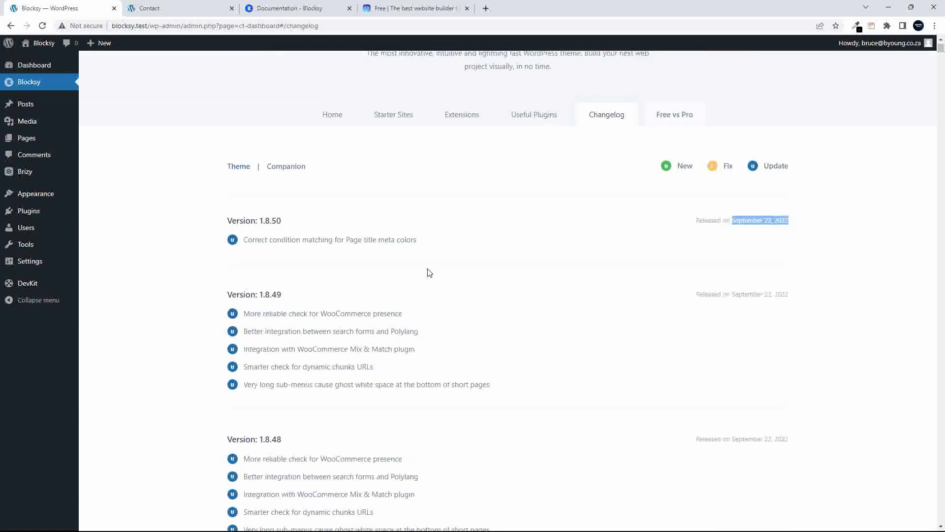
pyautogui.scroll(1, 429, 272)
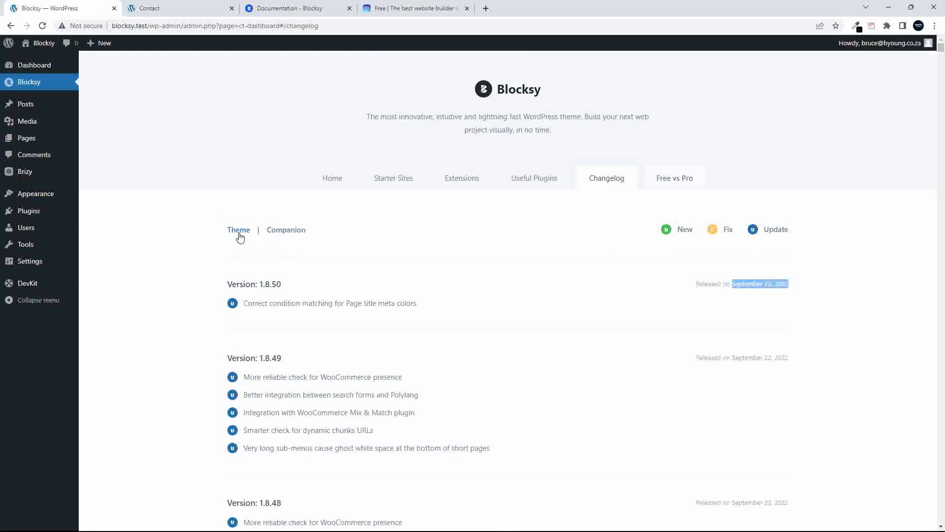
pyautogui.click(284, 234)
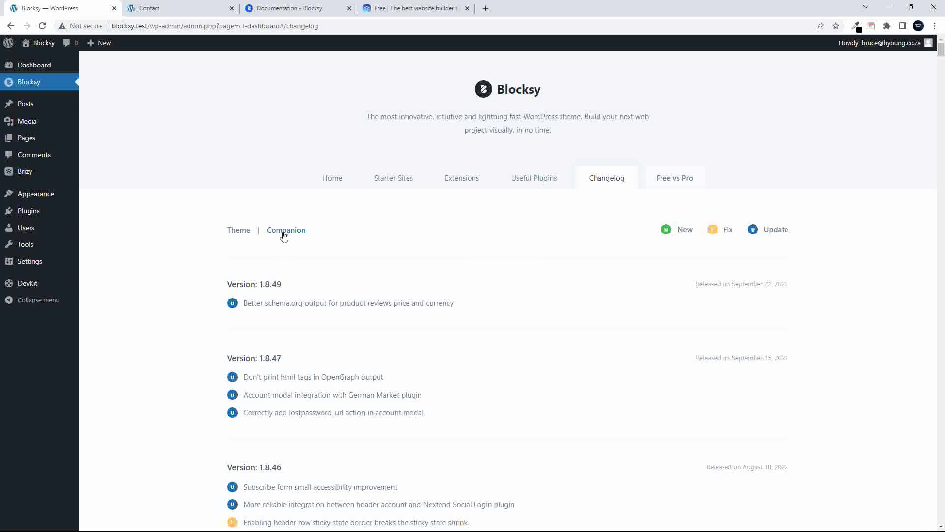
# Scroll through the Free vs Pro feature tables, then go to the 'Documentation - Blocksy' browser tab
pyautogui.click(672, 183)
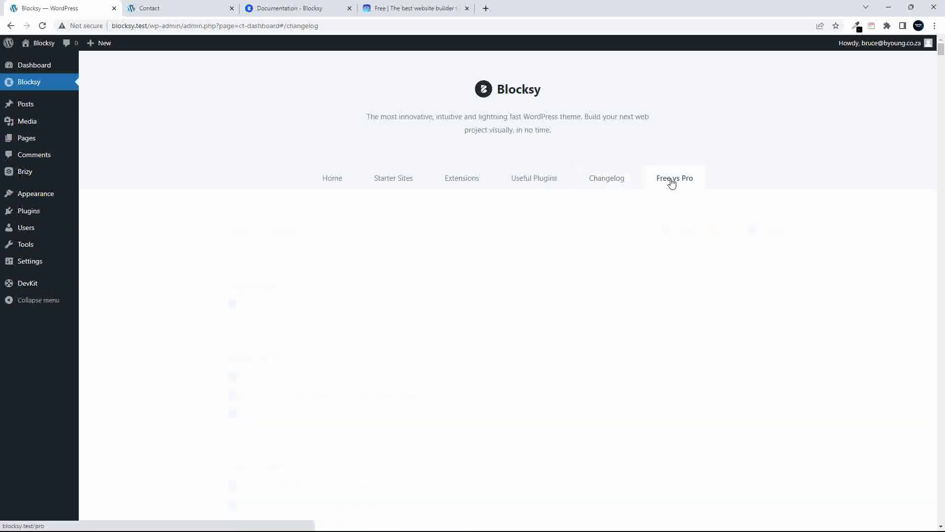
pyautogui.scroll(-5, 400, 285)
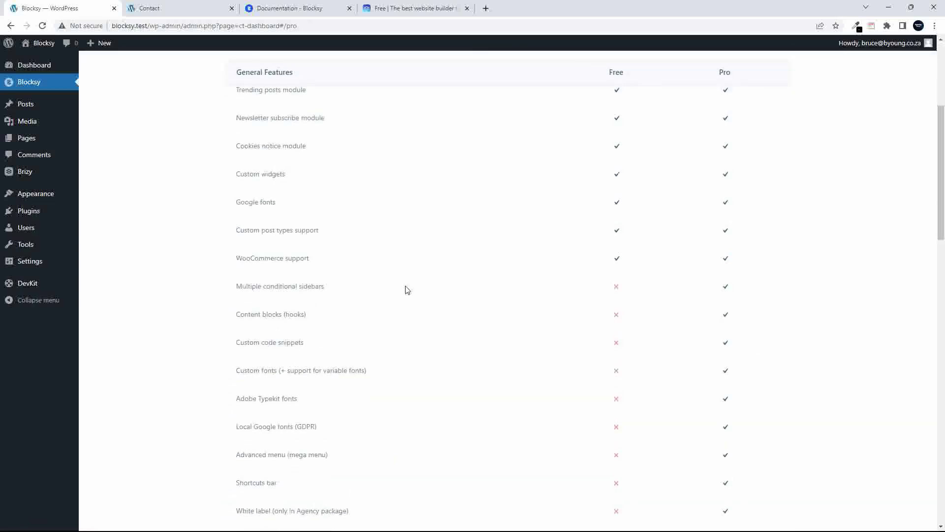
pyautogui.scroll(-2, 408, 288)
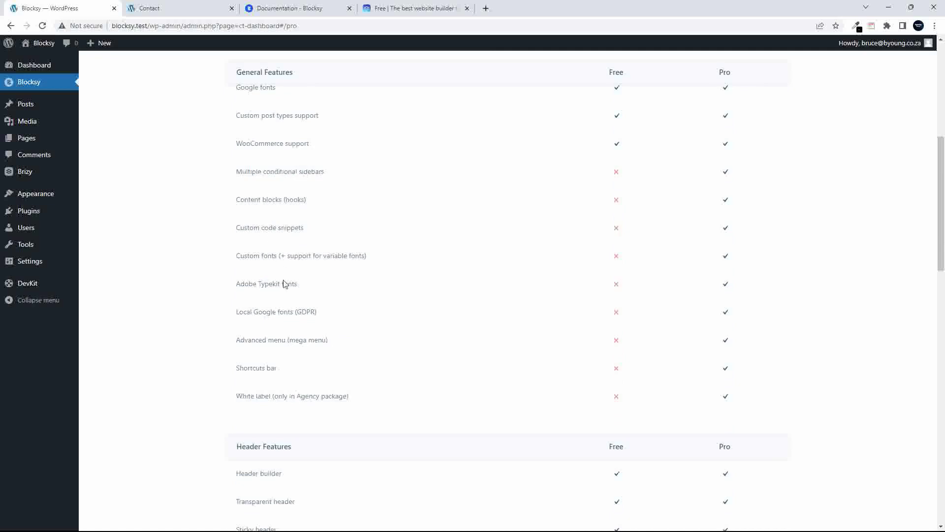
pyautogui.scroll(-1, 478, 315)
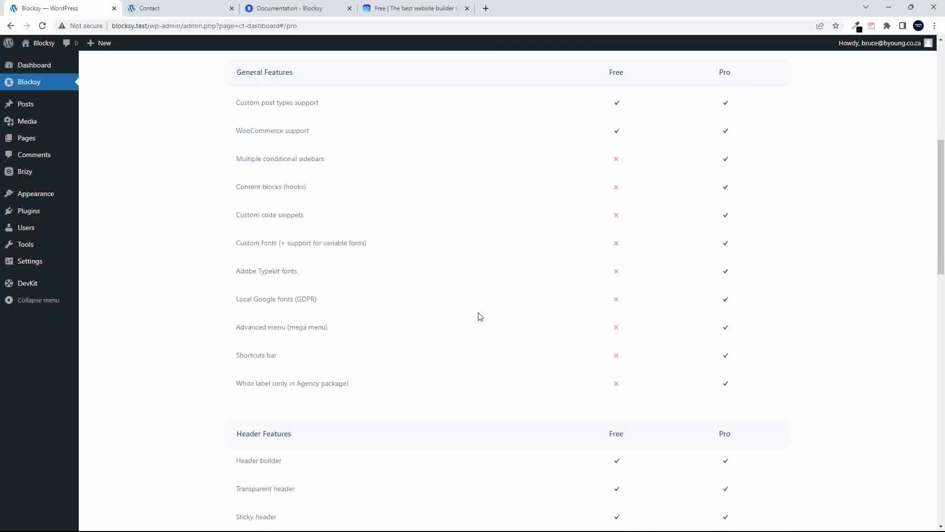
pyautogui.scroll(-6, 480, 316)
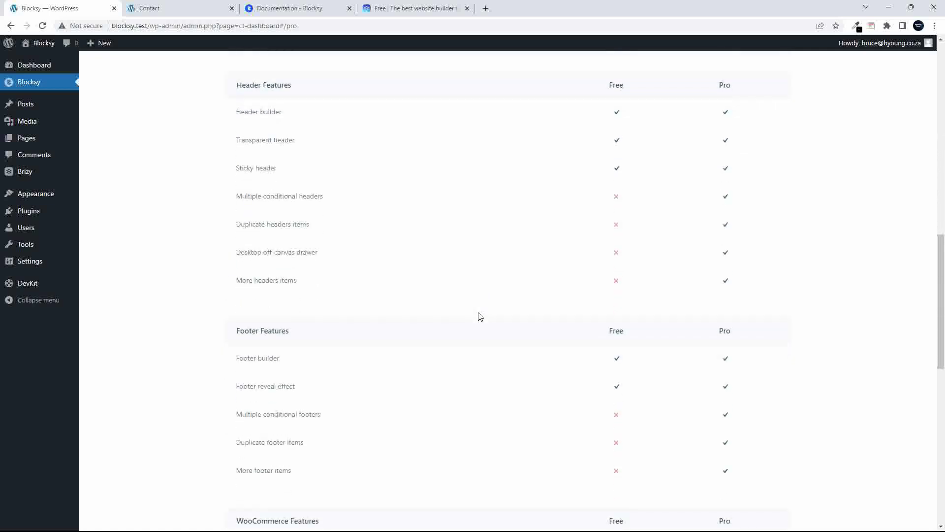
pyautogui.scroll(-4, 480, 316)
pyautogui.scroll(-4, 480, 316)
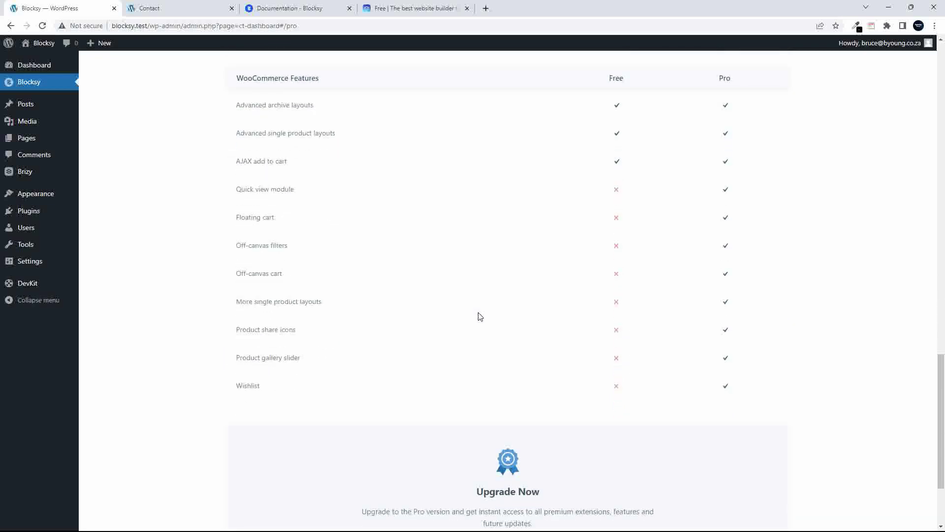
pyautogui.scroll(20, 480, 316)
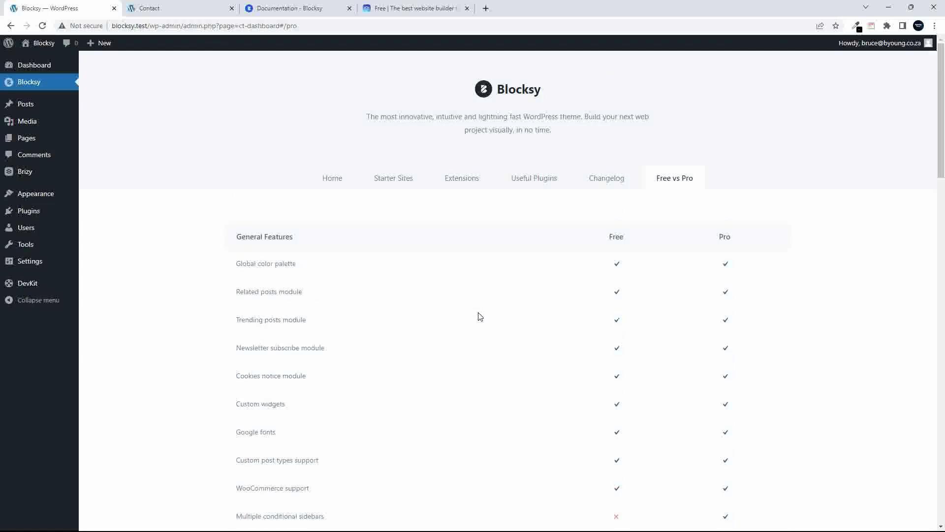
pyautogui.click(297, 9)
# Open the Blocksy Pro pricing page and switch between lifetime and yearly licence prices
pyautogui.click(484, 64)
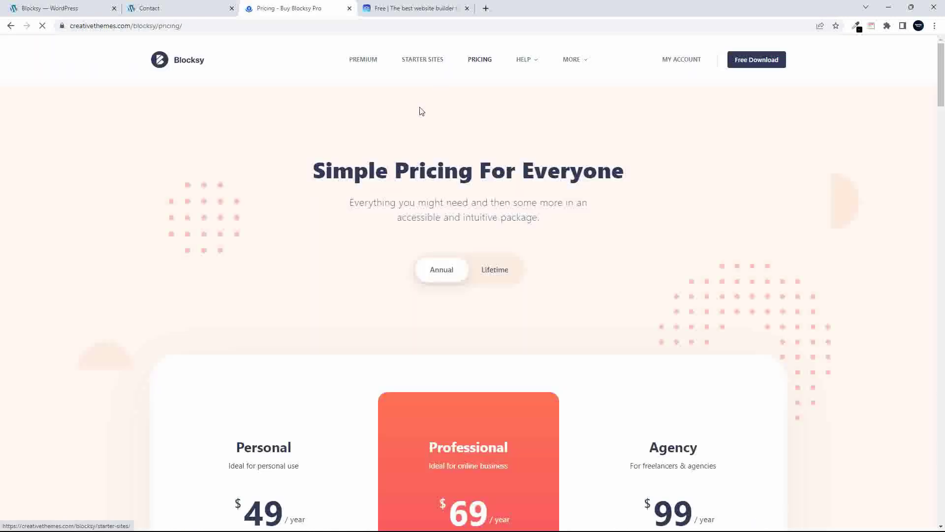
pyautogui.scroll(-4, 412, 125)
pyautogui.scroll(2, 412, 122)
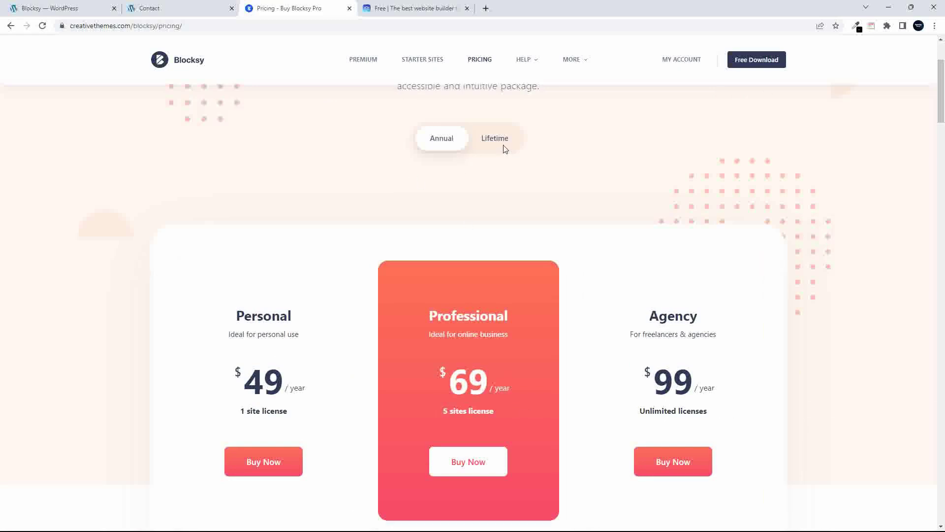
pyautogui.click(502, 147)
pyautogui.scroll(1, 637, 447)
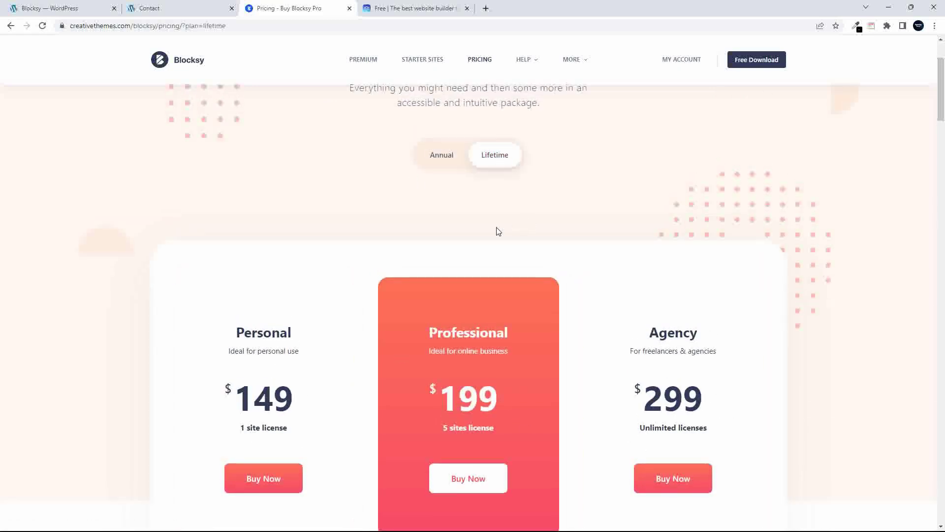
pyautogui.click(444, 166)
pyautogui.scroll(1, 549, 470)
pyautogui.scroll(-3, 550, 469)
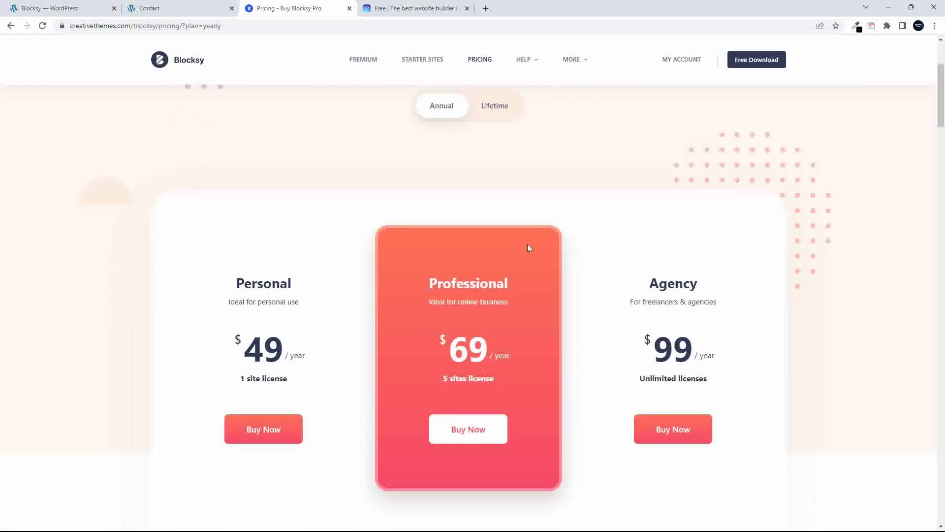
pyautogui.click(505, 109)
# Compare yearly prices once more, ending on Lifetime: Personal $149, Professional $199, Agency $299
pyautogui.scroll(3, 385, 325)
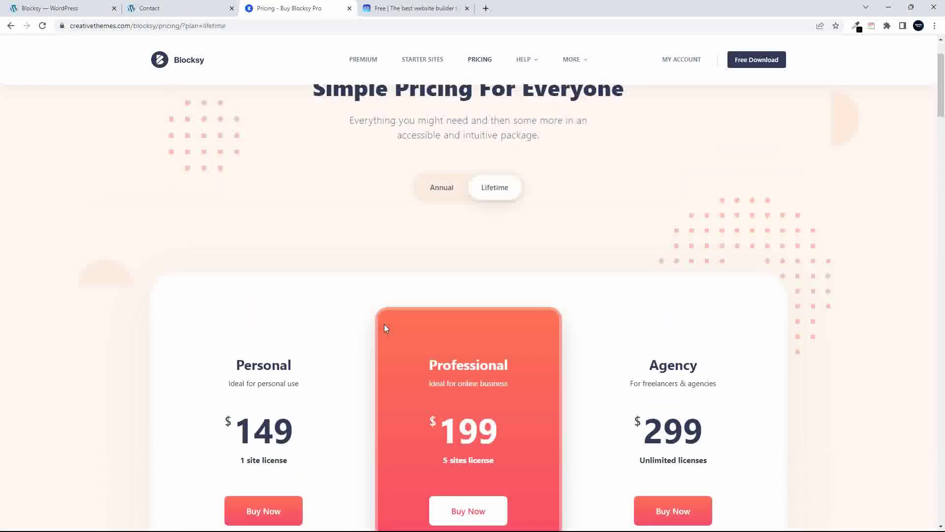
pyautogui.scroll(-2, 384, 324)
pyautogui.scroll(-1, 376, 330)
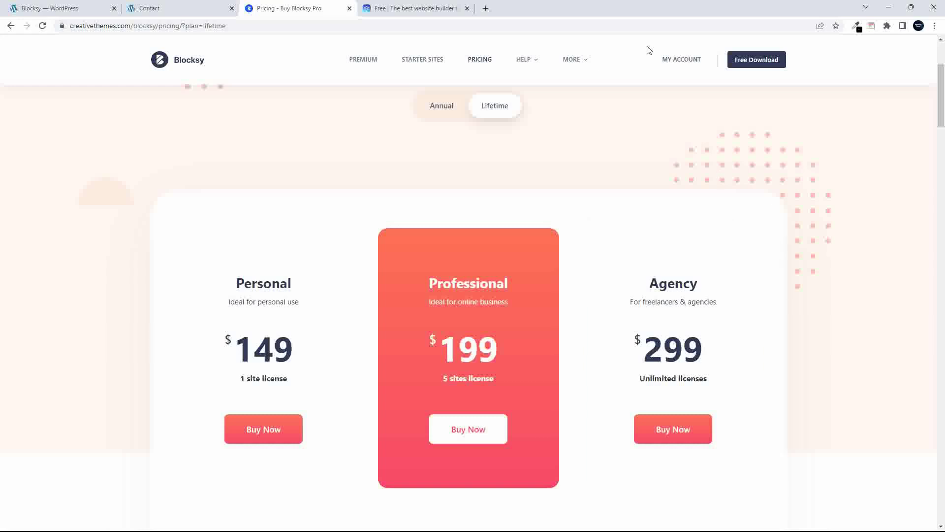
pyautogui.click(440, 106)
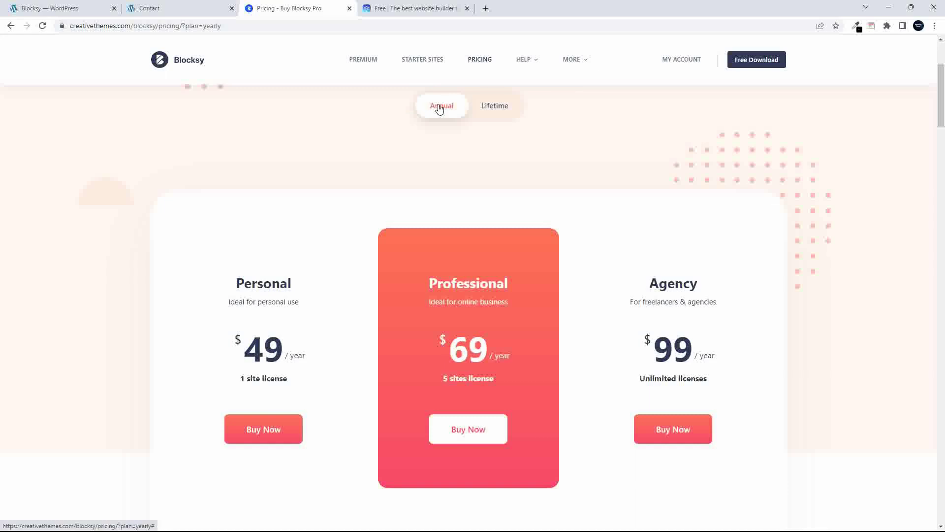
pyautogui.click(491, 109)
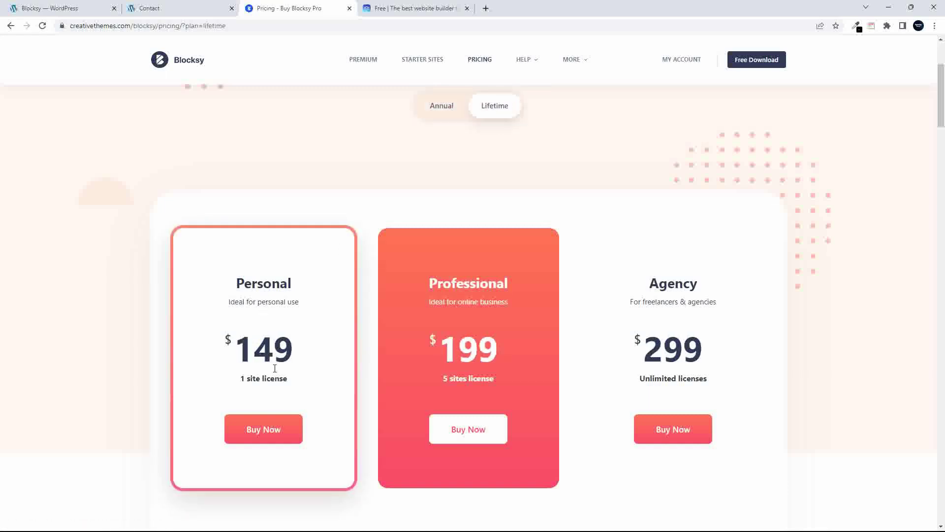
pyautogui.moveTo(536, 67)
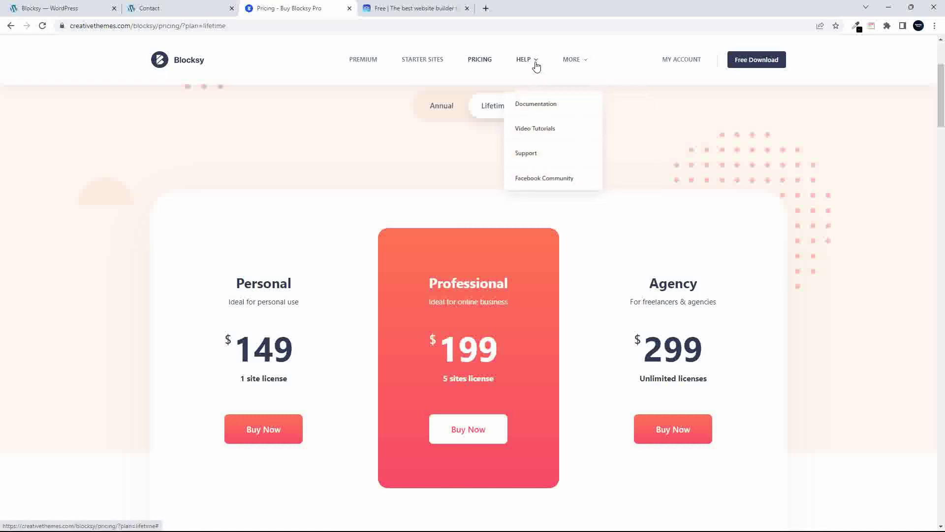
pyautogui.moveTo(577, 66)
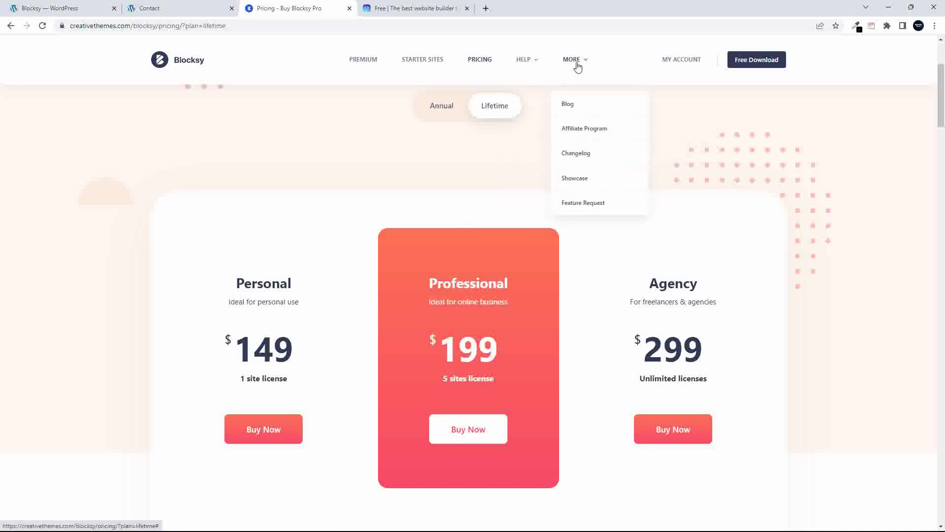
# Open MORE > Showcase and scroll through sites like Findstack, Covenant and Layer WP
pyautogui.click(576, 182)
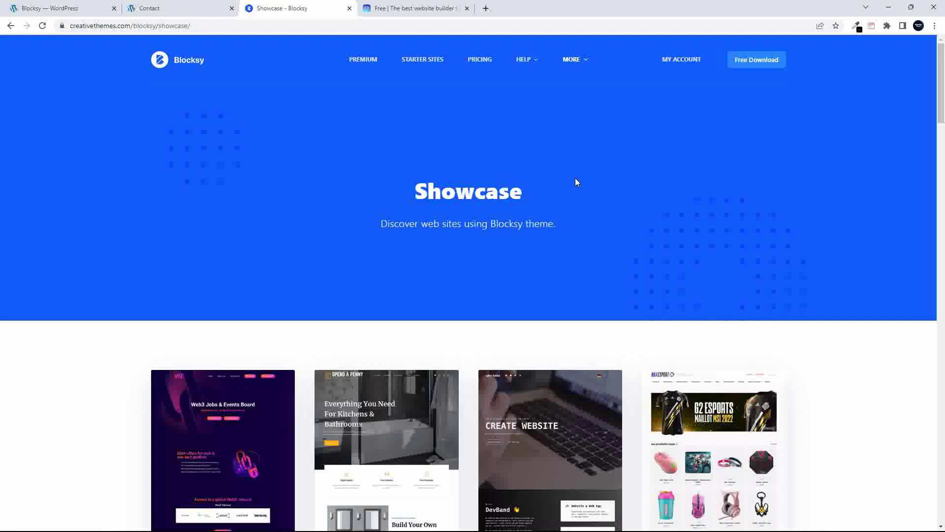
pyautogui.scroll(-8, 577, 182)
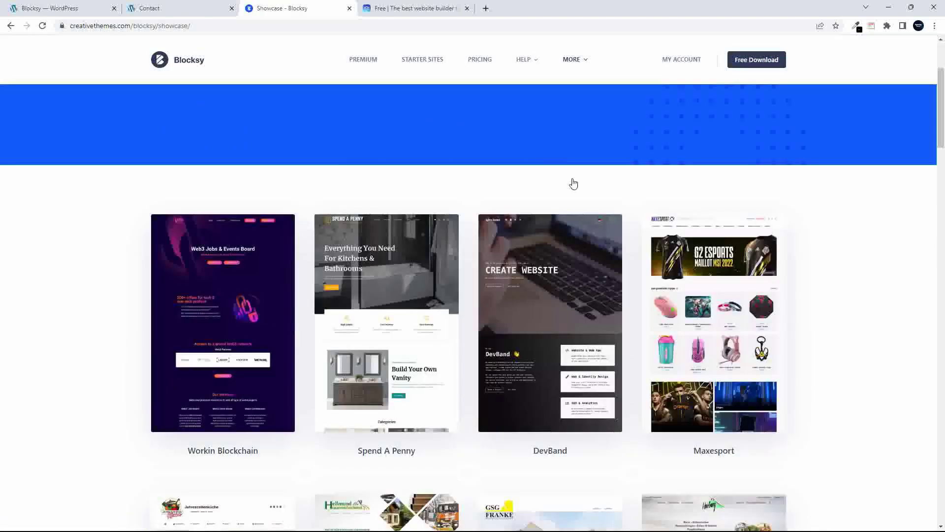
pyautogui.scroll(-2, 553, 195)
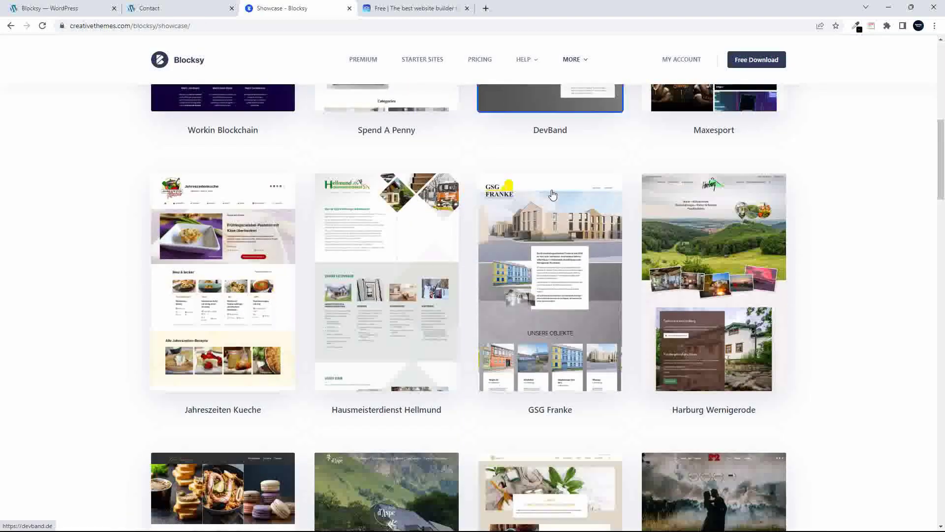
pyautogui.scroll(-8, 549, 213)
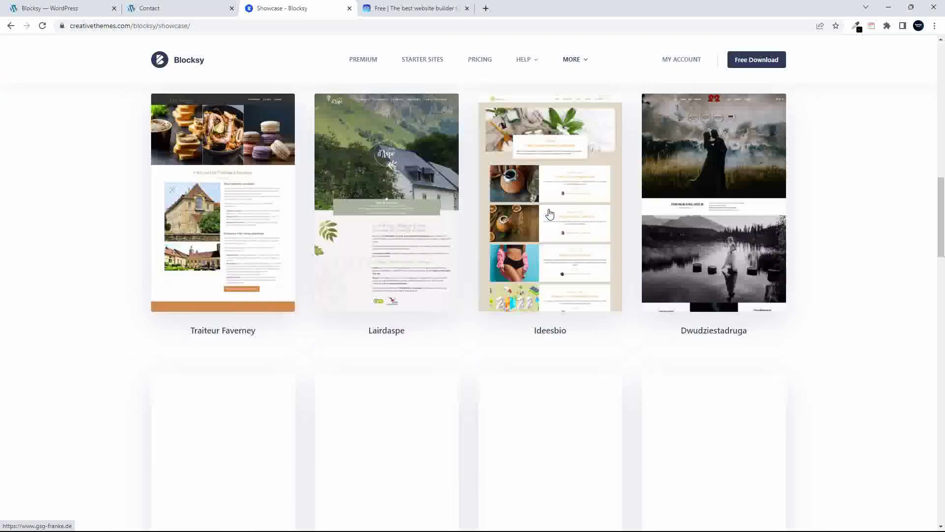
pyautogui.scroll(-5, 550, 213)
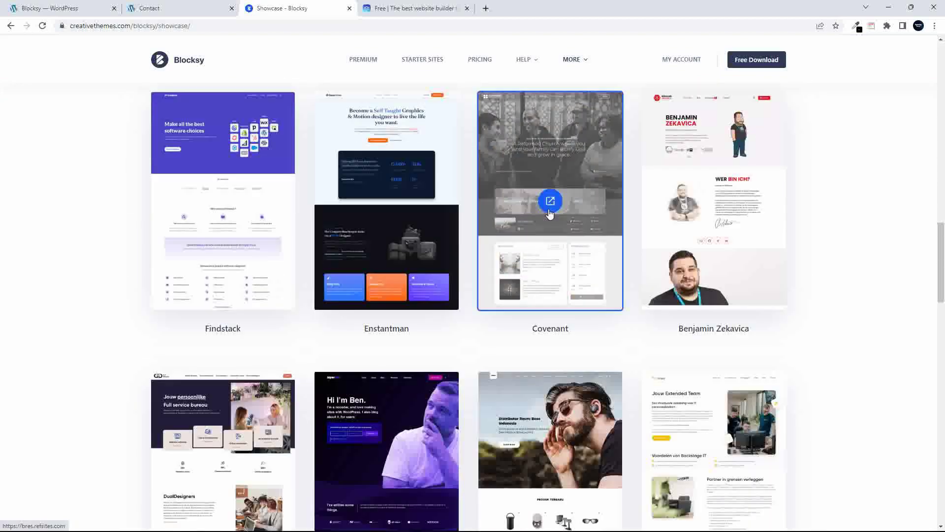
pyautogui.scroll(-4, 550, 213)
pyautogui.scroll(-5, 550, 213)
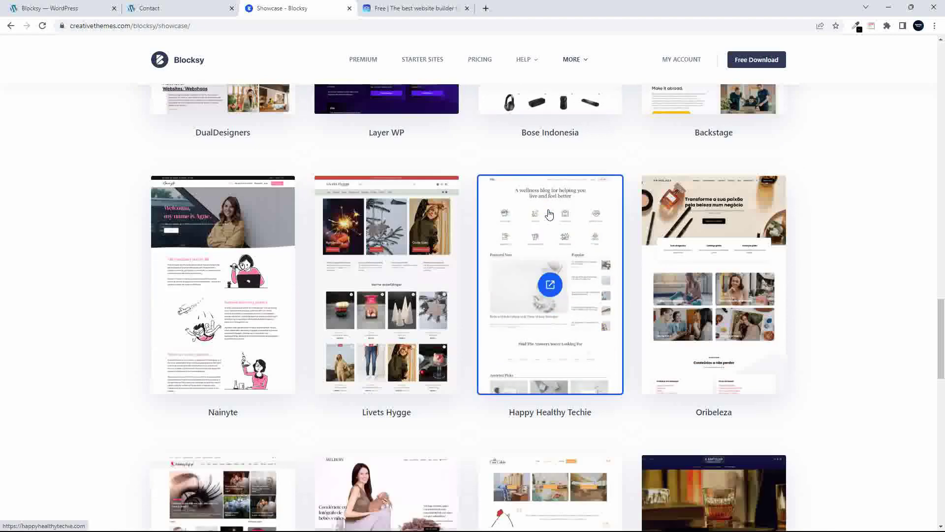
pyautogui.scroll(-5, 549, 219)
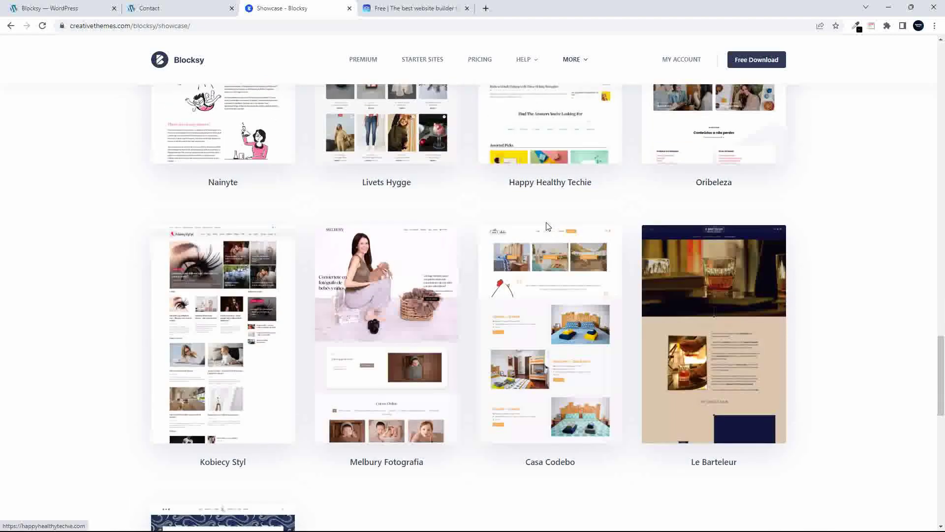
pyautogui.scroll(-7, 548, 226)
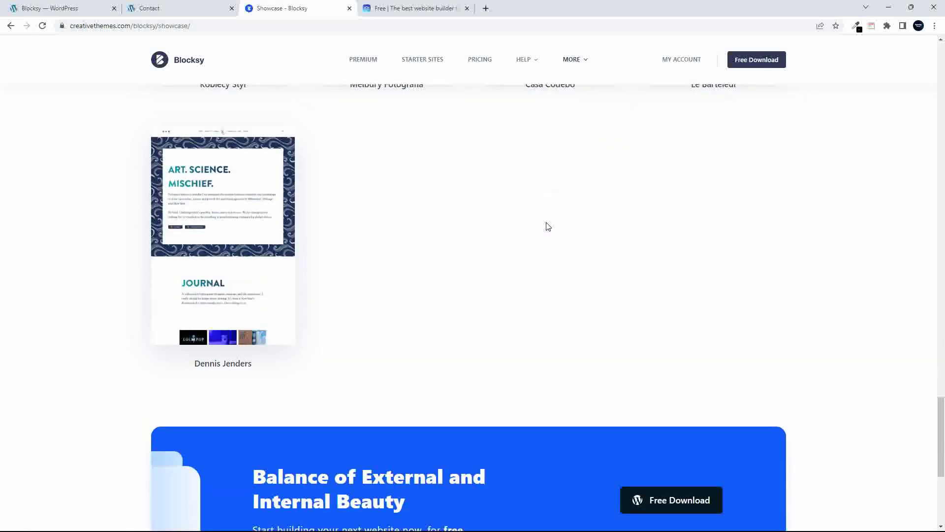
pyautogui.scroll(15, 556, 282)
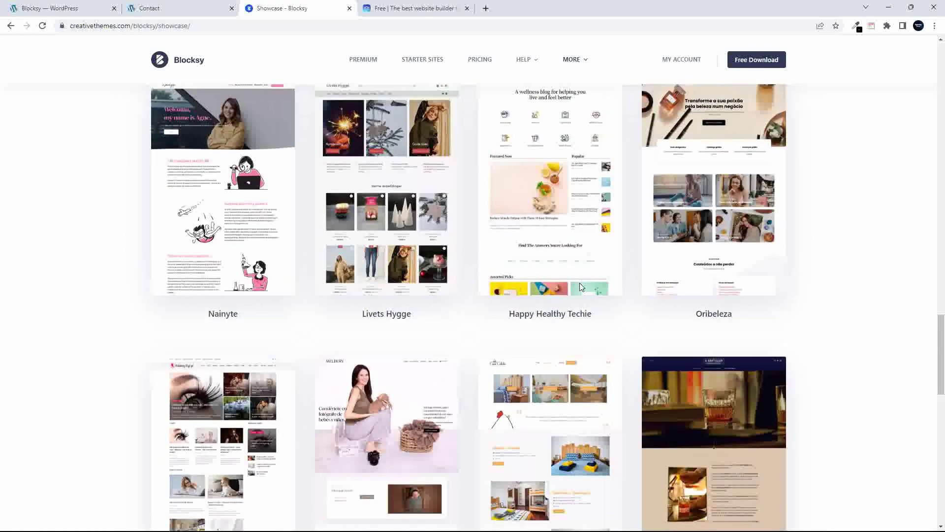
pyautogui.scroll(-1, 581, 287)
pyautogui.scroll(7, 580, 285)
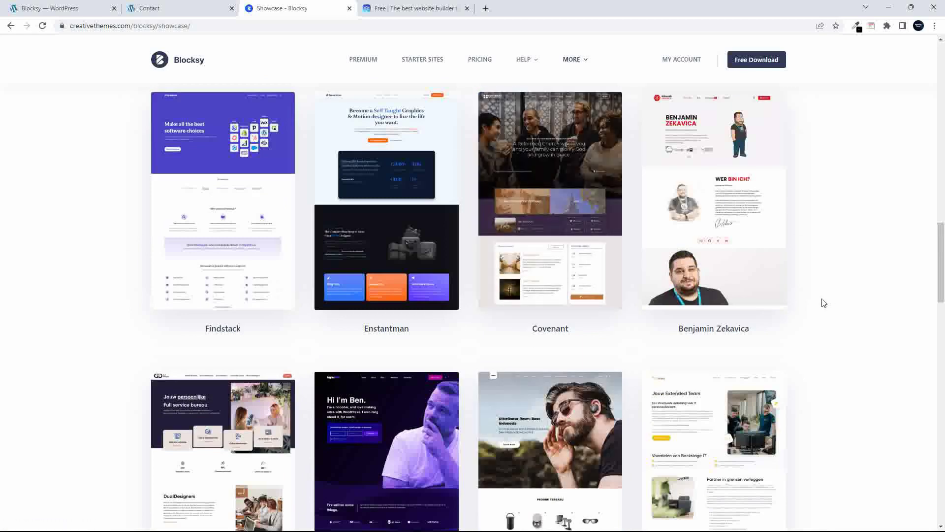
pyautogui.scroll(3, 823, 303)
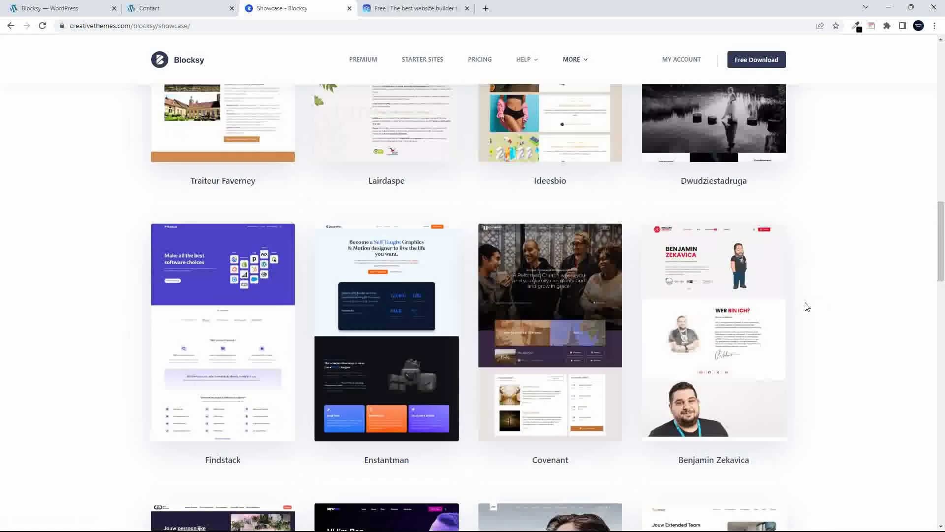
pyautogui.scroll(6, 807, 306)
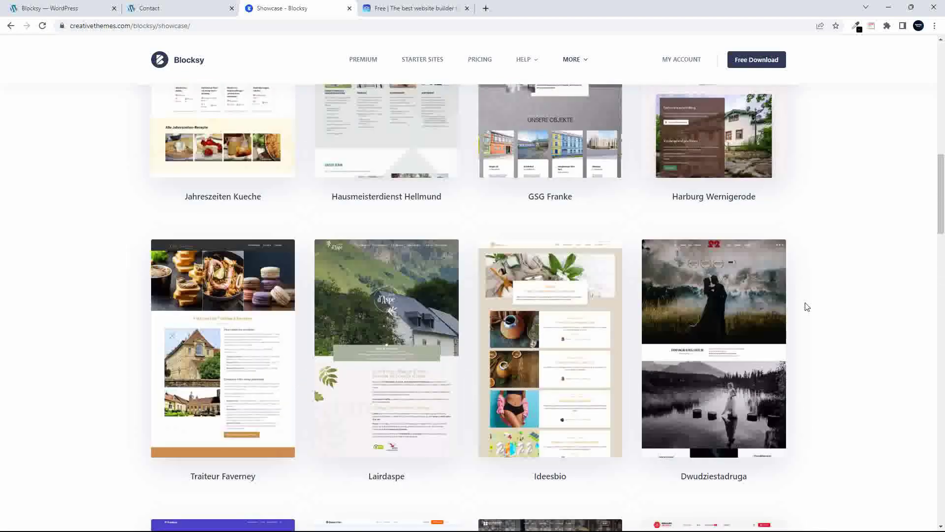